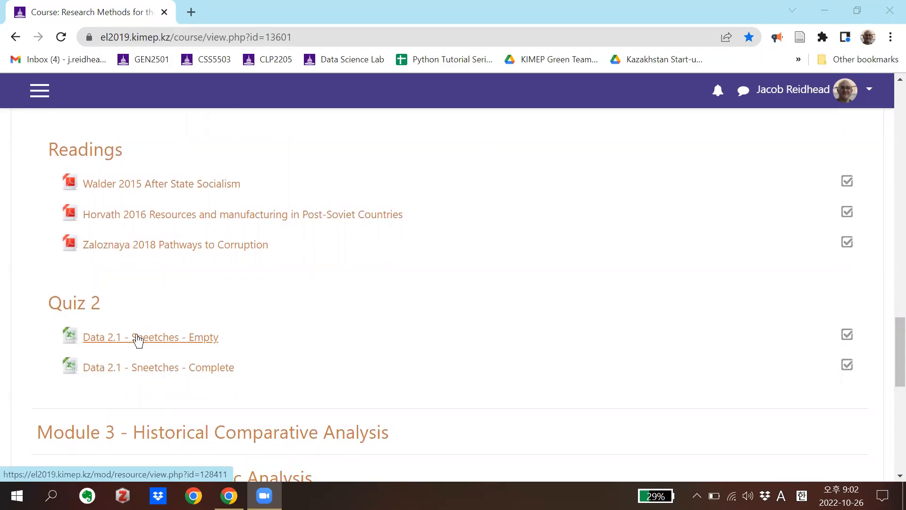
Download the Quiz 2 file "Data 2.1 - Sneetches - Empty" to the Desktop as an XLSX file
{"action": "left_click", "coordinate": [166, 339]}
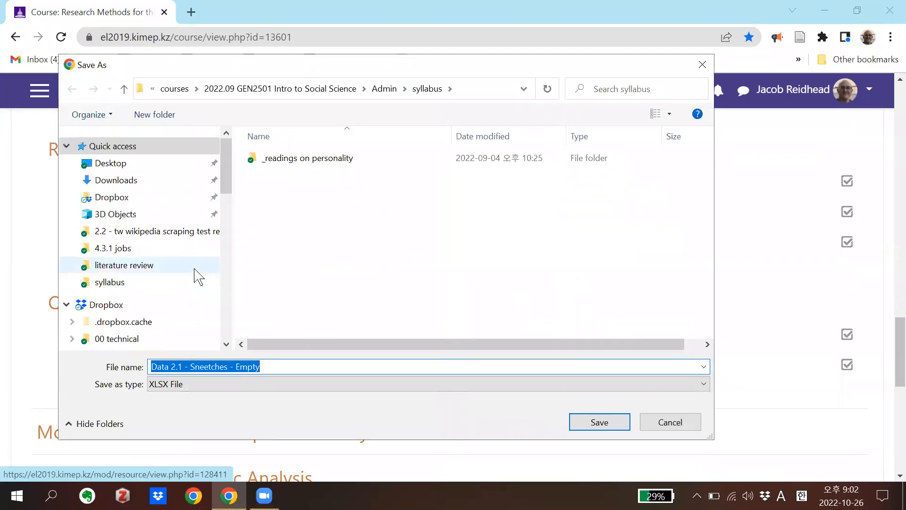
{"action": "left_click", "coordinate": [122, 164]}
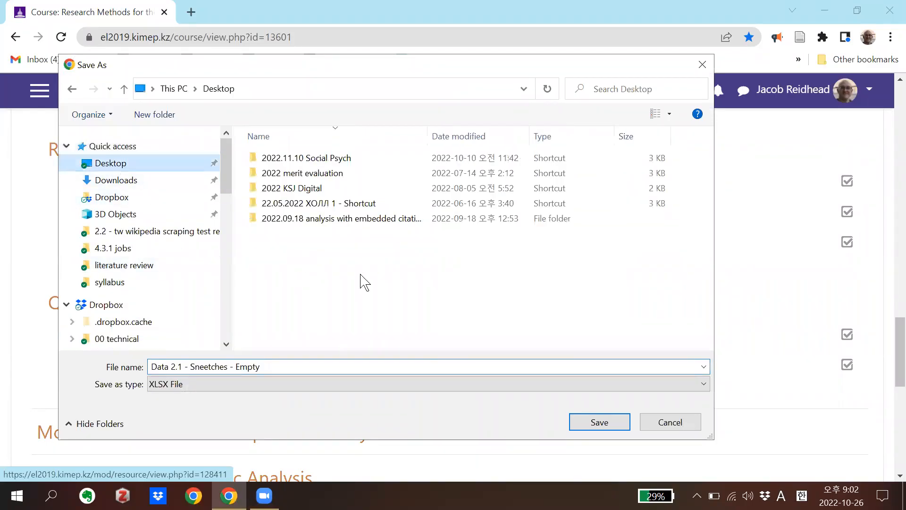
{"action": "left_click", "coordinate": [577, 424]}
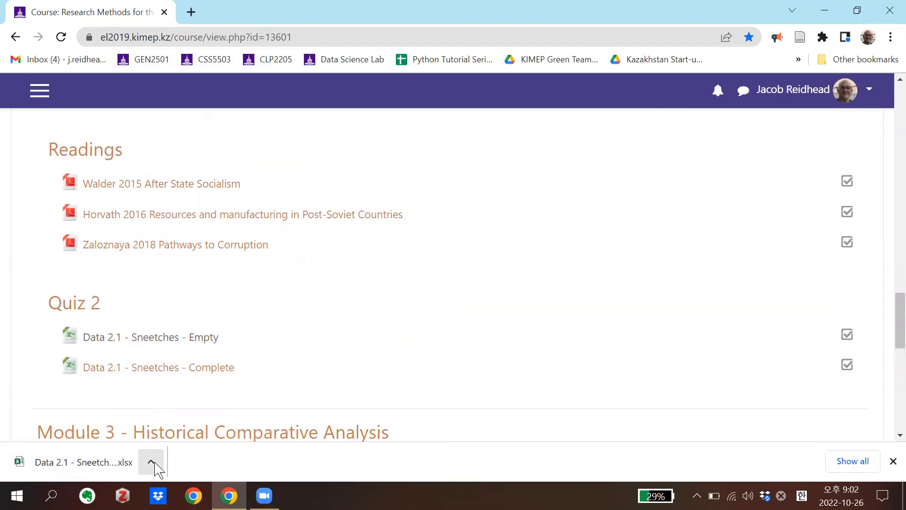
Open the downloaded Sneetches workbook in Excel and enable editing
{"action": "left_click", "coordinate": [151, 462]}
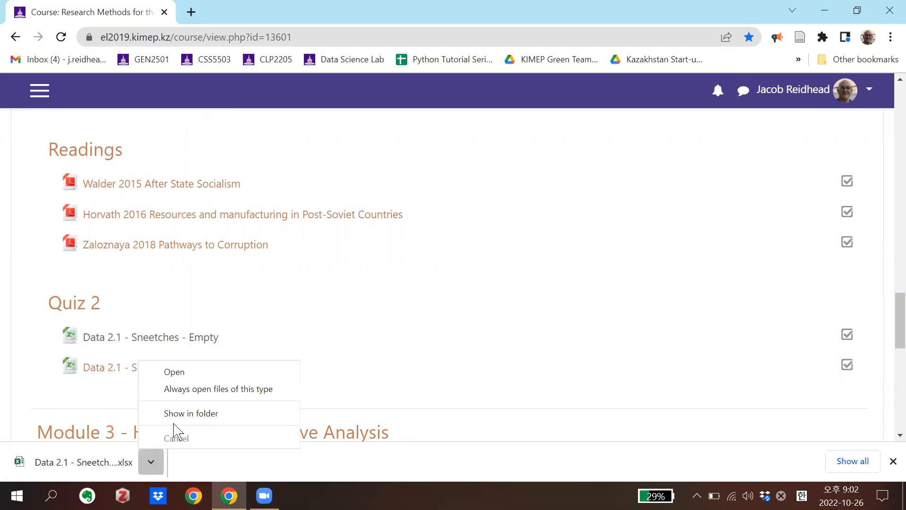
{"action": "left_click", "coordinate": [125, 454]}
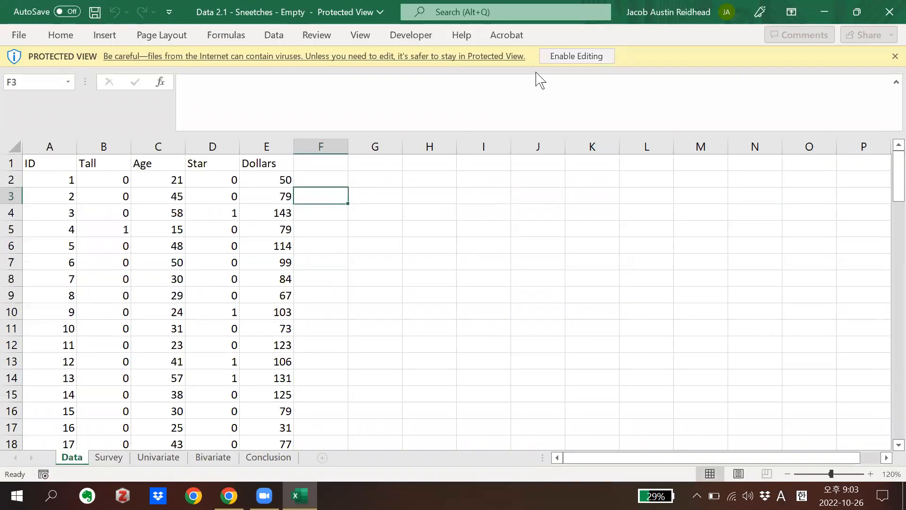
{"action": "left_click", "coordinate": [585, 56]}
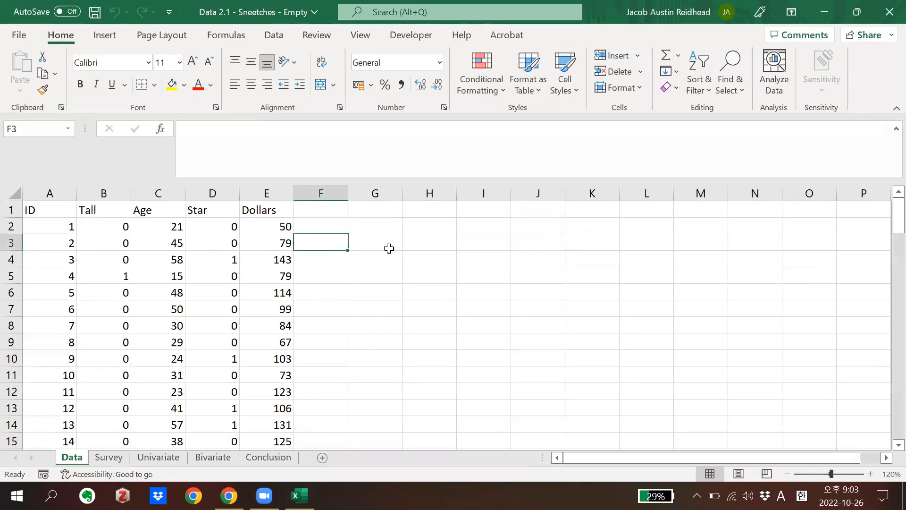
Examine the ID, Tall, Age, Star and Dollars columns on the Data sheet
{"action": "scroll", "coordinate": [263, 300], "scroll_direction": "down", "scroll_amount": 1}
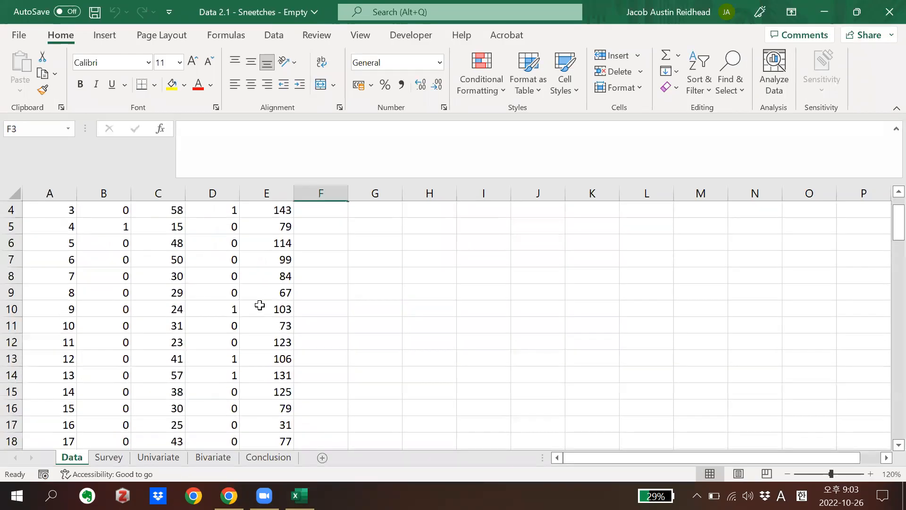
{"action": "scroll", "coordinate": [259, 303], "scroll_direction": "up", "scroll_amount": 1}
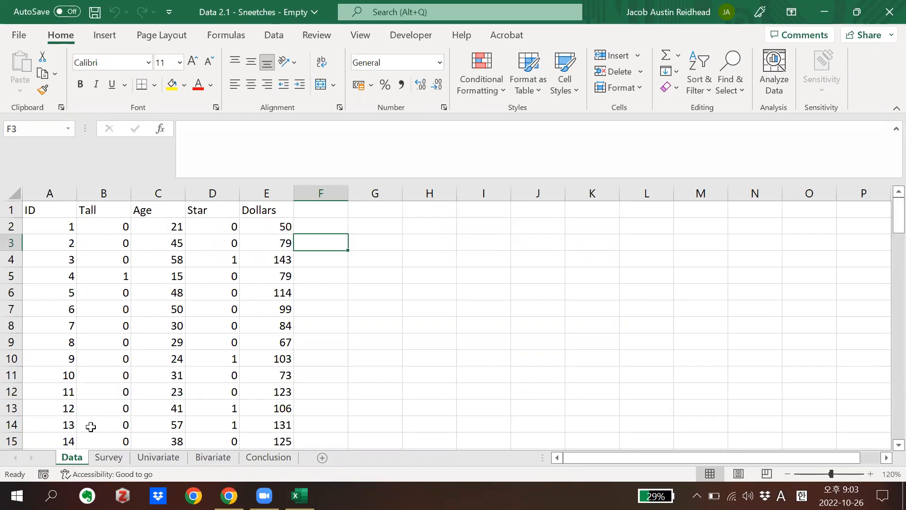
{"action": "left_click", "coordinate": [44, 192]}
{"action": "left_click", "coordinate": [108, 191]}
{"action": "left_click_drag", "start_coordinate": [109, 192], "coordinate": [210, 189]}
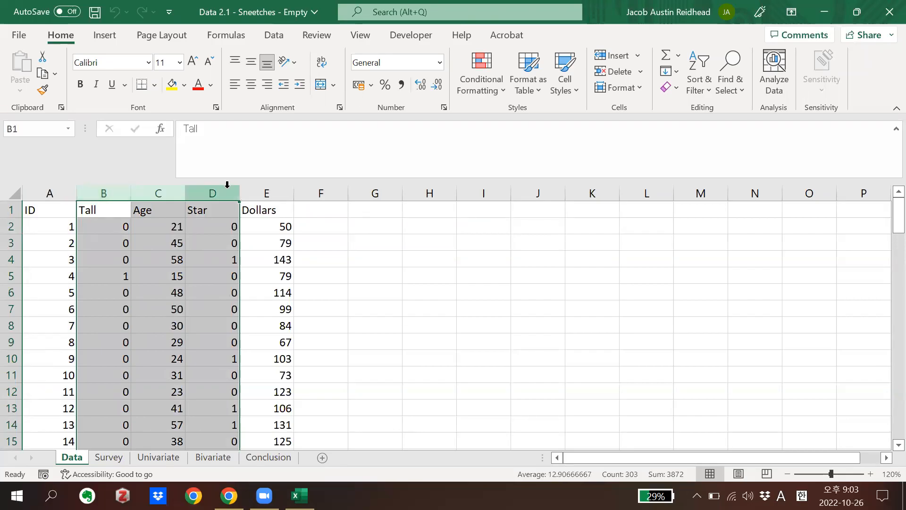
{"action": "left_click", "coordinate": [253, 189]}
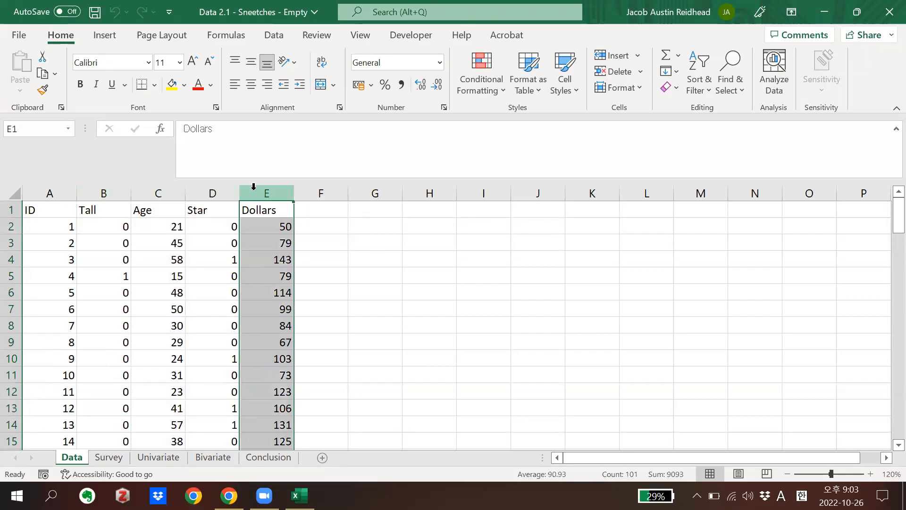
{"action": "left_click", "coordinate": [188, 261]}
{"action": "left_click", "coordinate": [269, 191]}
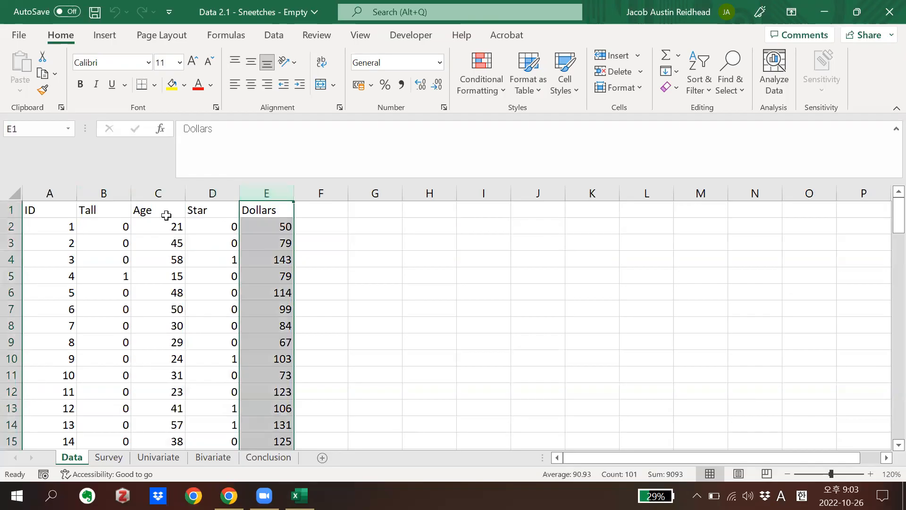
{"action": "left_click", "coordinate": [150, 191]}
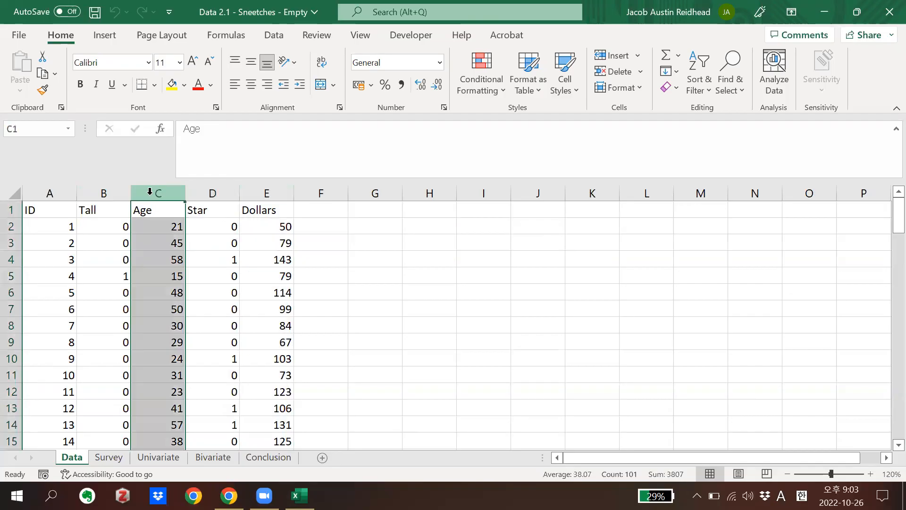
{"action": "left_click", "coordinate": [118, 191]}
{"action": "left_click", "coordinate": [200, 191]}
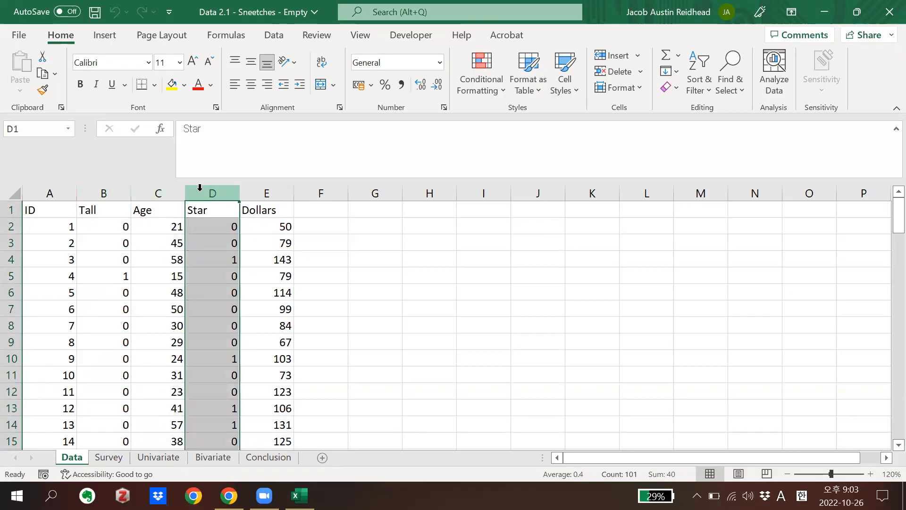
{"action": "left_click", "coordinate": [197, 237]}
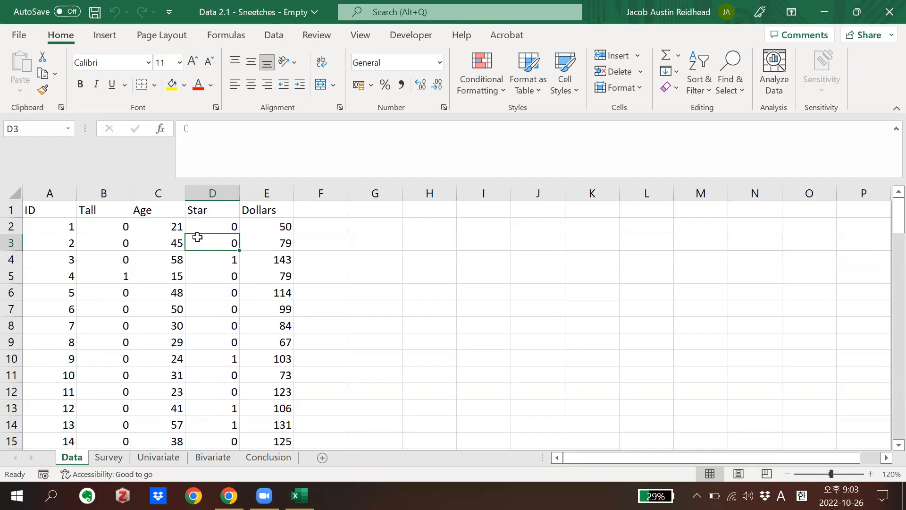
{"action": "left_click", "coordinate": [151, 193]}
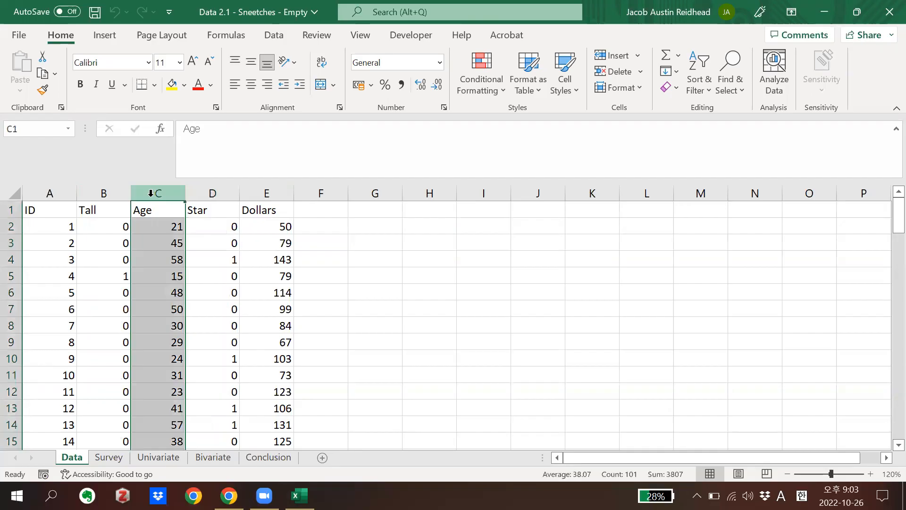
{"action": "left_click", "coordinate": [269, 193]}
{"action": "left_click", "coordinate": [259, 243]}
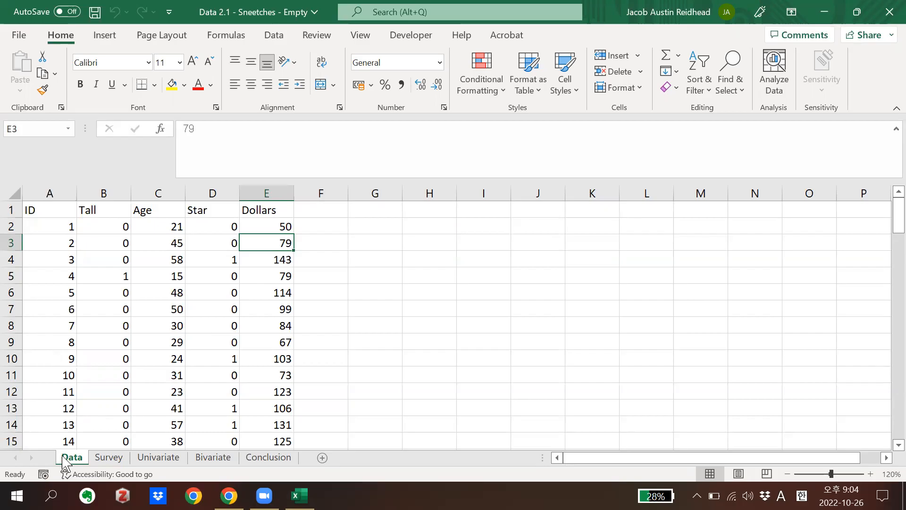
Look through the Survey, Univariate, Bivariate and Conclusion sheets and return to the Data sheet
{"action": "left_click", "coordinate": [121, 459]}
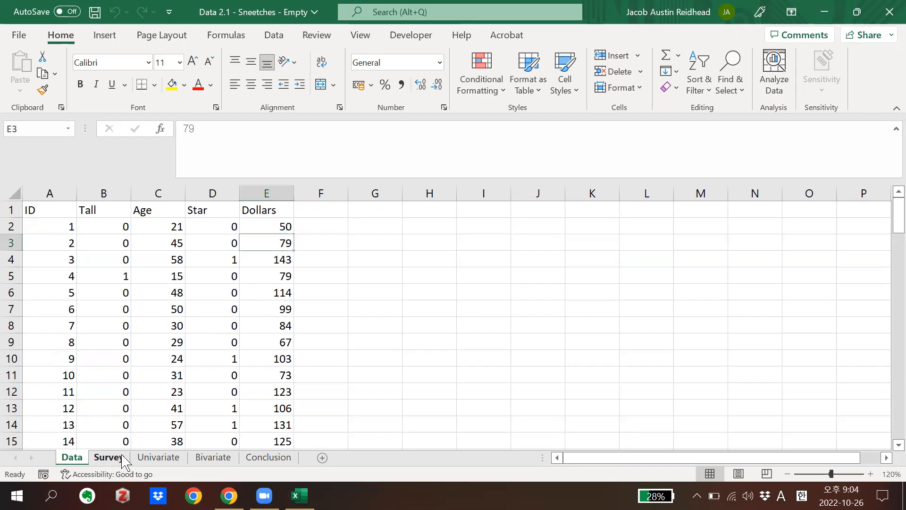
{"action": "left_click", "coordinate": [225, 384]}
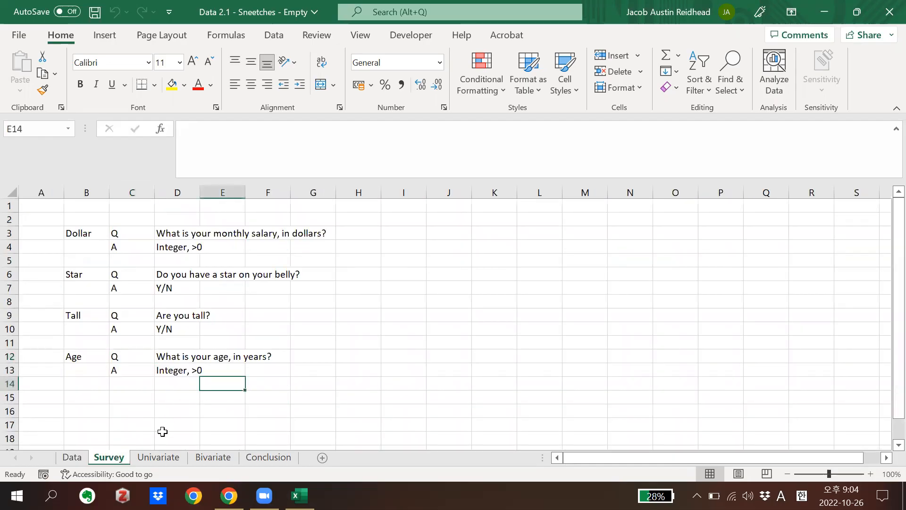
{"action": "left_click", "coordinate": [166, 457]}
{"action": "left_click", "coordinate": [211, 457]}
{"action": "left_click", "coordinate": [268, 458]}
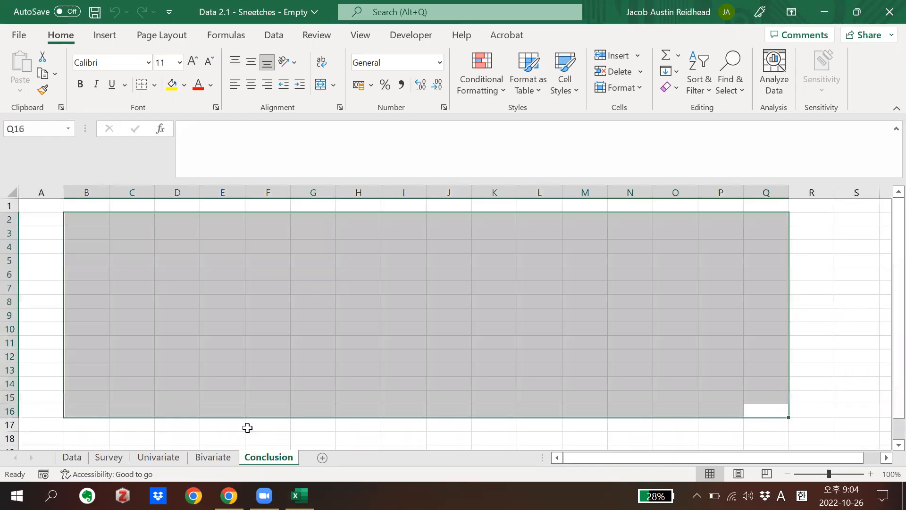
{"action": "left_click", "coordinate": [72, 458]}
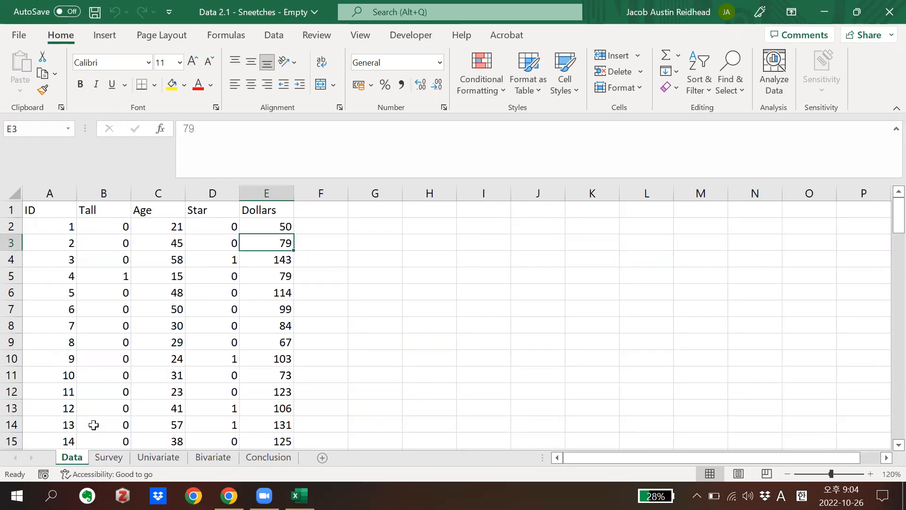
Clear the existing questions and answers from cells D2:D15 on the Survey sheet
{"action": "left_click", "coordinate": [107, 457]}
{"action": "left_click_drag", "start_coordinate": [174, 219], "coordinate": [189, 391]}
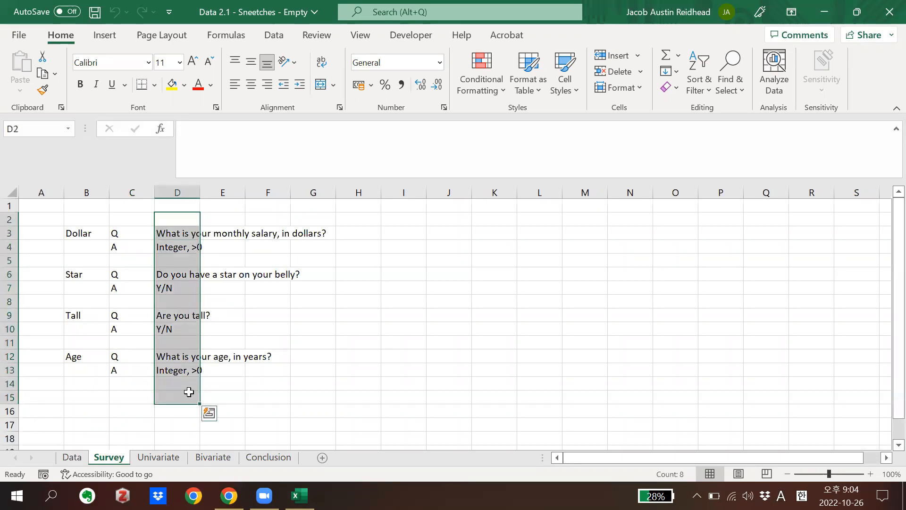
{"action": "key", "text": "Delete"}
{"action": "left_click", "coordinate": [189, 392]}
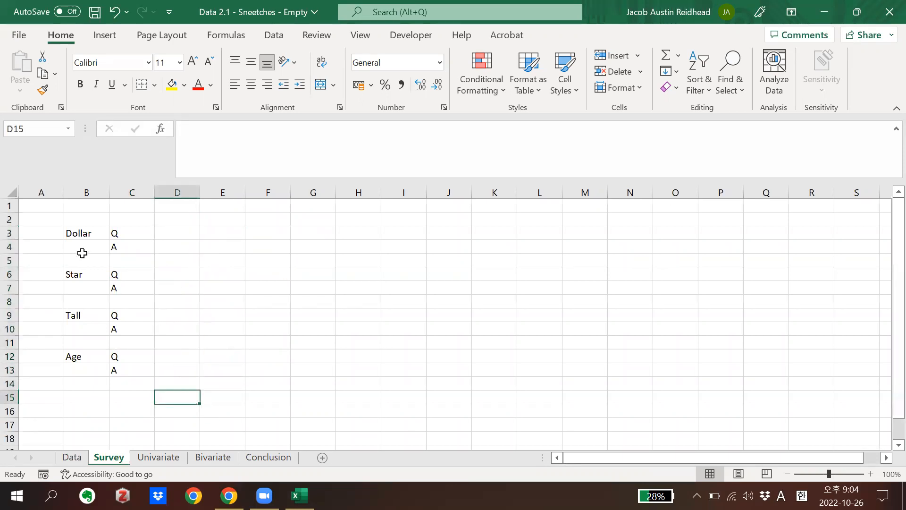
Review the Survey sheet's variable labels and the Dollars values on the Data sheet, ending at the Dollar question cell D3
{"action": "left_click", "coordinate": [82, 234]}
{"action": "left_click", "coordinate": [84, 273]}
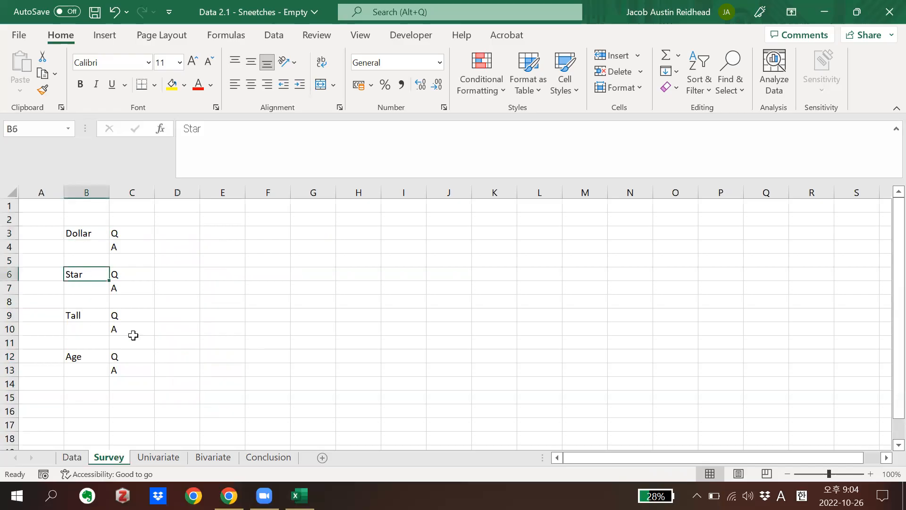
{"action": "left_click_drag", "start_coordinate": [141, 358], "coordinate": [87, 233]}
{"action": "left_click", "coordinate": [127, 244]}
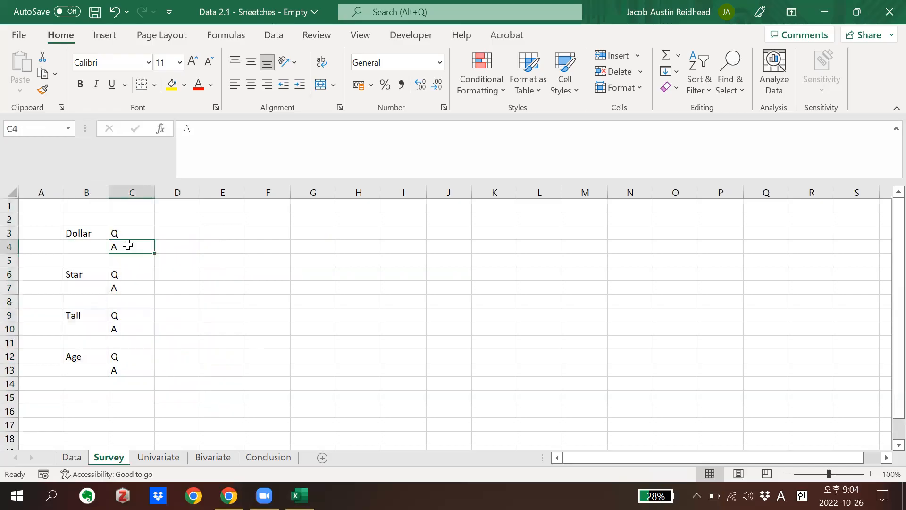
{"action": "left_click", "coordinate": [185, 221]}
{"action": "left_click", "coordinate": [190, 235]}
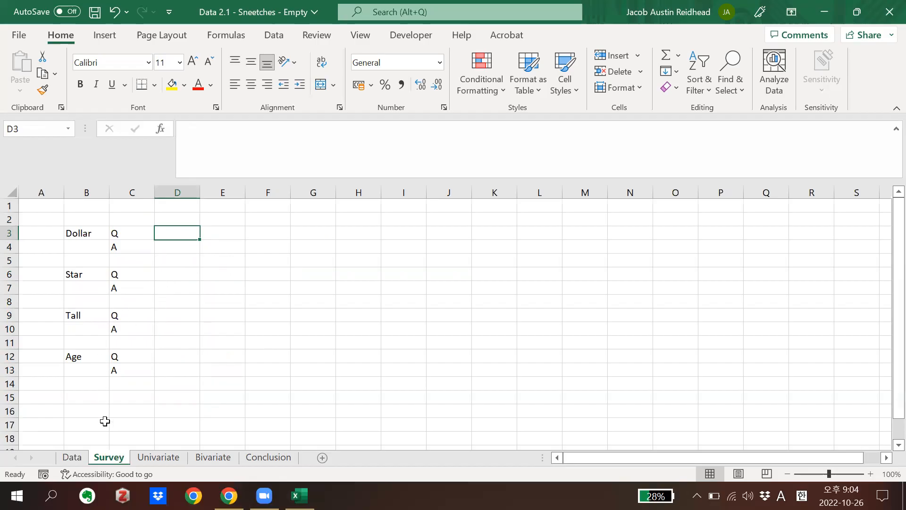
{"action": "left_click", "coordinate": [72, 457]}
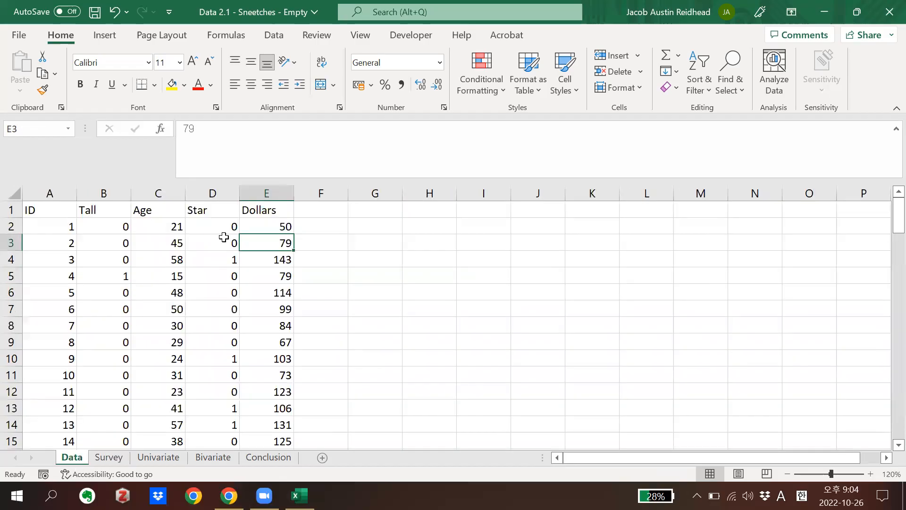
{"action": "left_click", "coordinate": [263, 225]}
{"action": "left_click_drag", "start_coordinate": [271, 347], "coordinate": [268, 222]}
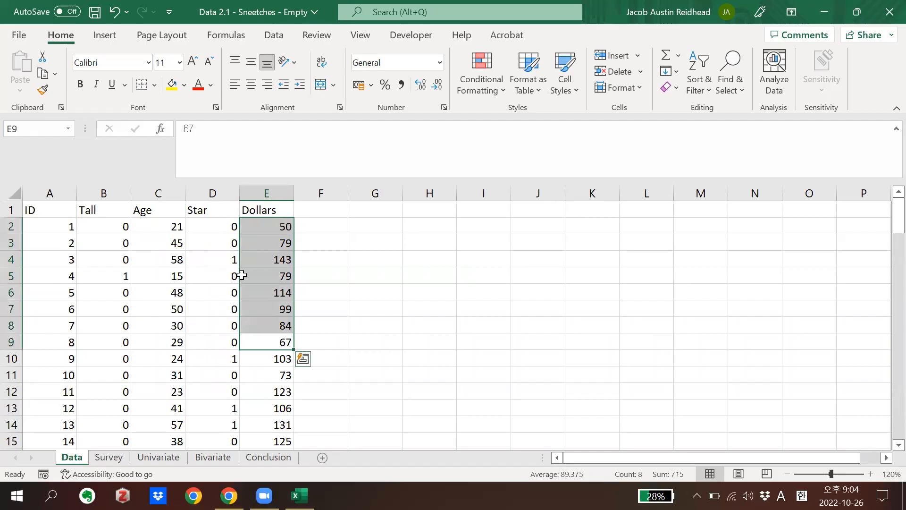
{"action": "left_click", "coordinate": [108, 457]}
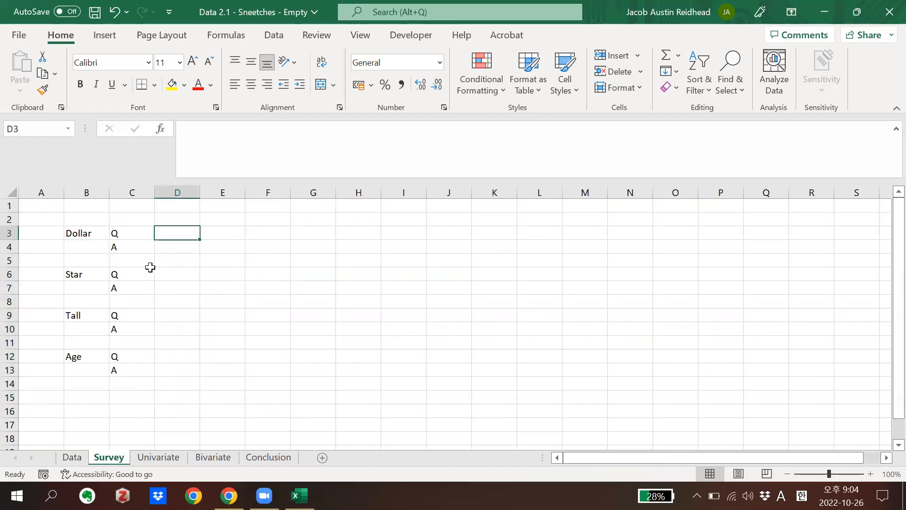
{"action": "type", "text": "How"}
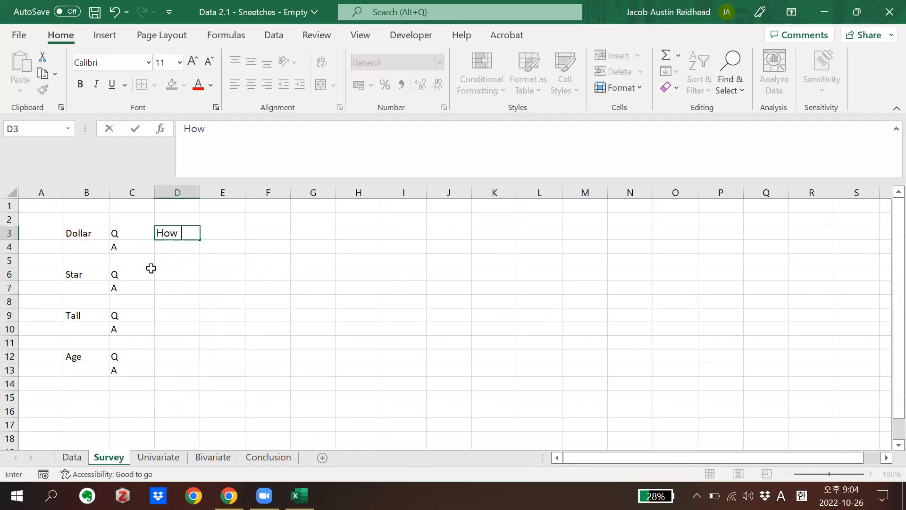
{"action": "key", "text": "BackSpace"}
{"action": "key", "text": "BackSpace"}
{"action": "key", "text": "BackSpace"}
{"action": "key", "text": "BackSpace"}
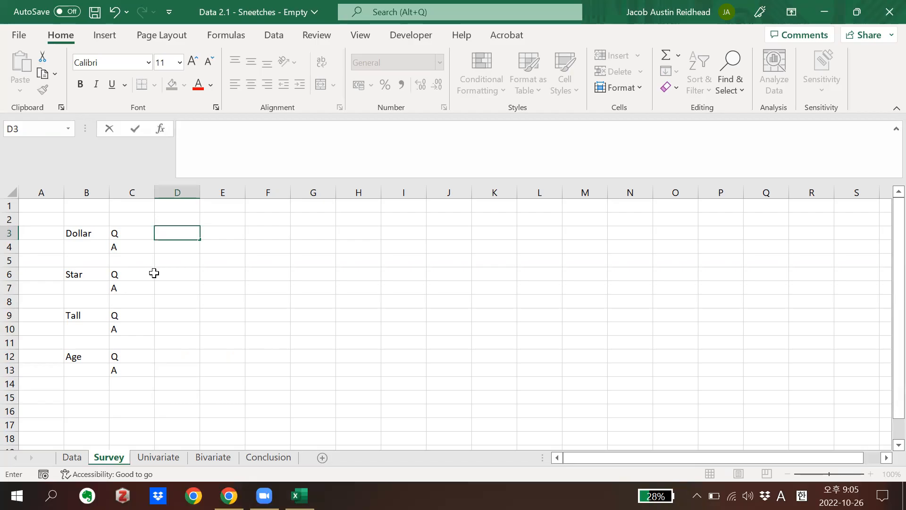
Enter "What is your monthly salary in dollars?" as the Dollar question in cell D3
{"action": "type", "text": "What is your month"}
{"action": "key", "text": "BackSpace"}
{"action": "type", "text": "ly salary in"}
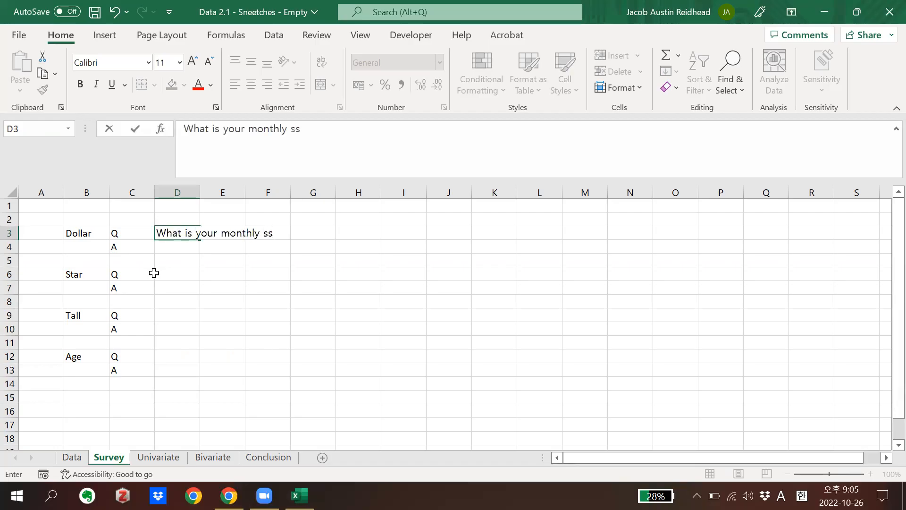
{"action": "type", "text": " dollars?"}
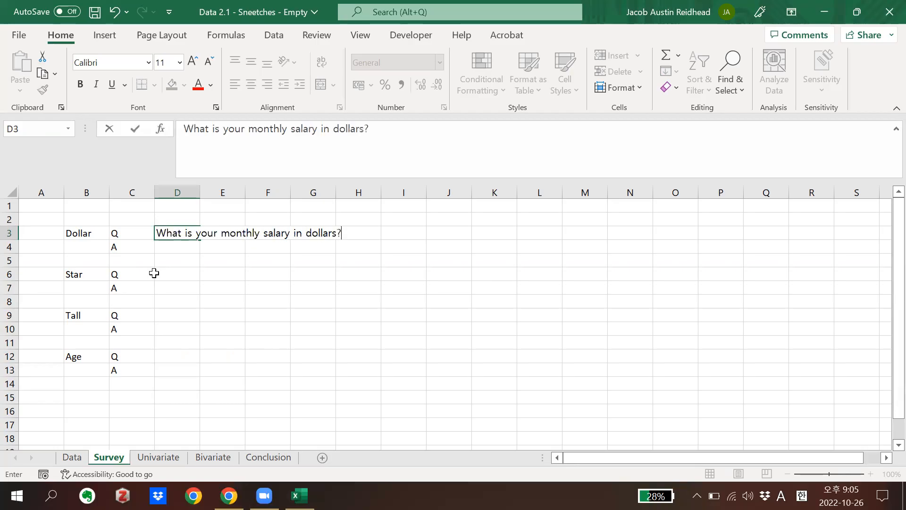
{"action": "key", "text": "Return"}
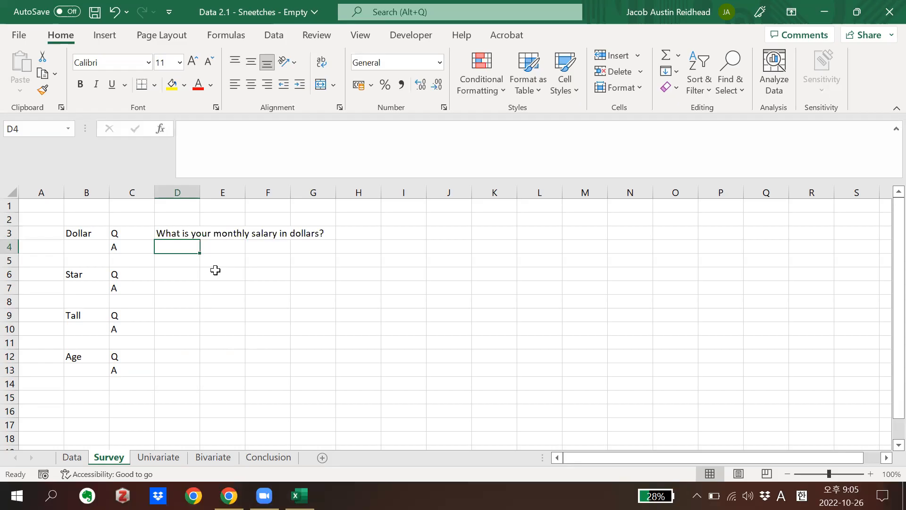
Enter "number larger than 0" as the Dollar answer format in cell D4
{"action": "type", "text": "number"}
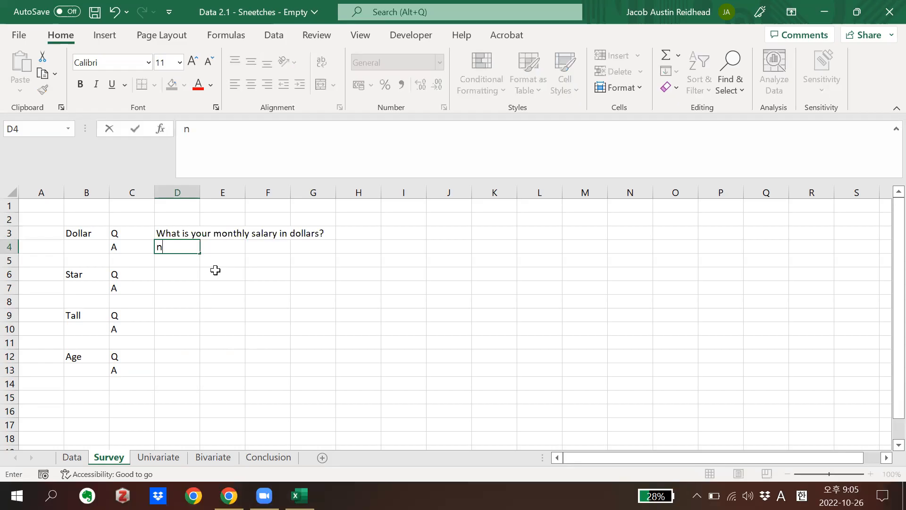
{"action": "key", "text": "BackSpace"}
{"action": "key", "text": "BackSpace"}
{"action": "key", "text": "BackSpace"}
{"action": "type", "text": "ber larger than 0"}
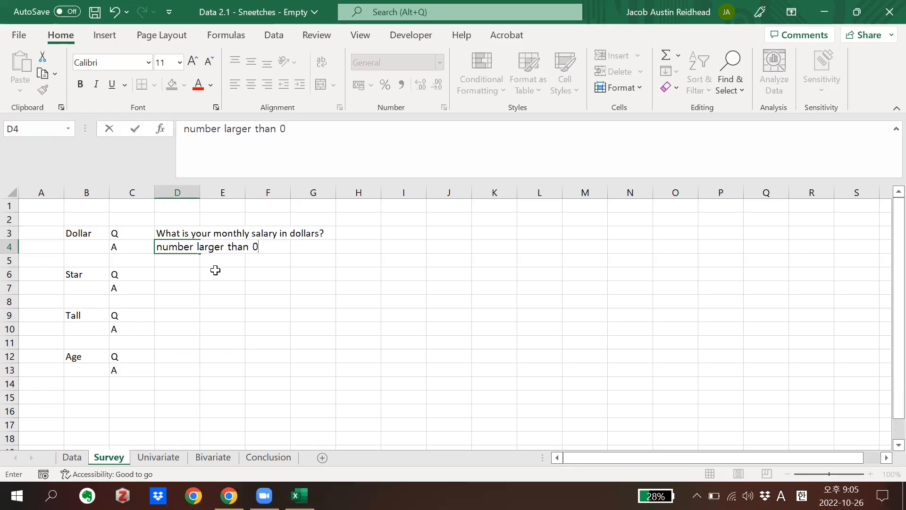
{"action": "key", "text": "Return"}
{"action": "left_click", "coordinate": [172, 275]}
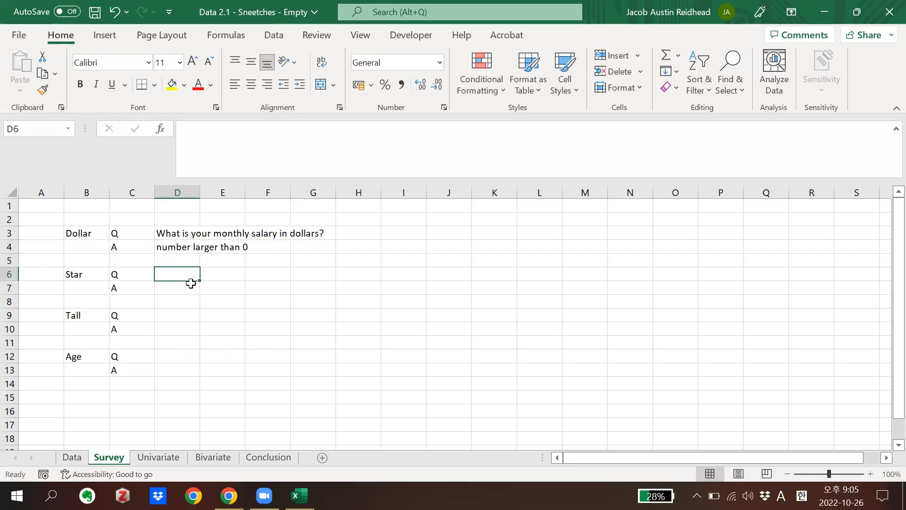
Replace the word "number" with "integer" in the Dollar answer format in cell D4
{"action": "double_click", "coordinate": [174, 247]}
{"action": "double_click", "coordinate": [174, 247]}
{"action": "type", "text": "integer larger"}
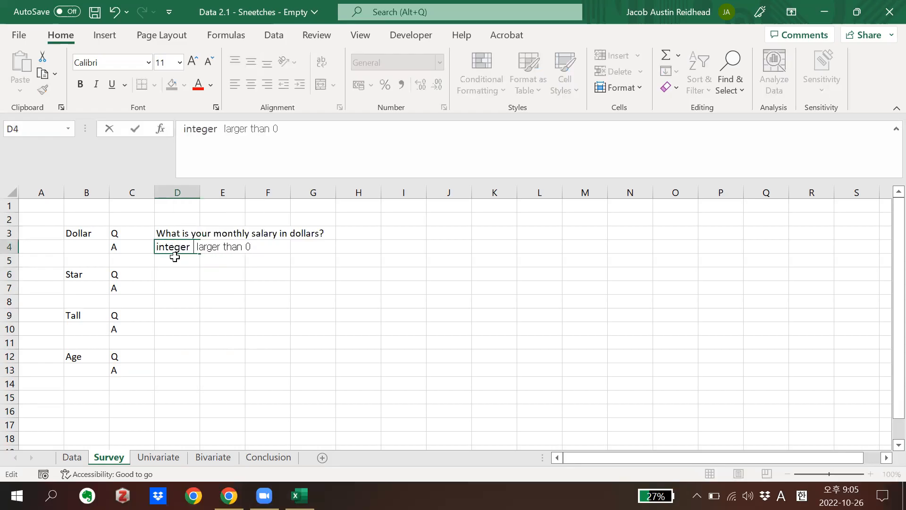
{"action": "key", "text": "Return"}
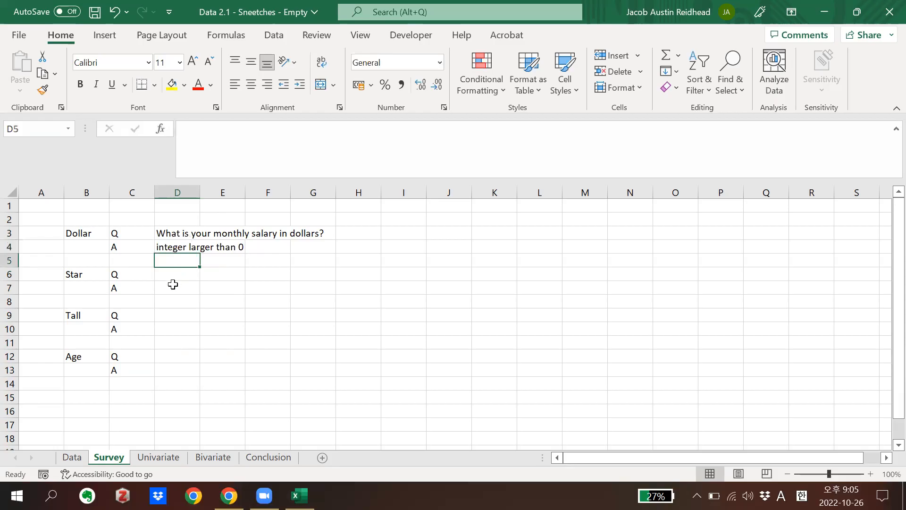
Replace "larger than" with ">=" in the Dollar answer format in cell D4
{"action": "left_click", "coordinate": [184, 245]}
{"action": "left_click", "coordinate": [249, 125]}
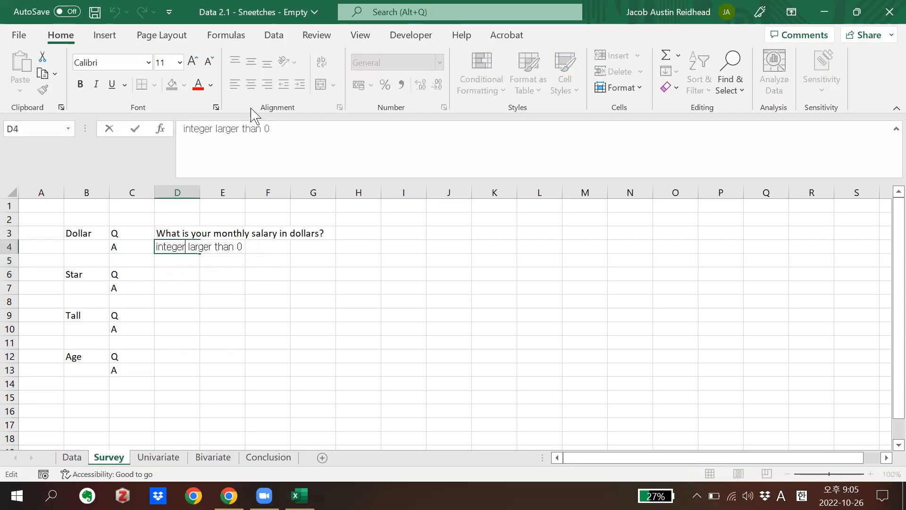
{"action": "double_click", "coordinate": [227, 127]}
{"action": "type", "text": "greater than or "}
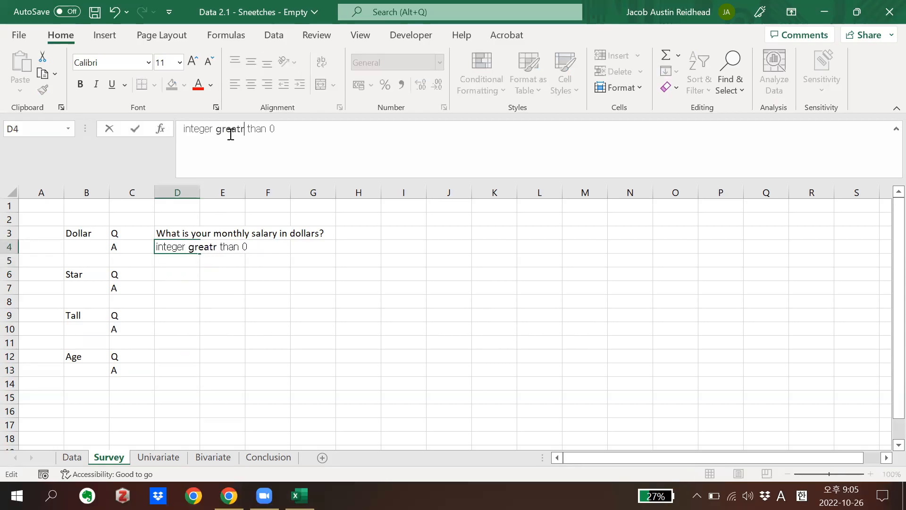
{"action": "type", "text": "="}
{"action": "key", "text": "Delete"}
{"action": "key", "text": "Delete"}
{"action": "key", "text": "Delete"}
{"action": "key", "text": "Delete"}
{"action": "key", "text": "Delete"}
{"action": "key", "text": "Delete"}
{"action": "key", "text": "BackSpace"}
{"action": "key", "text": "BackSpace"}
{"action": "key", "text": "BackSpace"}
{"action": "key", "text": "BackSpace"}
{"action": "key", "text": "BackSpace"}
{"action": "key", "text": "BackSpace"}
{"action": "key", "text": "BackSpace"}
{"action": "key", "text": "BackSpace"}
{"action": "key", "text": "BackSpace"}
{"action": "key", "text": "BackSpace"}
{"action": "key", "text": "BackSpace"}
{"action": "key", "text": "BackSpace"}
{"action": "key", "text": "BackSpace"}
{"action": "key", "text": "BackSpace"}
{"action": "key", "text": "BackSpace"}
{"action": "key", "text": "BackSpace"}
{"action": "key", "text": "BackSpace"}
{"action": "type", "text": ">="}
{"action": "key", "text": "Return"}
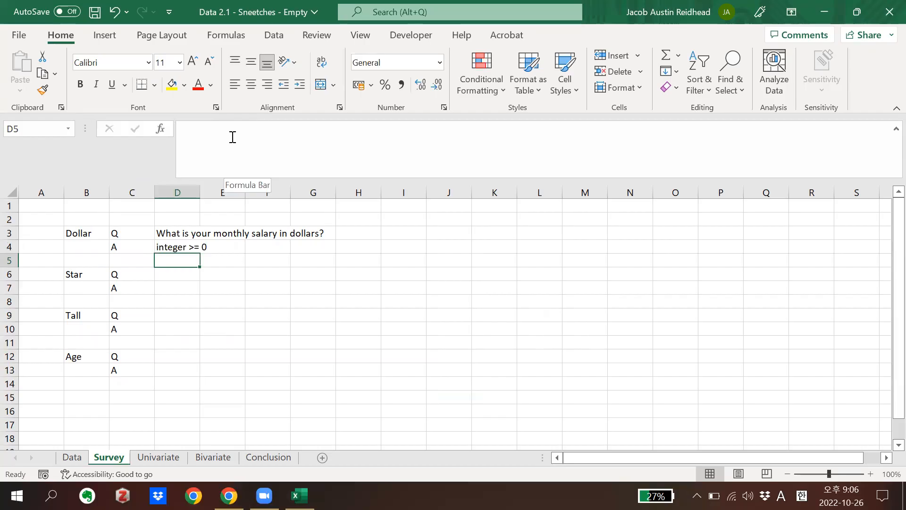
Check the Star column on the Data sheet and enter "Do you have a star on your belly?" in Survey cell D6
{"action": "left_click", "coordinate": [166, 279]}
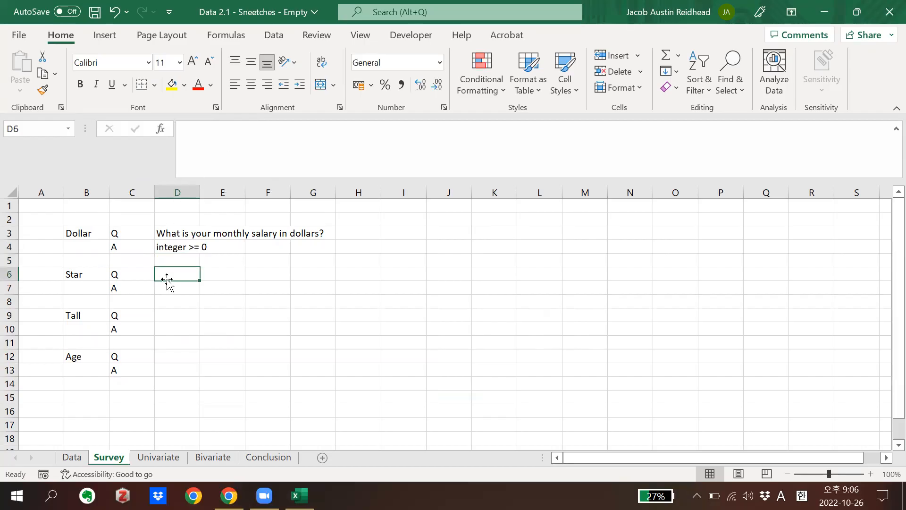
{"action": "left_click", "coordinate": [72, 456]}
{"action": "left_click", "coordinate": [210, 194]}
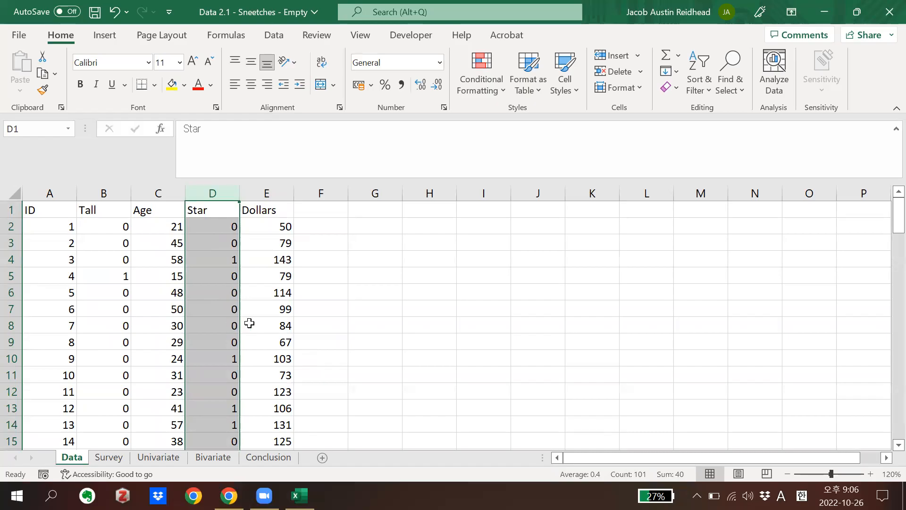
{"action": "left_click", "coordinate": [104, 460]}
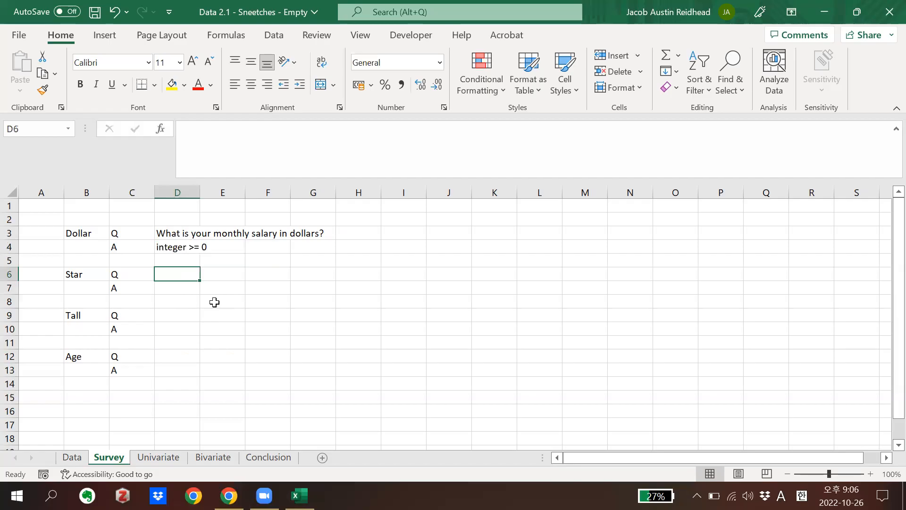
{"action": "type", "text": "Do you "}
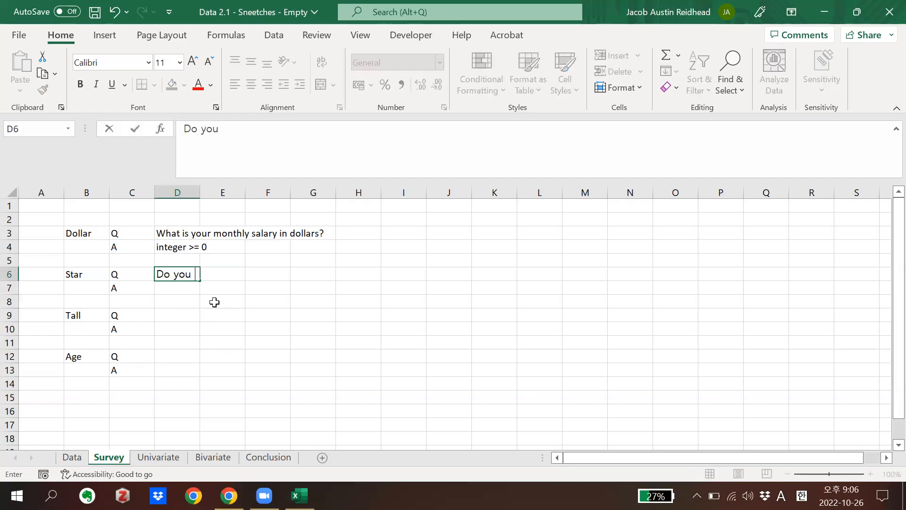
{"action": "type", "text": "havea a"}
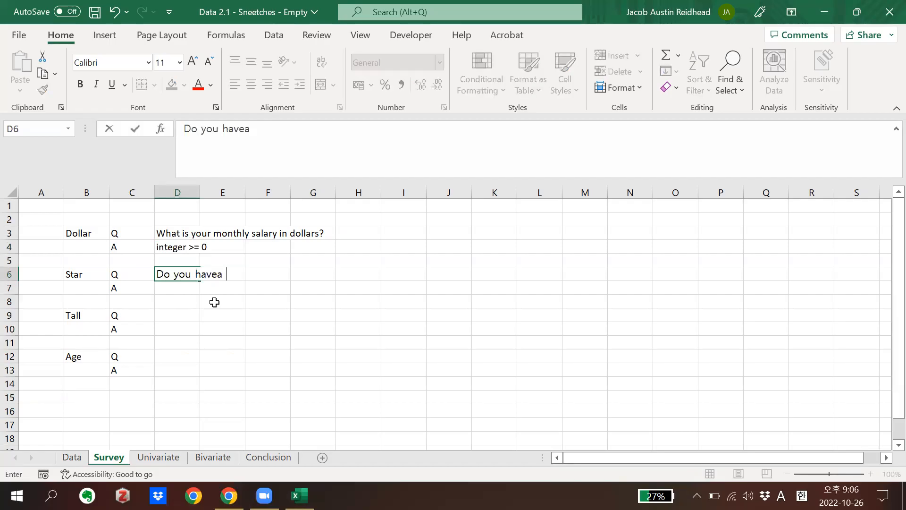
{"action": "key", "text": "BackSpace"}
{"action": "key", "text": "BackSpace"}
{"action": "key", "text": "BackSpace"}
{"action": "type", "text": "a star on your belly?"}
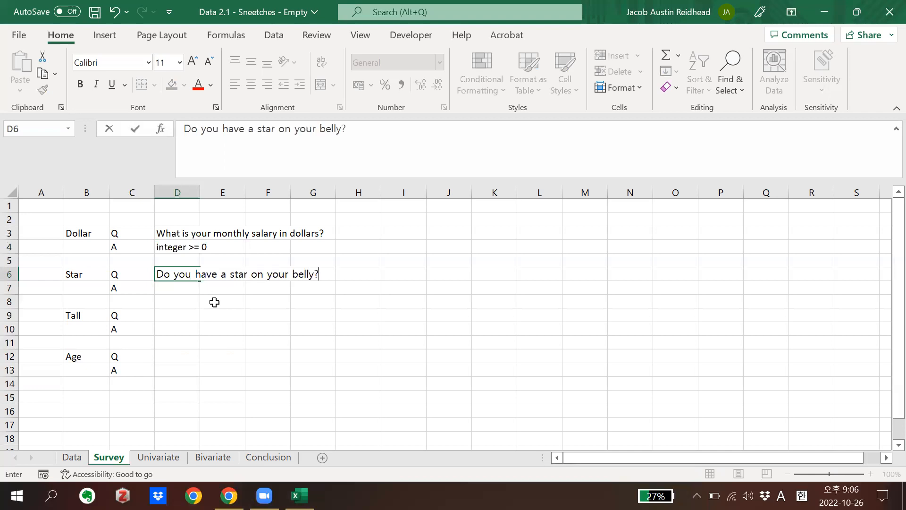
{"action": "key", "text": "Return"}
Enter "Yes = 1, No = 0" as the Star answer format in cell D7
{"action": "type", "text": "Y"}
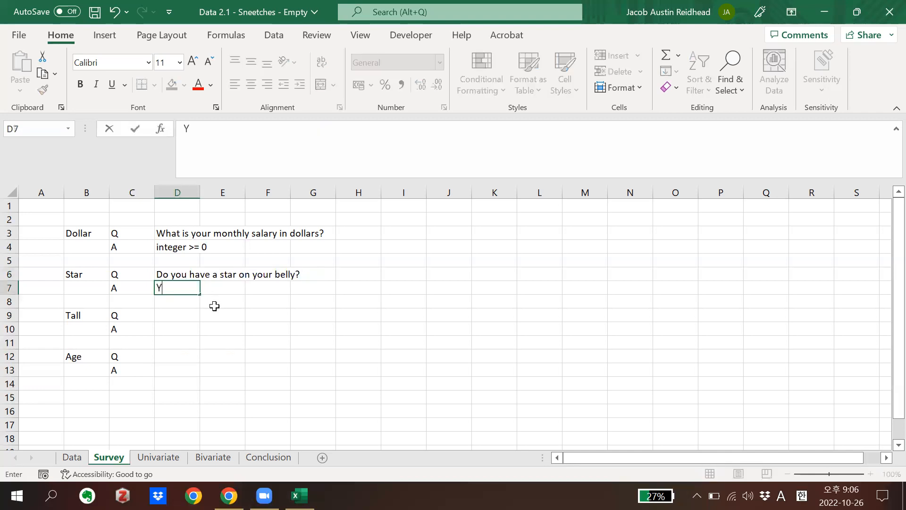
{"action": "type", "text": " = 1, No = 0"}
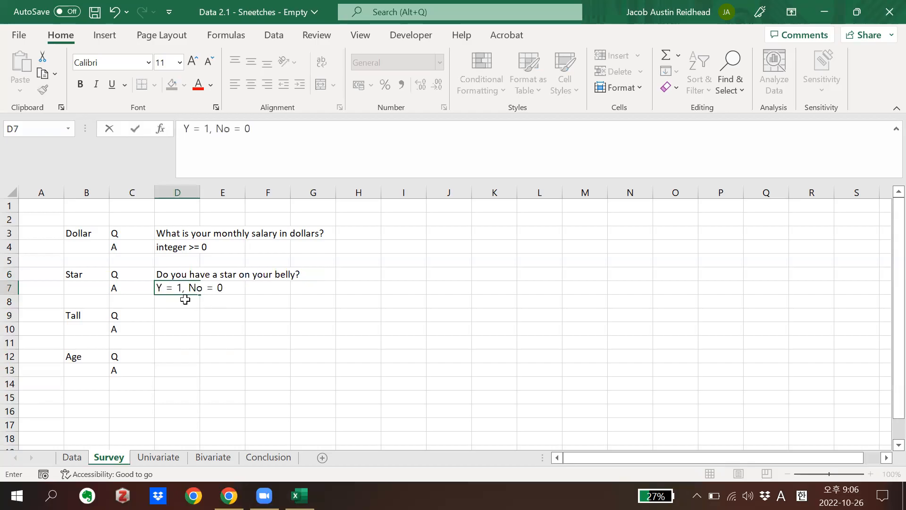
{"action": "left_click", "coordinate": [163, 288]}
{"action": "type", "text": "es"}
{"action": "key", "text": "Return"}
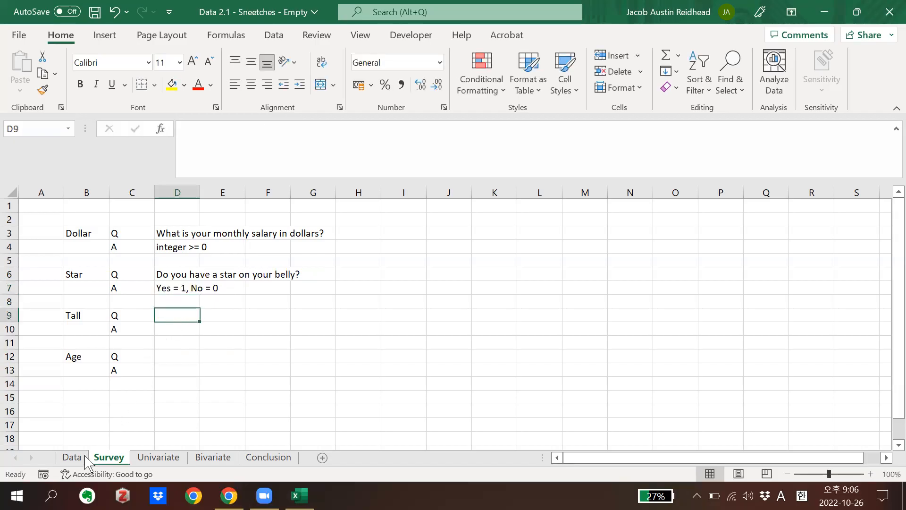
Check the Tall values on the Data sheet and enter "Are you tall?" as the Tall question in Survey cell D9
{"action": "left_click", "coordinate": [73, 456]}
{"action": "left_click", "coordinate": [116, 239]}
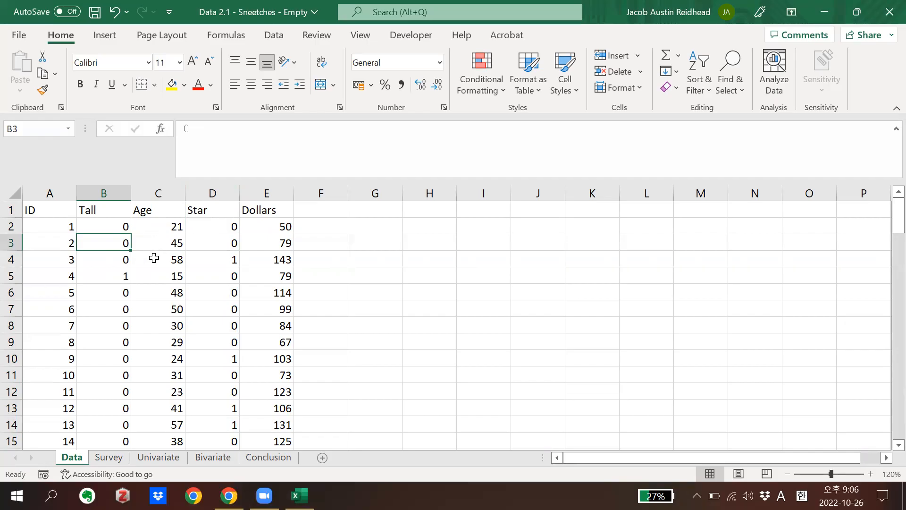
{"action": "left_click", "coordinate": [108, 458]}
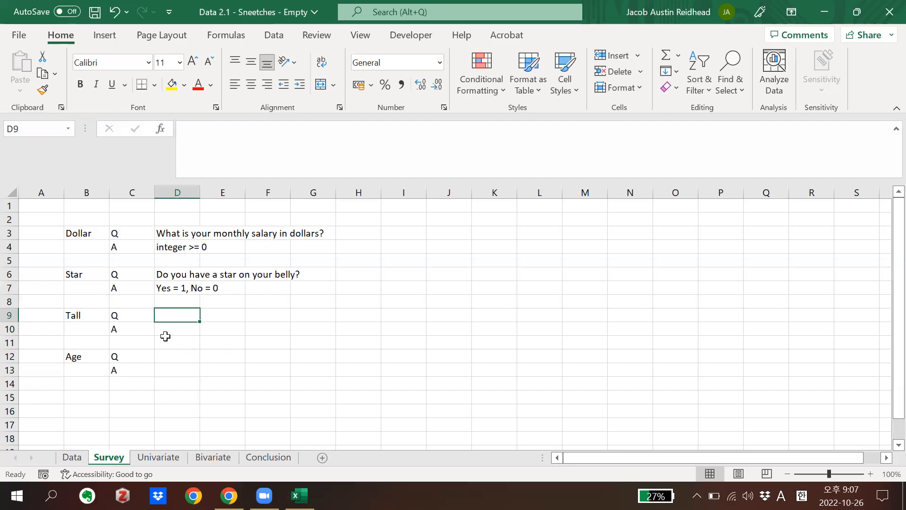
{"action": "left_click", "coordinate": [72, 457]}
{"action": "left_click", "coordinate": [113, 457]}
{"action": "type", "text": "Are you tall?"}
{"action": "key", "text": "Return"}
Enter "Yes = 1, No = 0" as the Tall answer format in cell D10
{"action": "type", "text": "Yes = 1"}
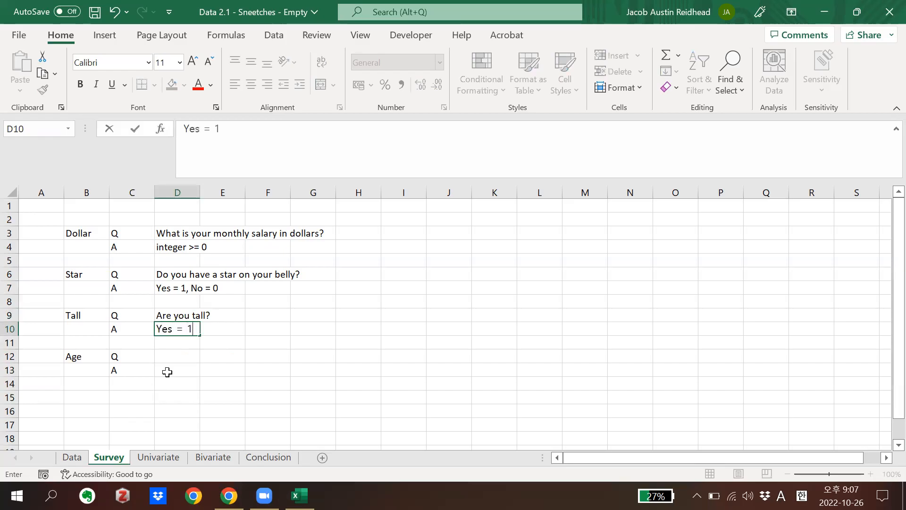
{"action": "type", "text": ", No - 0"}
{"action": "key", "text": "Return"}
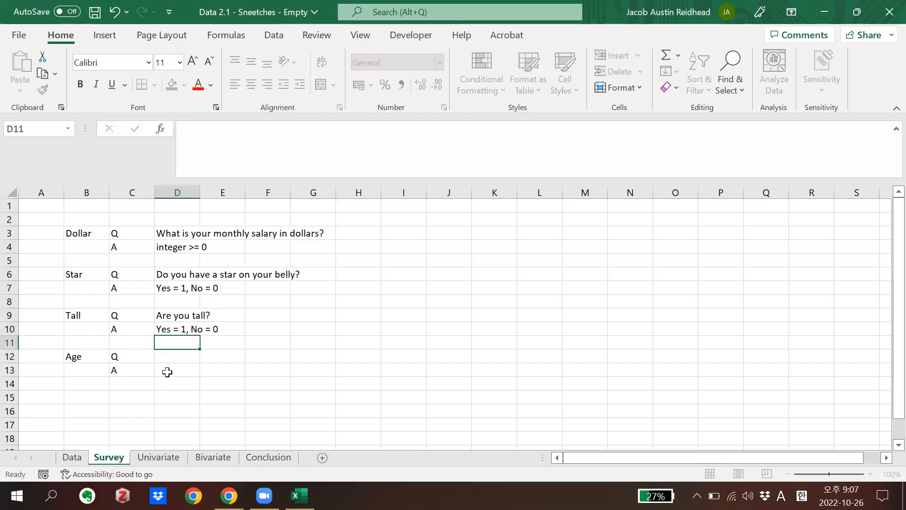
Check the Age column on the Data sheet and enter "How old are you?" as the Age question in Survey cell D12
{"action": "key", "text": "Return"}
{"action": "left_click", "coordinate": [73, 457]}
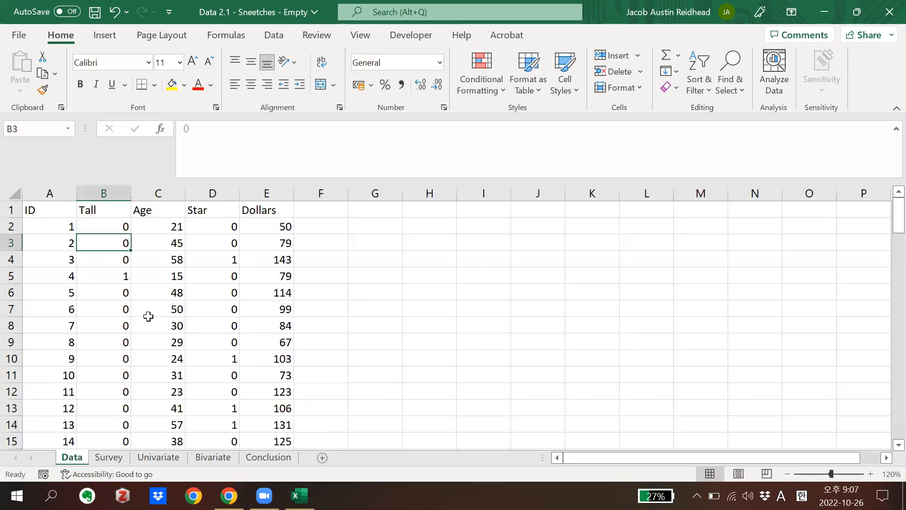
{"action": "left_click", "coordinate": [156, 192]}
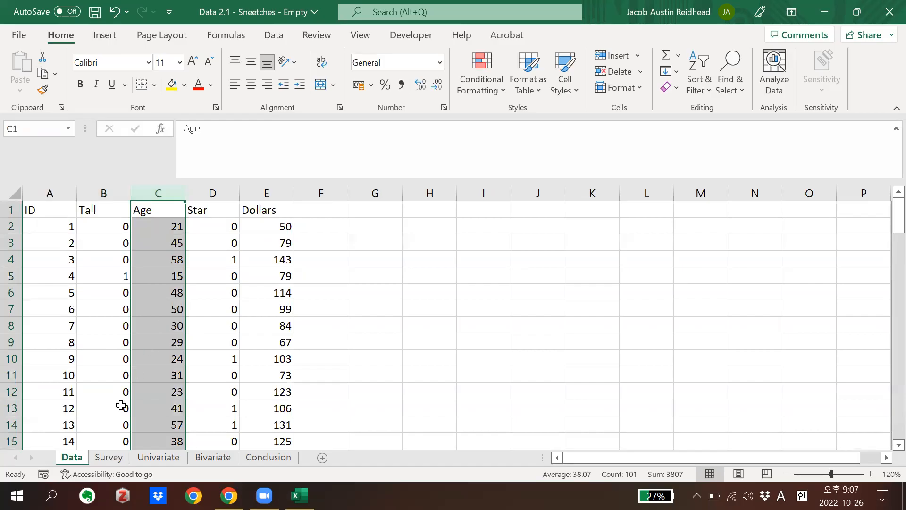
{"action": "left_click", "coordinate": [114, 462]}
{"action": "type", "text": "How old are you?"}
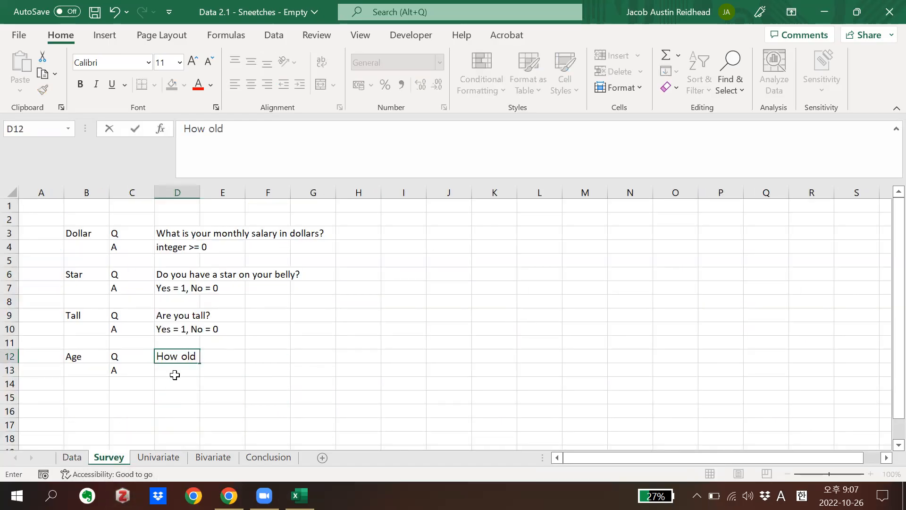
{"action": "key", "text": "Return"}
Copy the Dollar answer format from cell D4 into the Age answer cell D13
{"action": "left_click", "coordinate": [180, 246]}
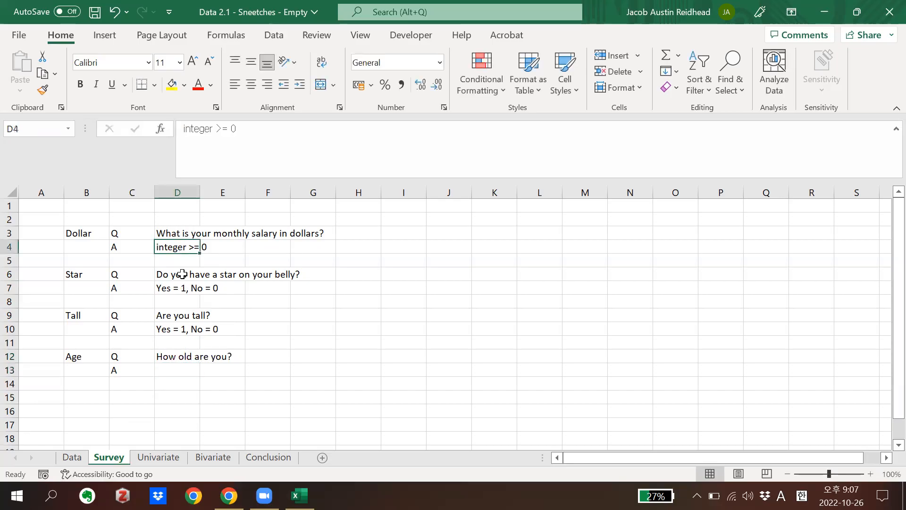
{"action": "key", "text": "ctrl+c"}
{"action": "left_click", "coordinate": [174, 371]}
{"action": "key", "text": "ctrl+v"}
{"action": "left_click", "coordinate": [264, 343]}
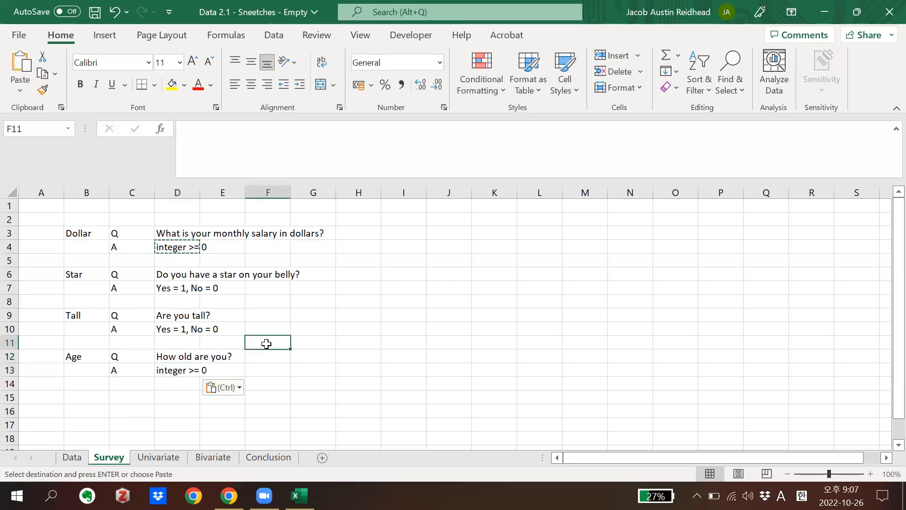
{"action": "left_click", "coordinate": [184, 300]}
{"action": "key", "text": "Escape"}
{"action": "left_click", "coordinate": [283, 316]}
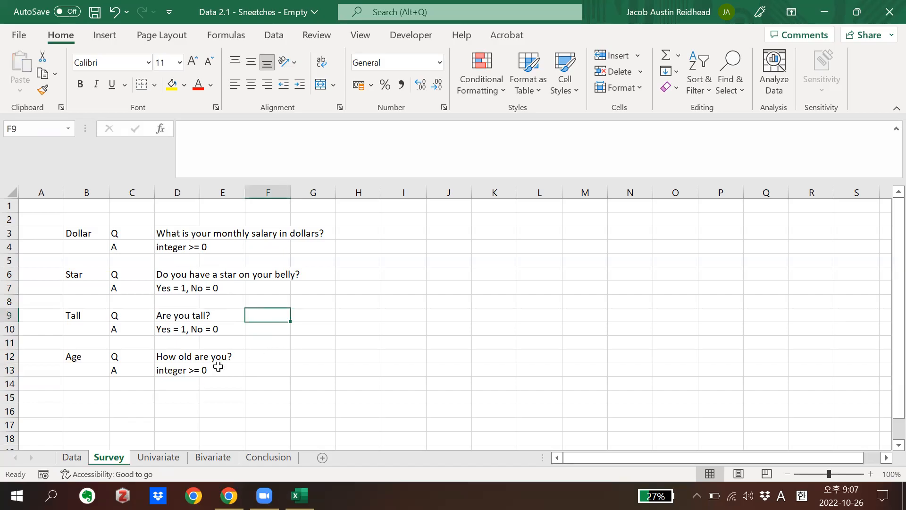
Replace the word "integer" with "n" in the Dollar answer format in cell D4
{"action": "left_click", "coordinate": [171, 375]}
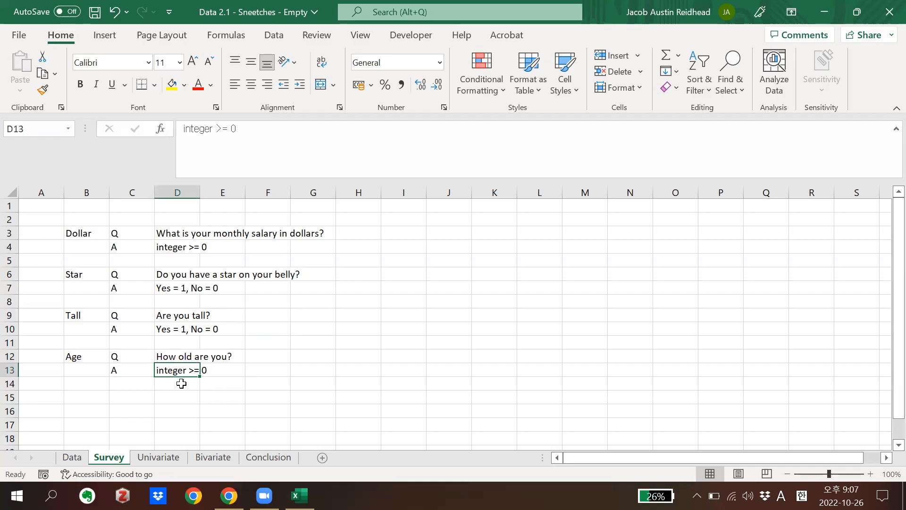
{"action": "left_click", "coordinate": [174, 246]}
{"action": "double_click", "coordinate": [174, 246]}
{"action": "double_click", "coordinate": [175, 246]}
{"action": "type", "text": "n"}
{"action": "key", "text": "Return"}
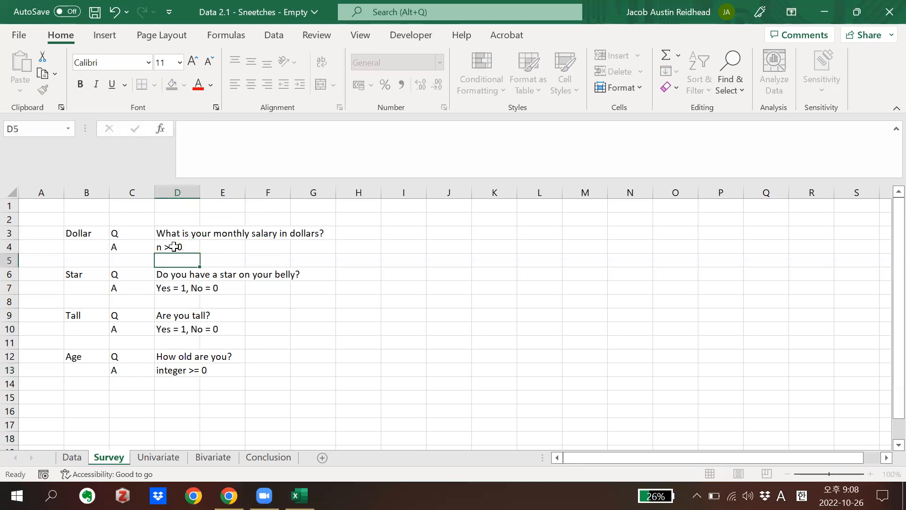
Change the Dollar and Age answer formats in cells D4 and D13 to "x >= 0"
{"action": "left_click", "coordinate": [162, 247]}
{"action": "double_click", "coordinate": [163, 247]}
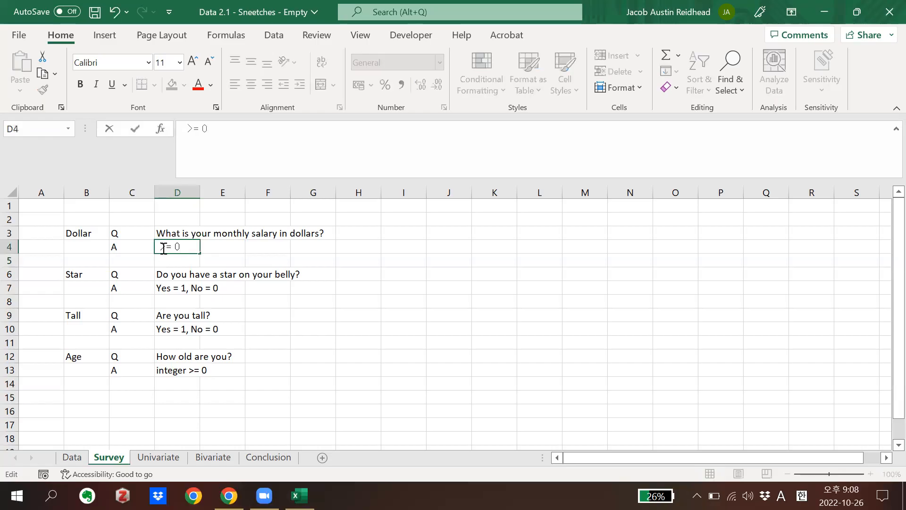
{"action": "type", "text": "x"}
{"action": "key", "text": "Return"}
{"action": "left_click", "coordinate": [174, 370]}
{"action": "double_click", "coordinate": [173, 370]}
{"action": "double_click", "coordinate": [173, 370]}
{"action": "type", "text": "x"}
{"action": "key", "text": "Return"}
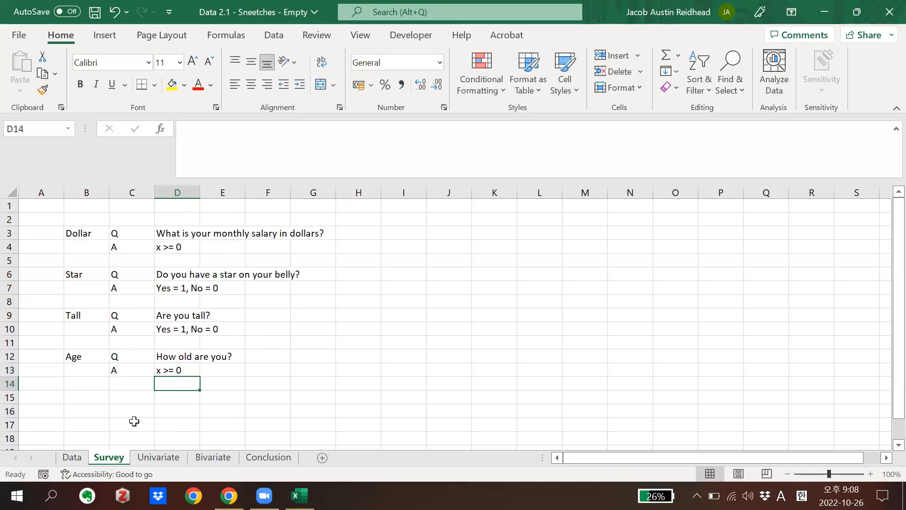
Enter the heading "Table of Summary Statistics" in cell B9 of the Univariate sheet
{"action": "left_click", "coordinate": [156, 457]}
{"action": "left_click", "coordinate": [126, 272]}
{"action": "left_click", "coordinate": [78, 231]}
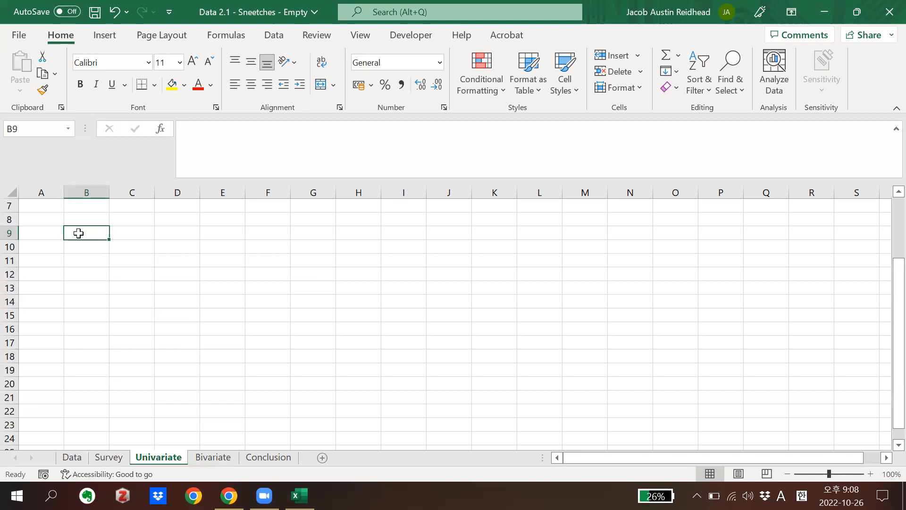
{"action": "type", "text": "Table "}
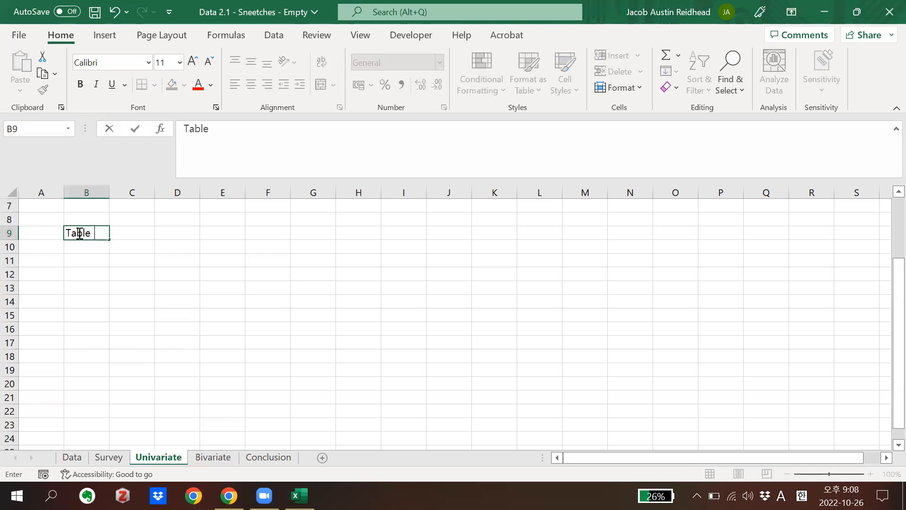
{"action": "type", "text": "of Summary "}
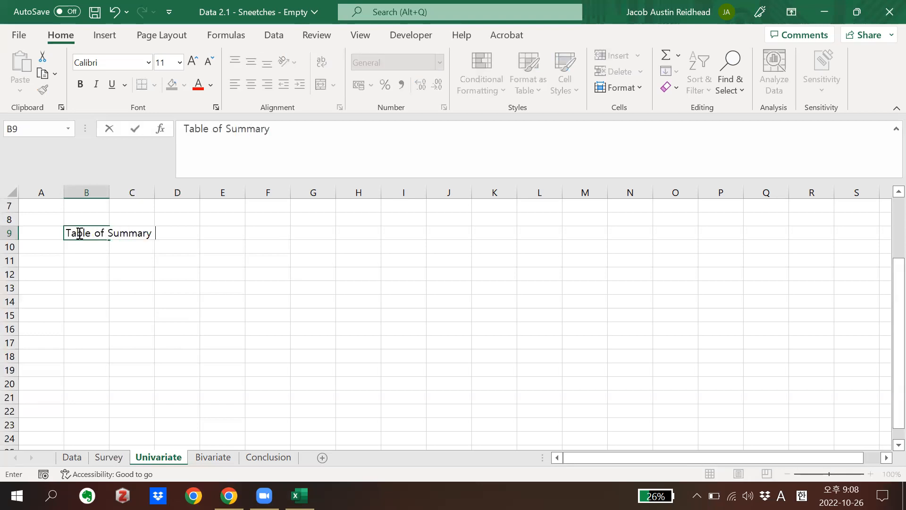
{"action": "type", "text": "Statistics"}
{"action": "key", "text": "Return"}
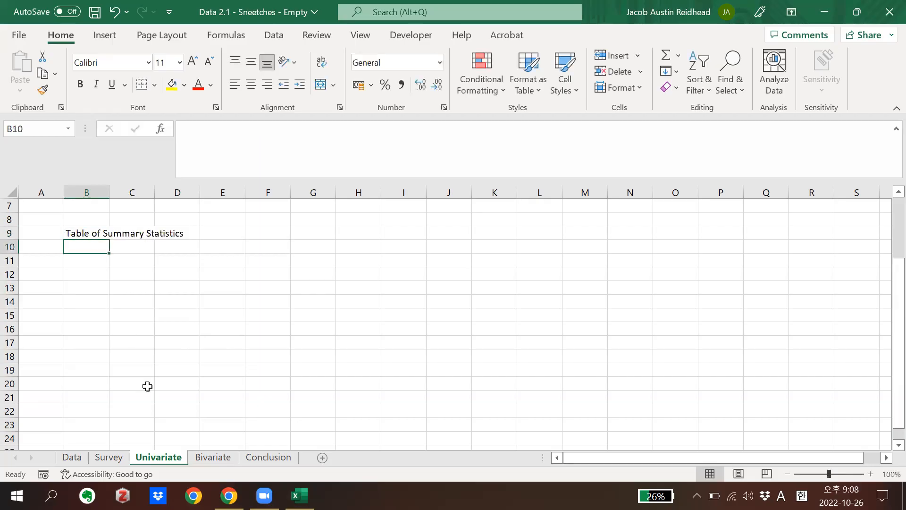
In Chrome, download "Lecture 2.2 - Statistical Analysis of Inequality" from the course page to the Desktop and open it
{"action": "left_click", "coordinate": [229, 496]}
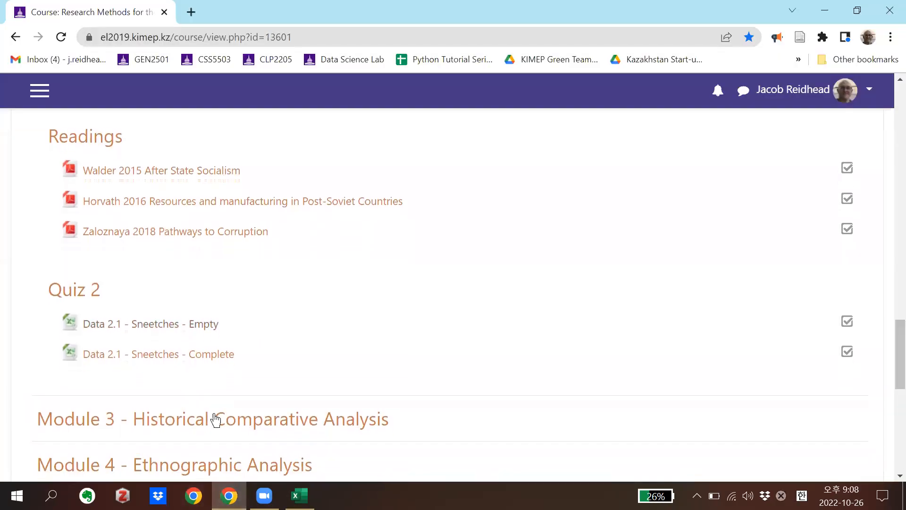
{"action": "scroll", "coordinate": [220, 372], "scroll_direction": "up", "scroll_amount": 5}
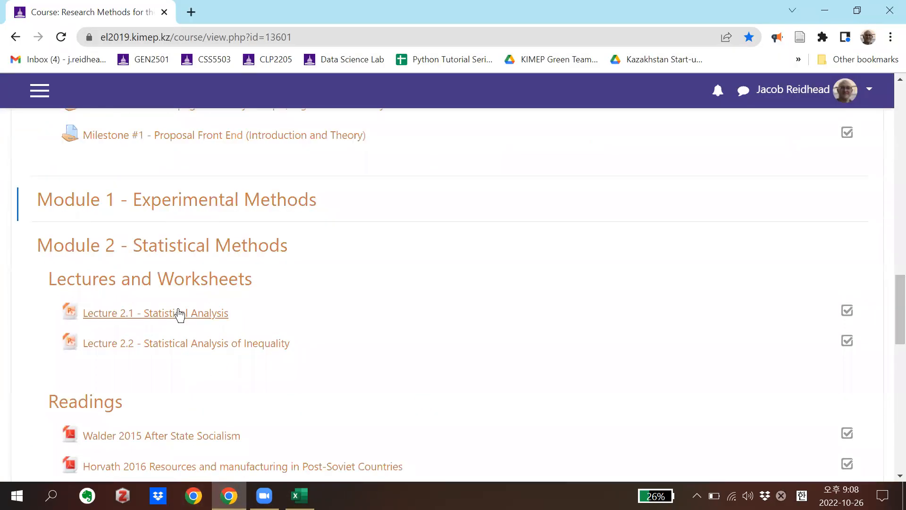
{"action": "left_click", "coordinate": [182, 347]}
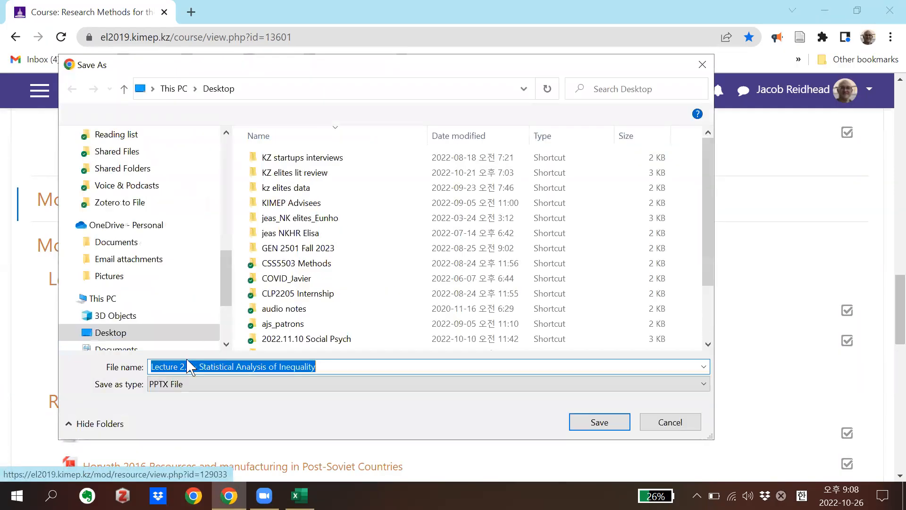
{"action": "scroll", "coordinate": [132, 169], "scroll_direction": "up", "scroll_amount": 5}
{"action": "scroll", "coordinate": [131, 168], "scroll_direction": "up", "scroll_amount": 2}
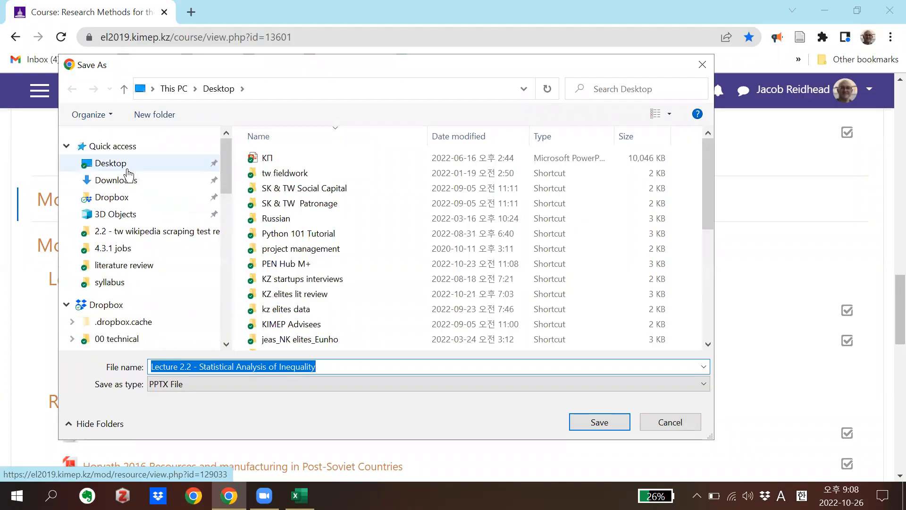
{"action": "left_click", "coordinate": [123, 171]}
{"action": "left_click", "coordinate": [599, 421]}
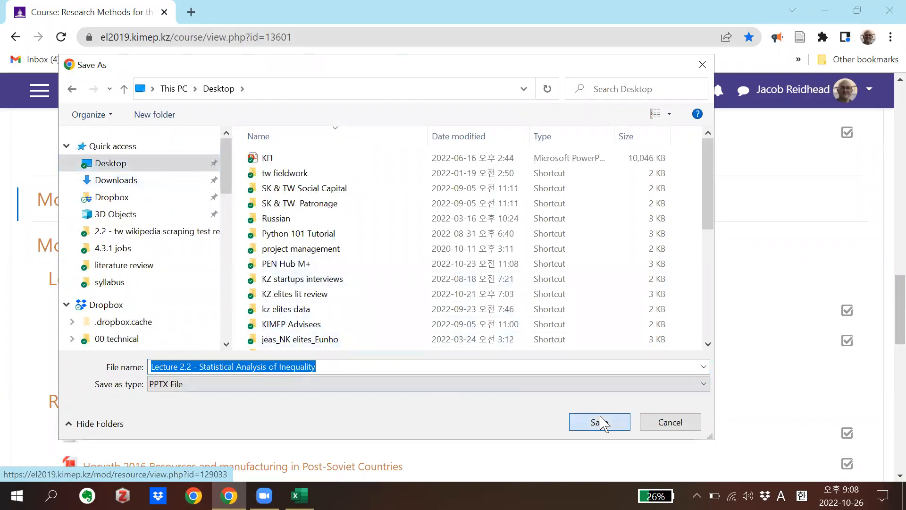
{"action": "left_click", "coordinate": [93, 463]}
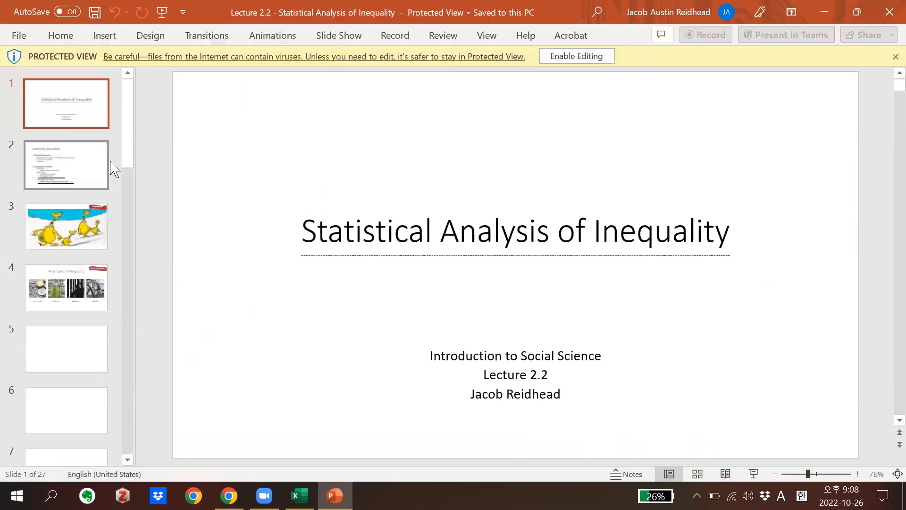
Enable editing of the lecture presentation and view the types of analysis on slide 5 and Uni-variate Analysis on slide 6
{"action": "left_click", "coordinate": [568, 58]}
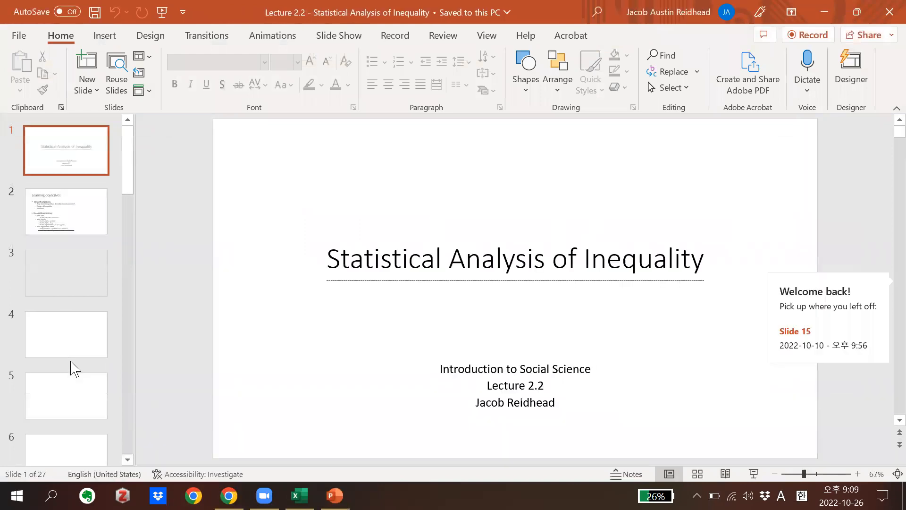
{"action": "left_click", "coordinate": [74, 390]}
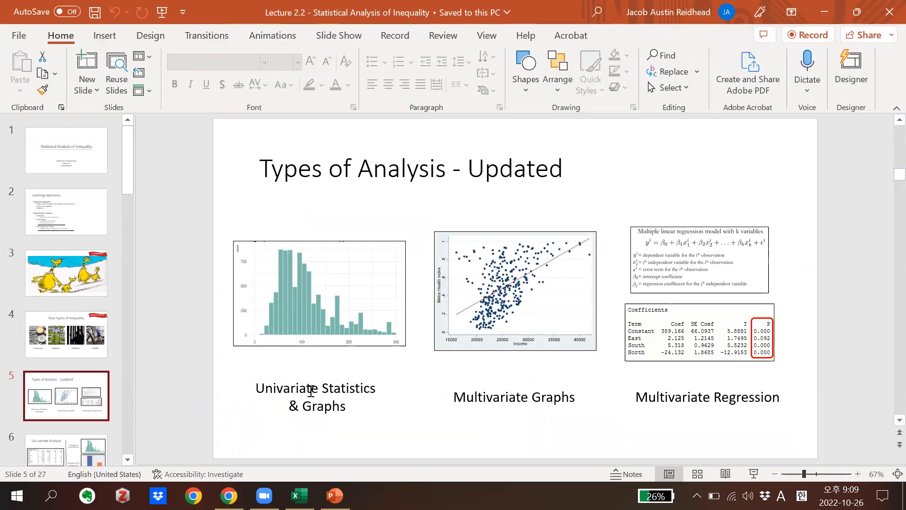
{"action": "left_click", "coordinate": [76, 457]}
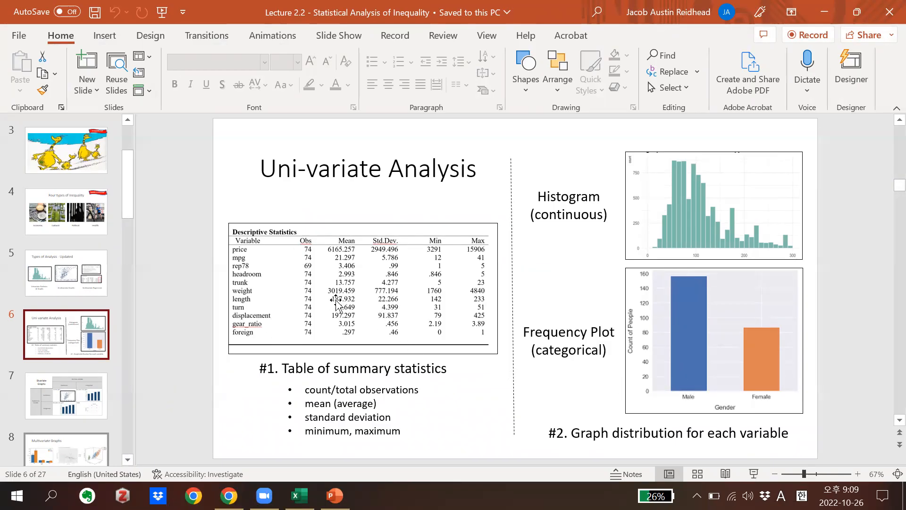
Back in Excel, list Dollars, Star, Age and Tall under the table heading in column B, placing them in B11:B14
{"action": "left_click", "coordinate": [300, 495]}
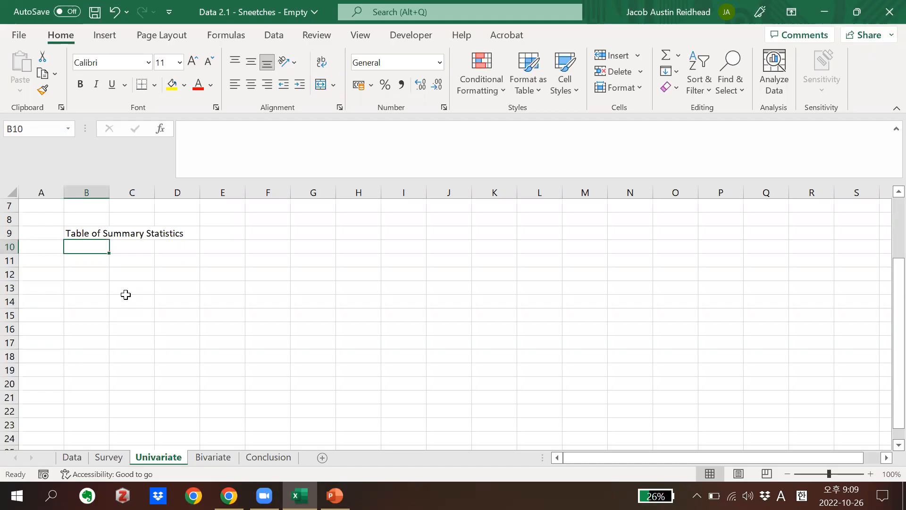
{"action": "type", "text": "Dollars"}
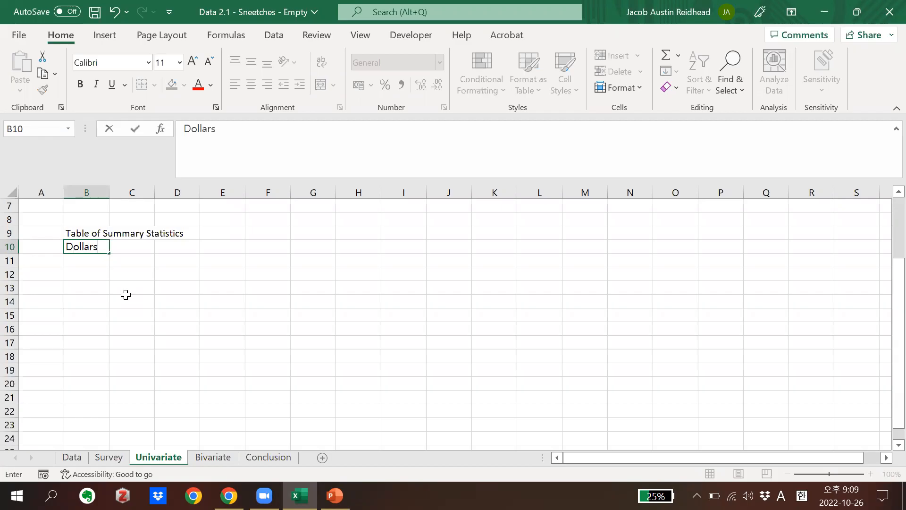
{"action": "key", "text": "Return"}
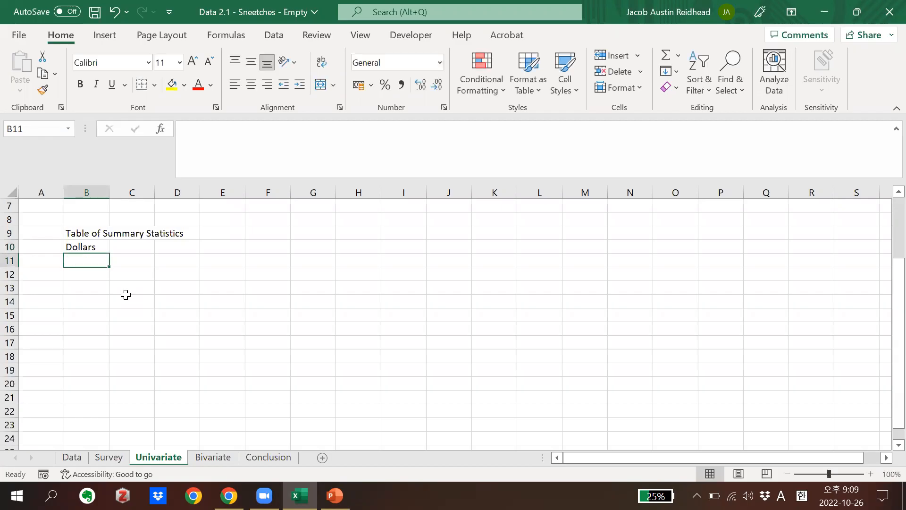
{"action": "type", "text": "Star"}
{"action": "key", "text": "Return"}
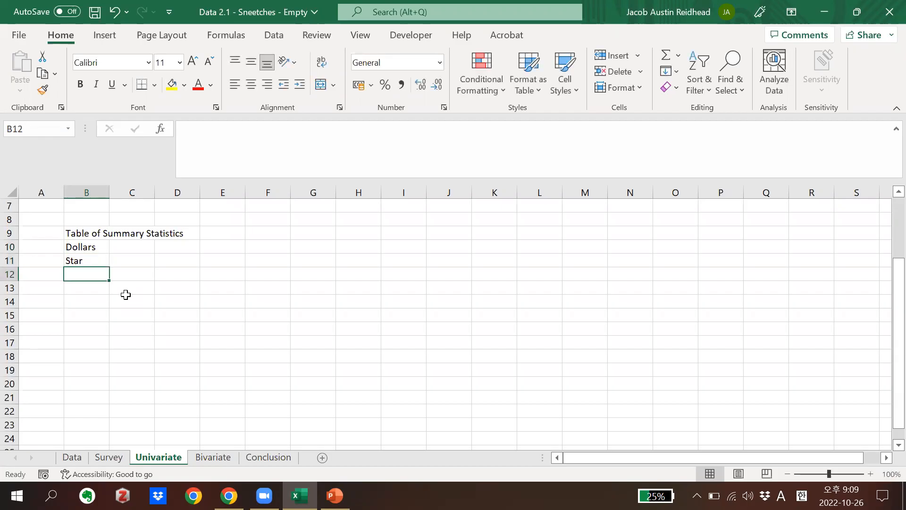
{"action": "type", "text": "Age"}
{"action": "key", "text": "Return"}
{"action": "type", "text": "Tall"}
{"action": "key", "text": "Return"}
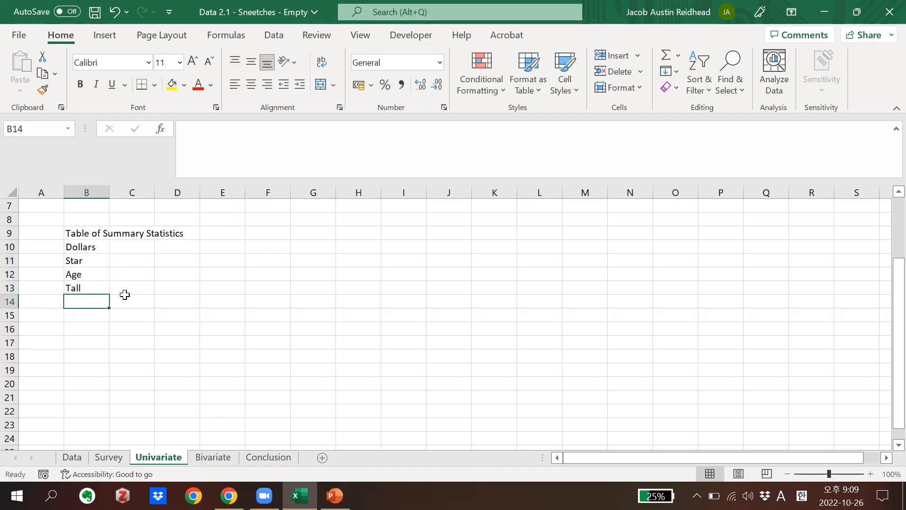
{"action": "left_click_drag", "start_coordinate": [90, 246], "coordinate": [101, 304]}
Check the summary statistics listed on the PowerPoint slide and enter the Excel headings Count, Average, Min and Max in C10:F10
{"action": "left_click", "coordinate": [134, 246]}
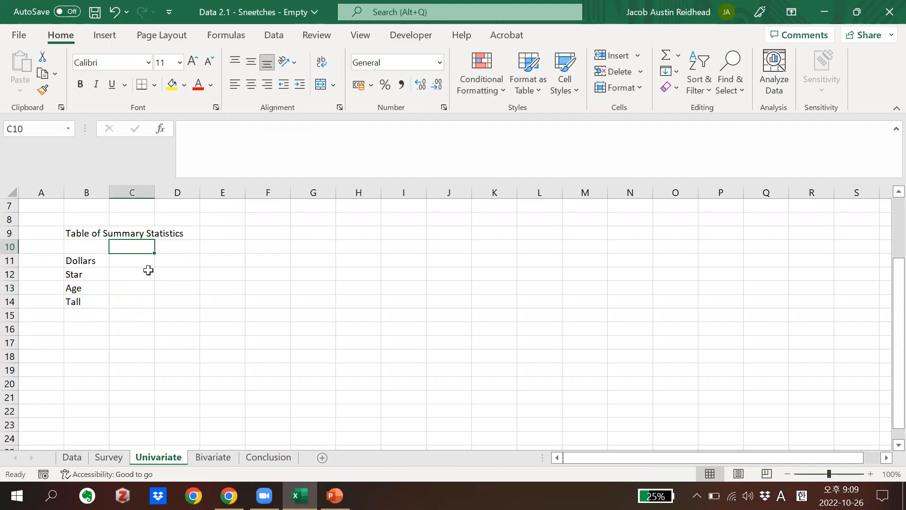
{"action": "left_click", "coordinate": [333, 495]}
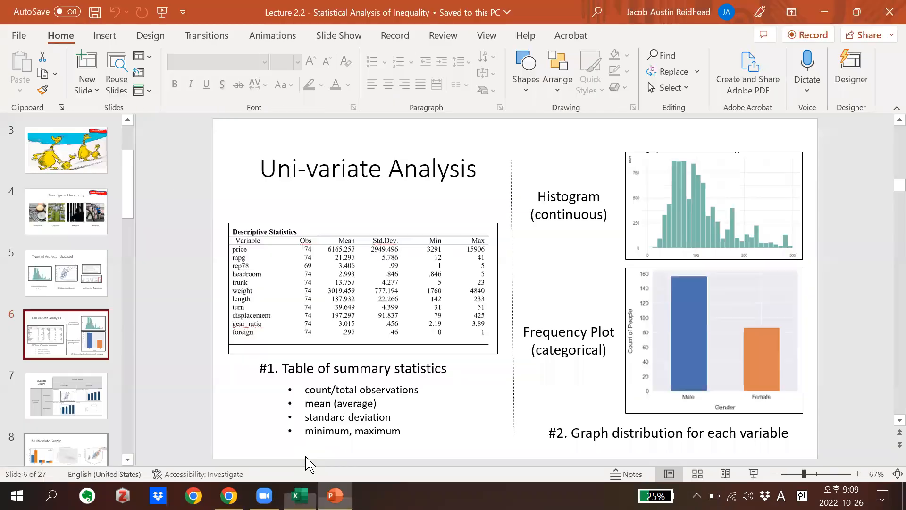
{"action": "left_click", "coordinate": [350, 402]}
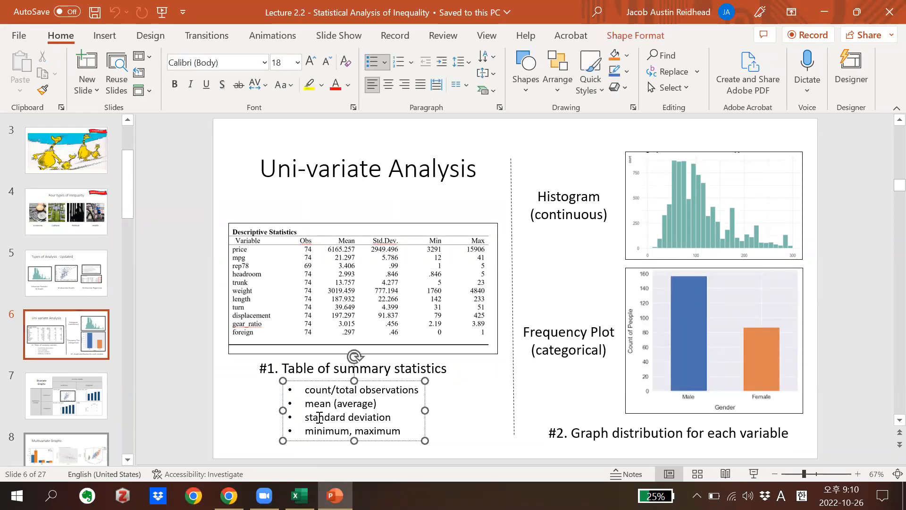
{"action": "triple_click", "coordinate": [352, 419]}
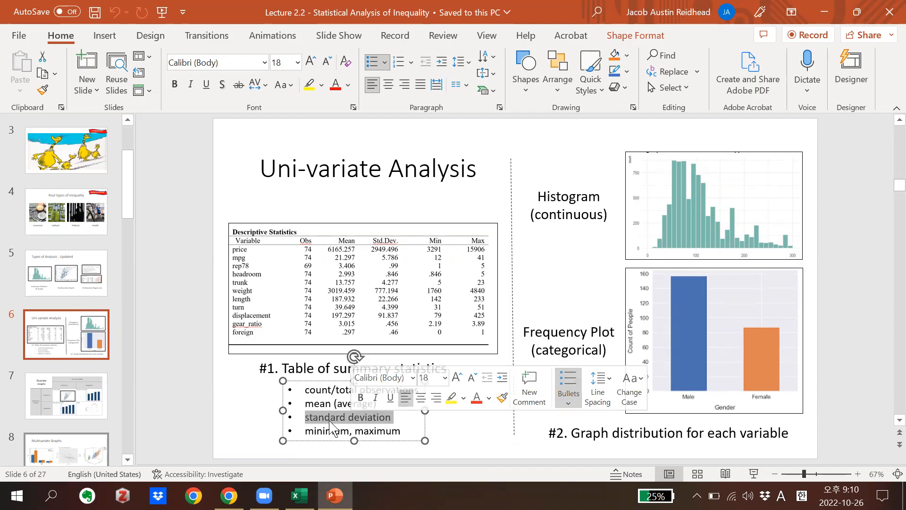
{"action": "left_click", "coordinate": [299, 496]}
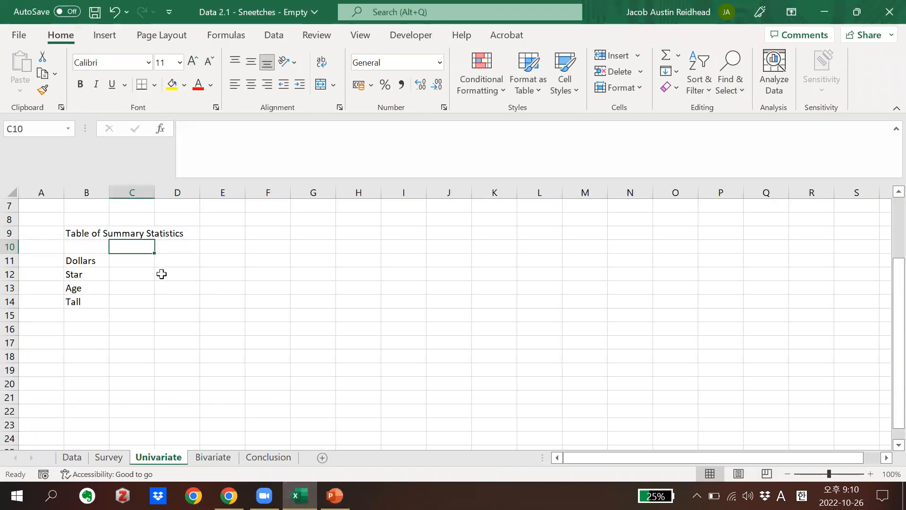
{"action": "type", "text": "Count"}
{"action": "key", "text": "Tab"}
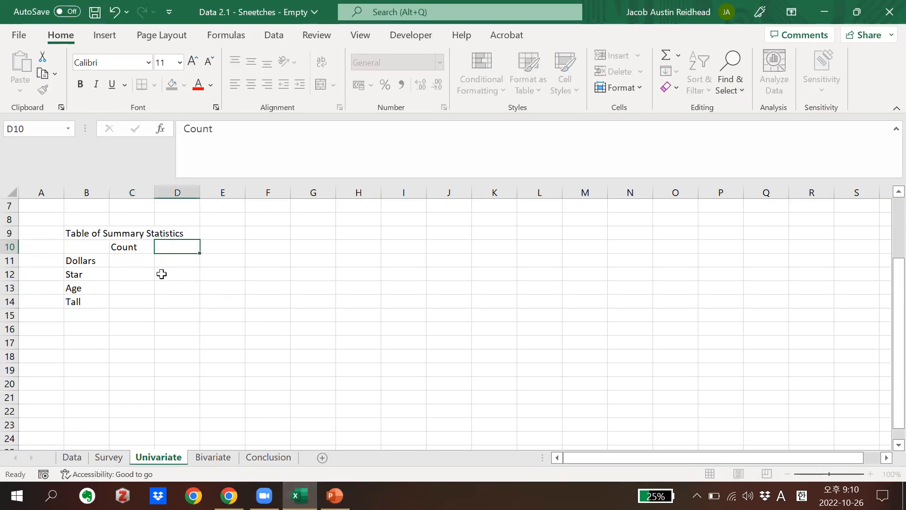
{"action": "type", "text": "Average"}
{"action": "key", "text": "Tab"}
{"action": "type", "text": "Min"}
{"action": "key", "text": "Tab"}
{"action": "type", "text": "Max"}
{"action": "key", "text": "Return"}
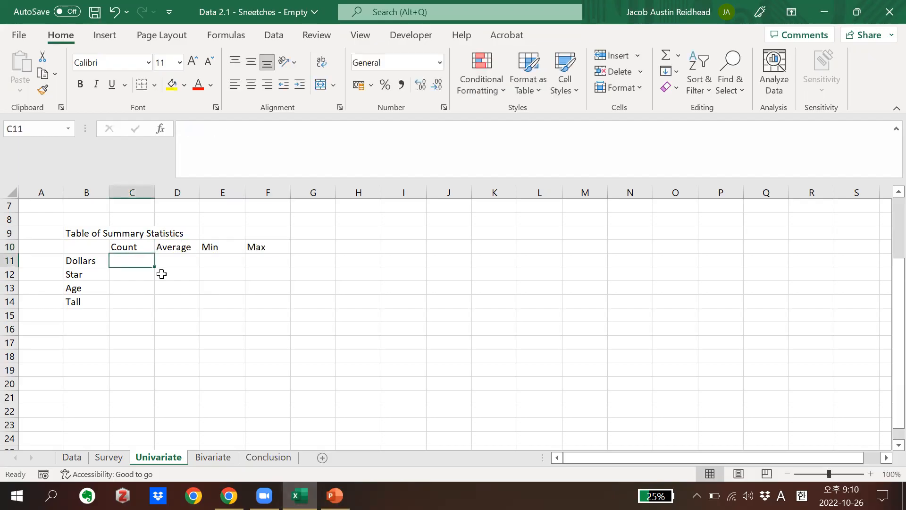
Enter the formula =count(Data!E:E) in C11 to count the Dollars observations
{"action": "left_click_drag", "start_coordinate": [136, 248], "coordinate": [257, 246]}
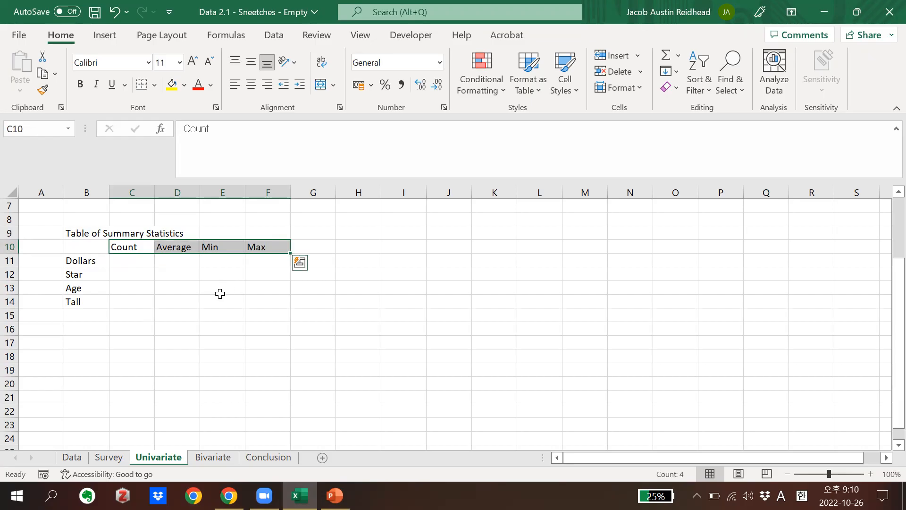
{"action": "left_click", "coordinate": [220, 294]}
{"action": "left_click", "coordinate": [140, 260]}
{"action": "type", "text": "="}
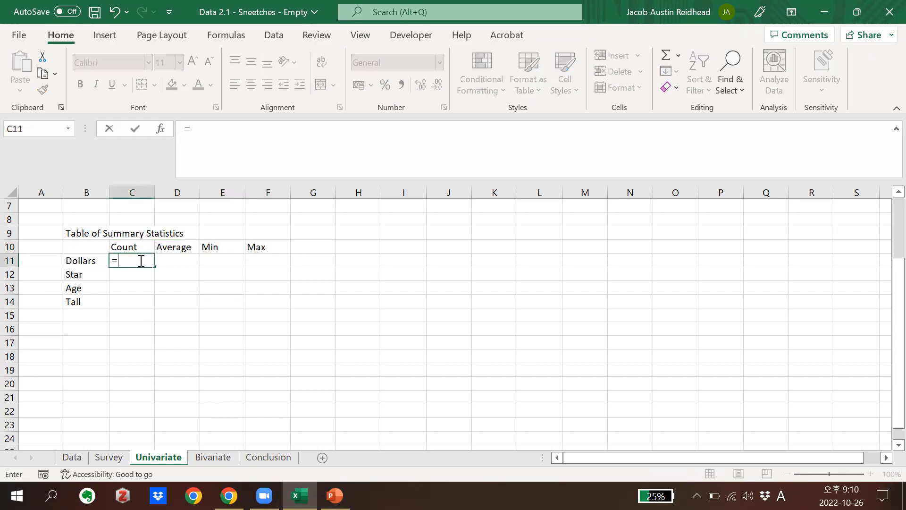
{"action": "type", "text": "count("}
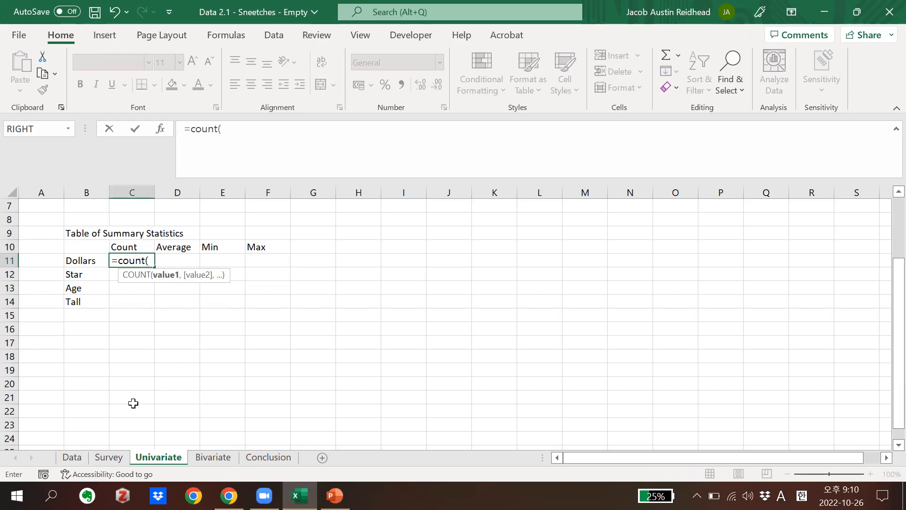
{"action": "left_click", "coordinate": [72, 457]}
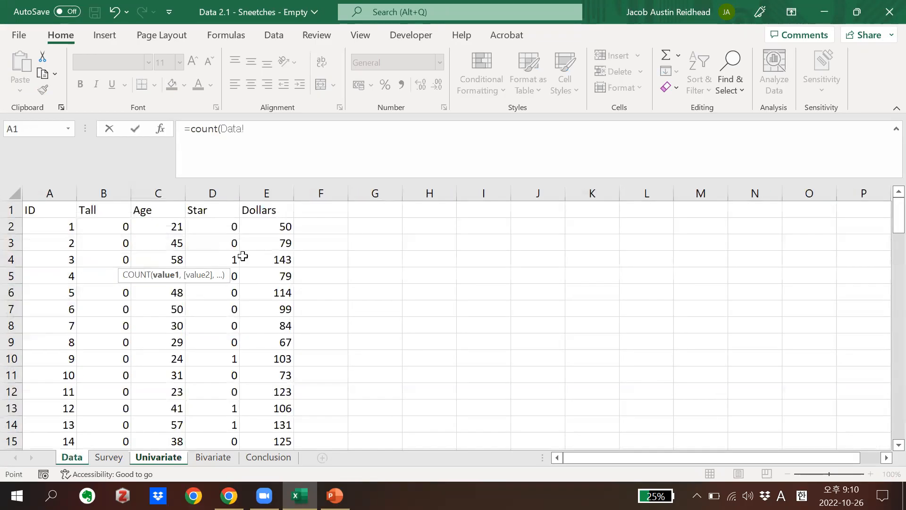
{"action": "left_click", "coordinate": [266, 190]}
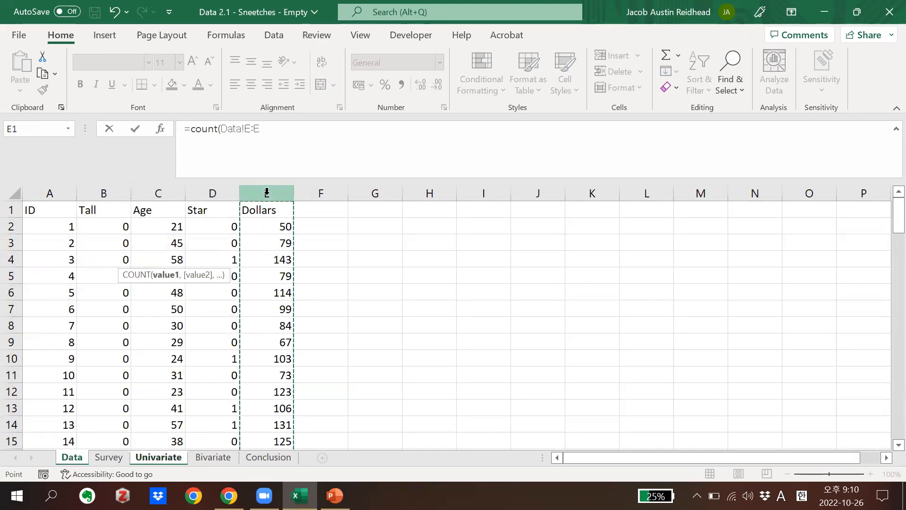
{"action": "type", "text": ")"}
{"action": "key", "text": "Return"}
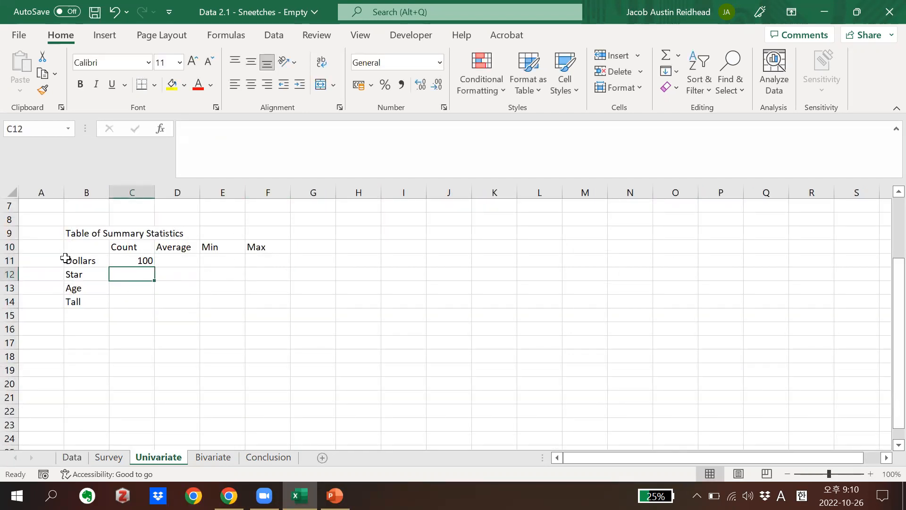
Look up the Dollars column on the Data sheet and enter its letter E in cell A11 of the Univariate sheet
{"action": "left_click", "coordinate": [72, 457]}
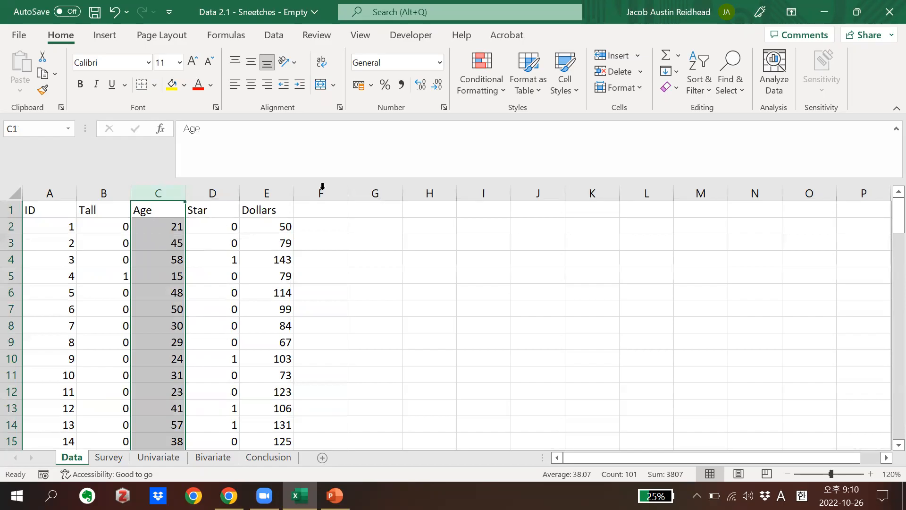
{"action": "left_click", "coordinate": [159, 457]}
{"action": "left_click", "coordinate": [27, 260]}
{"action": "type", "text": "E"}
{"action": "key", "text": "Return"}
{"action": "left_click", "coordinate": [71, 457]}
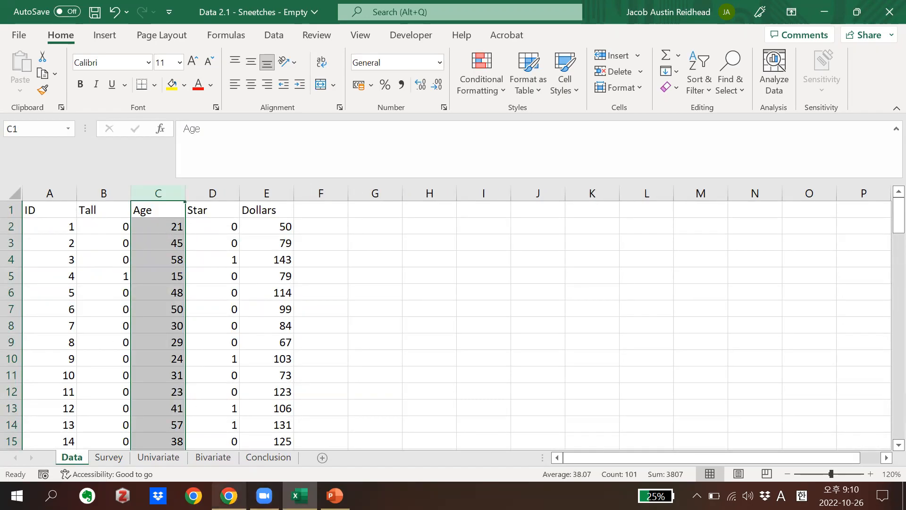
{"action": "left_click", "coordinate": [228, 495]}
{"action": "scroll", "coordinate": [172, 384], "scroll_direction": "down", "scroll_amount": 5}
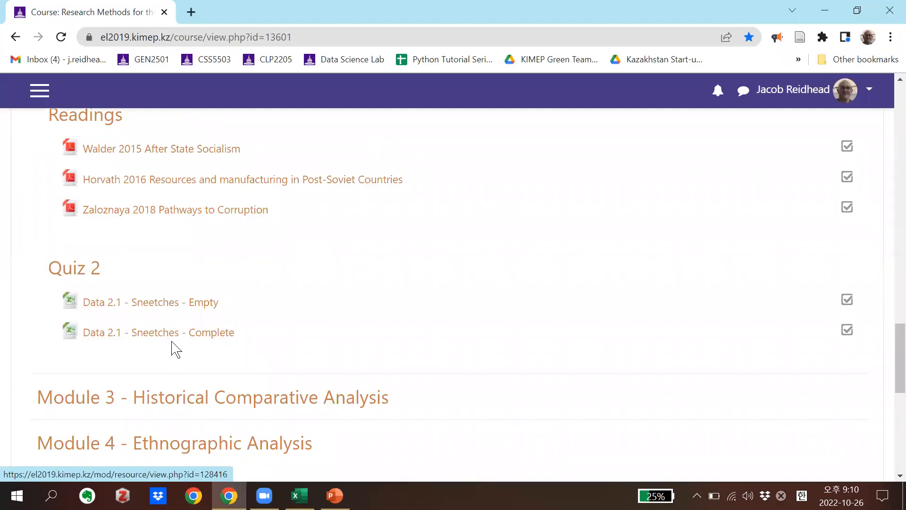
{"action": "left_click", "coordinate": [299, 495]}
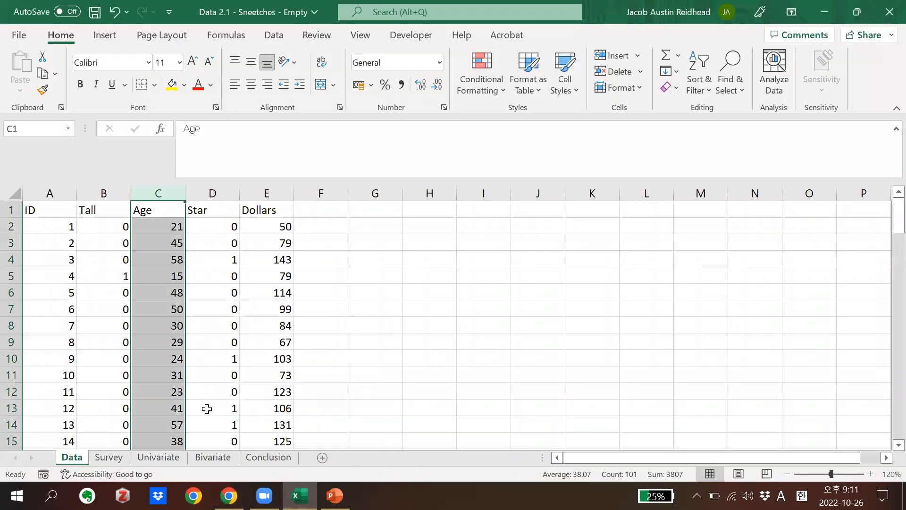
{"action": "left_click", "coordinate": [253, 320]}
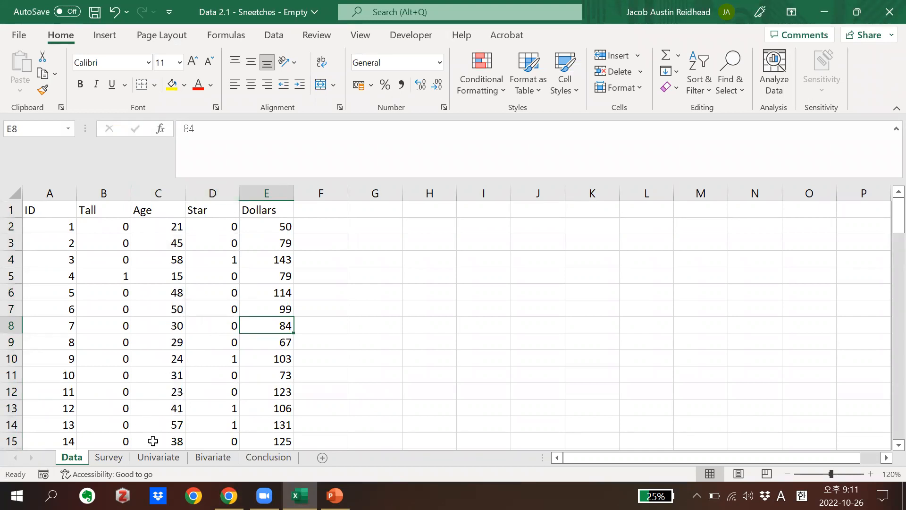
Enter the Data sheet column letters D, C and B beside Star, Age and Tall in A12:A14 of the Univariate sheet
{"action": "left_click", "coordinate": [159, 457]}
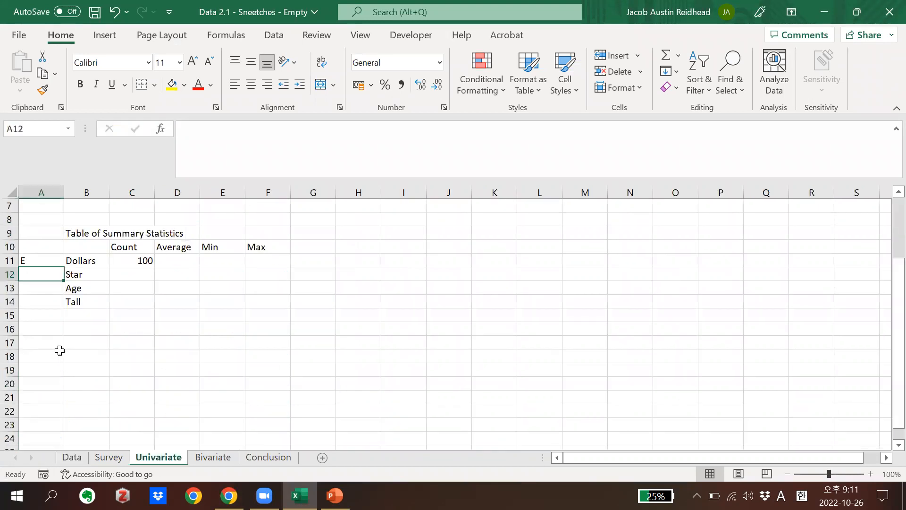
{"action": "left_click", "coordinate": [73, 456]}
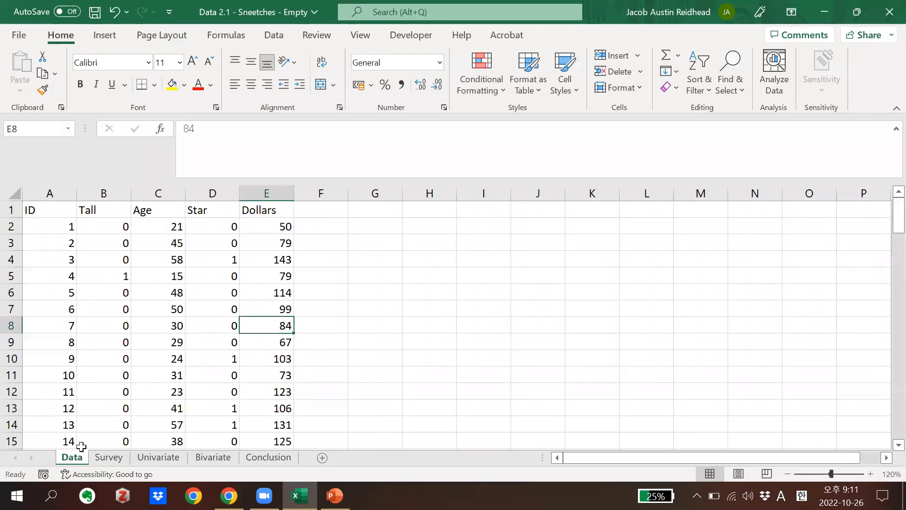
{"action": "left_click", "coordinate": [162, 457]}
{"action": "type", "text": "C"}
{"action": "key", "text": "Return"}
{"action": "type", "text": "B"}
{"action": "key", "text": "Return"}
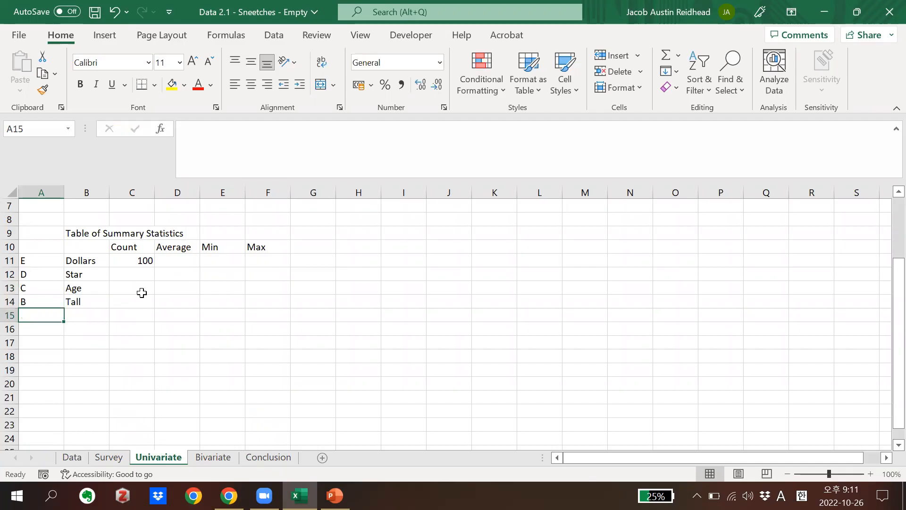
Fill the Count formula from C11 down to C14 and change the Star formula in C12 to =COUNT(Data!D:D)
{"action": "left_click", "coordinate": [142, 260]}
{"action": "left_click_drag", "start_coordinate": [152, 268], "coordinate": [151, 306]}
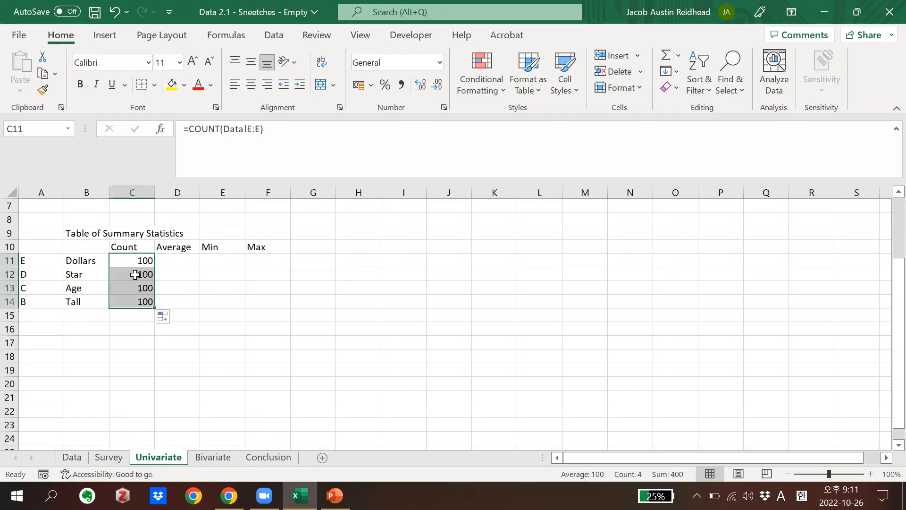
{"action": "left_click", "coordinate": [135, 274]}
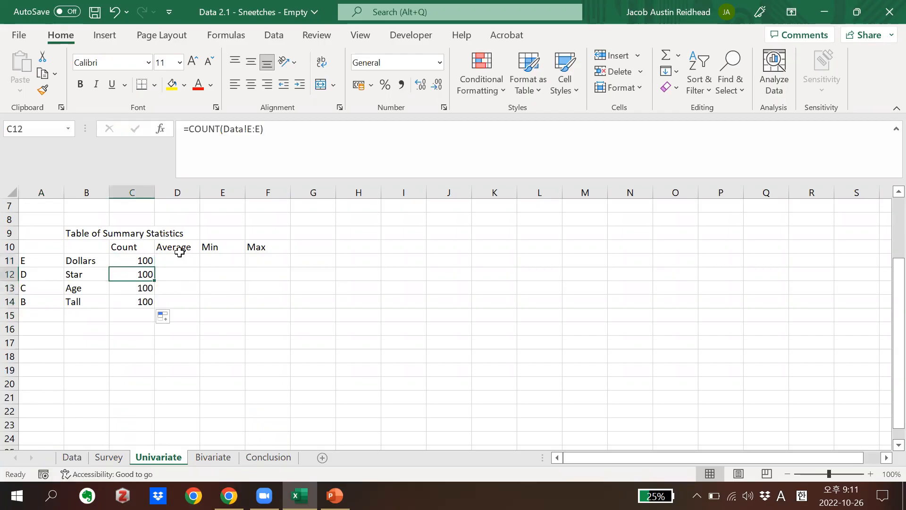
{"action": "left_click", "coordinate": [263, 133]}
{"action": "key", "text": "BackSpace"}
{"action": "key", "text": "BackSpace"}
{"action": "key", "text": "BackSpace"}
{"action": "type", "text": "D"}
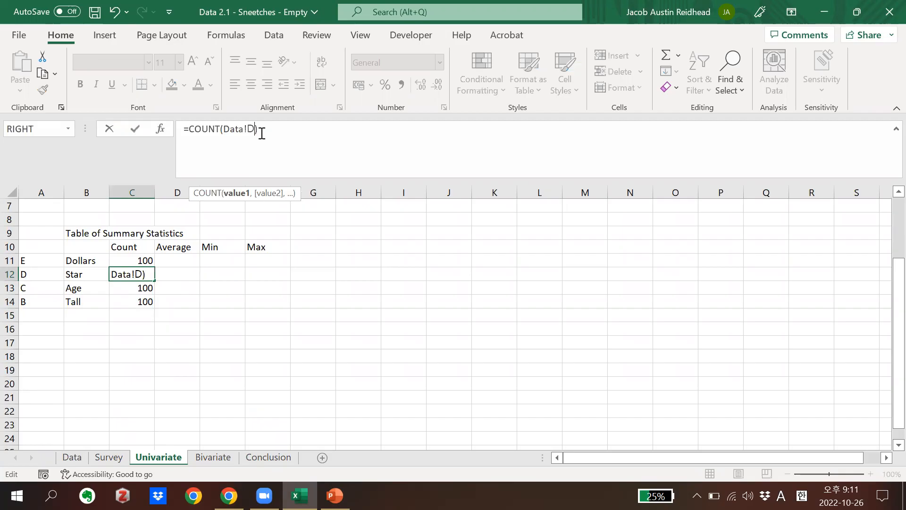
{"action": "type", "text": ":D"}
{"action": "key", "text": "Return"}
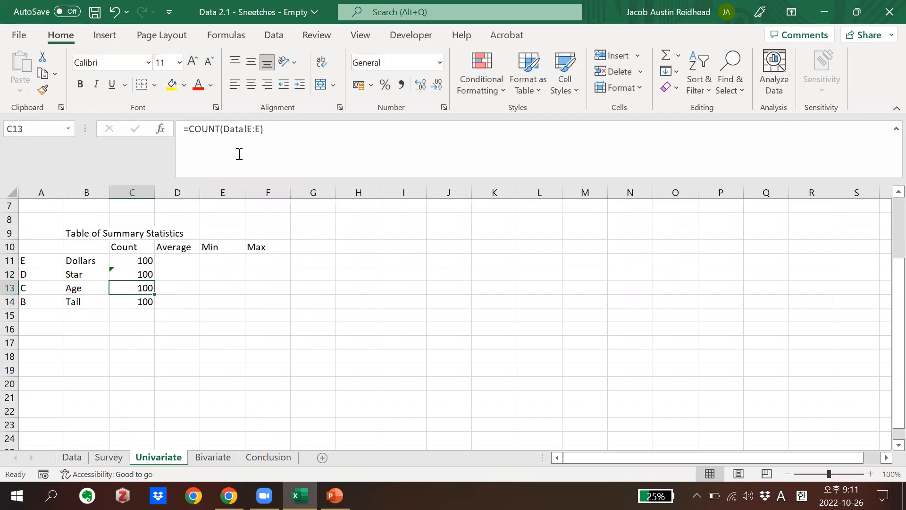
Change the Age count formula in C13 to reference column C of the Data sheet, Data!C:C
{"action": "left_click", "coordinate": [260, 135]}
{"action": "key", "text": "BackSpace"}
{"action": "key", "text": "BackSpace"}
{"action": "key", "text": "BackSpace"}
{"action": "type", "text": "C;"}
{"action": "key", "text": "BackSpace"}
{"action": "type", "text": ":C"}
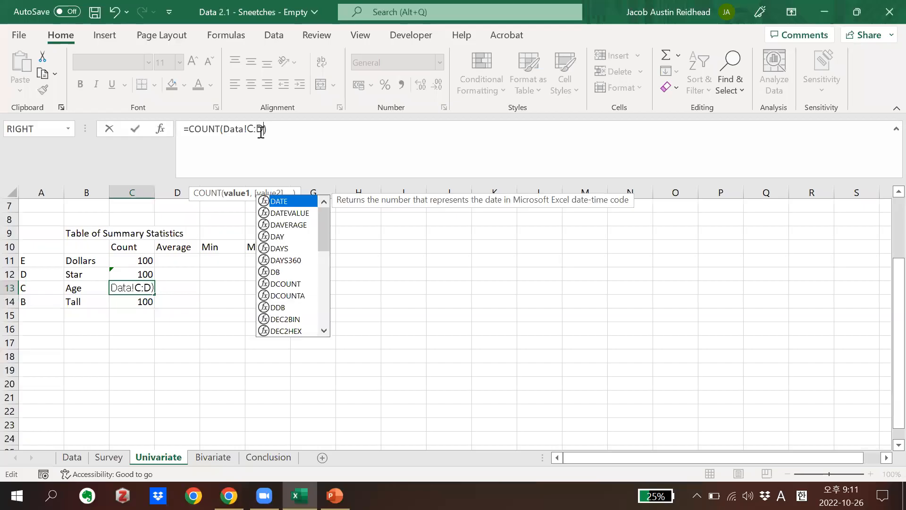
{"action": "key", "text": "Return"}
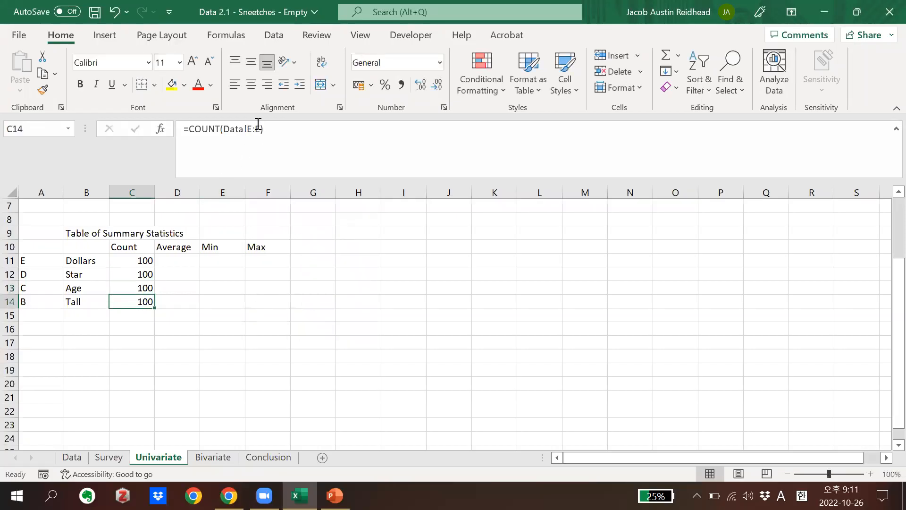
Change the Tall count formula in C14 to reference Data!B:B
{"action": "left_click", "coordinate": [259, 128]}
{"action": "key", "text": "BackSpace"}
{"action": "key", "text": "BackSpace"}
{"action": "key", "text": "BackSpace"}
{"action": "type", "text": "B:B"}
{"action": "key", "text": "Return"}
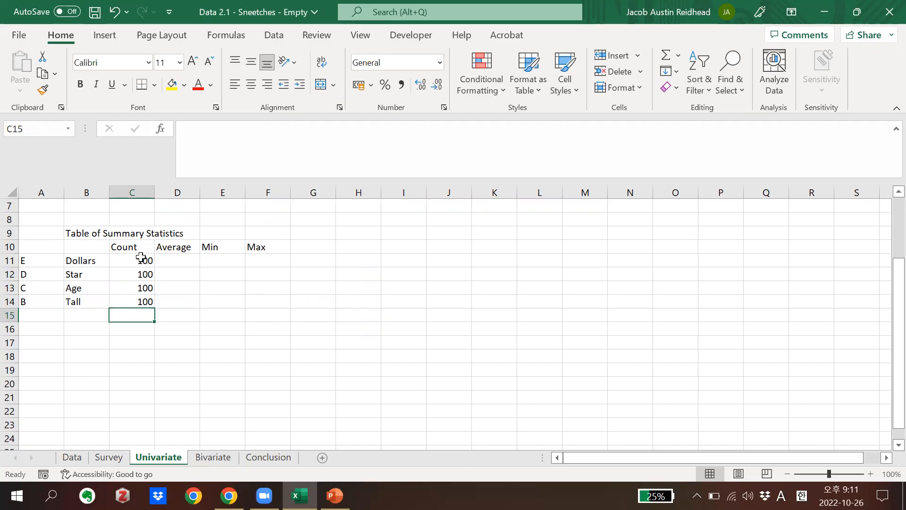
Check the Count formulas in C11:C14 one cell after another
{"action": "left_click", "coordinate": [203, 269]}
{"action": "left_click_drag", "start_coordinate": [145, 260], "coordinate": [147, 302]}
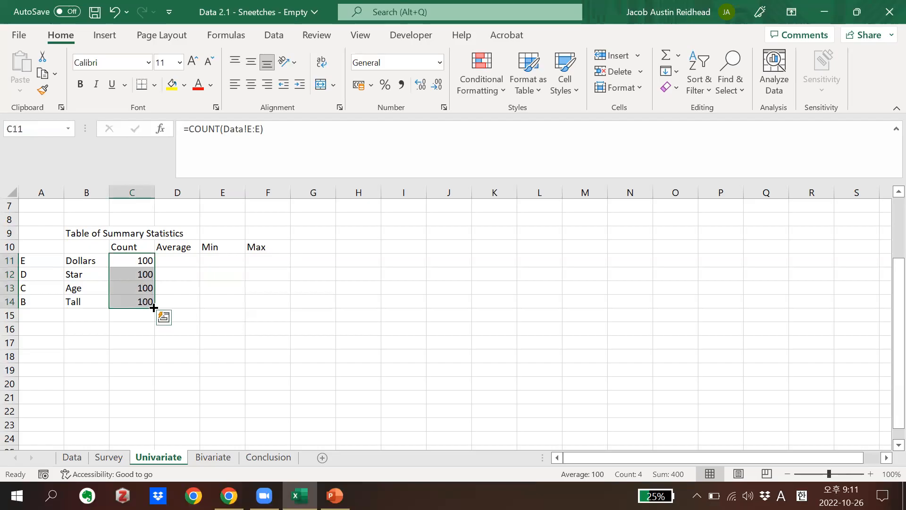
{"action": "left_click", "coordinate": [202, 327]}
{"action": "left_click", "coordinate": [149, 265]}
{"action": "key", "text": "Down"}
{"action": "key", "text": "Down"}
{"action": "key", "text": "Down"}
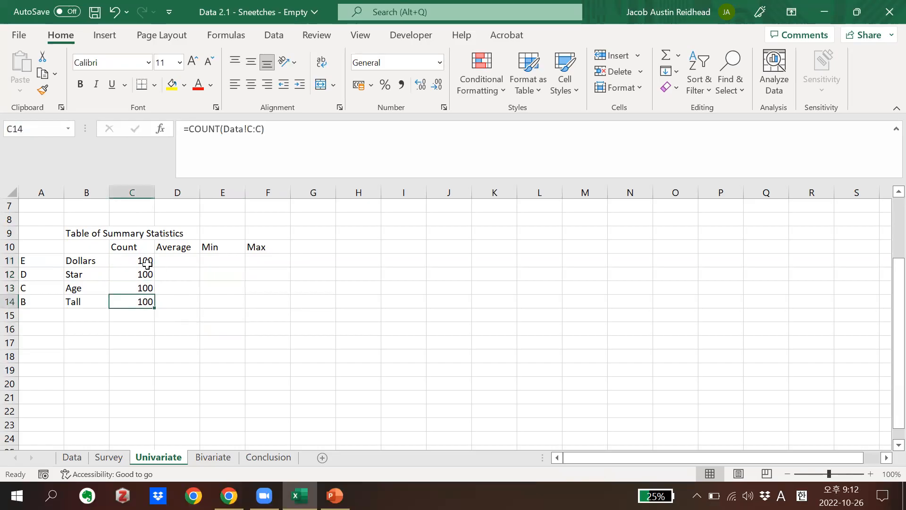
{"action": "left_click", "coordinate": [180, 256]}
{"action": "type", "text": "=AVERAGE("}
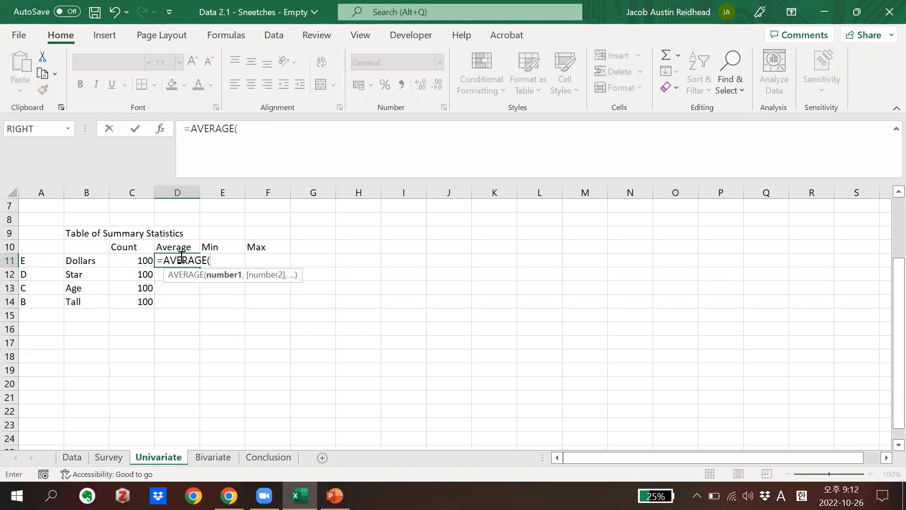
{"action": "key", "text": "Escape"}
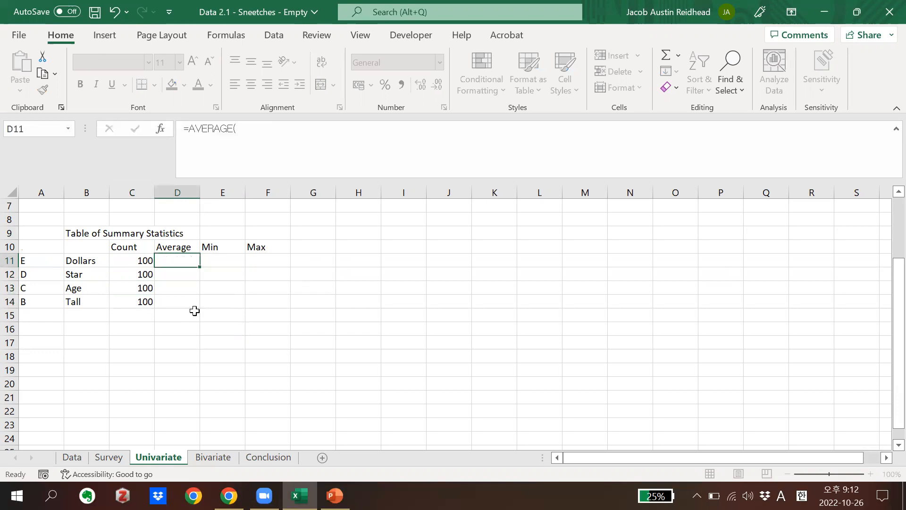
Try filling the Count formulas from C11:C14 across to column F and inspect the column references in C11
{"action": "left_click_drag", "start_coordinate": [145, 259], "coordinate": [285, 302]}
{"action": "left_click", "coordinate": [268, 342]}
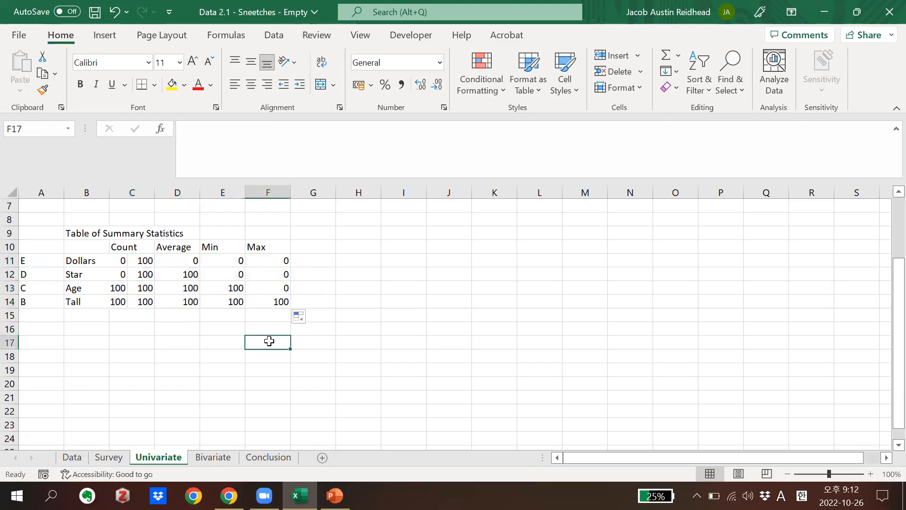
{"action": "left_click", "coordinate": [142, 260]}
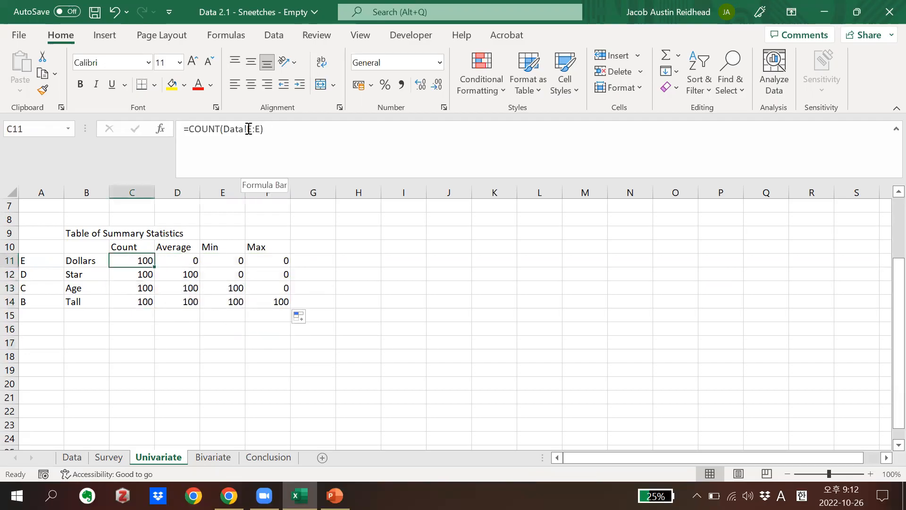
{"action": "left_click", "coordinate": [259, 147]}
{"action": "type", "text": "$"}
{"action": "key", "text": "Escape"}
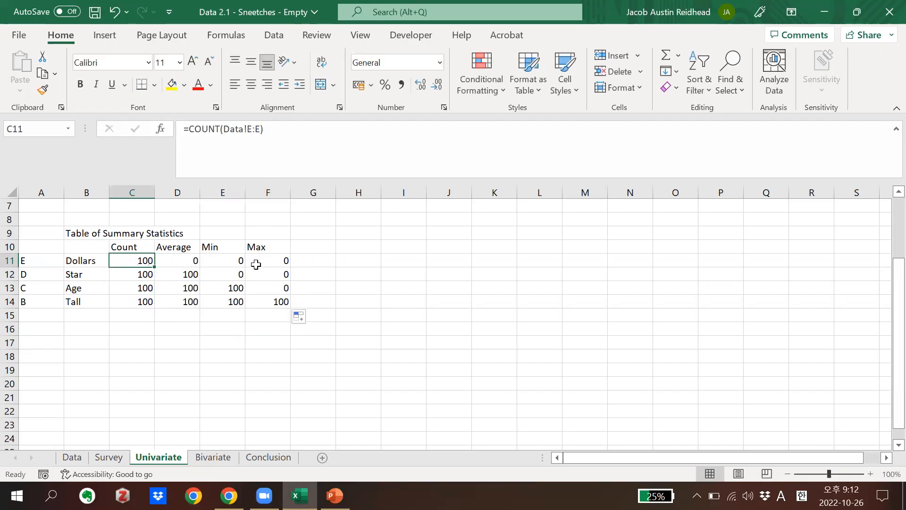
Clear the copied count formulas from D11:F14
{"action": "left_click", "coordinate": [255, 263]}
{"action": "left_click_drag", "start_coordinate": [188, 263], "coordinate": [255, 303]}
{"action": "key", "text": "Delete"}
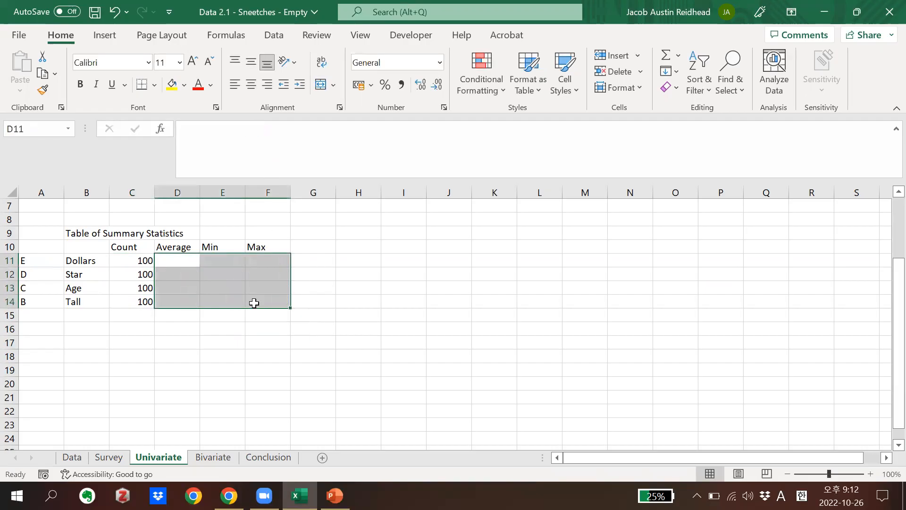
{"action": "left_click", "coordinate": [231, 312]}
Enter the formula =average(Data!E:E) in D11 for Dollars, taking the column reference from the Data sheet
{"action": "left_click", "coordinate": [134, 264]}
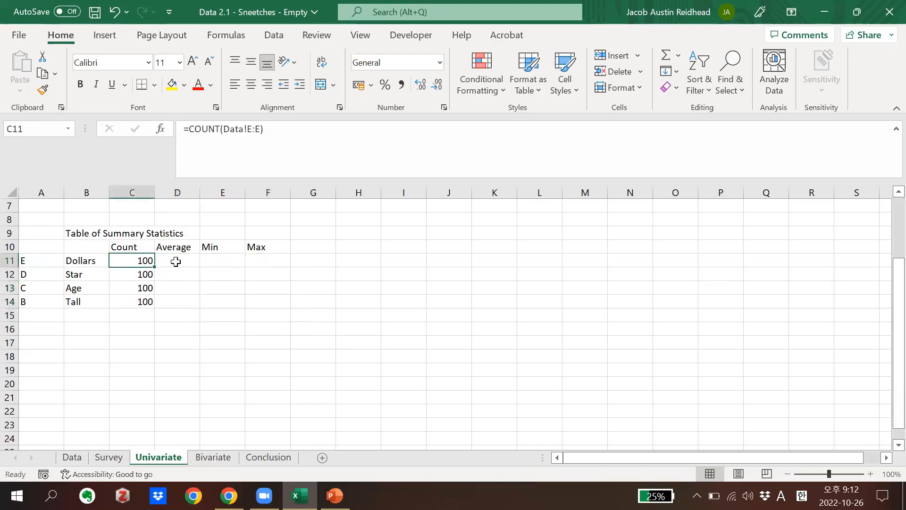
{"action": "double_click", "coordinate": [176, 262]}
{"action": "type", "text": "-"}
{"action": "key", "text": "BackSpace"}
{"action": "type", "text": "=average("}
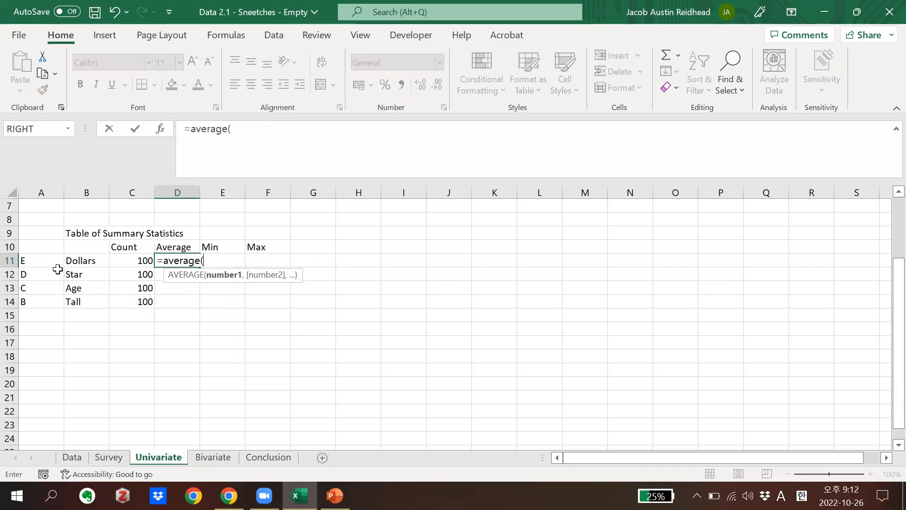
{"action": "left_click", "coordinate": [72, 458]}
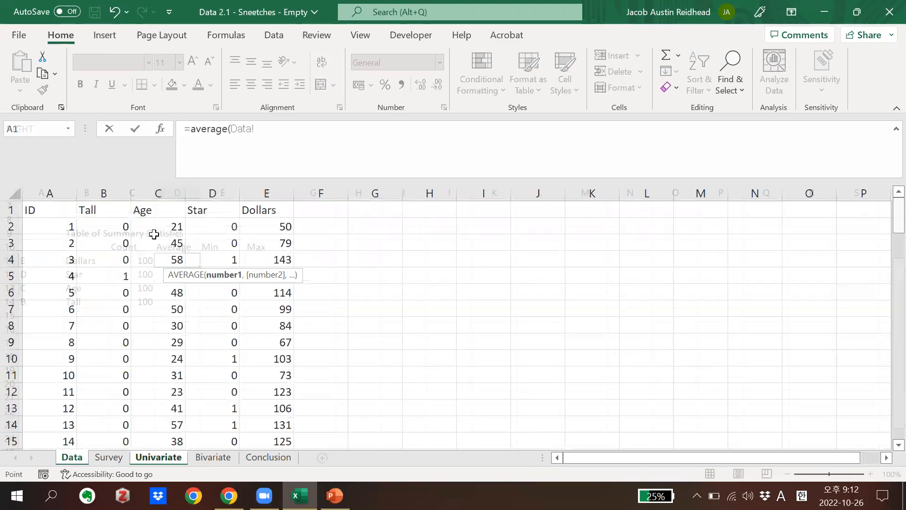
{"action": "left_click", "coordinate": [254, 192]}
{"action": "type", "text": ")"}
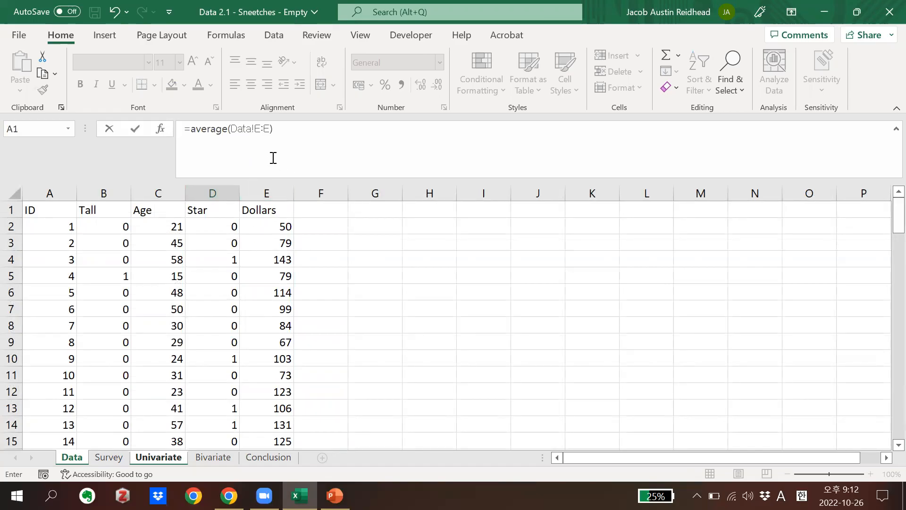
{"action": "left_click", "coordinate": [235, 129]}
{"action": "left_click_drag", "start_coordinate": [235, 129], "coordinate": [247, 130]}
{"action": "left_click", "coordinate": [248, 129]}
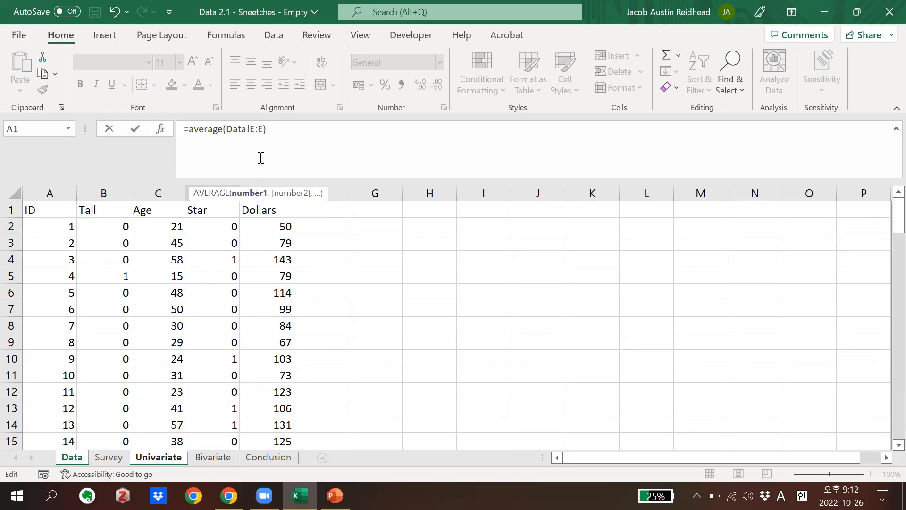
{"action": "key", "text": "Return"}
Fill the Average formula from D11 down to D14 and change the Star formula in D12 to =AVERAGE(Data!D:D)
{"action": "left_click", "coordinate": [187, 260]}
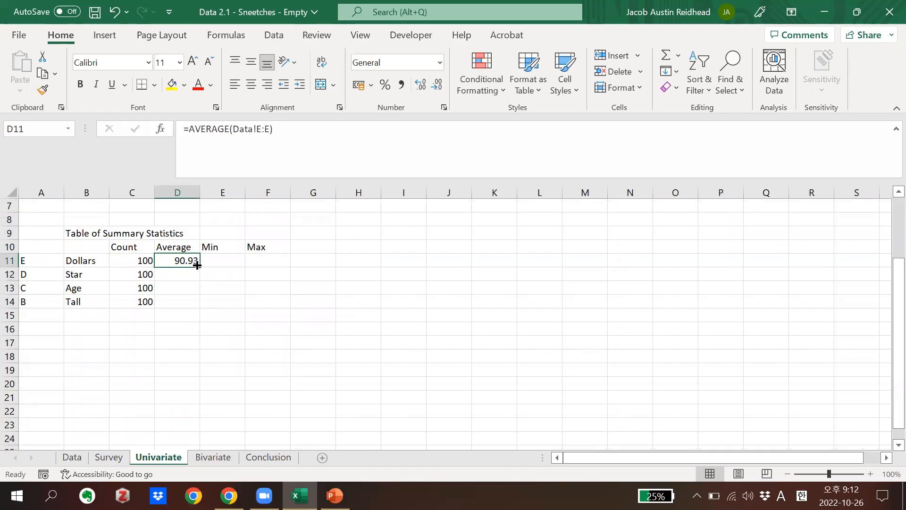
{"action": "left_click_drag", "start_coordinate": [200, 266], "coordinate": [196, 310]}
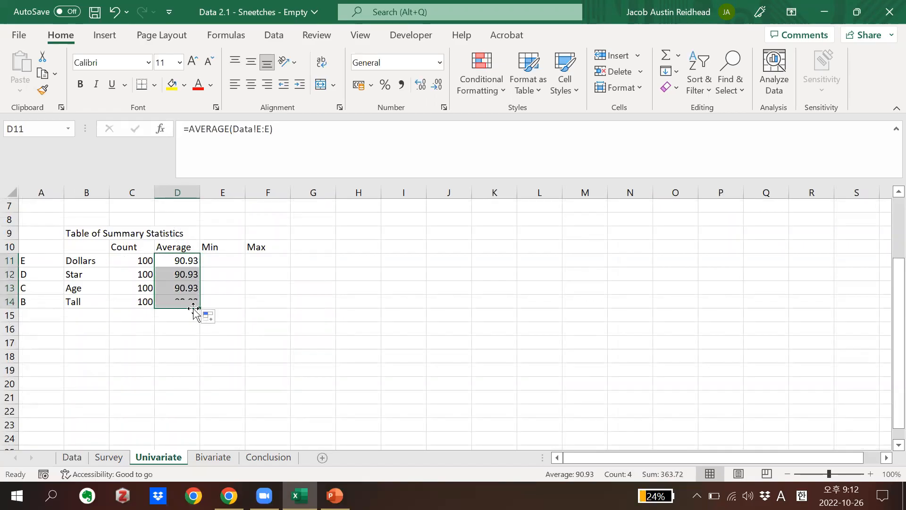
{"action": "left_click", "coordinate": [171, 276]}
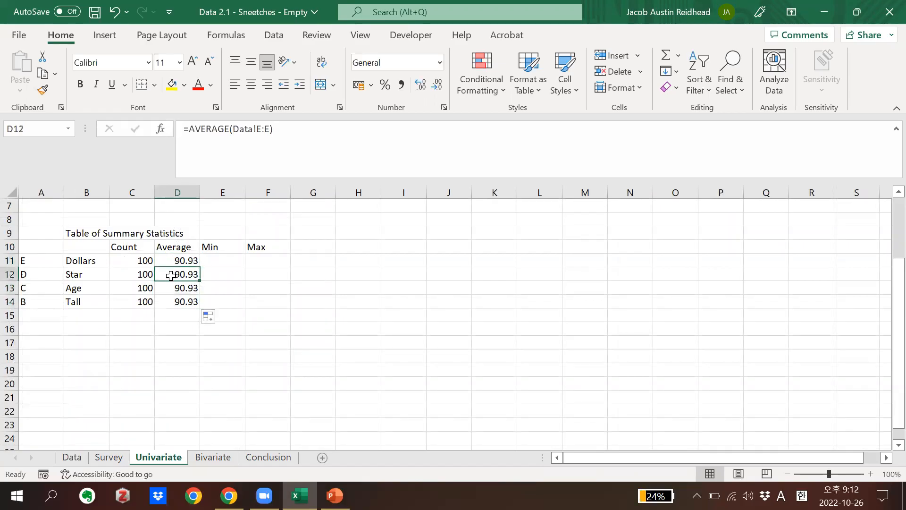
{"action": "left_click", "coordinate": [269, 128]}
{"action": "key", "text": "BackSpace"}
{"action": "key", "text": "BackSpace"}
{"action": "key", "text": "BackSpace"}
{"action": "type", "text": "D:DS"}
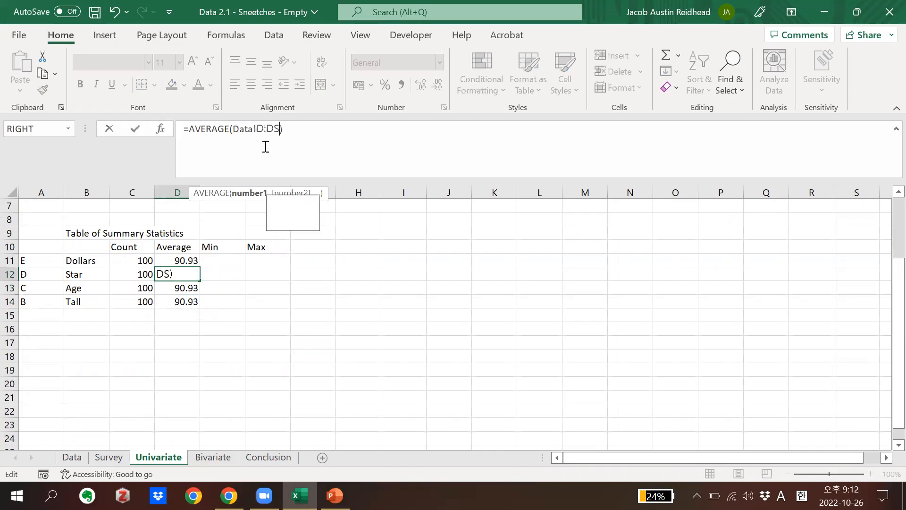
{"action": "key", "text": "Return"}
Change the Age average formula in D13 to =AVERAGE(Data!C:C), correcting both ends of the column reference
{"action": "left_click", "coordinate": [271, 129]}
{"action": "key", "text": "BackSpace"}
{"action": "key", "text": "BackSpace"}
{"action": "key", "text": "BackSpace"}
{"action": "type", "text": "D:"}
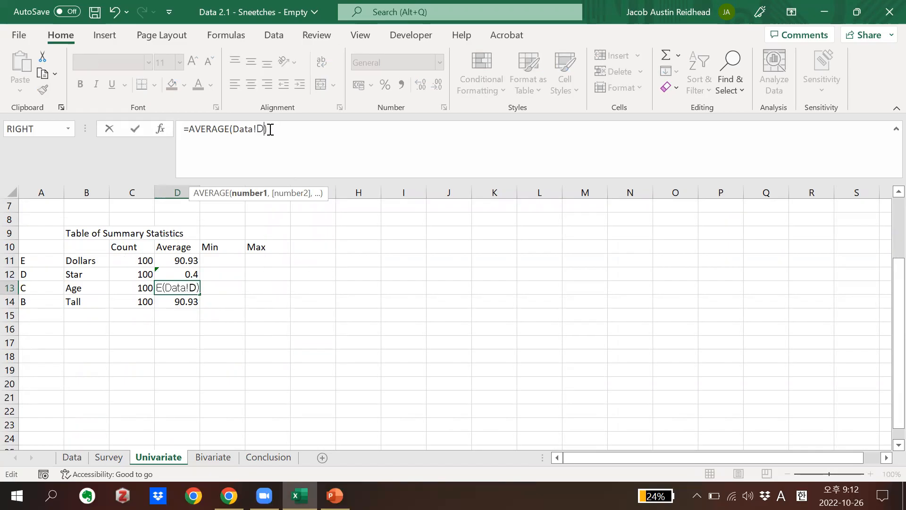
{"action": "type", "text": "C"}
{"action": "key", "text": "Return"}
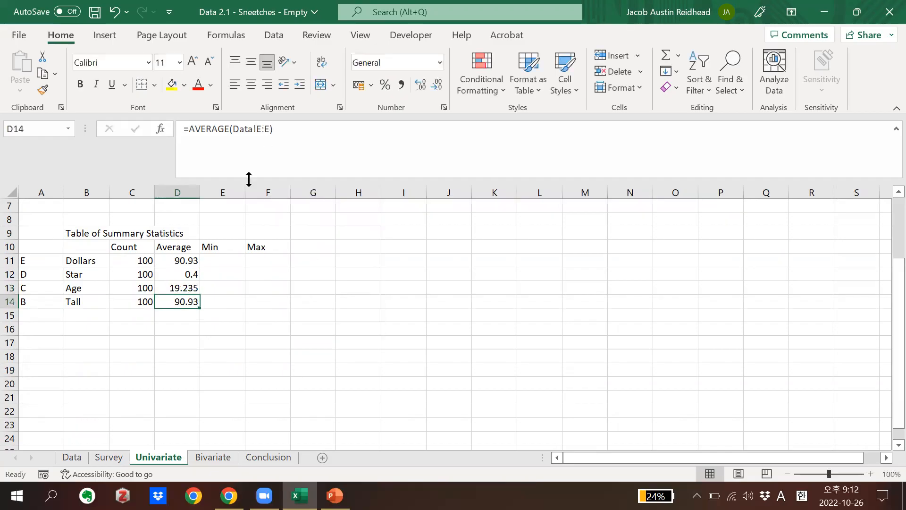
{"action": "left_click", "coordinate": [179, 285]}
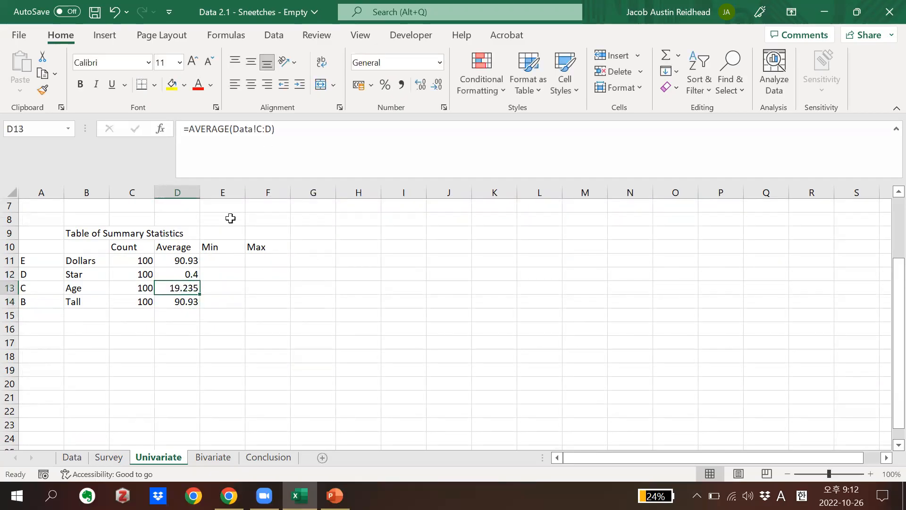
{"action": "left_click", "coordinate": [272, 128]}
{"action": "key", "text": "BackSpace"}
{"action": "type", "text": "C"}
{"action": "key", "text": "Return"}
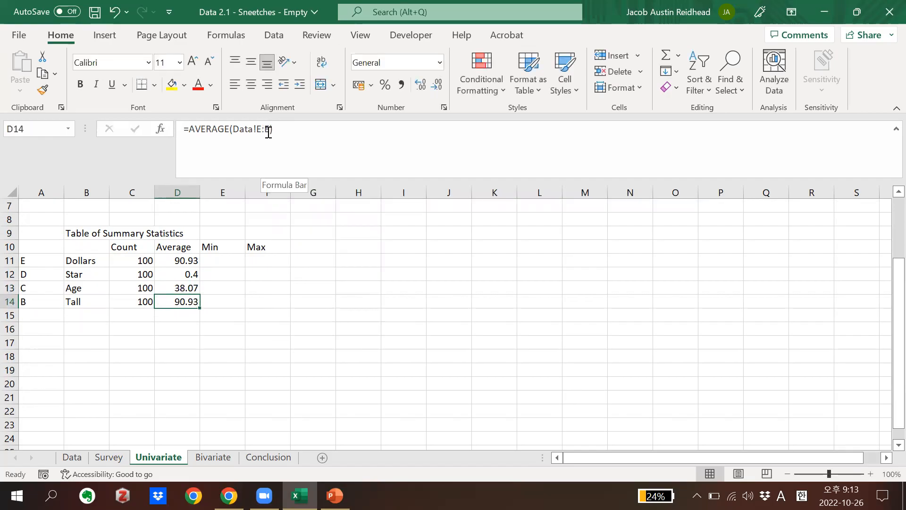
Change the Tall average formula in D14 to =AVERAGE(Data!B:B) and look over the Average values in D11:D14
{"action": "left_click", "coordinate": [270, 129]}
{"action": "key", "text": "BackSpace"}
{"action": "key", "text": "BackSpace"}
{"action": "key", "text": "BackSpace"}
{"action": "type", "text": "B:B"}
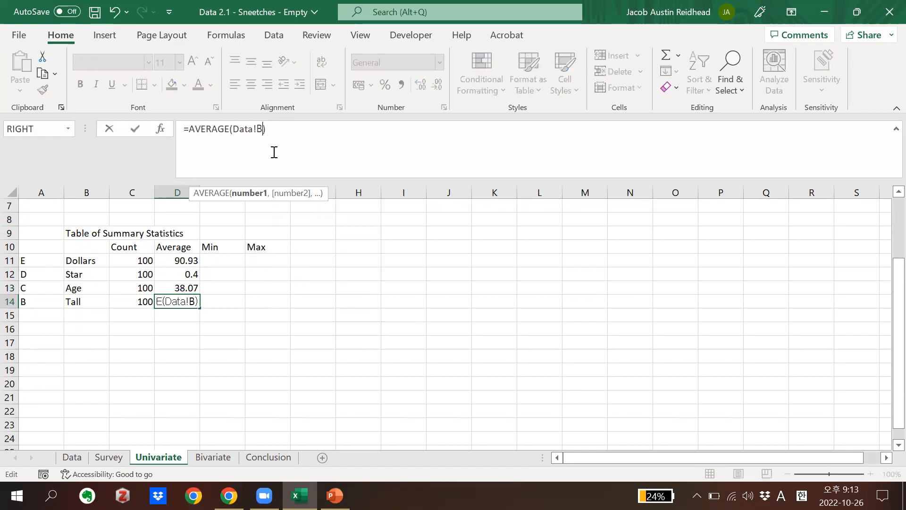
{"action": "key", "text": "Return"}
{"action": "left_click", "coordinate": [243, 283]}
{"action": "left_click_drag", "start_coordinate": [192, 260], "coordinate": [196, 300]}
Copy the Dollars average formula from D11 into the Min cell E11
{"action": "left_click", "coordinate": [179, 263]}
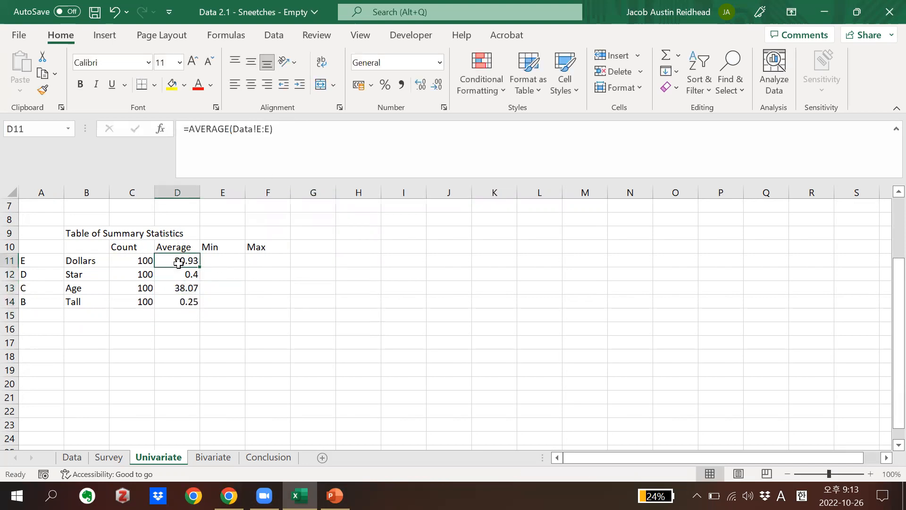
{"action": "key", "text": "ctrl+c"}
{"action": "left_click", "coordinate": [235, 260]}
{"action": "key", "text": "ctrl+v"}
{"action": "key", "text": "Escape"}
Change the pasted formula in E11 to =min(Data!E:E)
{"action": "double_click", "coordinate": [209, 129]}
{"action": "type", "text": "min"}
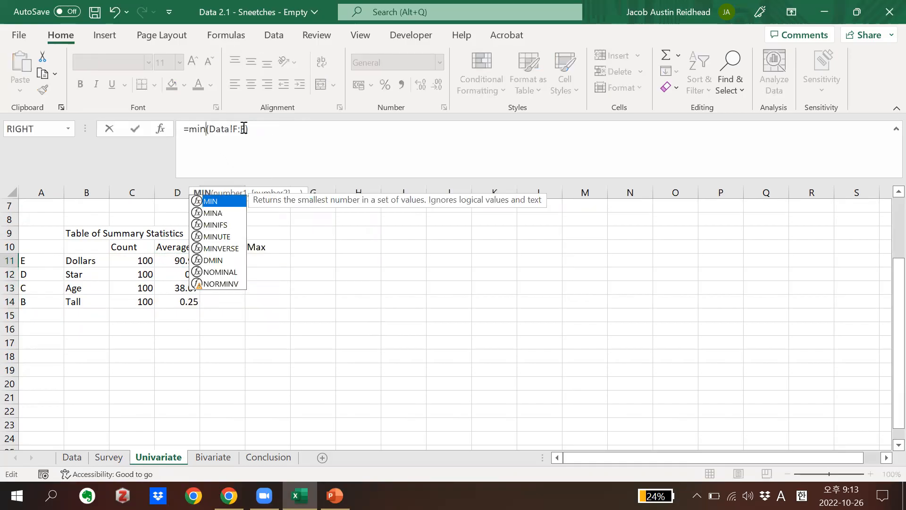
{"action": "left_click", "coordinate": [245, 131]}
{"action": "key", "text": "BackSpace"}
{"action": "key", "text": "BackSpace"}
{"action": "key", "text": "BackSpace"}
{"action": "type", "text": "E:D"}
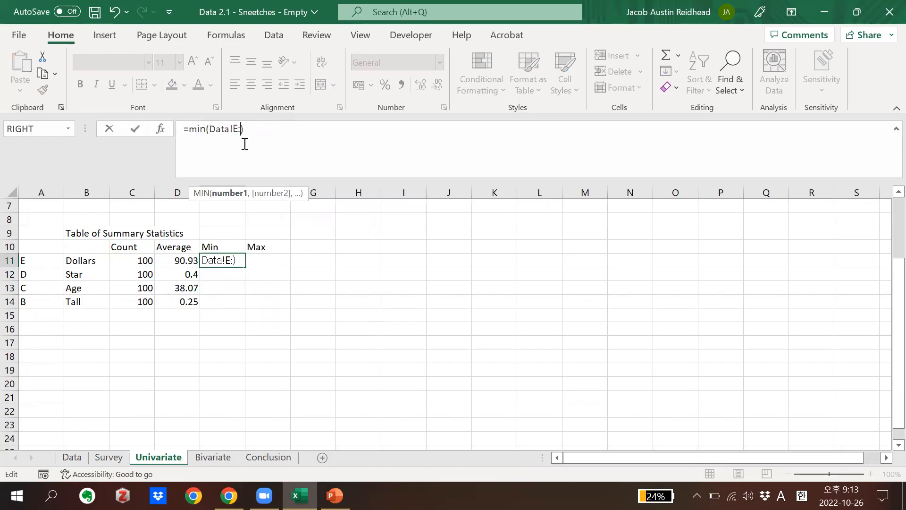
{"action": "key", "text": "BackSpace"}
{"action": "type", "text": "E"}
{"action": "key", "text": "Return"}
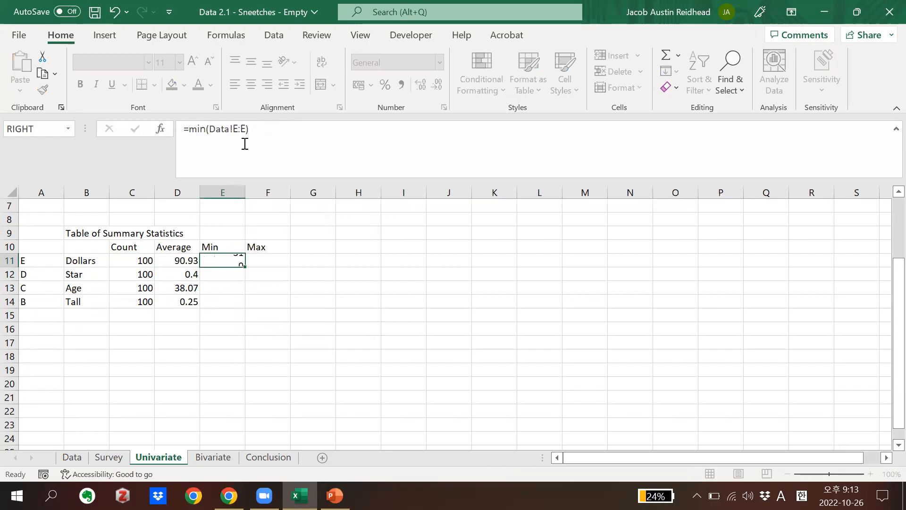
Fill the Min formula from E11 down to E14 and change the Star formula in E12 to =MIN(Data!D:D)
{"action": "left_click", "coordinate": [236, 259]}
{"action": "left_click_drag", "start_coordinate": [244, 267], "coordinate": [241, 308]}
{"action": "left_click", "coordinate": [222, 273]}
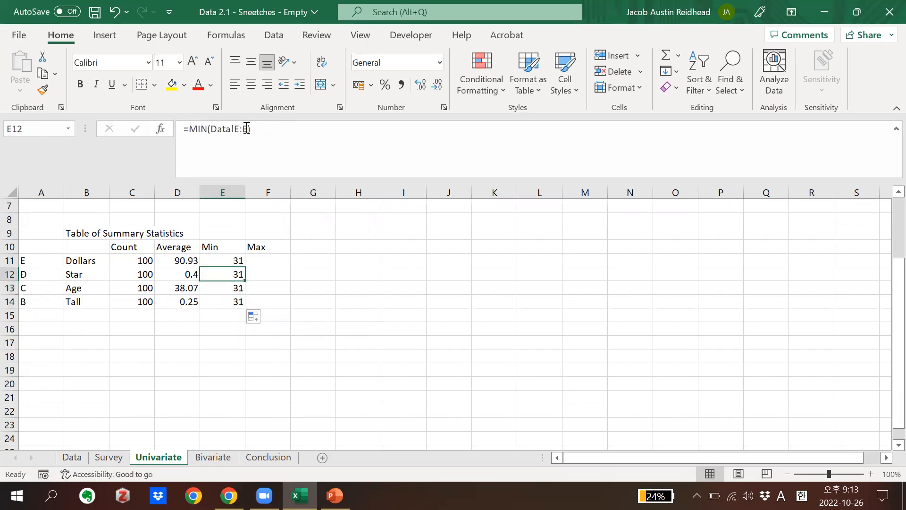
{"action": "left_click", "coordinate": [248, 130]}
{"action": "key", "text": "BackSpace"}
{"action": "key", "text": "BackSpace"}
{"action": "key", "text": "BackSpace"}
{"action": "type", "text": "D:D"}
{"action": "key", "text": "Return"}
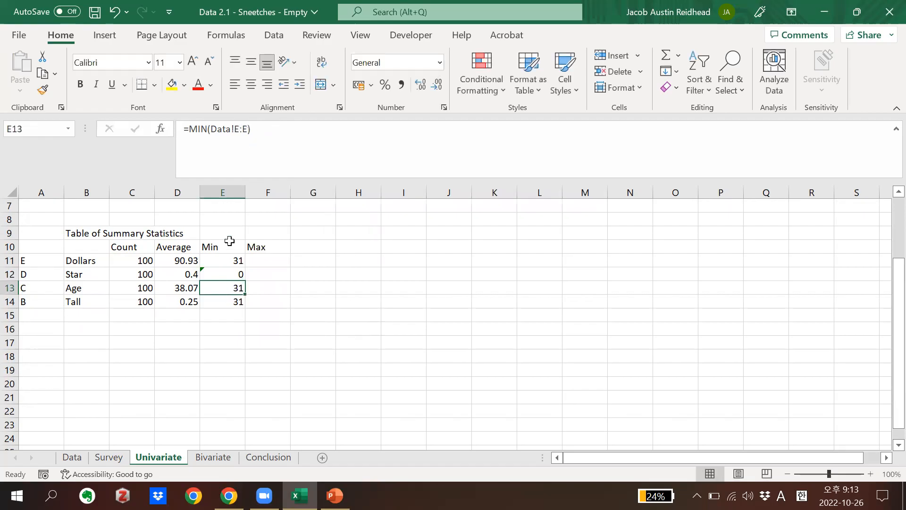
Change the Age minimum formula in E13 to =MIN(Data!D:D)
{"action": "left_click", "coordinate": [246, 131]}
{"action": "key", "text": "BackSpace"}
{"action": "key", "text": "BackSpace"}
{"action": "key", "text": "BackSpace"}
{"action": "type", "text": "D:D"}
{"action": "key", "text": "Return"}
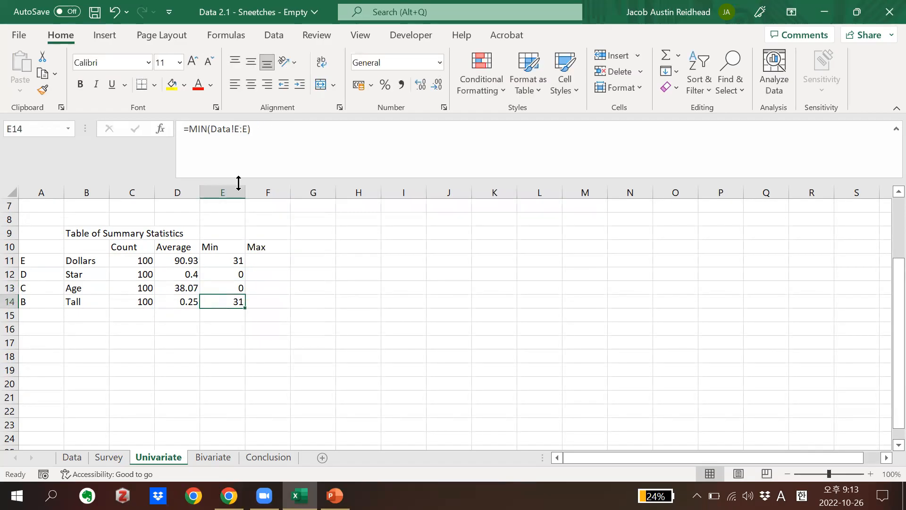
Set the Age minimum formula in E13 to =MIN(Data!C:C)
{"action": "left_click", "coordinate": [228, 288]}
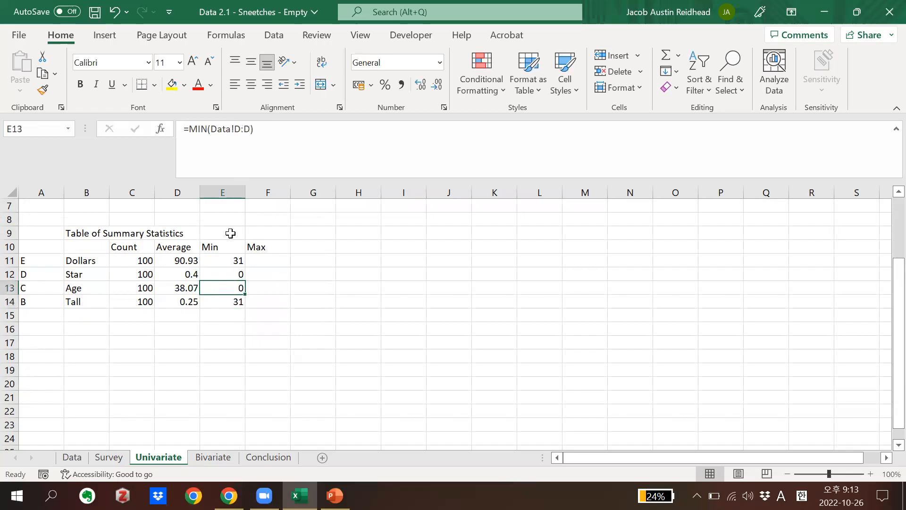
{"action": "left_click", "coordinate": [249, 129]}
{"action": "key", "text": "BackSpace"}
{"action": "key", "text": "BackSpace"}
{"action": "key", "text": "BackSpace"}
{"action": "type", "text": "C:C"}
{"action": "key", "text": "Return"}
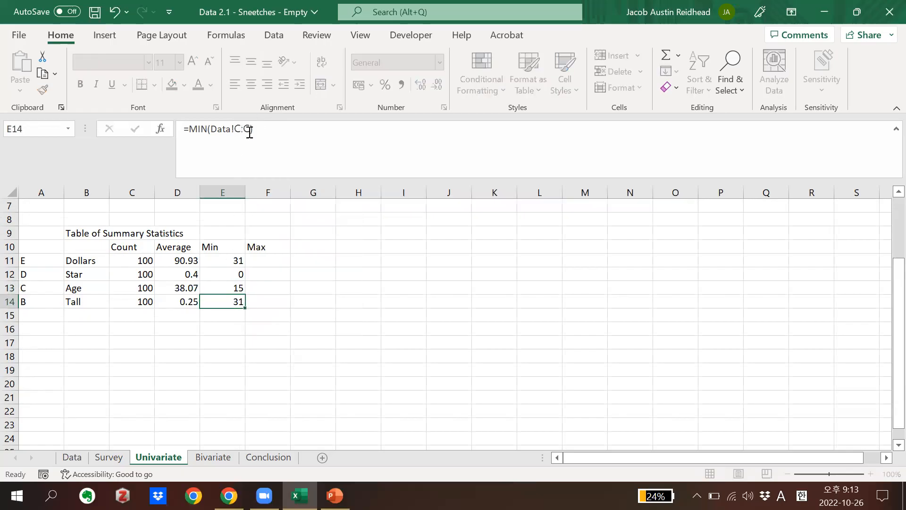
Change the Tall minimum formula in E14 to =MIN(Data!B:B)
{"action": "left_click", "coordinate": [247, 129]}
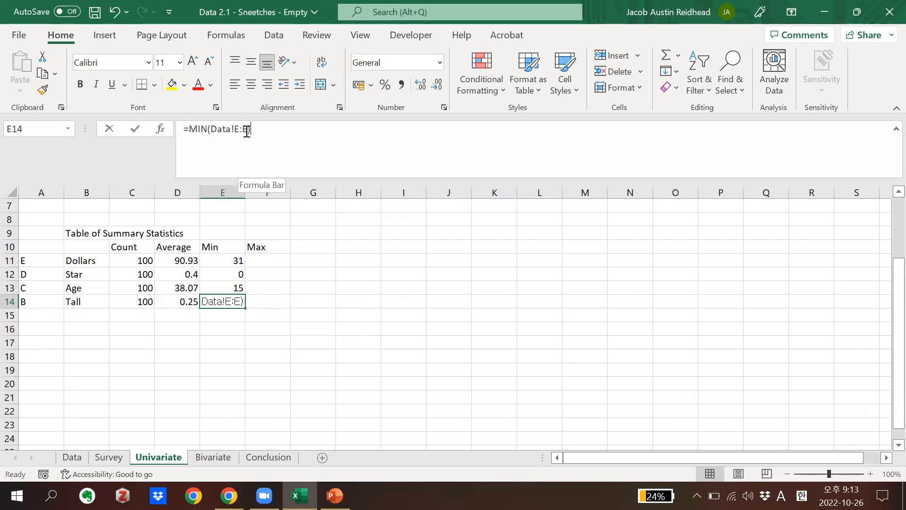
{"action": "key", "text": "BackSpace"}
{"action": "key", "text": "BackSpace"}
{"action": "key", "text": "BackSpace"}
{"action": "type", "text": "B:B"}
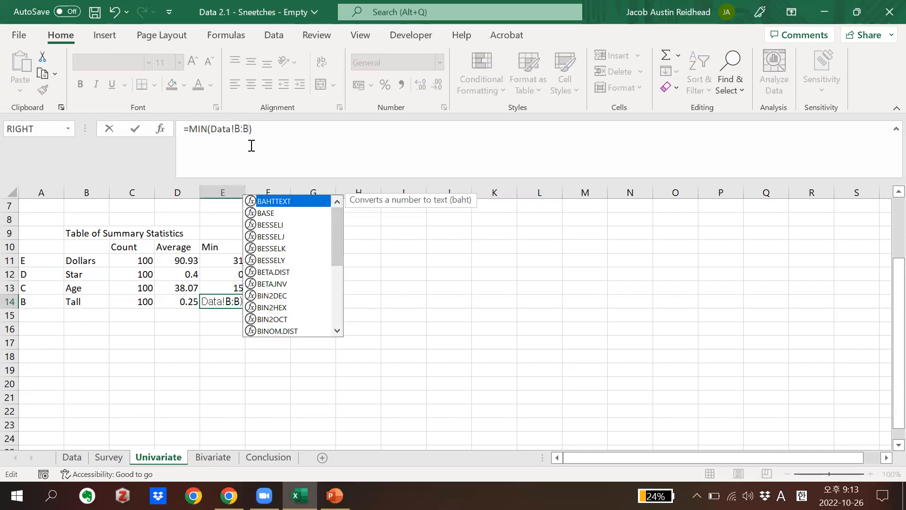
{"action": "key", "text": "ctrl+Return"}
Examine the Min formulas in E11:E14 and the Average formulas in D11:D14 cell by cell
{"action": "key", "text": "Up"}
{"action": "key", "text": "Up"}
{"action": "key", "text": "Up"}
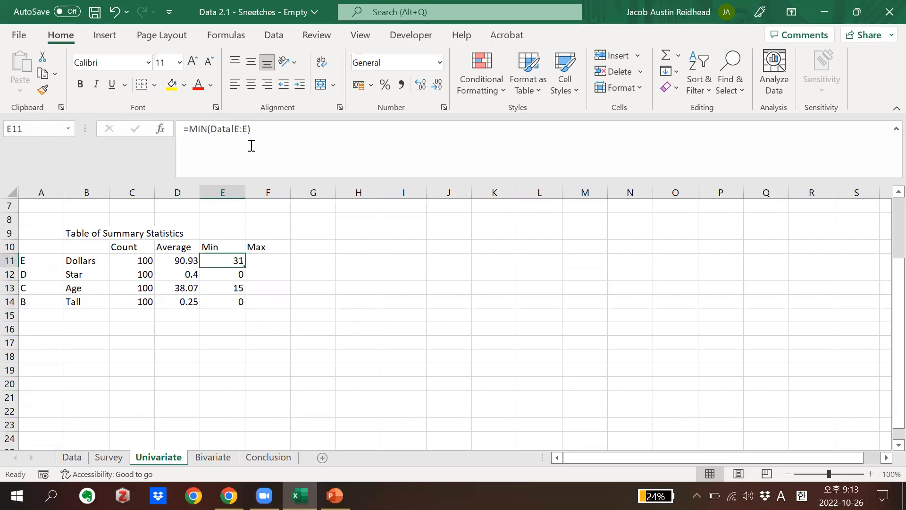
{"action": "key", "text": "Left"}
{"action": "key", "text": "Down"}
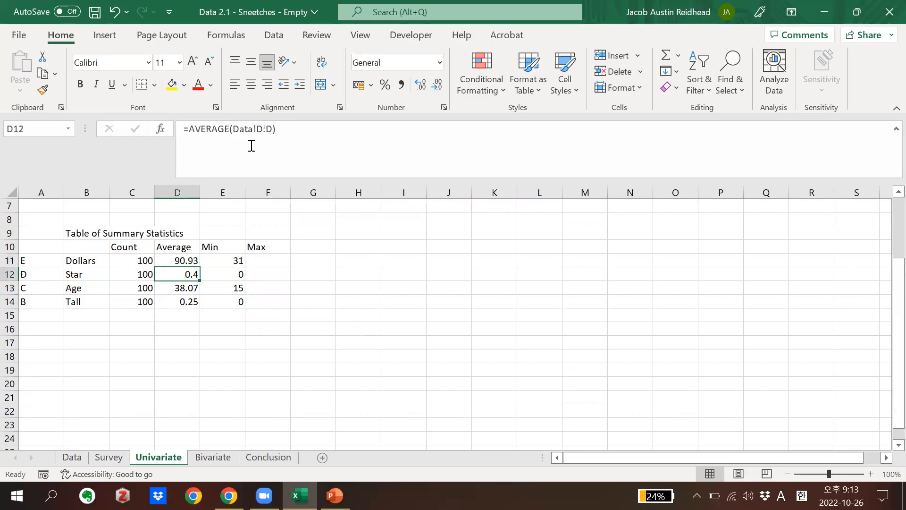
{"action": "key", "text": "Down"}
{"action": "key", "text": "Down"}
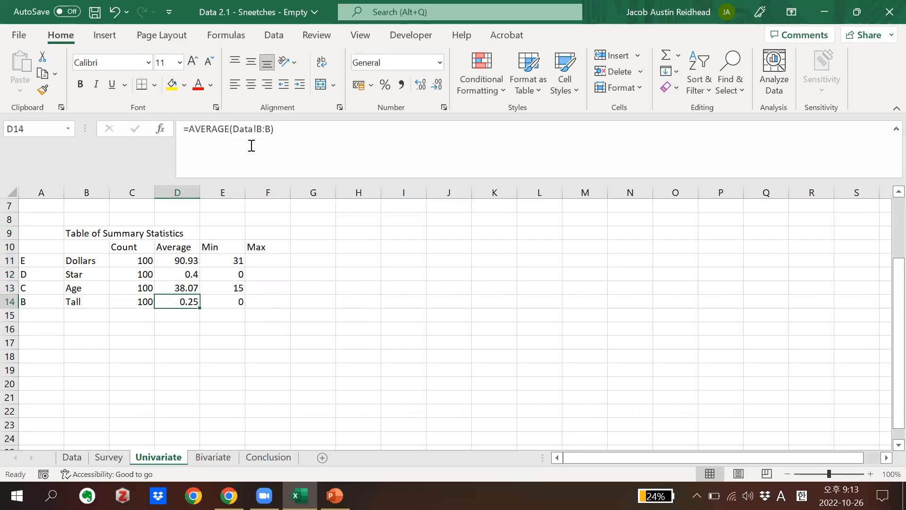
Enter the Dollars maximum formula =max(Data!E:E) in F11
{"action": "left_click", "coordinate": [266, 260]}
{"action": "type", "text": "="}
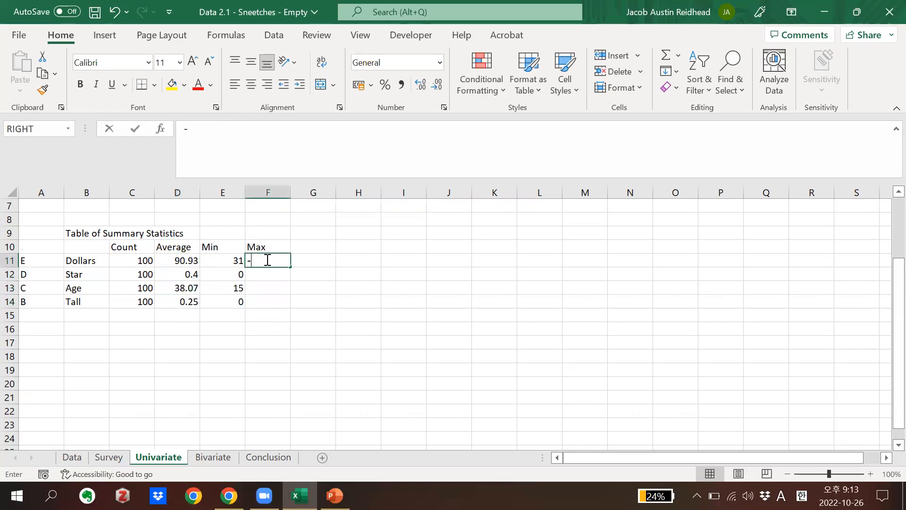
{"action": "type", "text": "max("}
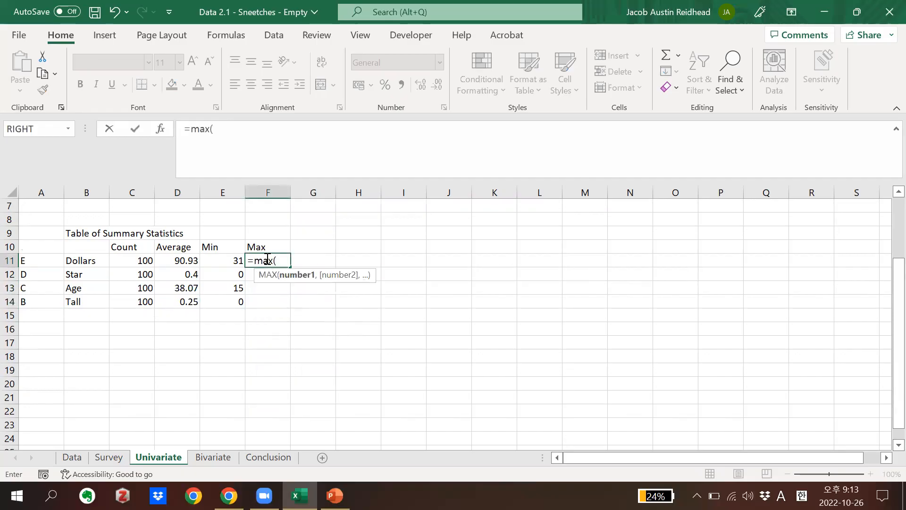
{"action": "type", "text": "Data!E:E"}
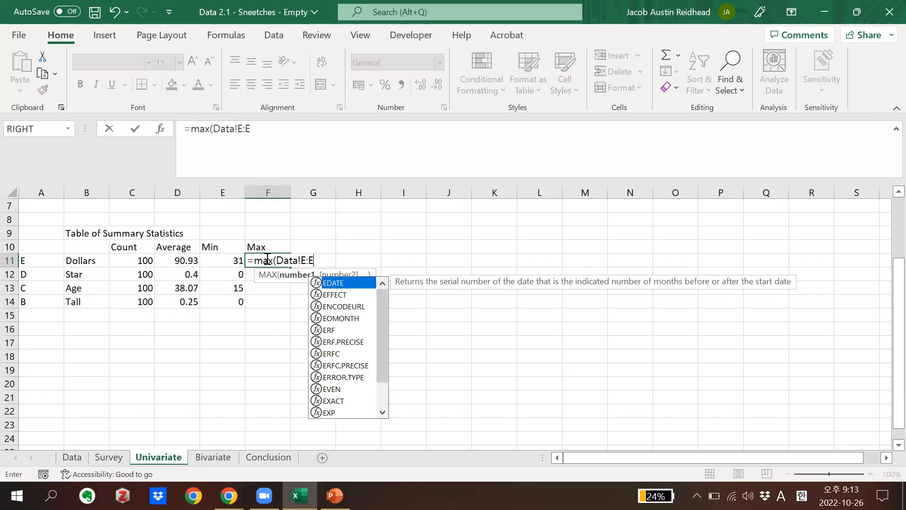
{"action": "key", "text": "Return"}
Fill the Max formula from F11 down to F14 and change the Star formula in F12 to =MAX(Data!D:D)
{"action": "left_click", "coordinate": [268, 260]}
{"action": "left_click_drag", "start_coordinate": [291, 267], "coordinate": [271, 305]}
{"action": "left_click", "coordinate": [270, 273]}
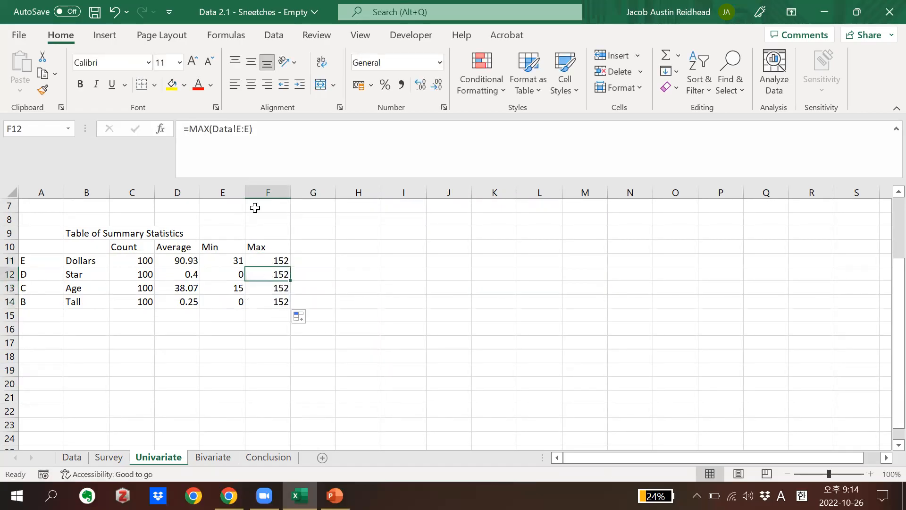
{"action": "left_click", "coordinate": [249, 130]}
{"action": "key", "text": "BackSpace"}
{"action": "key", "text": "BackSpace"}
{"action": "key", "text": "BackSpace"}
{"action": "type", "text": "D:D"}
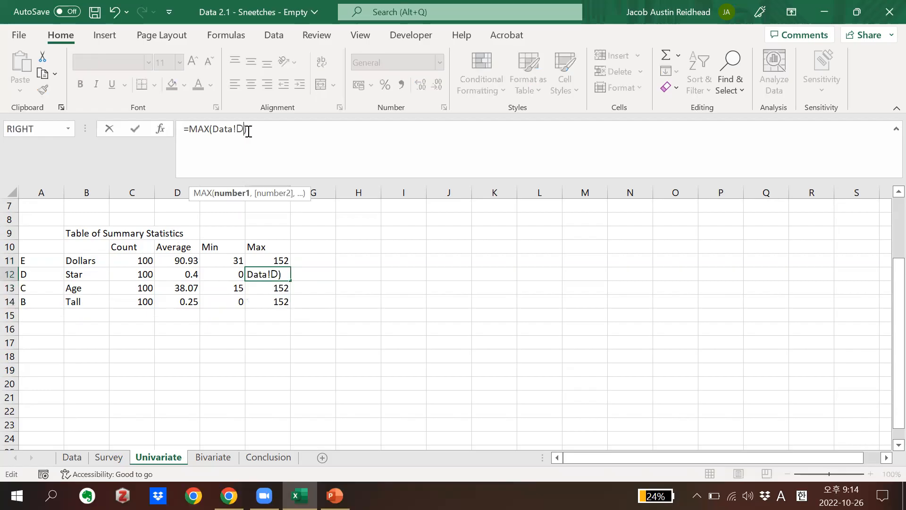
{"action": "key", "text": "Return"}
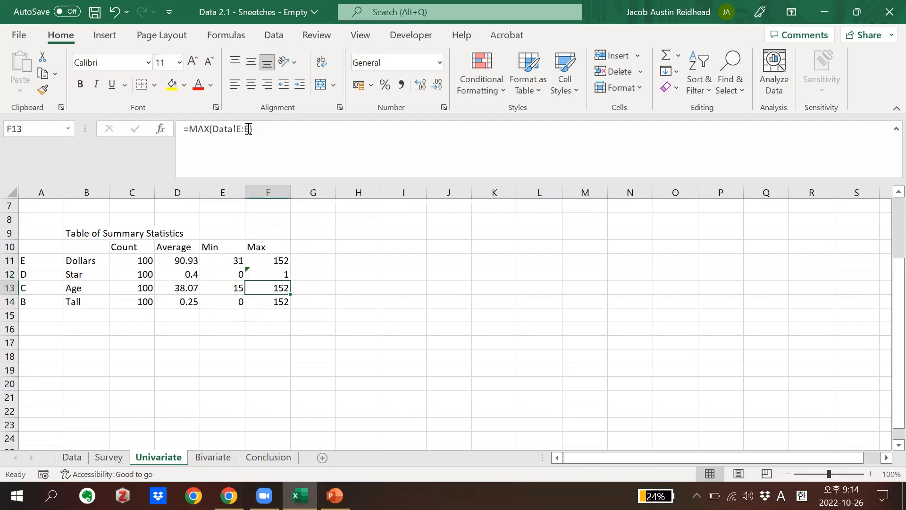
Change the Age maximum formula in F13 to =MAX(Data!C:C)
{"action": "left_click", "coordinate": [249, 130]}
{"action": "key", "text": "BackSpace"}
{"action": "key", "text": "BackSpace"}
{"action": "key", "text": "BackSpace"}
{"action": "type", "text": "C:C"}
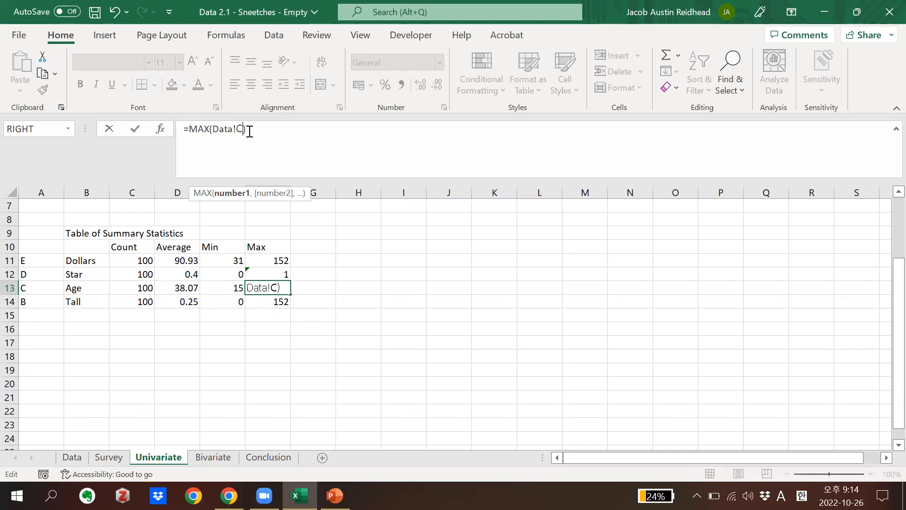
{"action": "key", "text": "Return"}
Change the Tall maximum formula in F14 to =MAX(Data!B:B)
{"action": "left_click", "coordinate": [250, 131]}
{"action": "key", "text": "BackSpace"}
{"action": "key", "text": "BackSpace"}
{"action": "key", "text": "BackSpace"}
{"action": "type", "text": "B:B"}
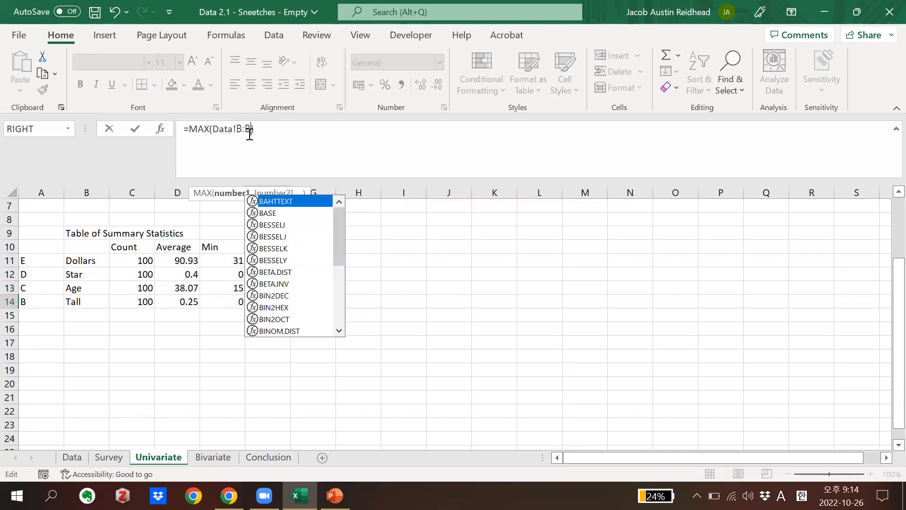
{"action": "key", "text": "Return"}
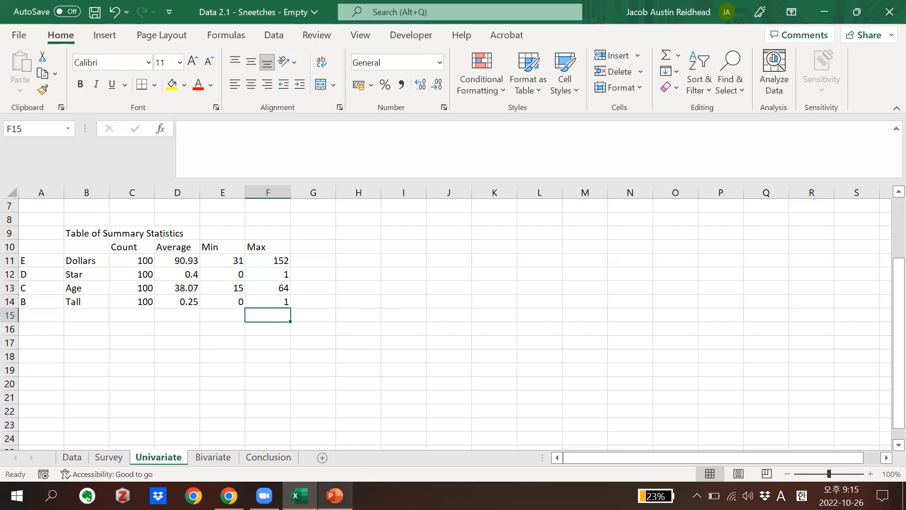
Switch to PowerPoint to review the Uni-variate Analysis slide, and return to the summary table in Excel
{"action": "left_click", "coordinate": [335, 495]}
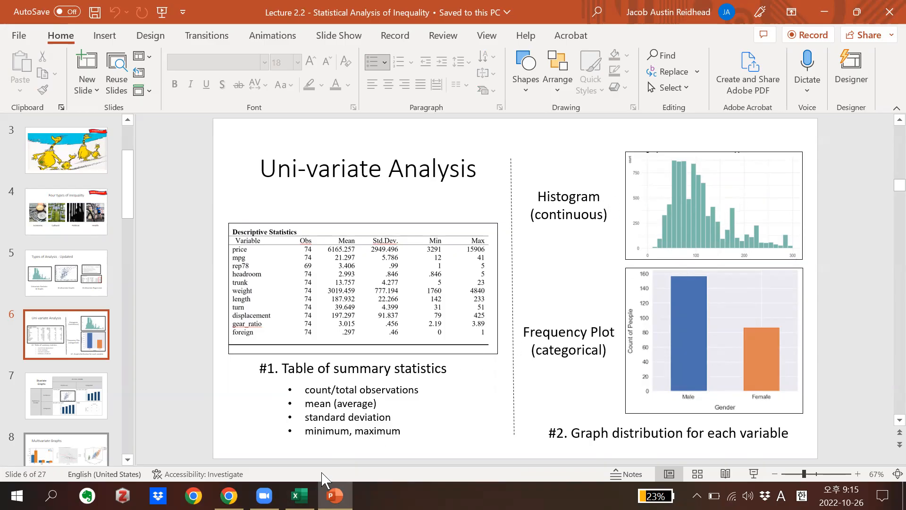
{"action": "left_click", "coordinate": [299, 495]}
{"action": "left_click", "coordinate": [323, 354]}
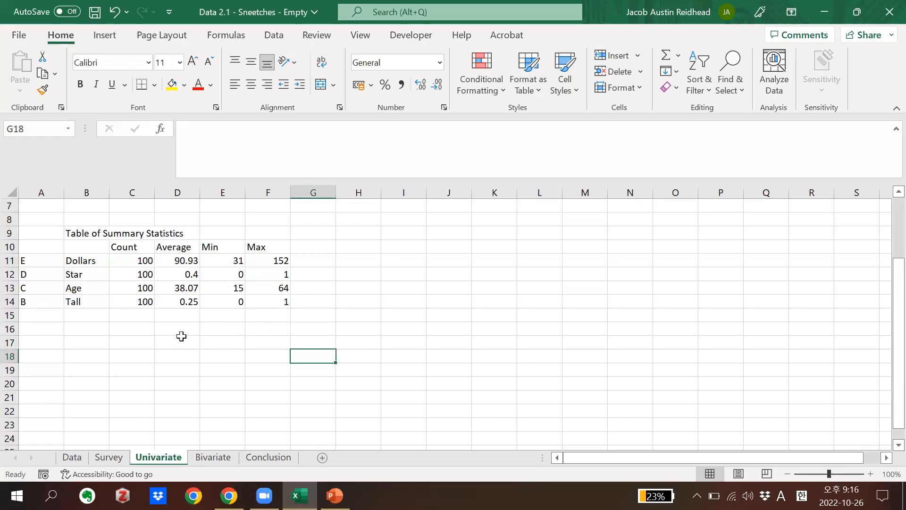
{"action": "left_click", "coordinate": [335, 323]}
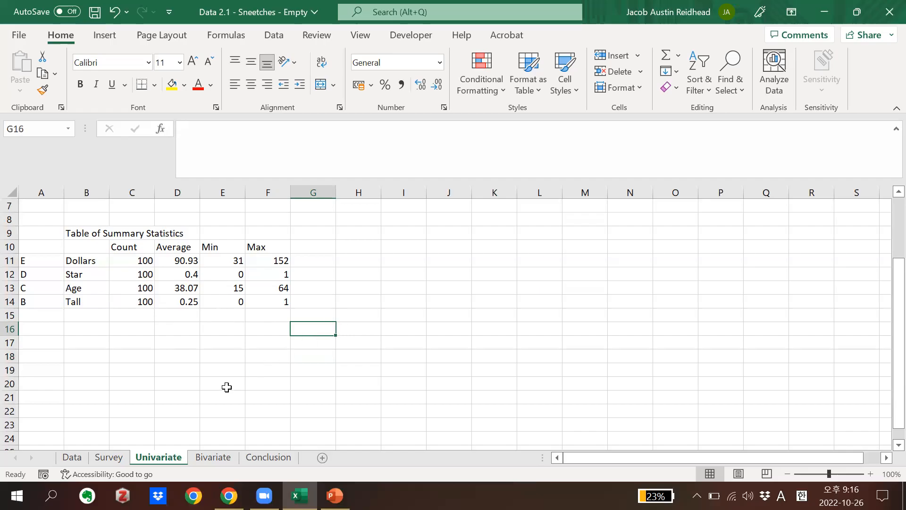
Select the entire Dollars column on the Data sheet and bring up the chart insertion options
{"action": "left_click", "coordinate": [75, 457]}
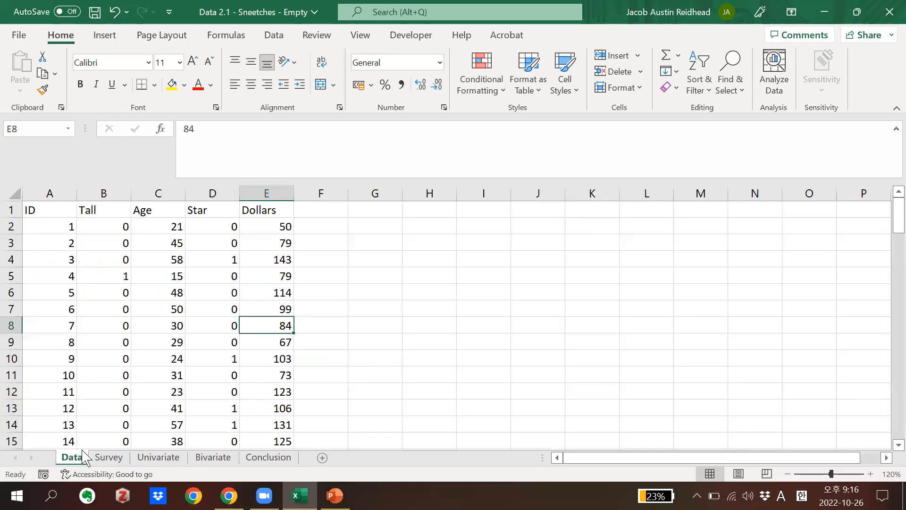
{"action": "left_click", "coordinate": [254, 193]}
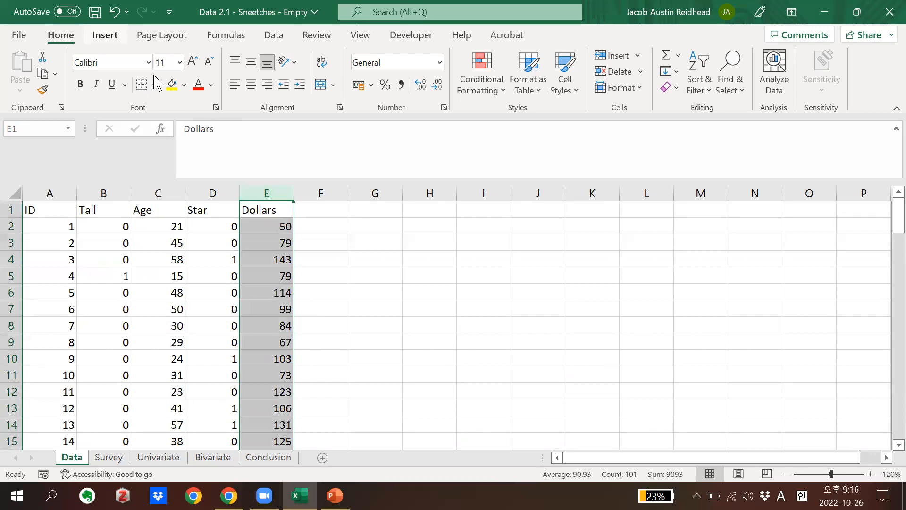
{"action": "left_click", "coordinate": [105, 36]}
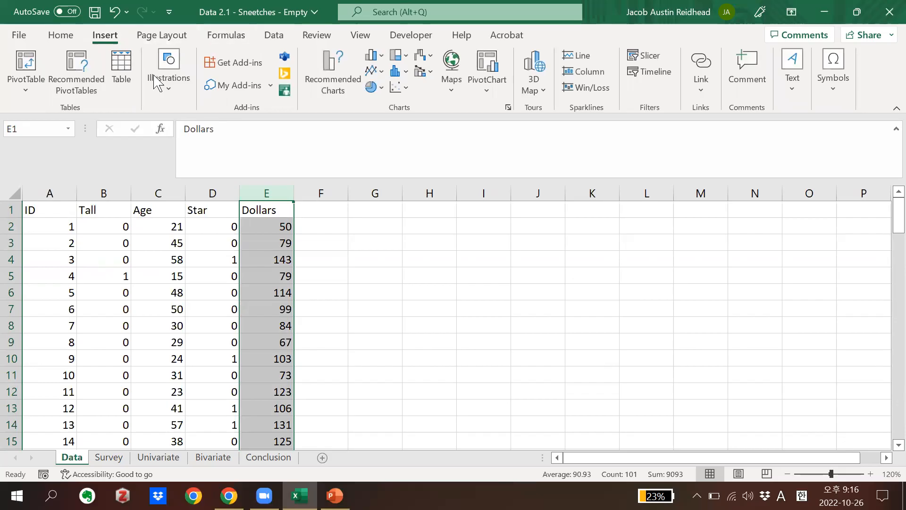
{"action": "left_click", "coordinate": [410, 111]}
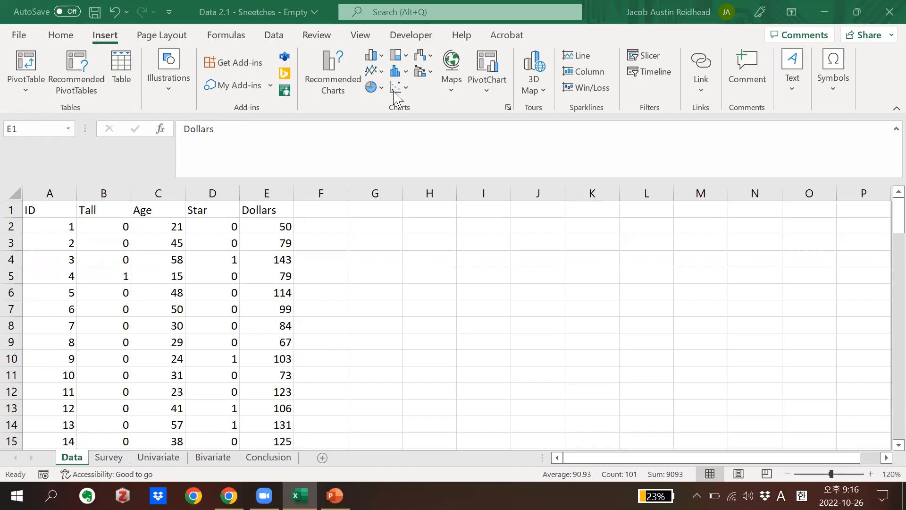
Preview clustered column and scatter charts of the Dollars data and look over the histogram chart types
{"action": "left_click", "coordinate": [376, 61]}
{"action": "left_click", "coordinate": [376, 60]}
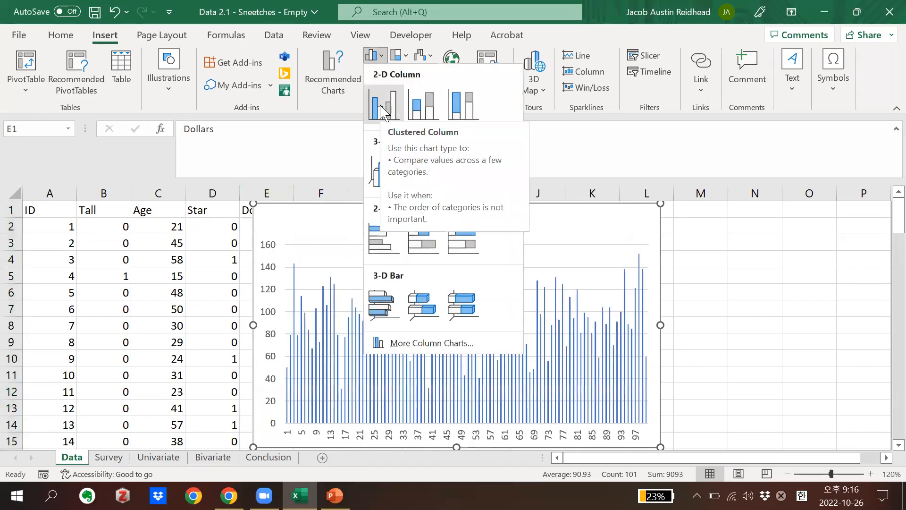
{"action": "left_click", "coordinate": [374, 58]}
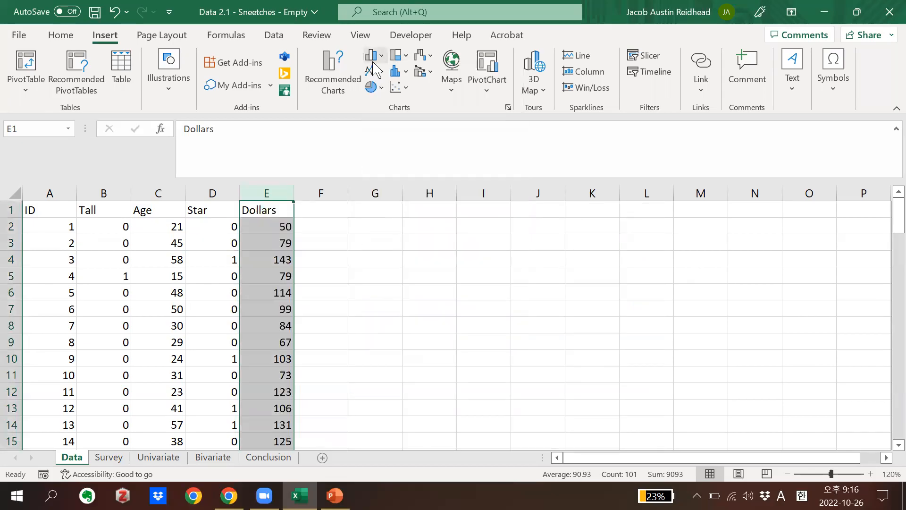
{"action": "left_click", "coordinate": [395, 90]}
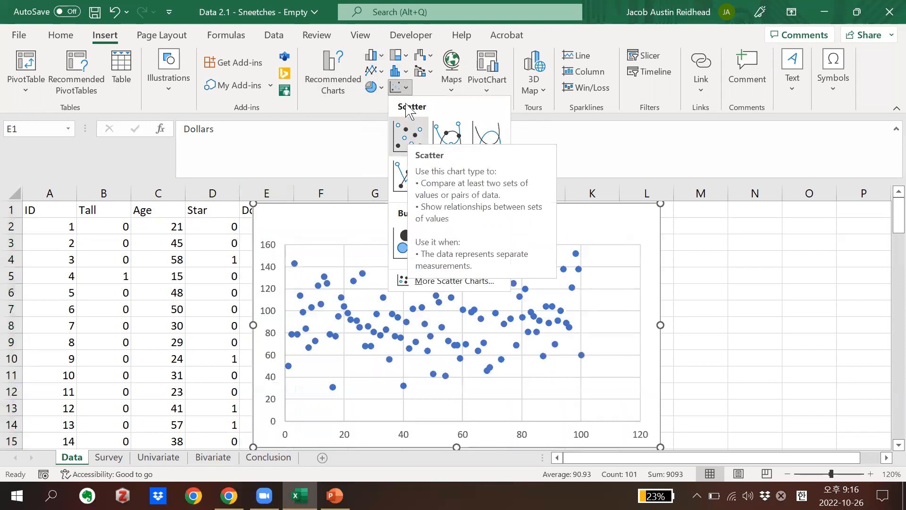
{"action": "left_click", "coordinate": [404, 71]}
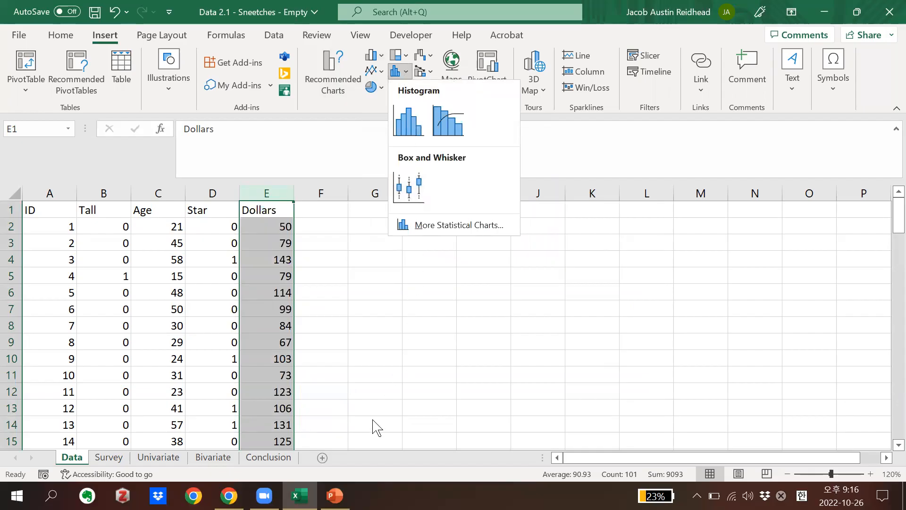
Check the histogram and frequency plot examples on the PowerPoint slide, and return to the Excel workbook
{"action": "left_click", "coordinate": [335, 495]}
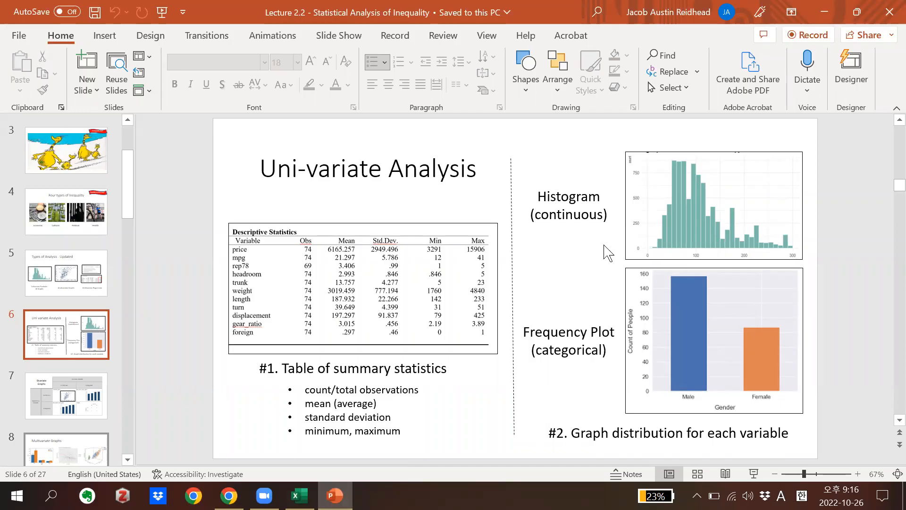
{"action": "left_click", "coordinate": [299, 495]}
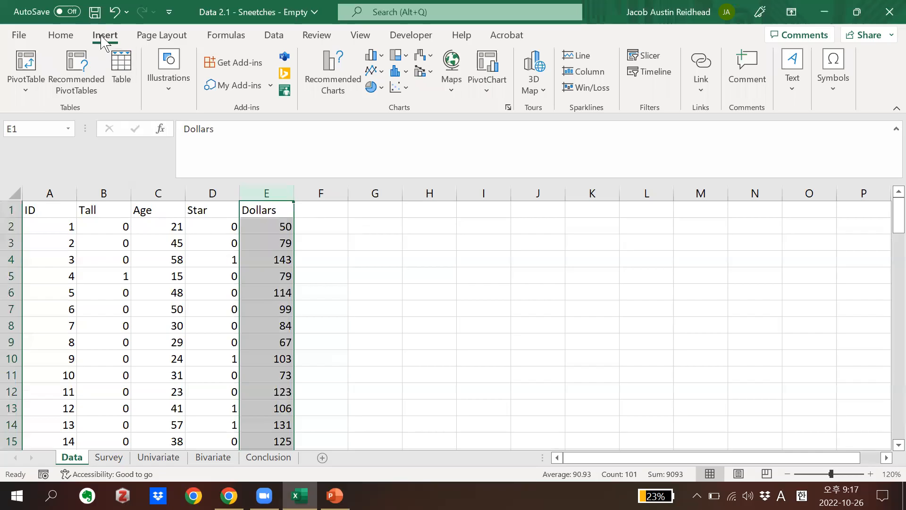
Collapse the ribbon and shrink the formula bar to a single line to free up worksheet space
{"action": "key", "text": "ctrl+F1"}
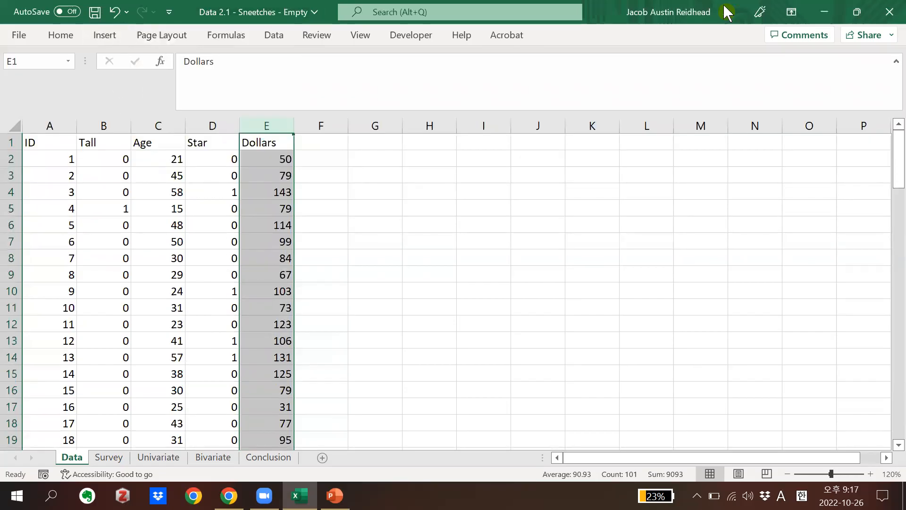
{"action": "left_click", "coordinate": [894, 62]}
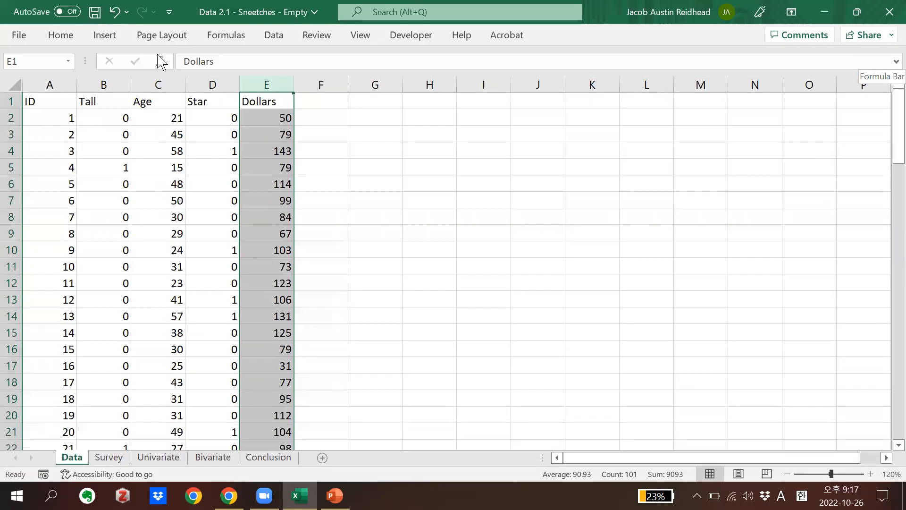
{"action": "left_click_drag", "start_coordinate": [647, 15], "coordinate": [556, 51]}
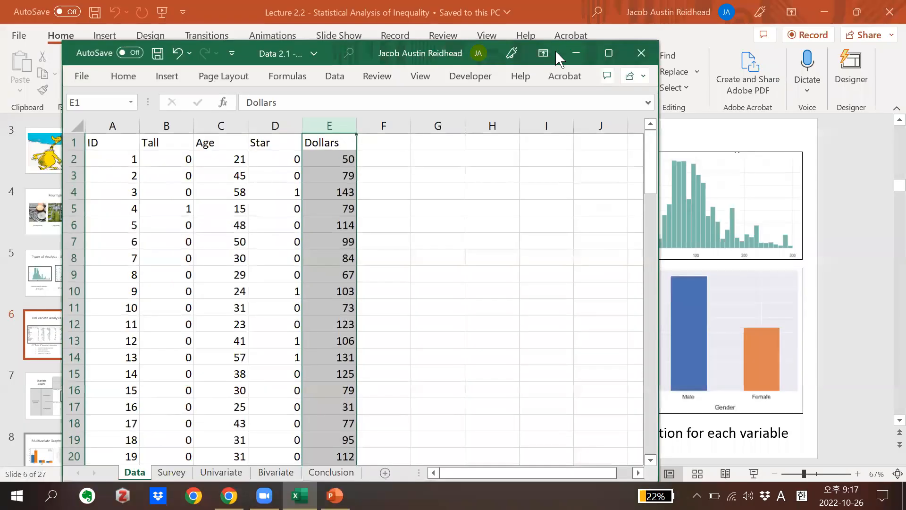
{"action": "left_click", "coordinate": [608, 53]}
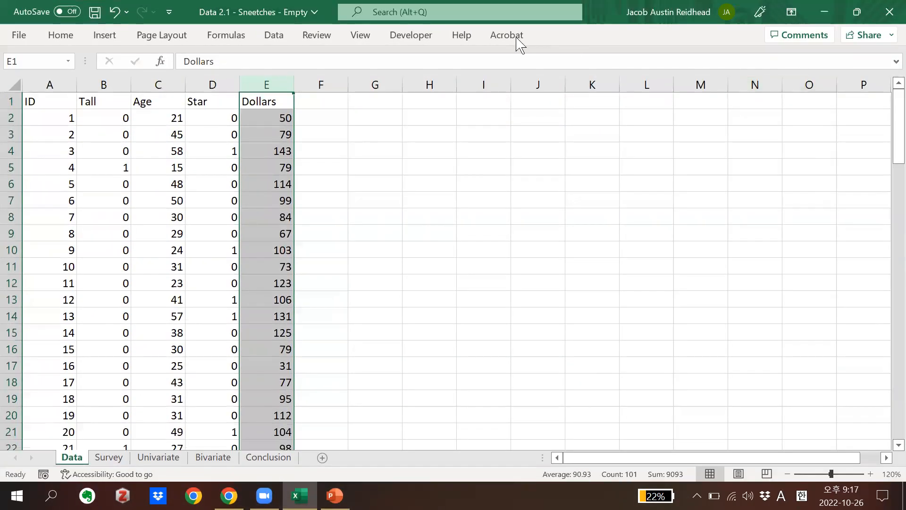
{"action": "left_click", "coordinate": [360, 37]}
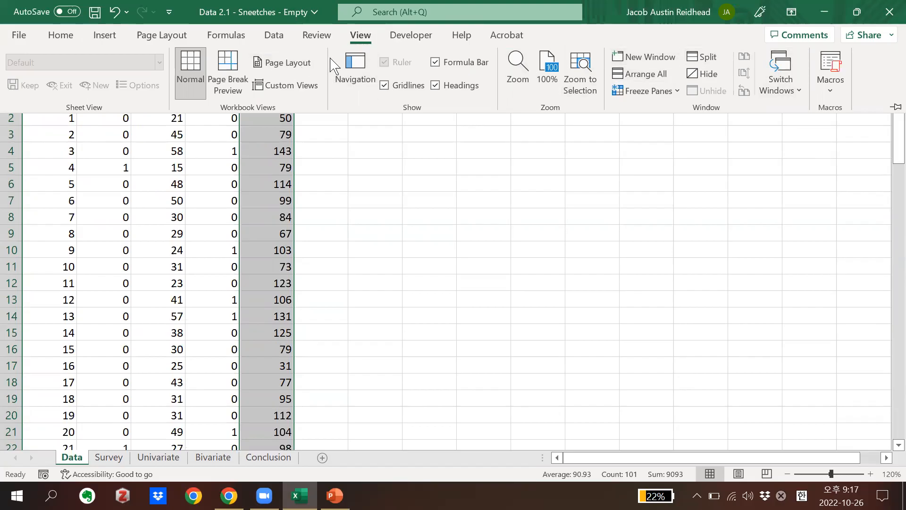
{"action": "left_click", "coordinate": [554, 35]}
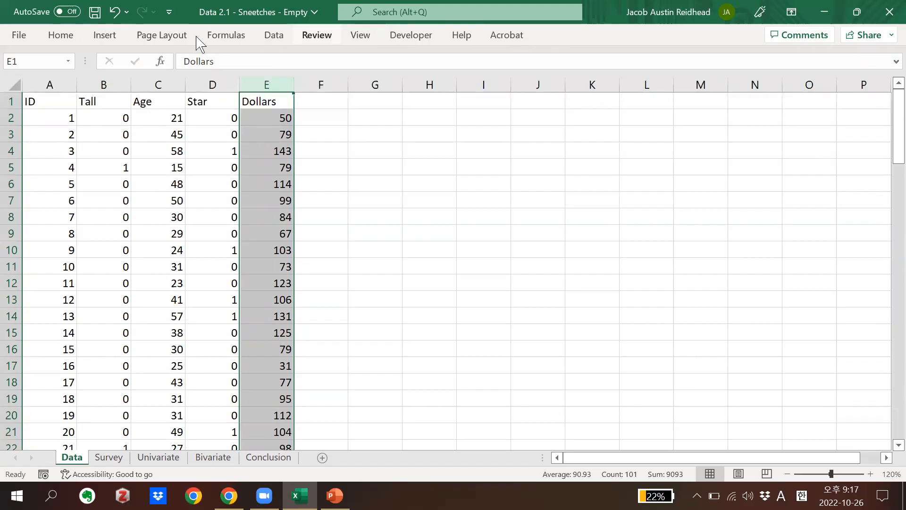
Insert a histogram chart of the selected Dollars column on the Data sheet
{"action": "left_click", "coordinate": [103, 37]}
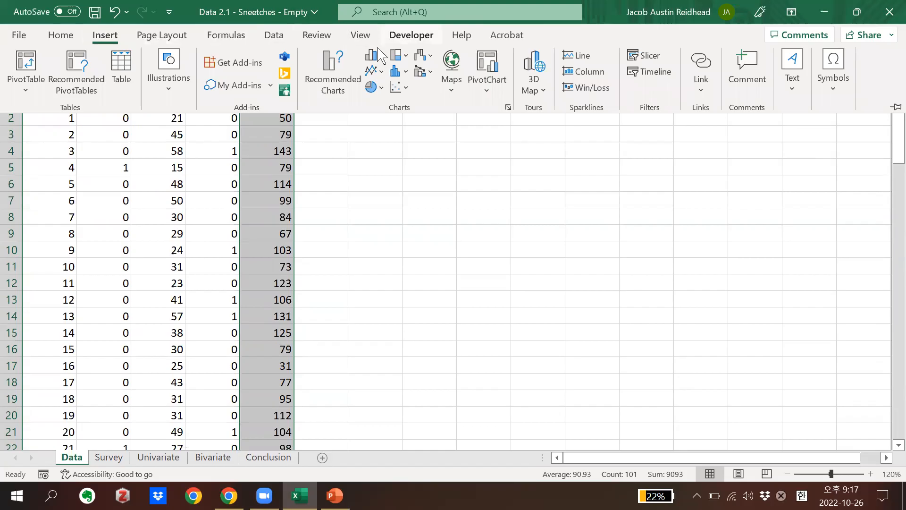
{"action": "left_click", "coordinate": [408, 70]}
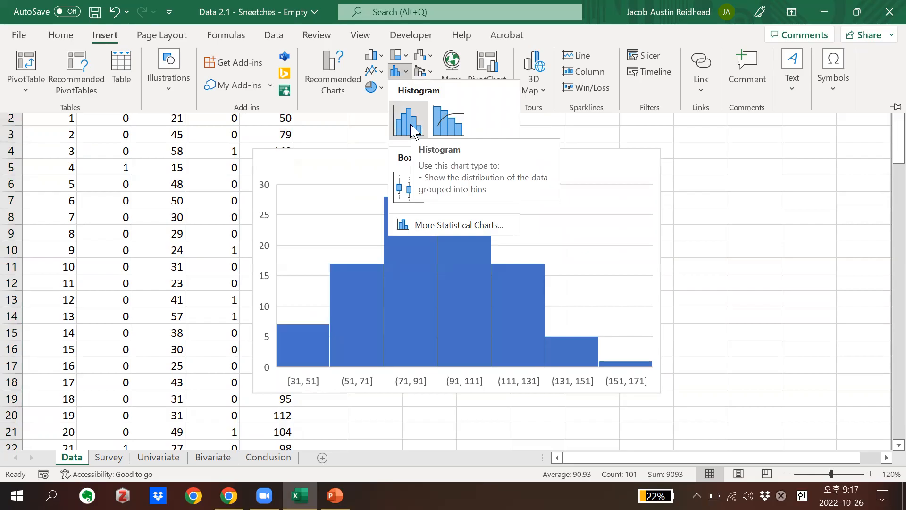
{"action": "left_click", "coordinate": [408, 121]}
Replace the Dollars chart's placeholder title with "Histogram of Dollars" and close the title formatting options
{"action": "double_click", "coordinate": [457, 161]}
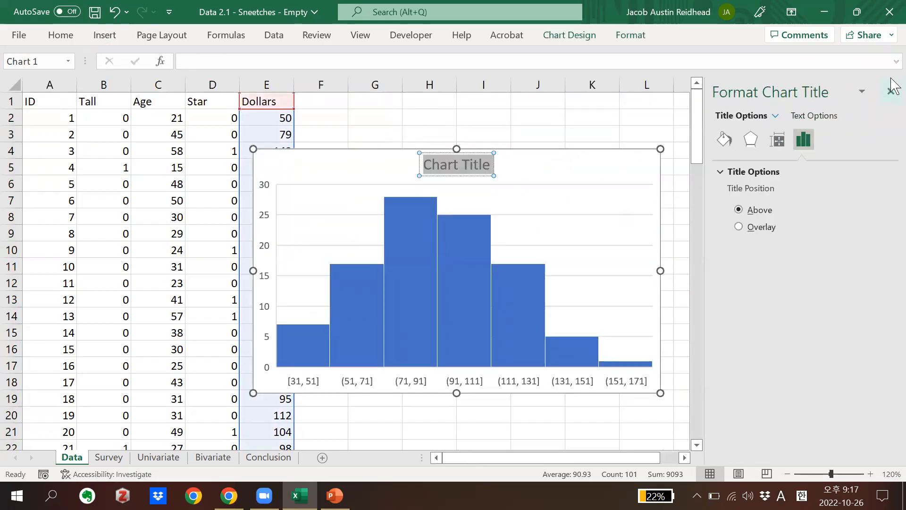
{"action": "left_click", "coordinate": [890, 90]}
{"action": "type", "text": "D"}
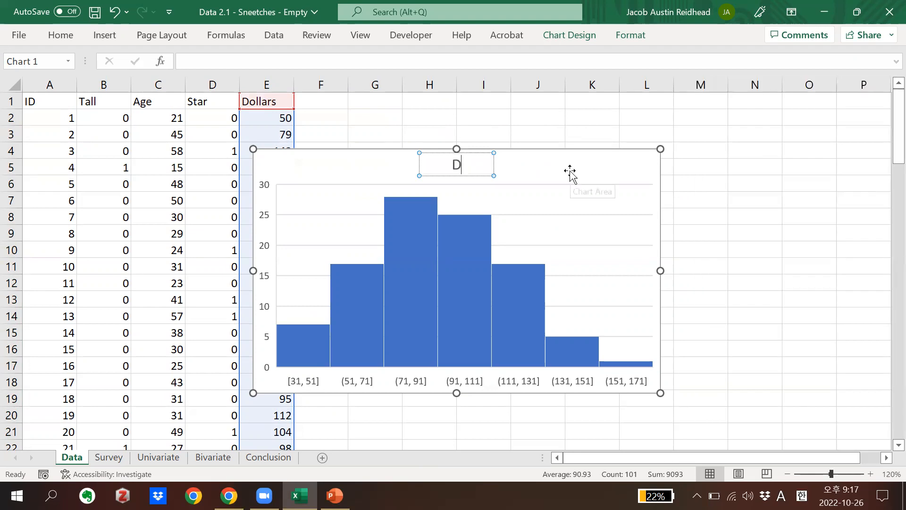
{"action": "type", "text": "ollar"}
{"action": "key", "text": "BackSpace"}
{"action": "key", "text": "BackSpace"}
{"action": "key", "text": "BackSpace"}
{"action": "key", "text": "BackSpace"}
{"action": "key", "text": "BackSpace"}
{"action": "key", "text": "BackSpace"}
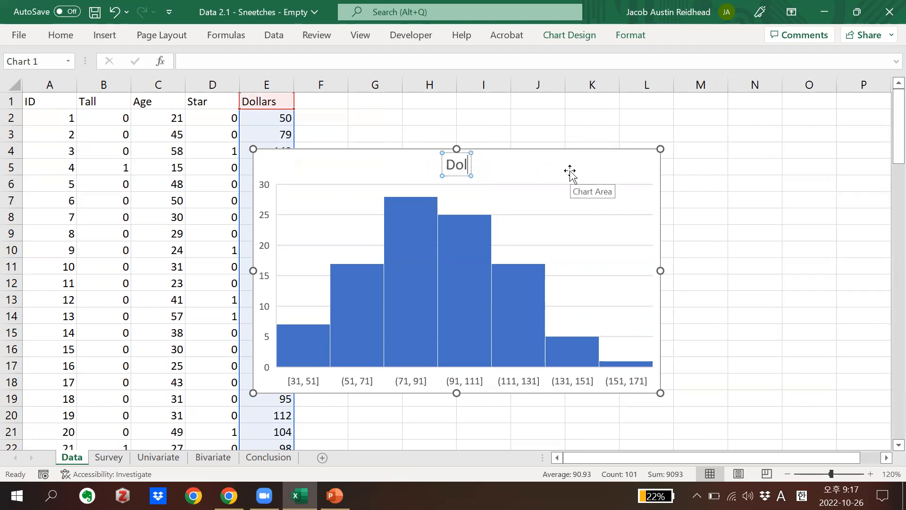
{"action": "type", "text": "Histogram of"}
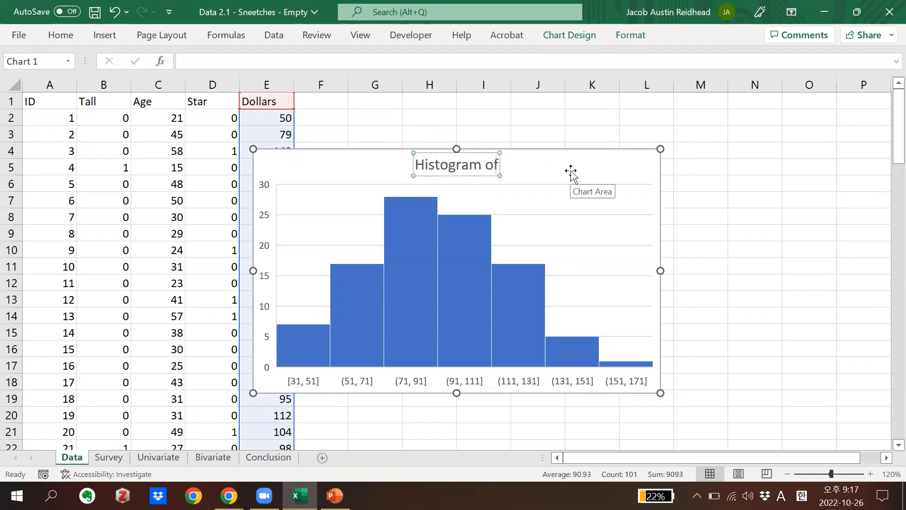
{"action": "type", "text": " Dollars"}
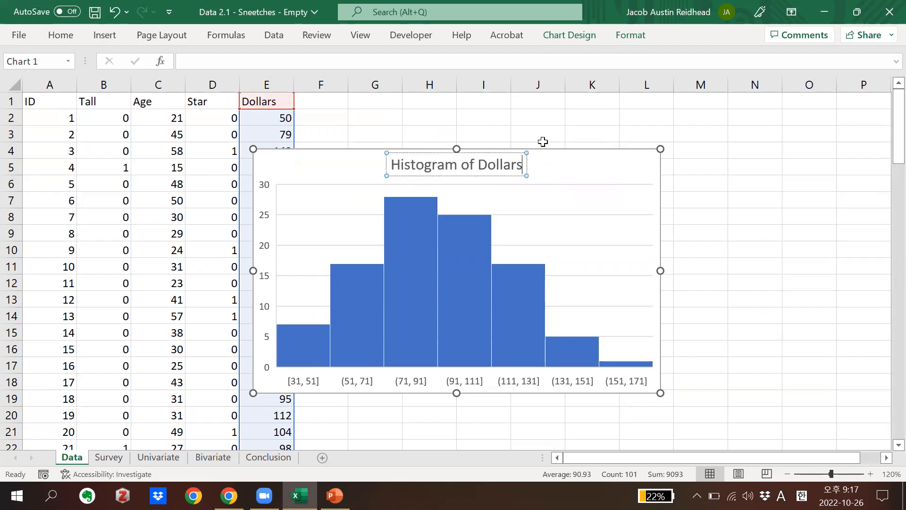
{"action": "left_click", "coordinate": [614, 135]}
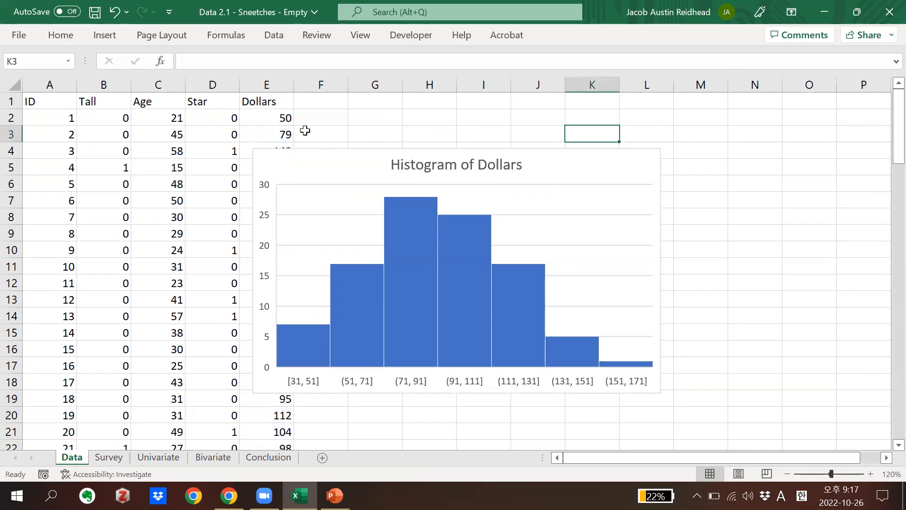
Insert a histogram of the entire Age column and shift it down and right so the Dollars chart's title shows
{"action": "left_click", "coordinate": [164, 86]}
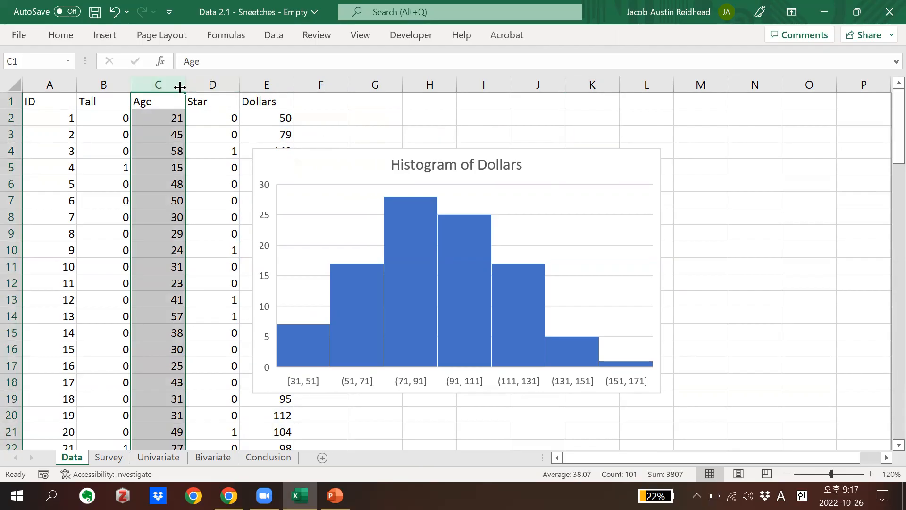
{"action": "left_click", "coordinate": [116, 38]}
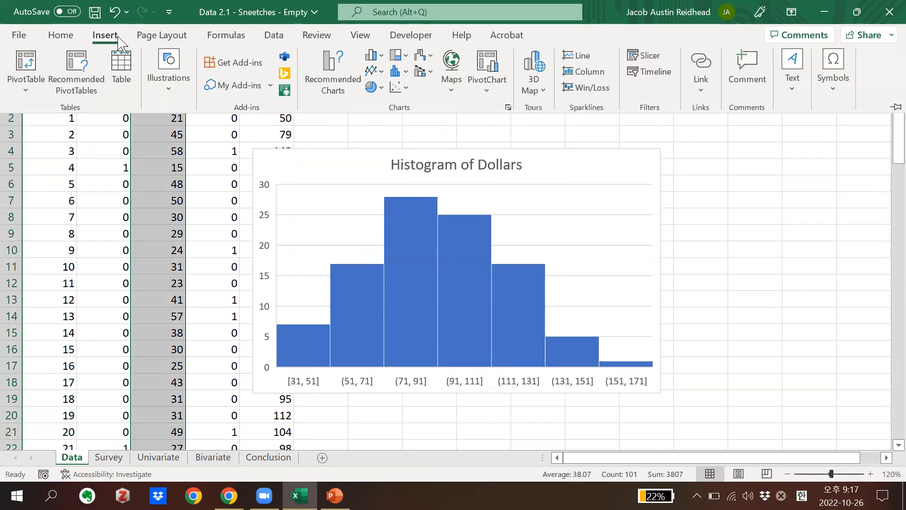
{"action": "left_click", "coordinate": [404, 72]}
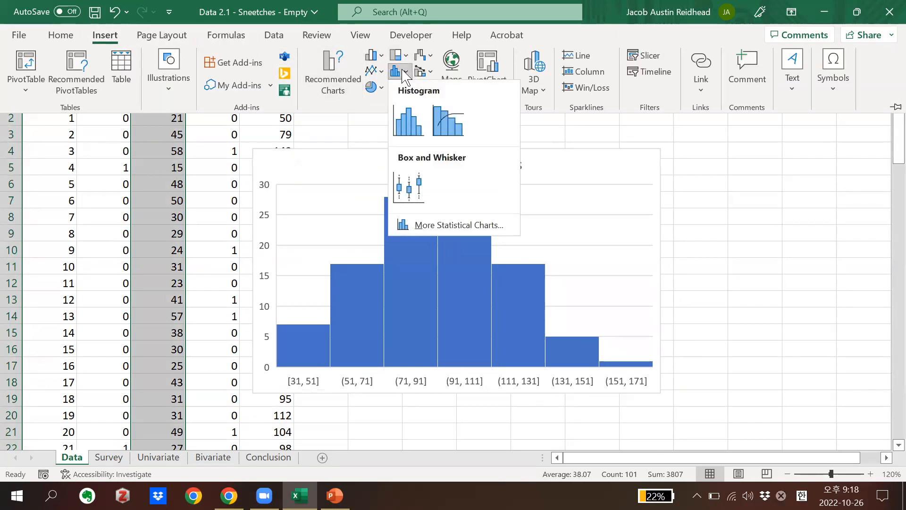
{"action": "left_click", "coordinate": [404, 120]}
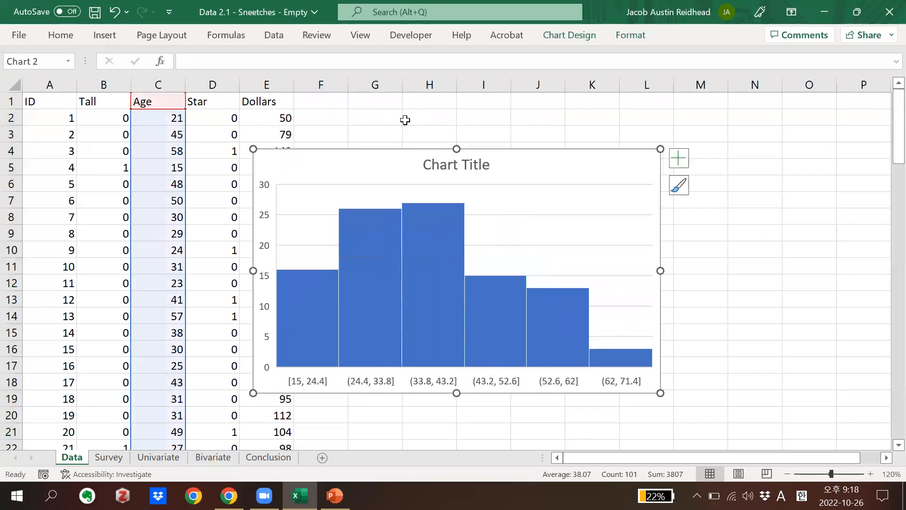
{"action": "left_click_drag", "start_coordinate": [536, 162], "coordinate": [616, 208]}
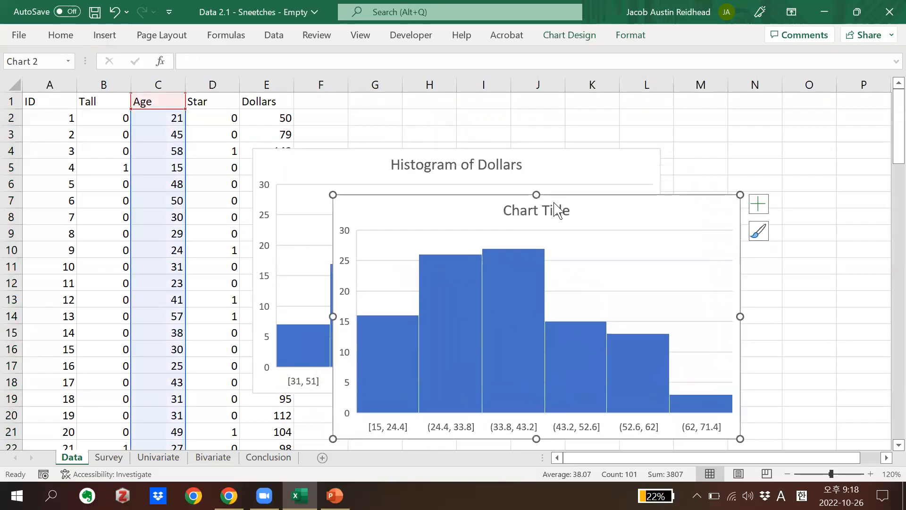
Replace the Age chart's placeholder title with "Histogram of Age"
{"action": "left_click", "coordinate": [538, 215]}
{"action": "triple_click", "coordinate": [536, 211]}
{"action": "key", "text": "Delete"}
{"action": "type", "text": "Histogram of Age"}
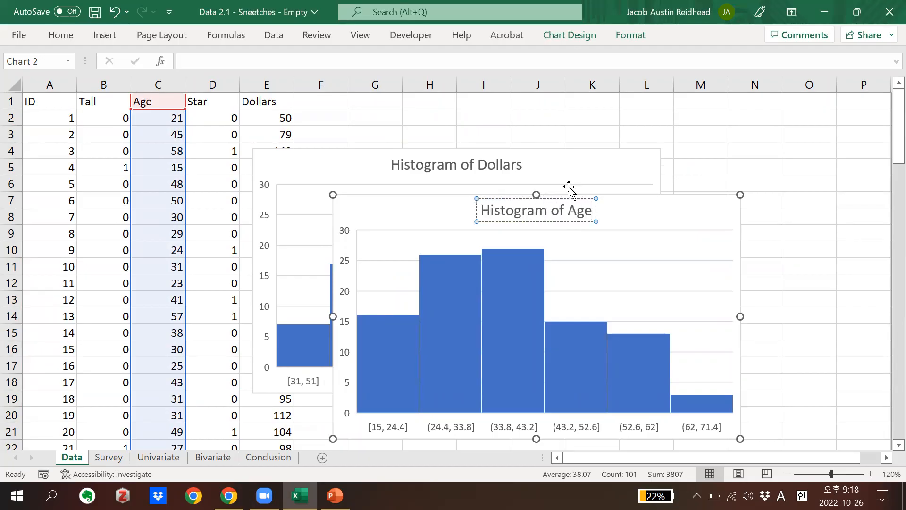
{"action": "left_click", "coordinate": [678, 165]}
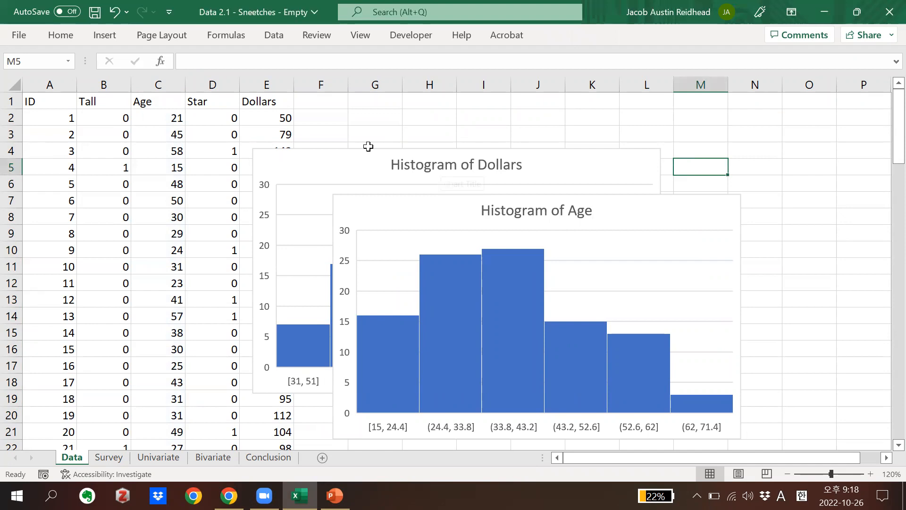
Cut both histograms from the Data sheet and paste them into the Univariate sheet
{"action": "left_click", "coordinate": [350, 165]}
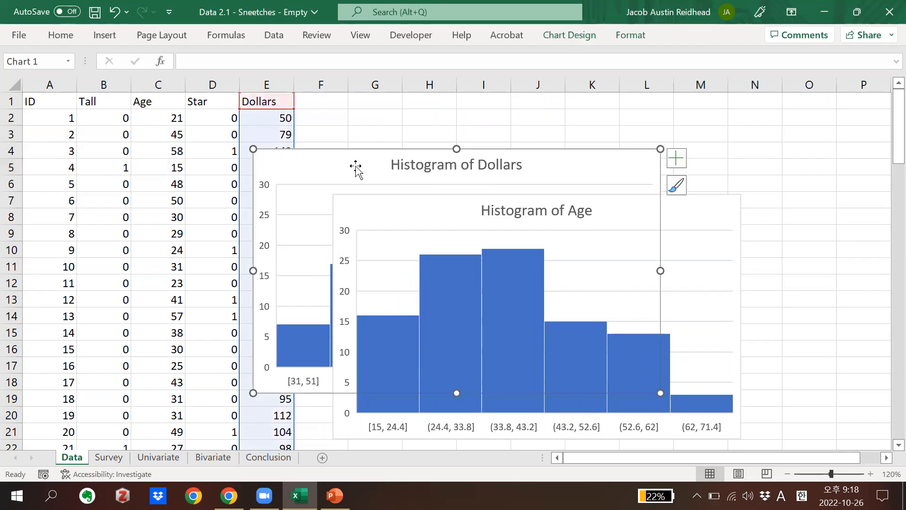
{"action": "left_click", "coordinate": [407, 204]}
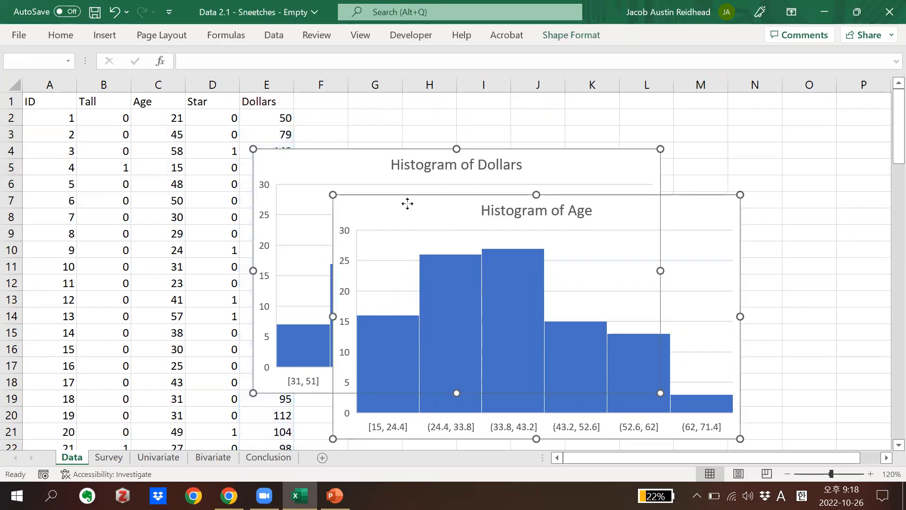
{"action": "key", "text": "ctrl+x"}
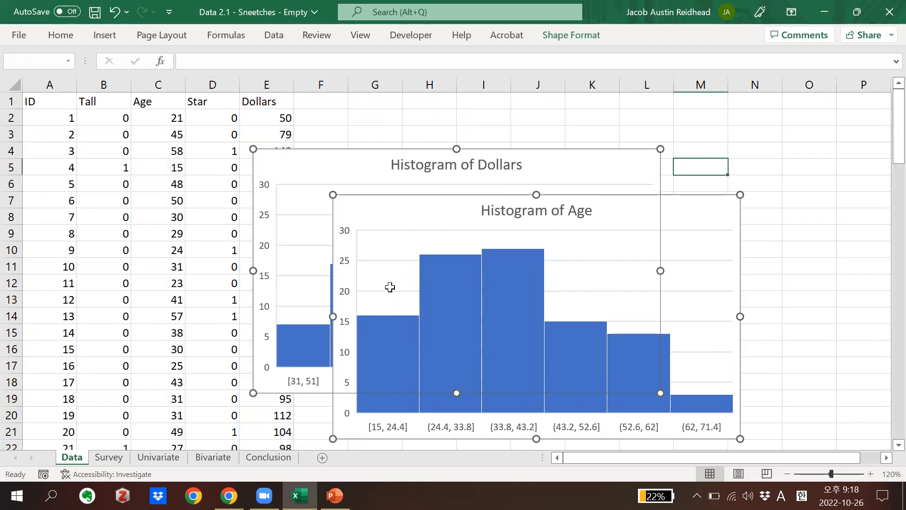
{"action": "left_click", "coordinate": [165, 458]}
{"action": "key", "text": "ctrl+v"}
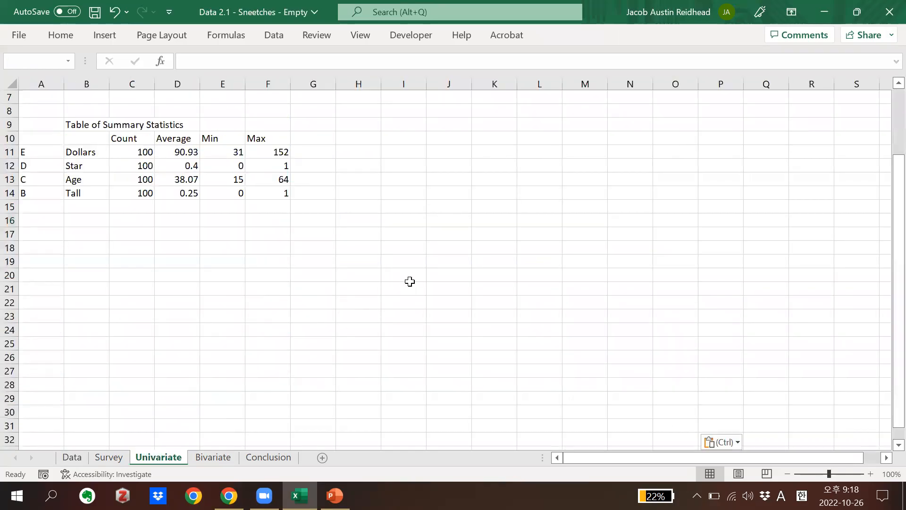
Arrange the Dollars histogram beside the summary statistics table and the Age histogram to its right, near the same height
{"action": "left_click", "coordinate": [429, 182]}
{"action": "left_click_drag", "start_coordinate": [384, 222], "coordinate": [400, 127]}
{"action": "left_click_drag", "start_coordinate": [656, 260], "coordinate": [876, 154]}
{"action": "left_click_drag", "start_coordinate": [879, 215], "coordinate": [842, 159]}
{"action": "left_click", "coordinate": [385, 134]}
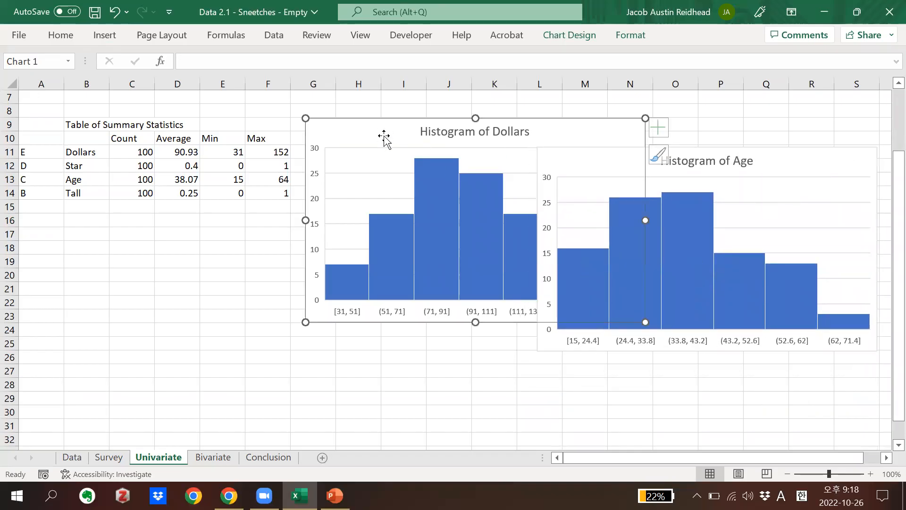
{"action": "left_click_drag", "start_coordinate": [792, 157], "coordinate": [770, 132]}
{"action": "scroll", "coordinate": [523, 370], "scroll_direction": "left", "scroll_amount": 1}
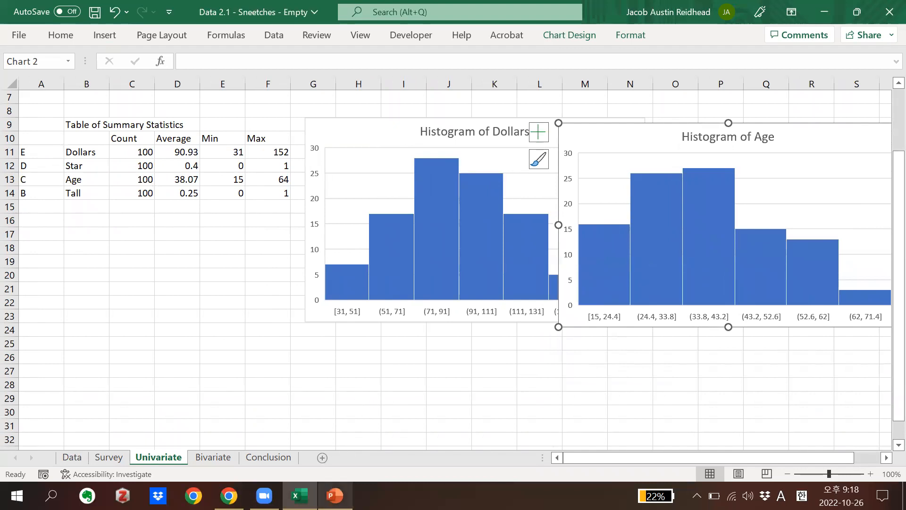
Switch to PowerPoint to check the frequency plot example on the Uni-variate Analysis slide, and return to the Excel workbook
{"action": "left_click", "coordinate": [335, 495]}
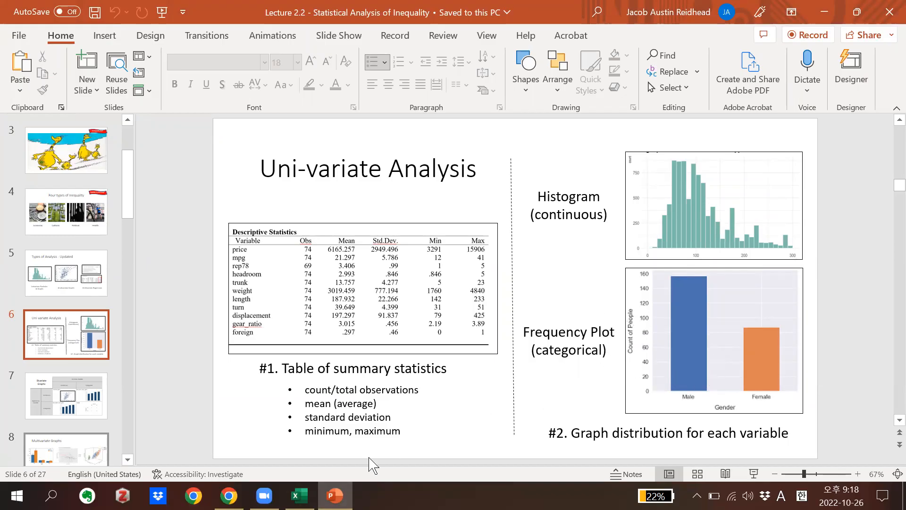
{"action": "left_click", "coordinate": [300, 494]}
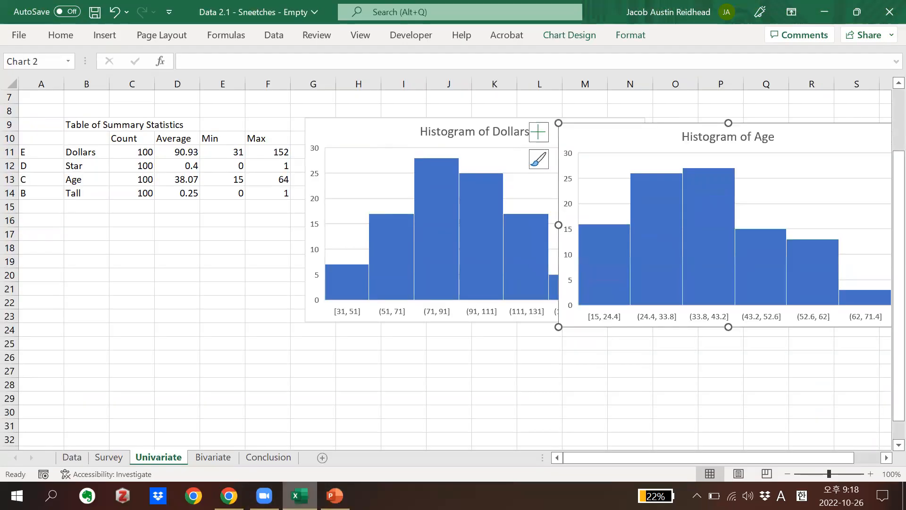
{"action": "left_click", "coordinate": [425, 385]}
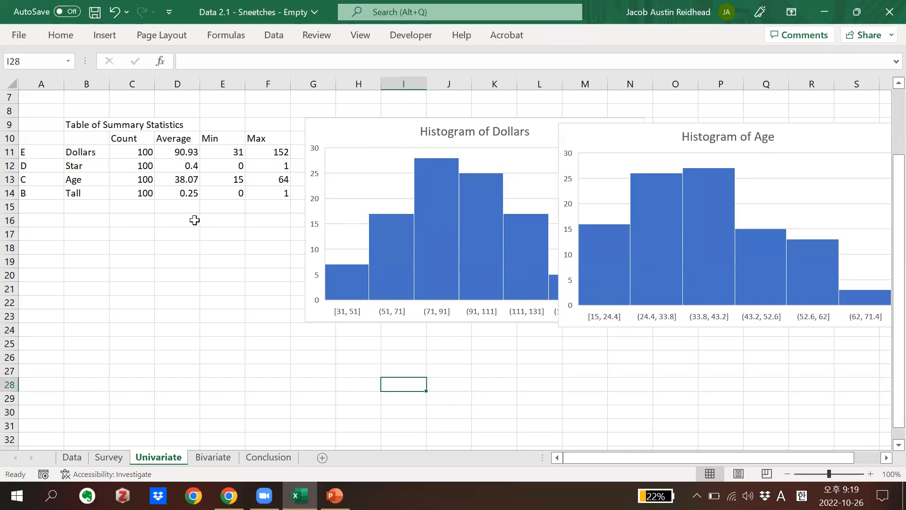
Enter the heading "Frequency of Star" in cell C18 below the summary table, and select cell B19
{"action": "left_click", "coordinate": [88, 251]}
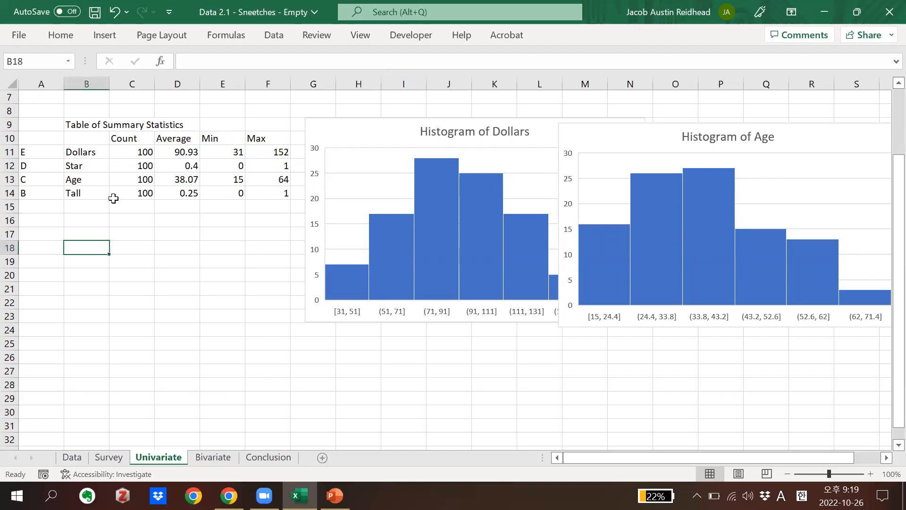
{"action": "left_click", "coordinate": [94, 164]}
{"action": "left_click", "coordinate": [93, 194]}
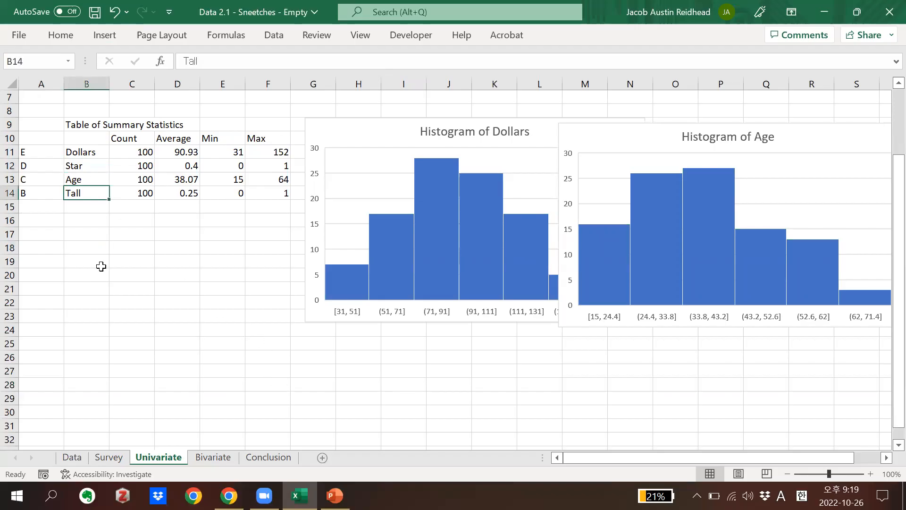
{"action": "left_click", "coordinate": [127, 245]}
{"action": "type", "text": "Frequency of"}
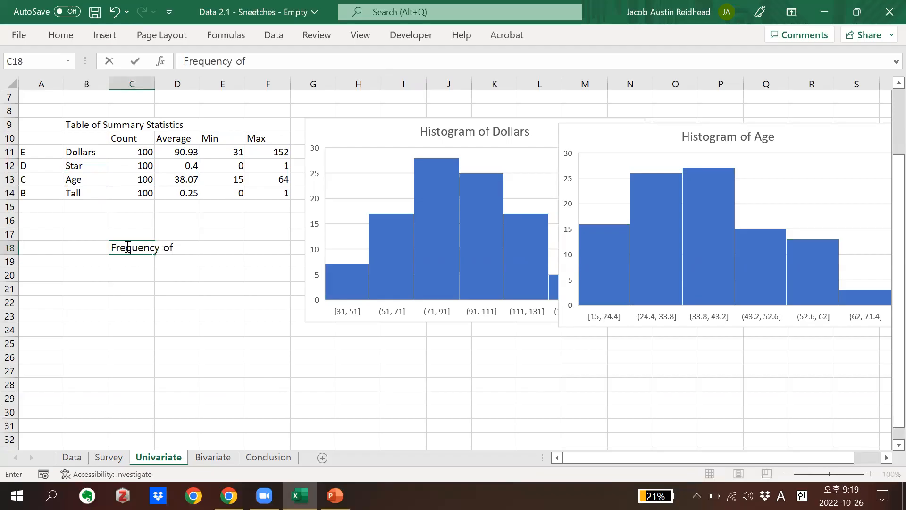
{"action": "type", "text": "Star"}
{"action": "key", "text": "Return"}
{"action": "left_click_drag", "start_coordinate": [97, 245], "coordinate": [150, 280]}
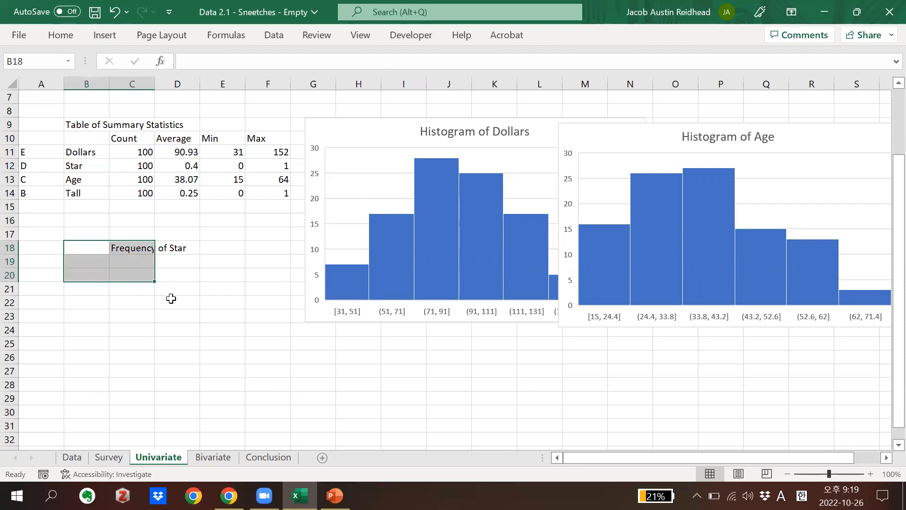
{"action": "left_click", "coordinate": [94, 264]}
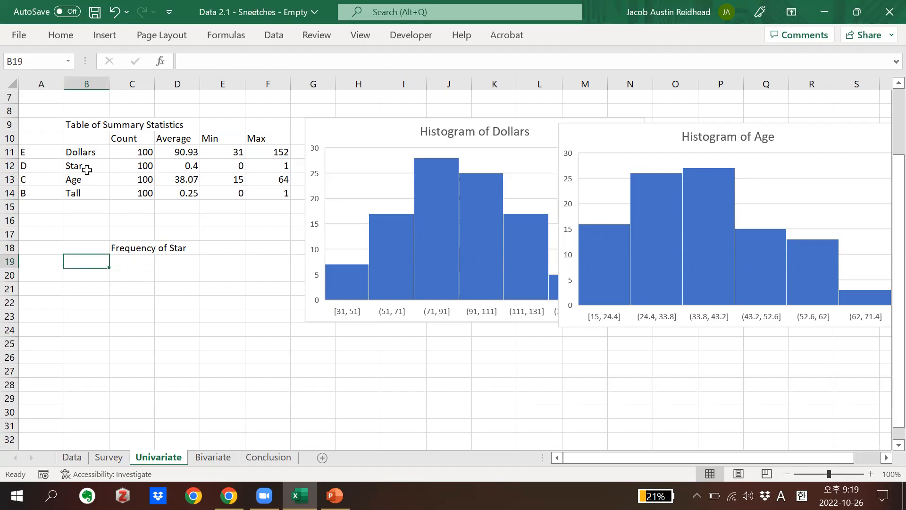
Enter the row labels "No Star" in B19 and "Star" in B20 under the Frequency of Star heading
{"action": "type", "text": "No Star"}
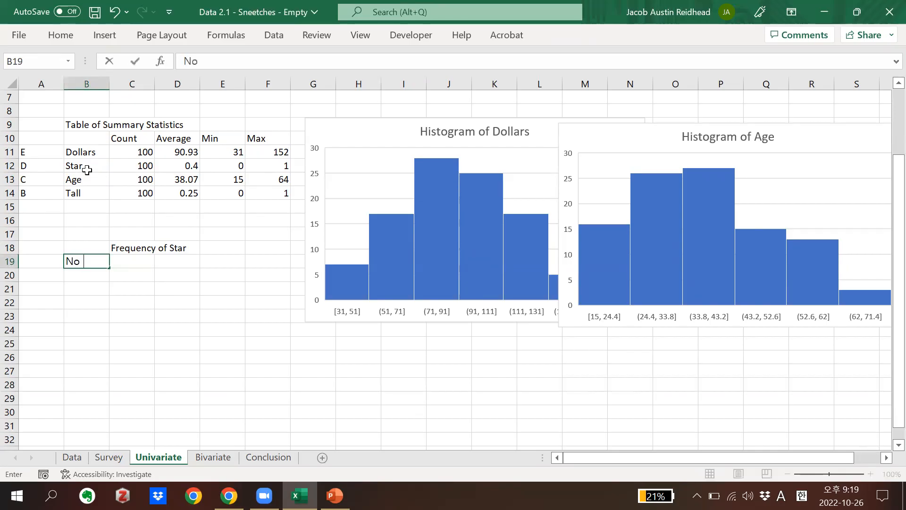
{"action": "key", "text": "Return"}
{"action": "type", "text": "STar"}
{"action": "key", "text": "BackSpace"}
{"action": "key", "text": "BackSpace"}
{"action": "key", "text": "BackSpace"}
{"action": "type", "text": "tar"}
{"action": "key", "text": "Return"}
Select cell C19 beside No Star, check the frequency plot example in PowerPoint, and return to the Excel workbook
{"action": "left_click_drag", "start_coordinate": [92, 246], "coordinate": [148, 289]}
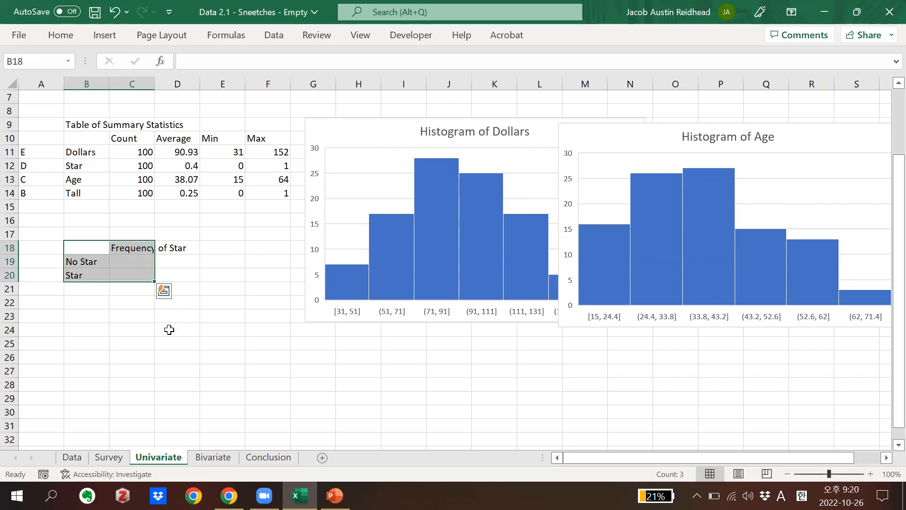
{"action": "left_click", "coordinate": [97, 262]}
{"action": "left_click", "coordinate": [123, 266]}
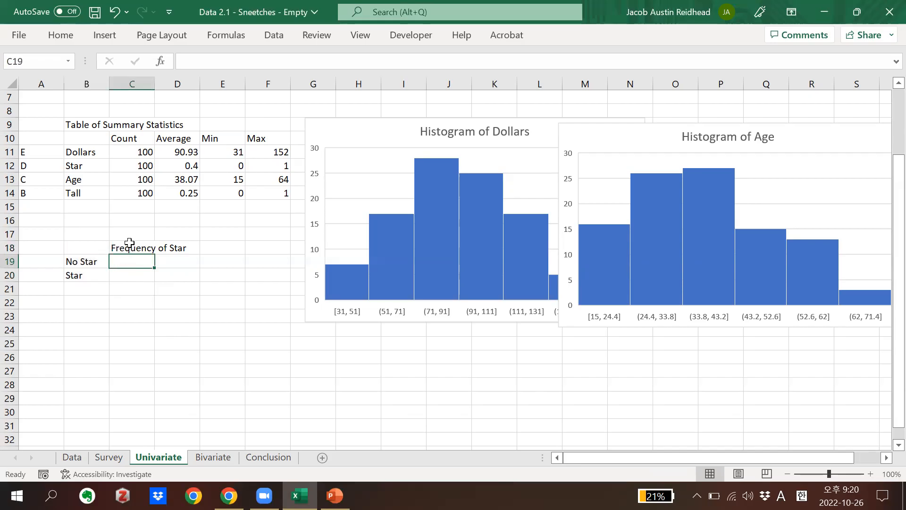
{"action": "left_click", "coordinate": [335, 496]}
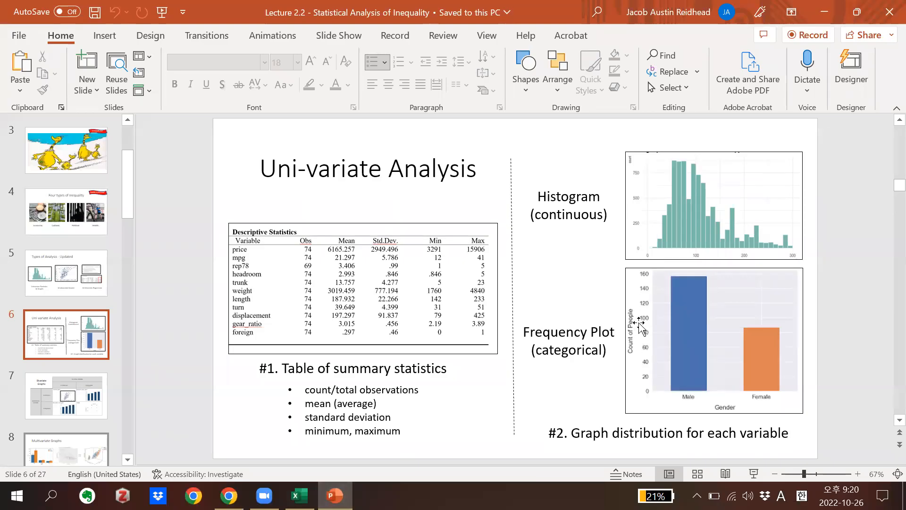
{"action": "left_click", "coordinate": [300, 496]}
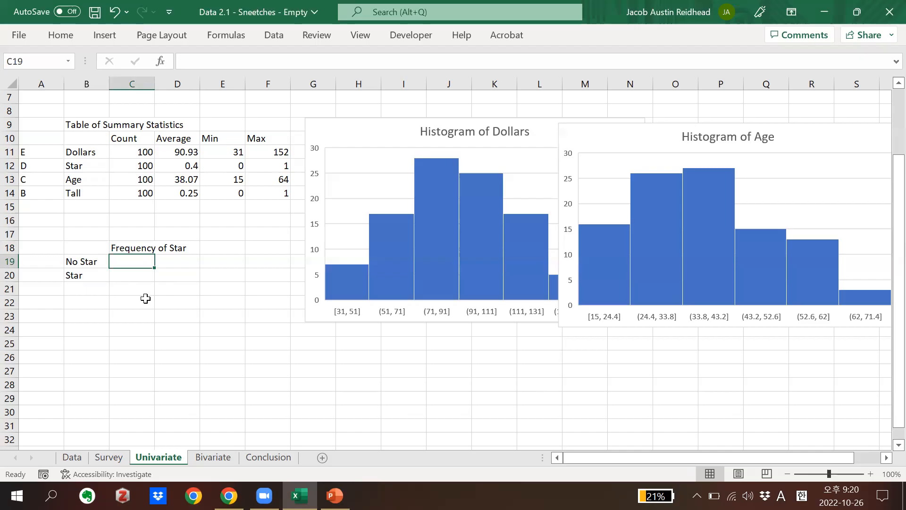
Begin a COUNTIF formula in C19 with the Star column, Data!D:D, as its range
{"action": "type", "text": "=count("}
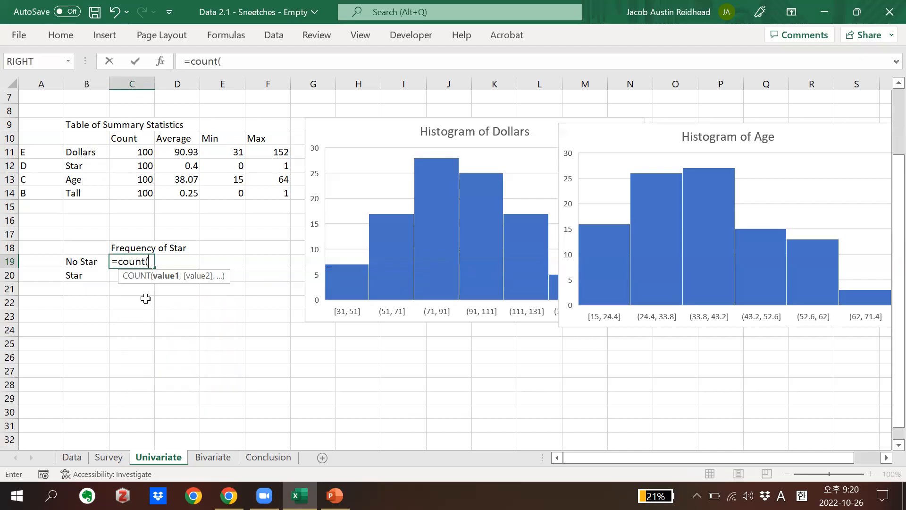
{"action": "key", "text": "BackSpace"}
{"action": "type", "text": "if("}
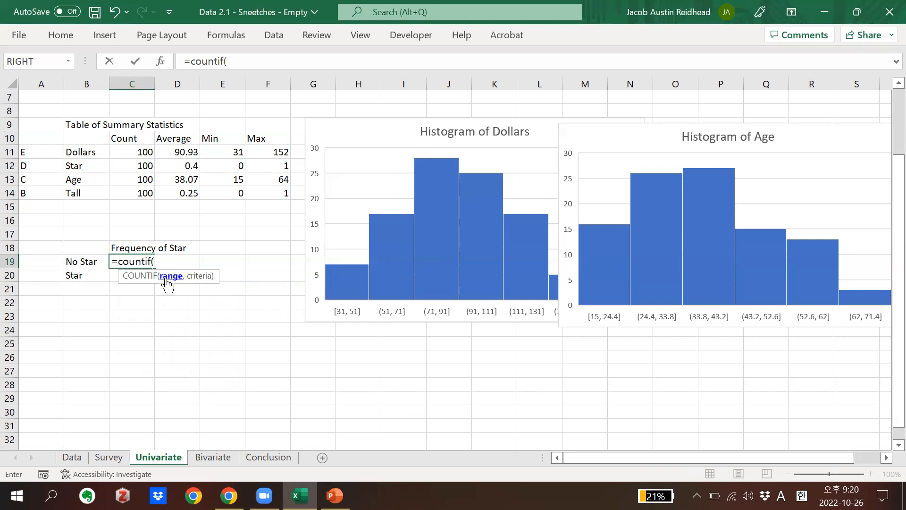
{"action": "left_click", "coordinate": [79, 457]}
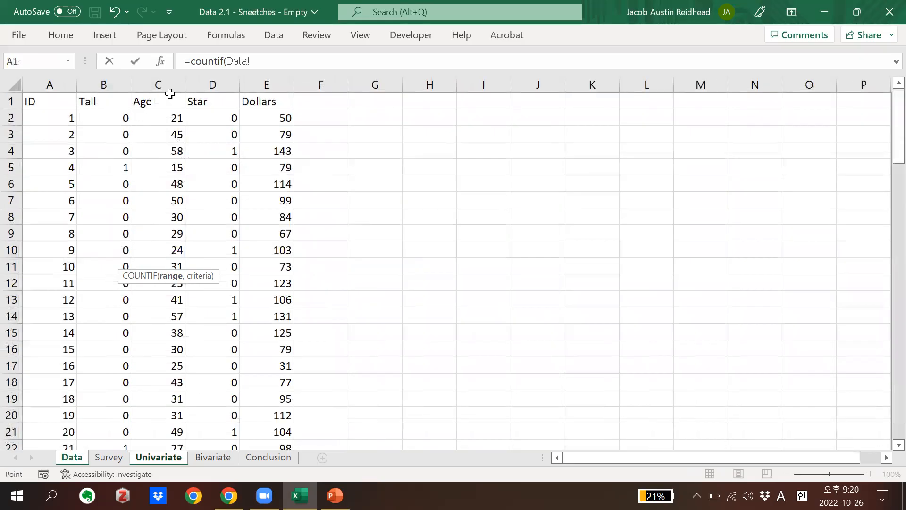
{"action": "left_click", "coordinate": [210, 84]}
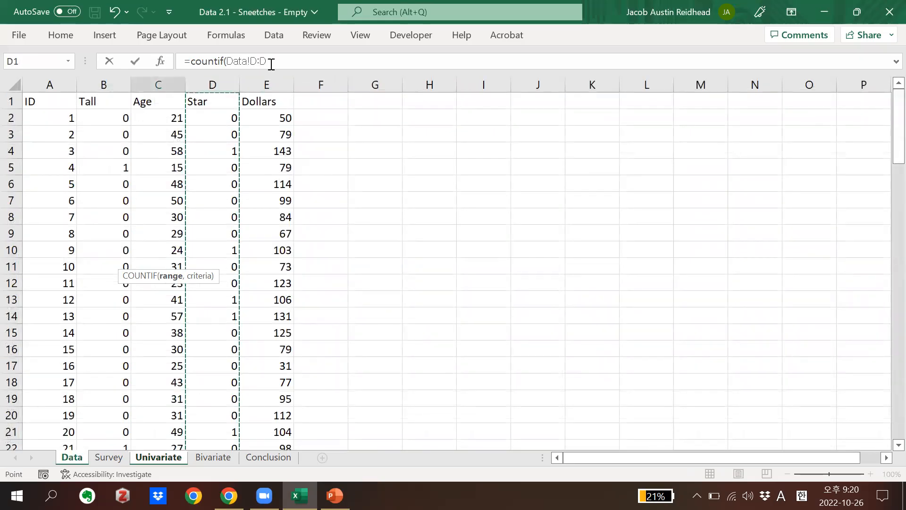
{"action": "type", "text": ","}
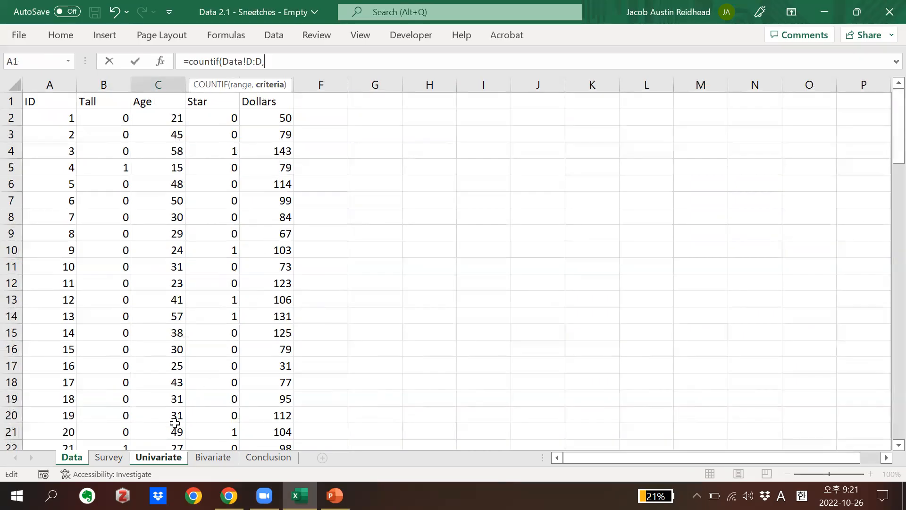
Complete the No Star formula on the Univariate sheet with criterion 0, as =COUNTIF(Data!D:D,0), without a Univariate sheet reference
{"action": "left_click", "coordinate": [143, 458]}
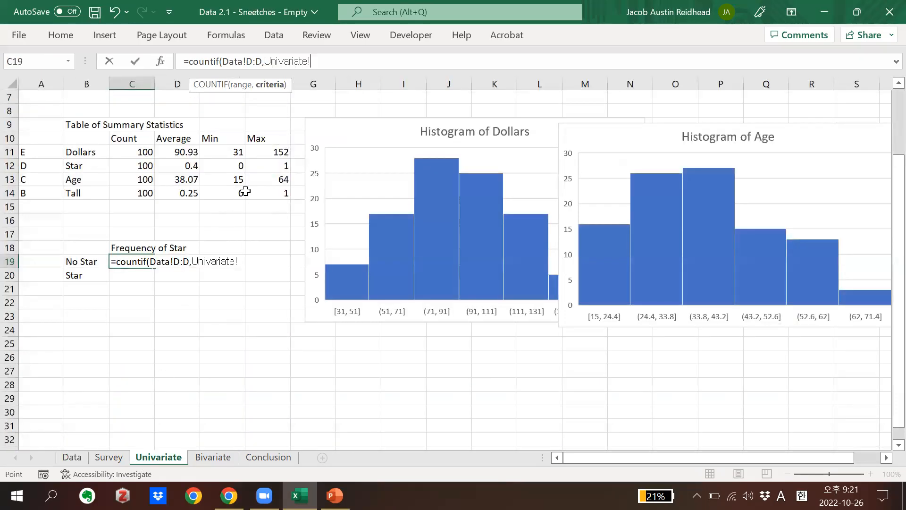
{"action": "key", "text": "BackSpace"}
{"action": "key", "text": "BackSpace"}
{"action": "key", "text": "BackSpace"}
{"action": "key", "text": "BackSpace"}
{"action": "key", "text": "BackSpace"}
{"action": "key", "text": "BackSpace"}
{"action": "key", "text": "BackSpace"}
{"action": "key", "text": "BackSpace"}
{"action": "key", "text": "BackSpace"}
{"action": "key", "text": "BackSpace"}
{"action": "key", "text": "BackSpace"}
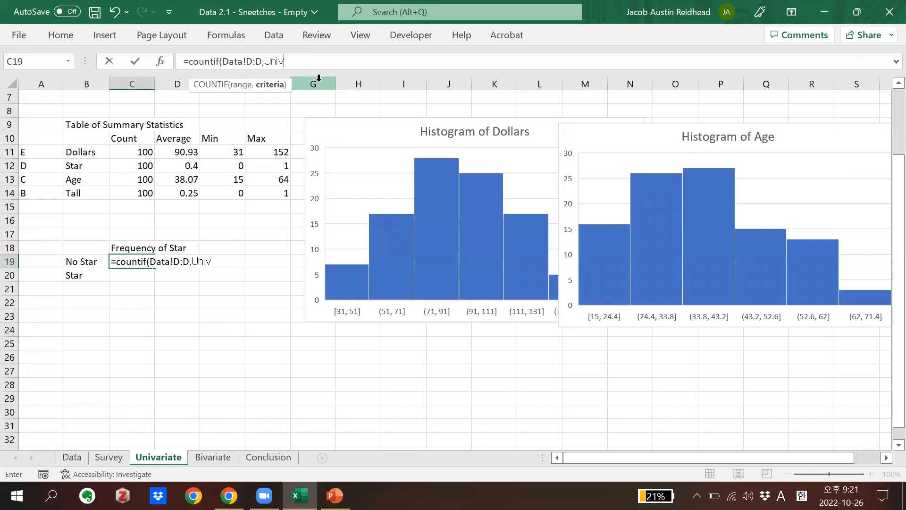
{"action": "key", "text": "BackSpace"}
{"action": "type", "text": ","}
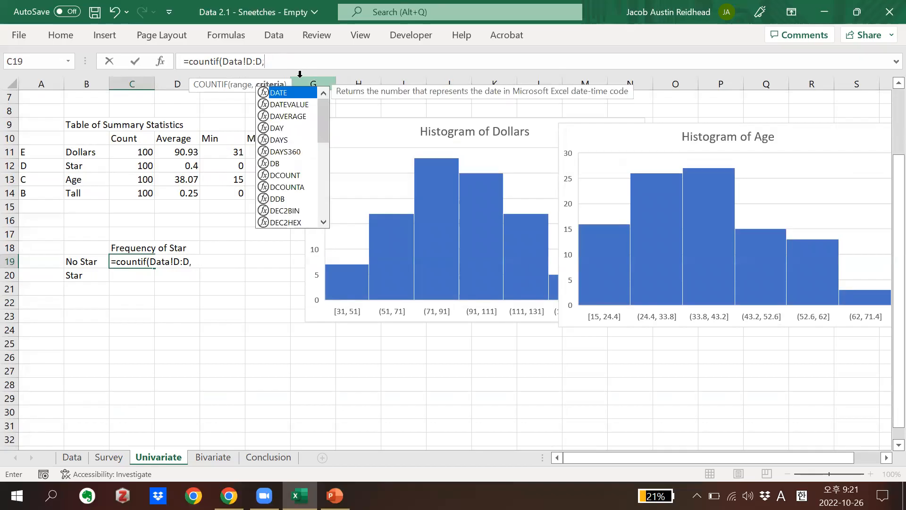
{"action": "left_click", "coordinate": [270, 65]}
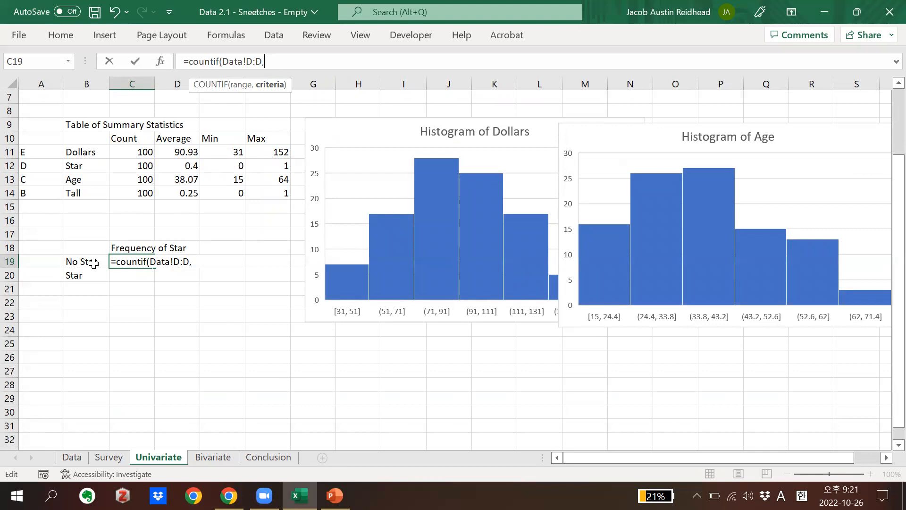
{"action": "type", "text": "00"}
{"action": "key", "text": "BackSpace"}
{"action": "type", "text": ")"}
{"action": "left_click_drag", "start_coordinate": [224, 61], "coordinate": [262, 62]}
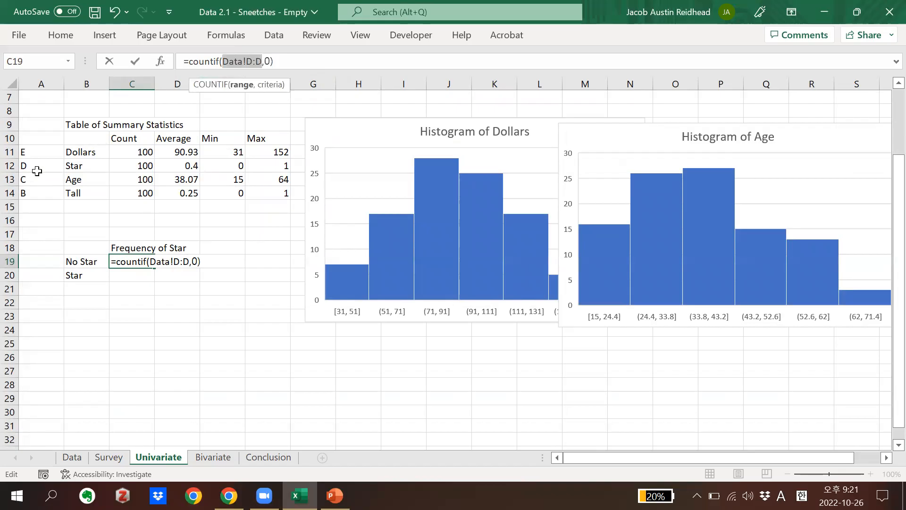
{"action": "left_click", "coordinate": [273, 63]}
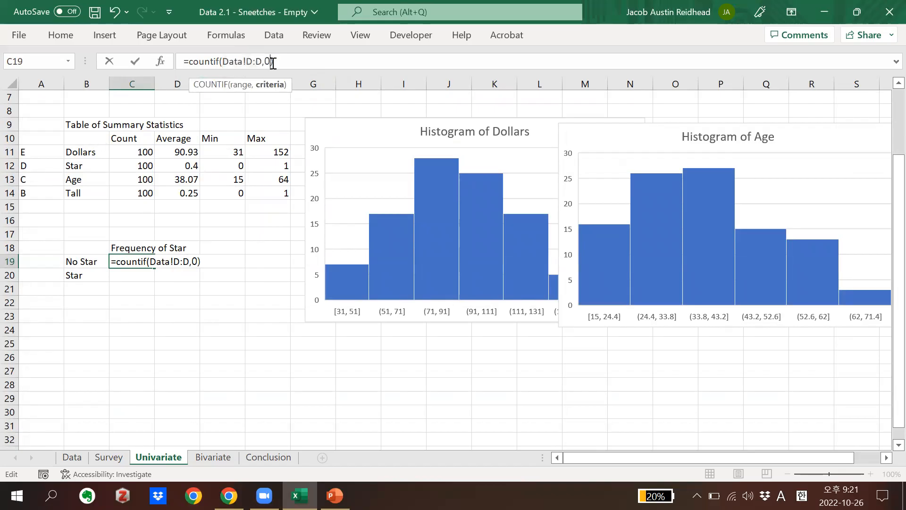
{"action": "key", "text": "Return"}
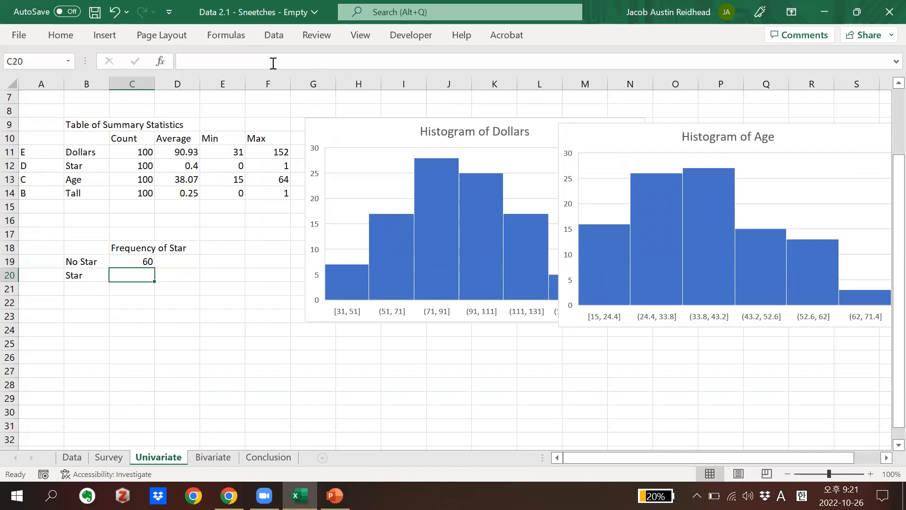
Fill the No Star formula down to C20 and change its criterion to 1 to count Star
{"action": "left_click", "coordinate": [126, 262]}
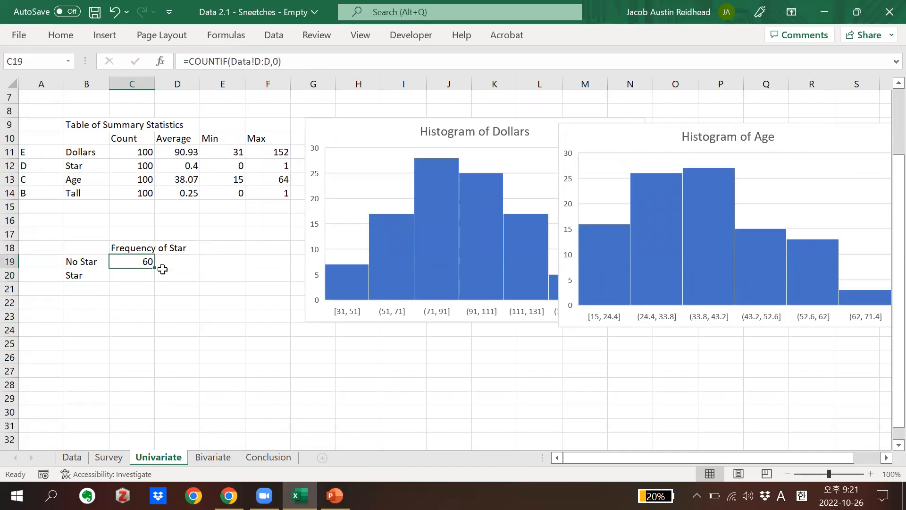
{"action": "mouse_move", "coordinate": [151, 270]}
{"action": "left_mouse_down"}
{"action": "mouse_move", "coordinate": [153, 281]}
{"action": "mouse_move", "coordinate": [139, 277]}
{"action": "left_mouse_up"}
{"action": "left_click", "coordinate": [140, 278]}
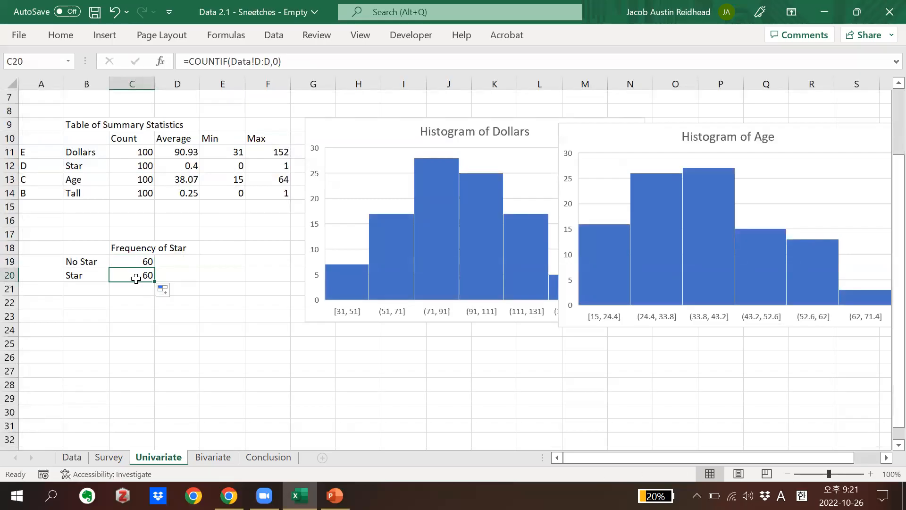
{"action": "left_click", "coordinate": [280, 62]}
{"action": "key", "text": "Left"}
{"action": "key", "text": "BackSpace"}
{"action": "type", "text": "1"}
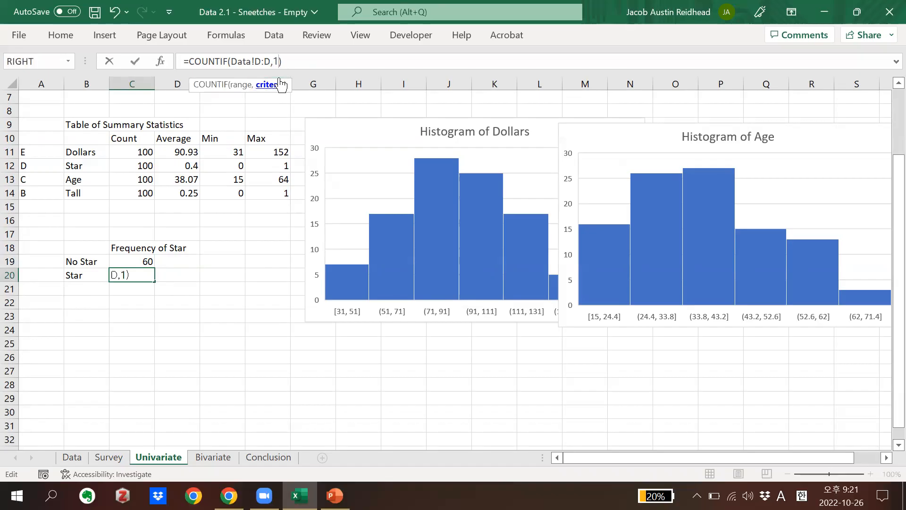
{"action": "key", "text": "Return"}
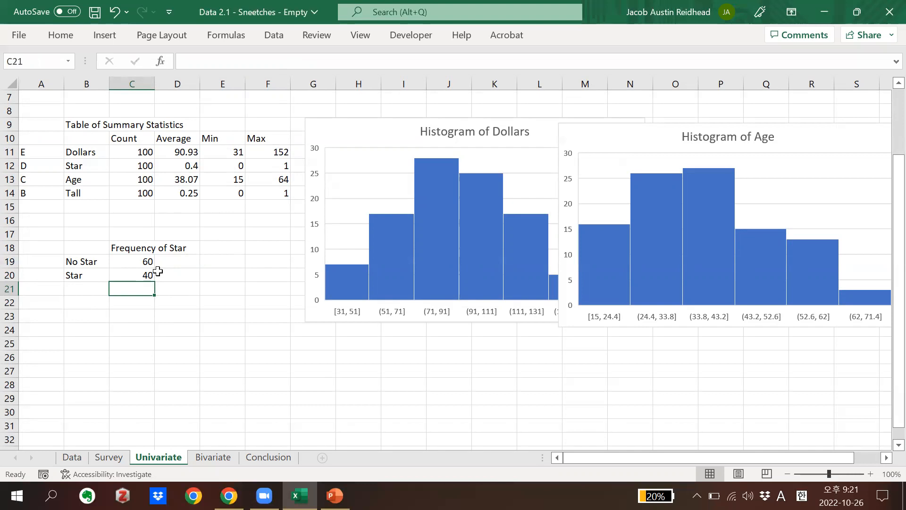
Compare the Star average in the summary statistics table with the Star count in the frequency table
{"action": "left_click_drag", "start_coordinate": [73, 124], "coordinate": [270, 192]}
{"action": "left_click", "coordinate": [231, 232]}
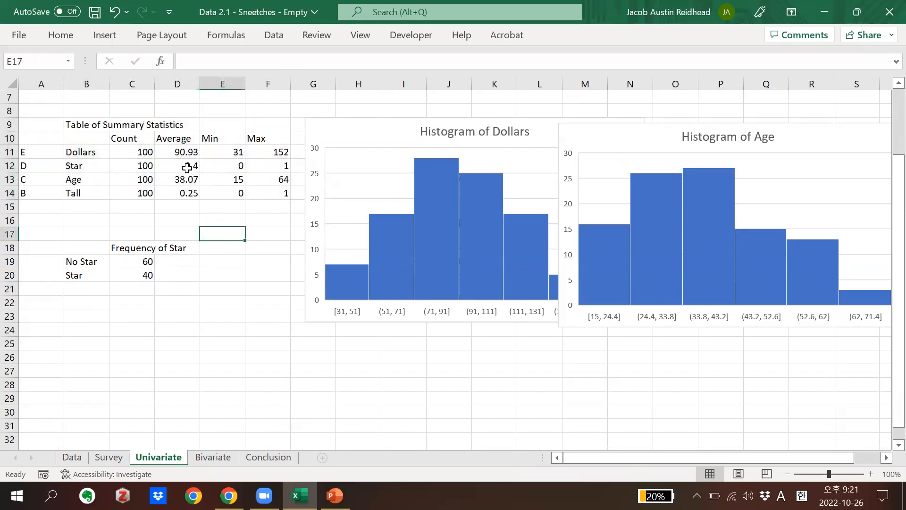
{"action": "left_click", "coordinate": [188, 168]}
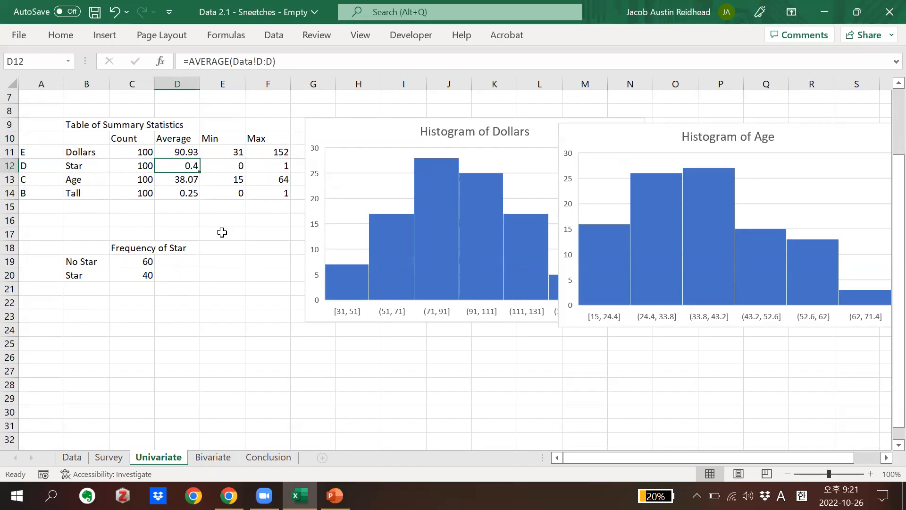
{"action": "left_click", "coordinate": [140, 274]}
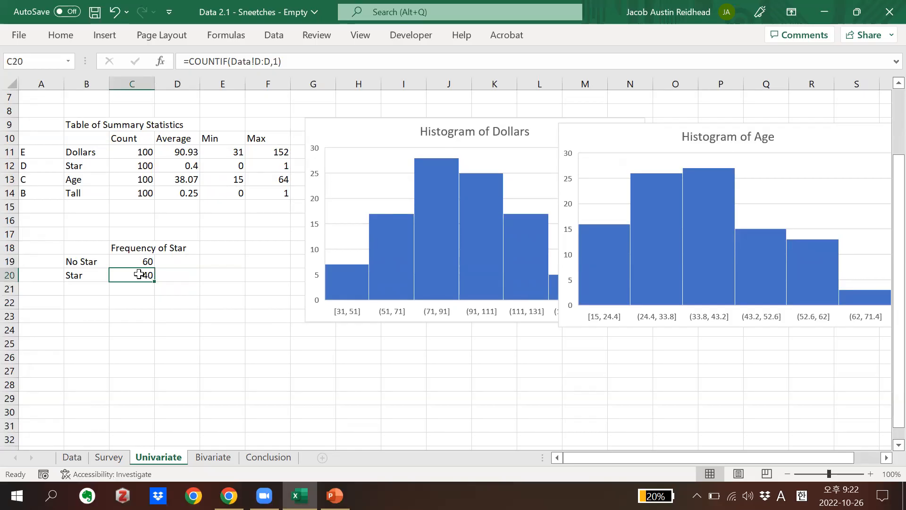
{"action": "left_click", "coordinate": [187, 287]}
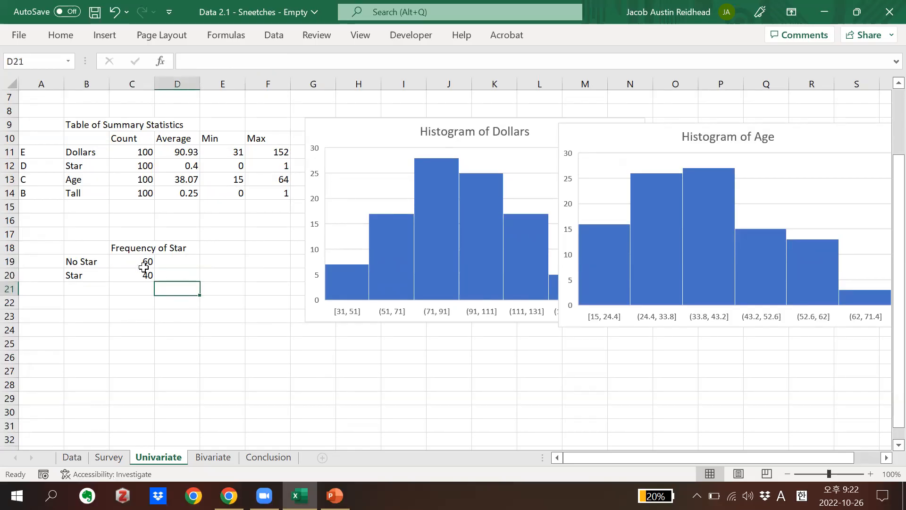
{"action": "left_click_drag", "start_coordinate": [148, 273], "coordinate": [89, 246]}
{"action": "left_click", "coordinate": [208, 273]}
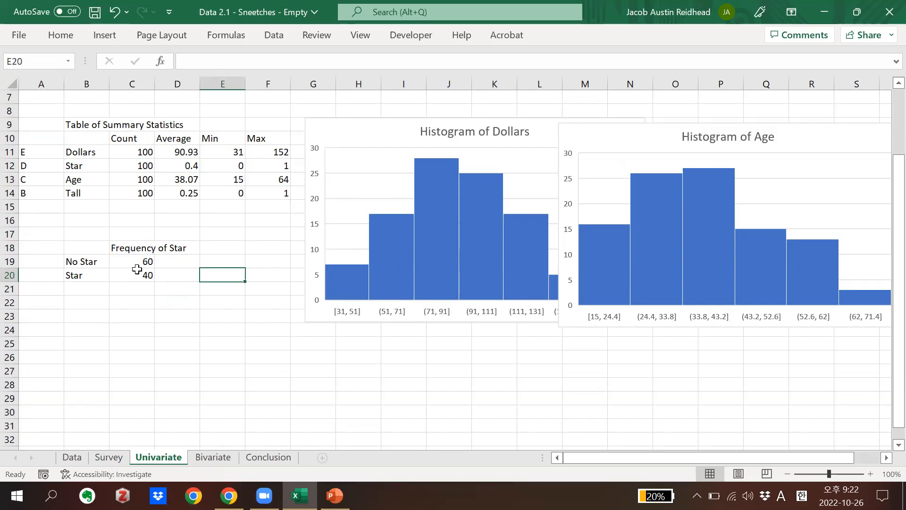
Insert a 2-D clustered column chart from B18:C20 and move it lower, over the Frequency of Star table
{"action": "left_click_drag", "start_coordinate": [138, 273], "coordinate": [106, 240]}
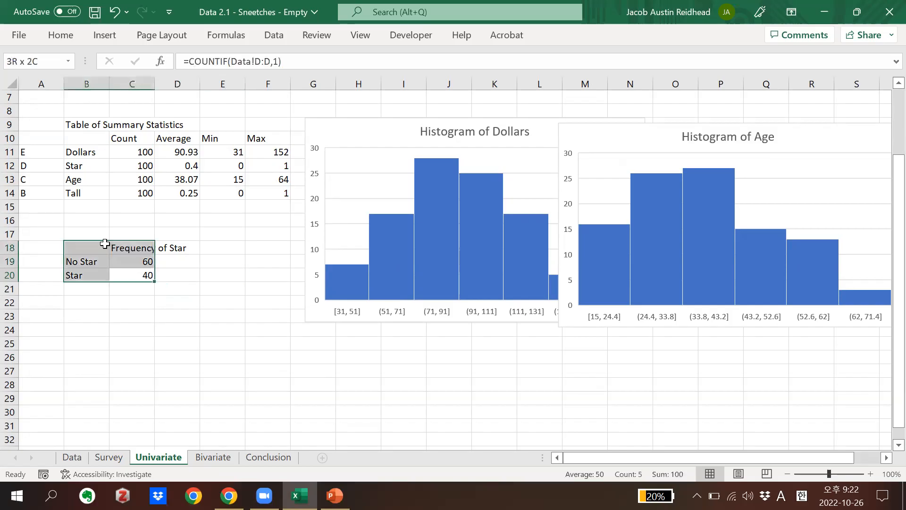
{"action": "left_click", "coordinate": [107, 35]}
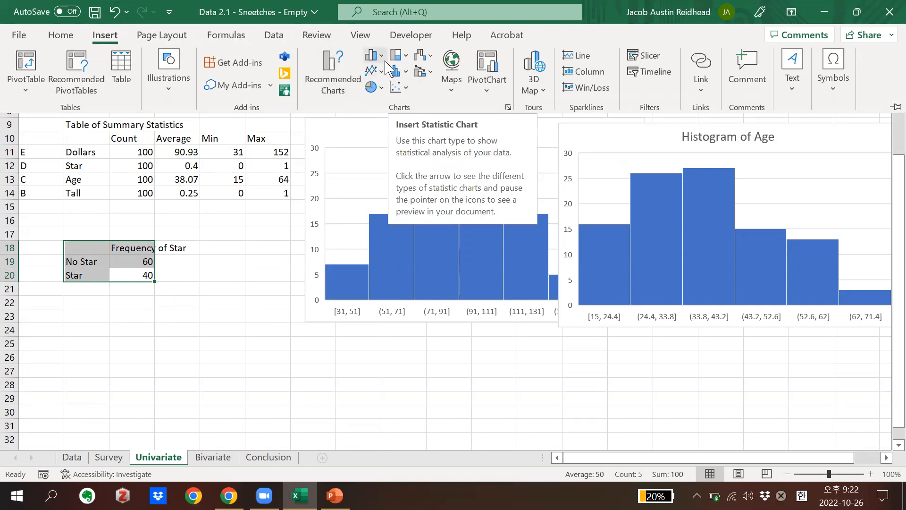
{"action": "left_click", "coordinate": [380, 57]}
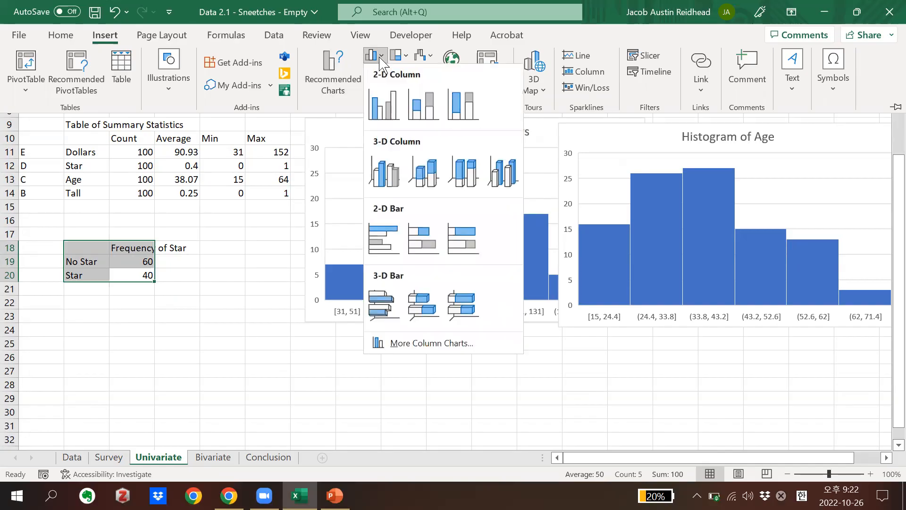
{"action": "left_click", "coordinate": [384, 103]}
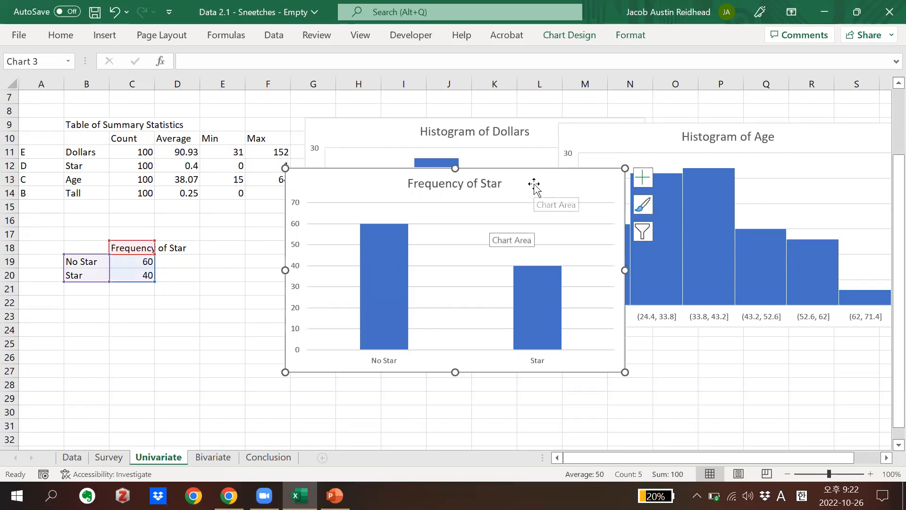
{"action": "left_click_drag", "start_coordinate": [535, 182], "coordinate": [368, 198]}
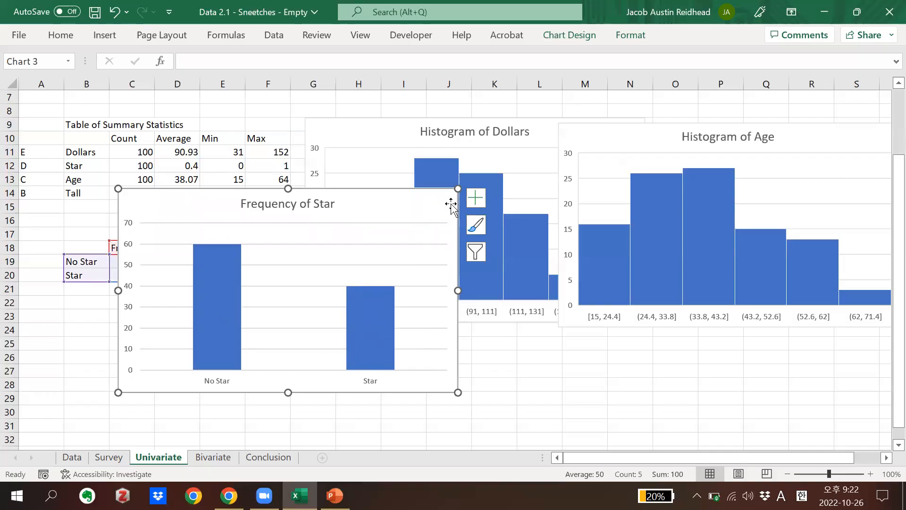
Add data labels to the Frequency of Star chart, and try error bars before turning them off again
{"action": "left_click", "coordinate": [474, 198]}
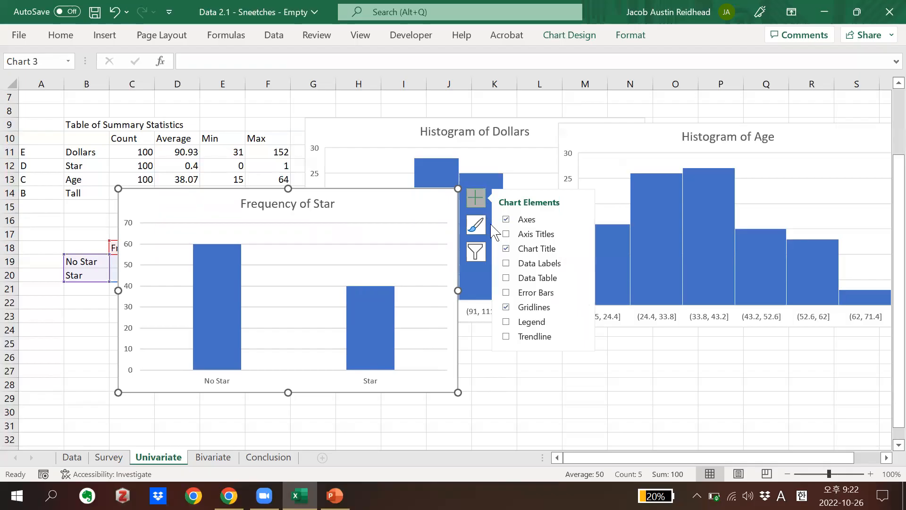
{"action": "left_click", "coordinate": [507, 263]}
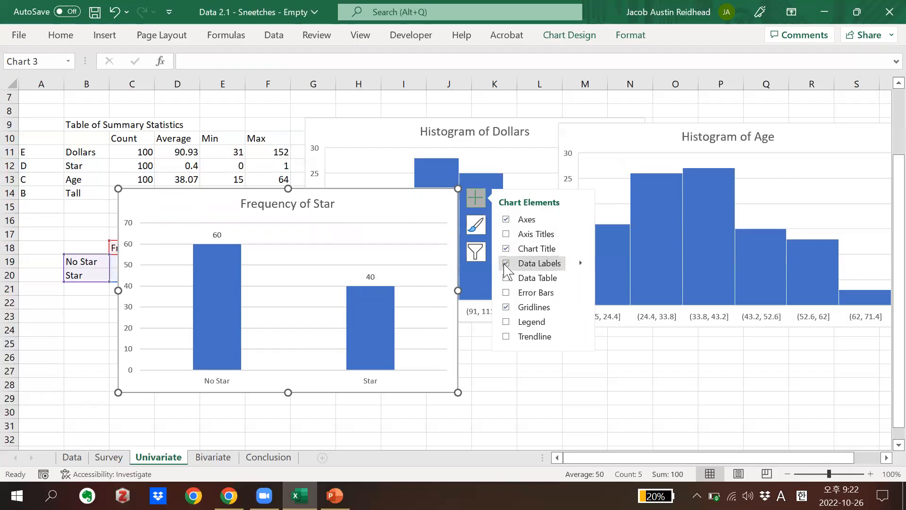
{"action": "left_click", "coordinate": [504, 292]}
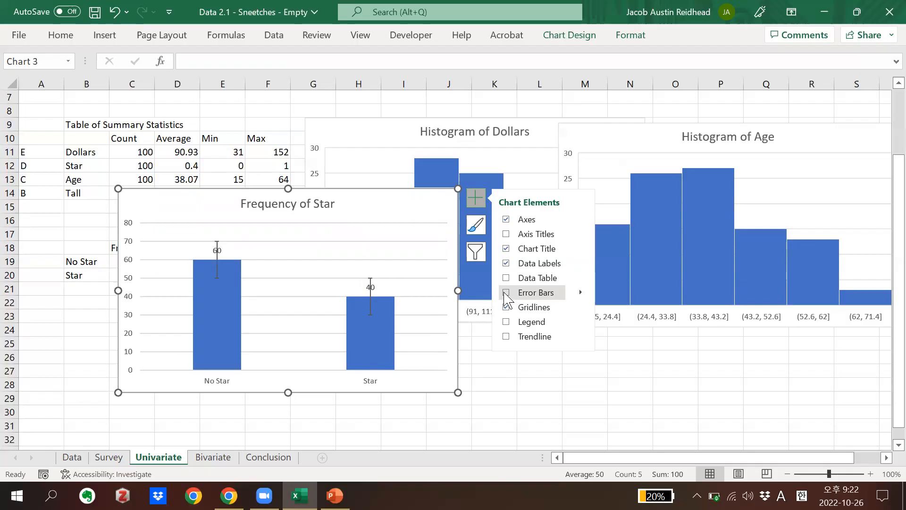
{"action": "left_click", "coordinate": [506, 294]}
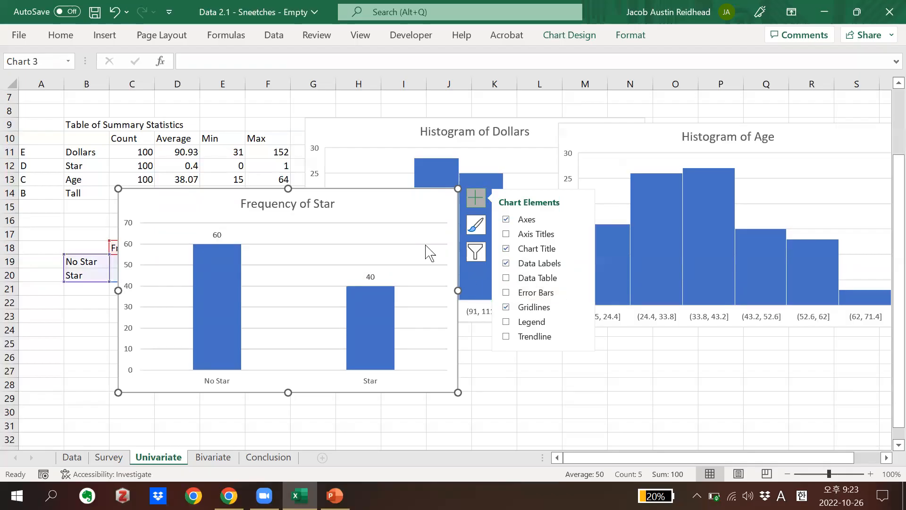
Move the Frequency of Star chart off the frequency table so that it overlaps the two histograms
{"action": "left_click_drag", "start_coordinate": [396, 201], "coordinate": [702, 212]}
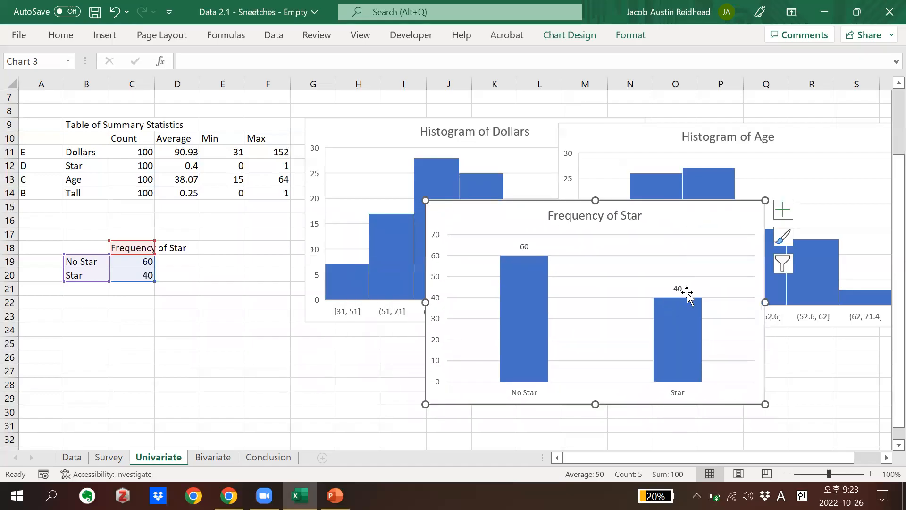
{"action": "left_click", "coordinate": [782, 209]}
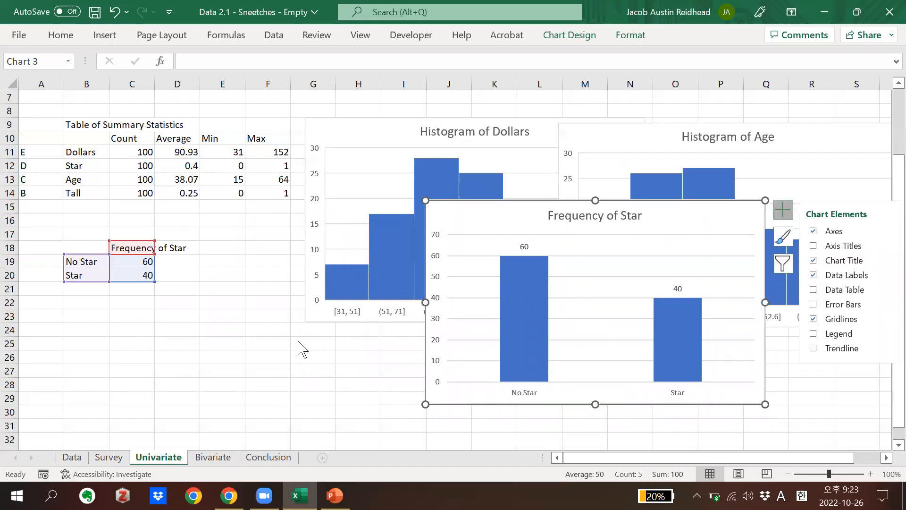
{"action": "left_click", "coordinate": [238, 384]}
Copy the Star frequency table B18:C20 to B23 and change the copy's heading to Frequency of Tall
{"action": "left_click_drag", "start_coordinate": [95, 248], "coordinate": [126, 274]}
{"action": "key", "text": "ctrl+c"}
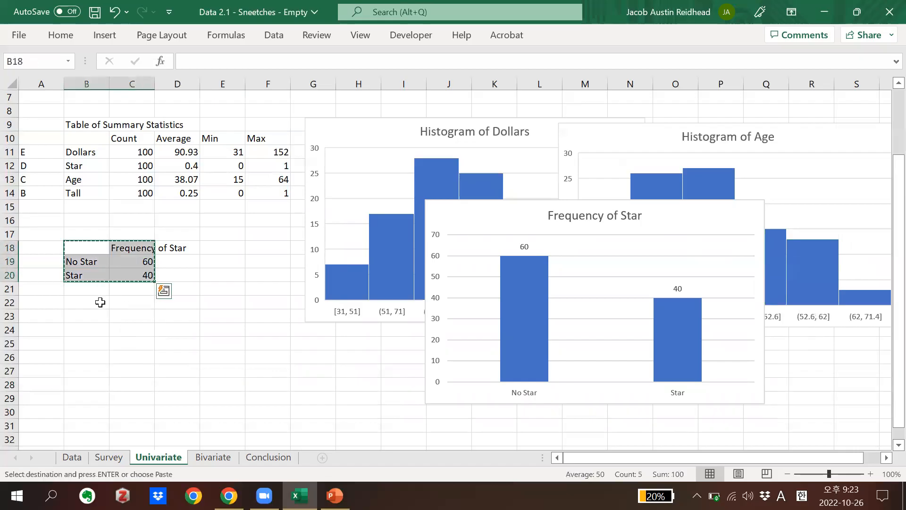
{"action": "left_click", "coordinate": [78, 315]}
{"action": "key", "text": "ctrl+v"}
{"action": "left_click", "coordinate": [128, 317]}
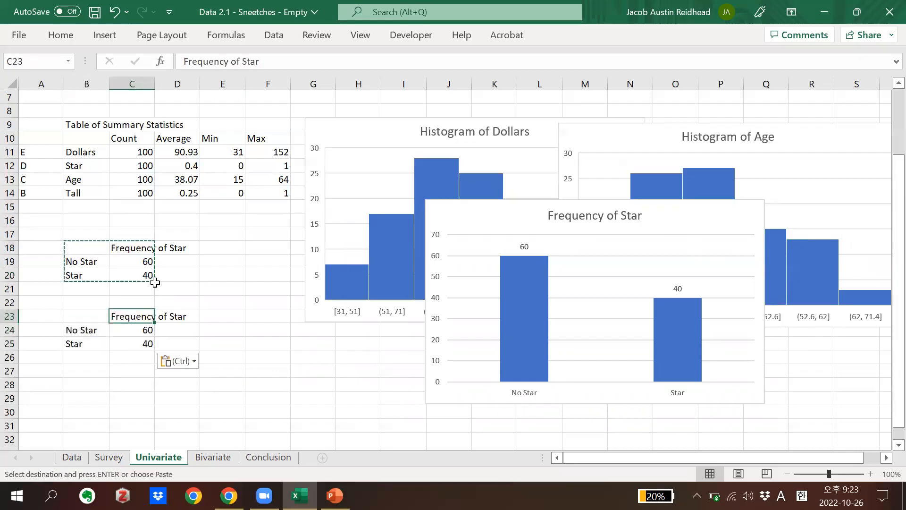
{"action": "double_click", "coordinate": [247, 62]}
{"action": "type", "text": "Tall"}
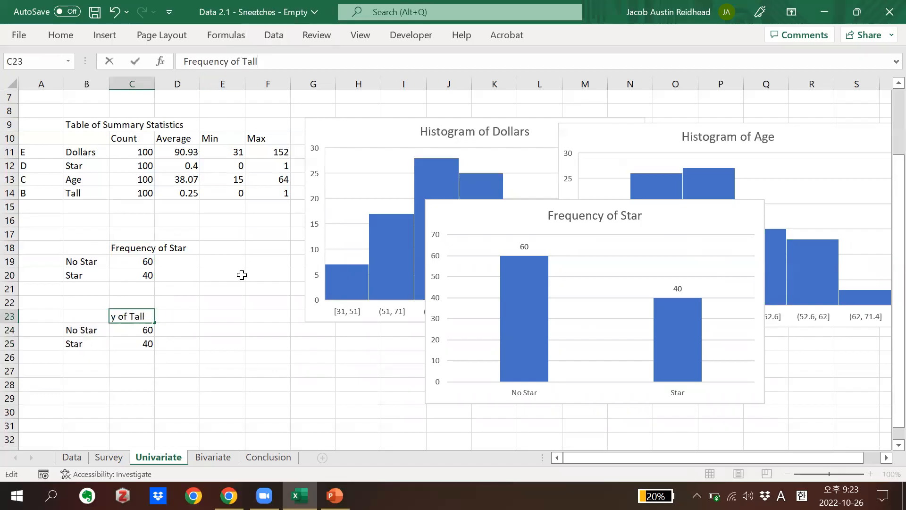
{"action": "key", "text": "Return"}
Relabel the rows of the copied frequency table as Not Tall in B24 and Tall in B25
{"action": "left_click_drag", "start_coordinate": [125, 269], "coordinate": [89, 250]}
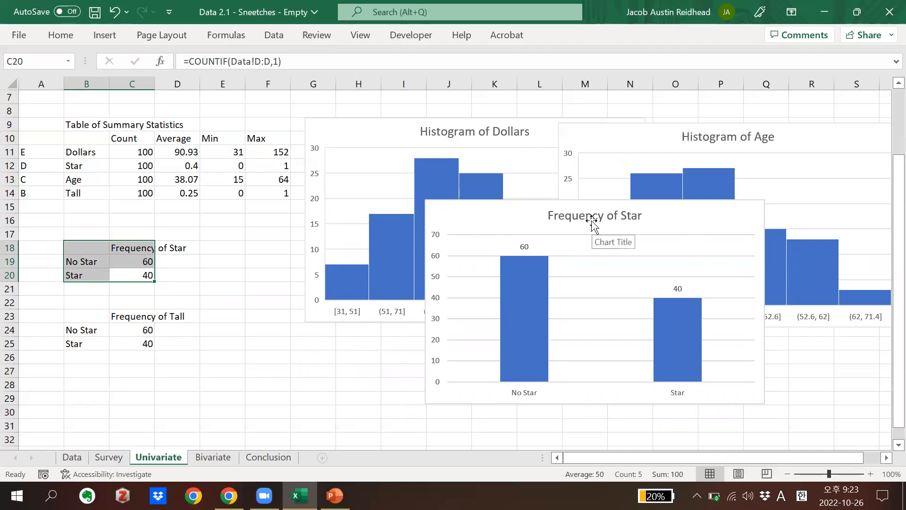
{"action": "left_click", "coordinate": [211, 361]}
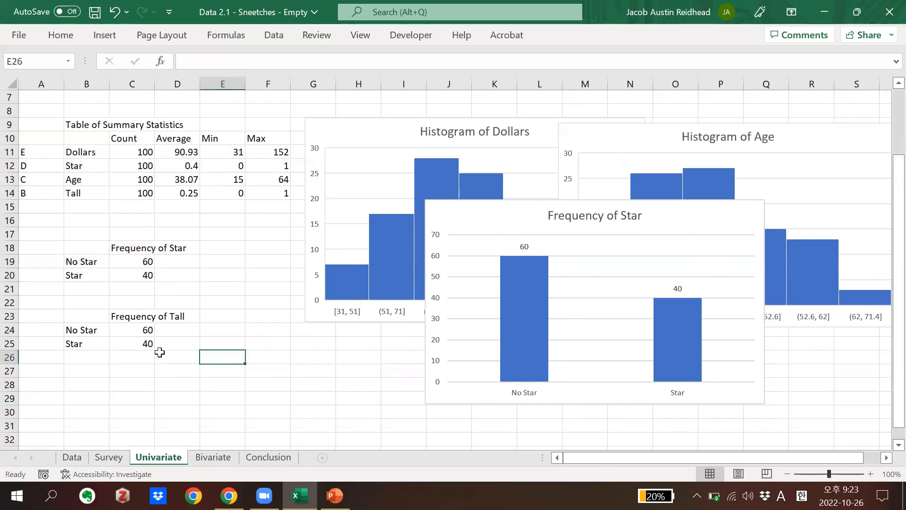
{"action": "left_click", "coordinate": [85, 331]}
{"action": "type", "text": "No"}
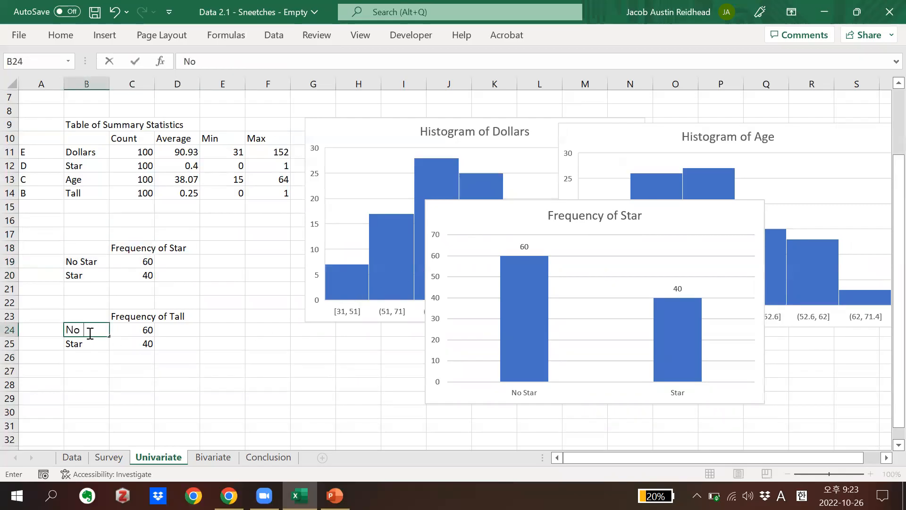
{"action": "type", "text": "t Tall"}
{"action": "key", "text": "Return"}
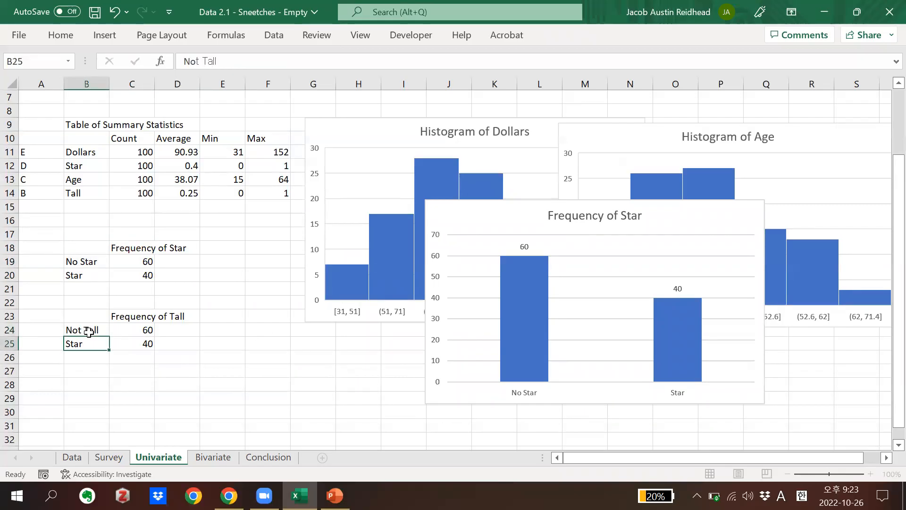
{"action": "type", "text": "Tall"}
{"action": "key", "text": "Return"}
Change the COUNTIF range in C24 and C25 to column B of the Data sheet, keeping criteria 0 and 1
{"action": "left_click", "coordinate": [116, 327]}
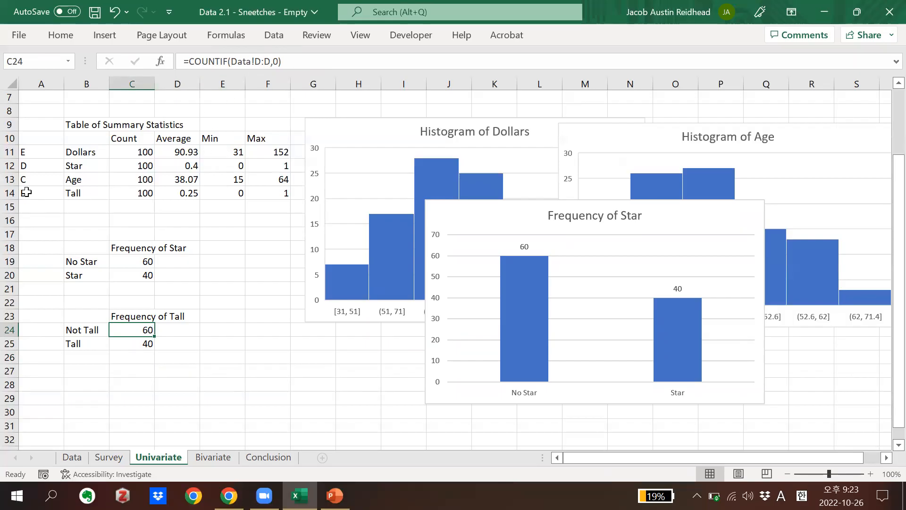
{"action": "left_click", "coordinate": [269, 66]}
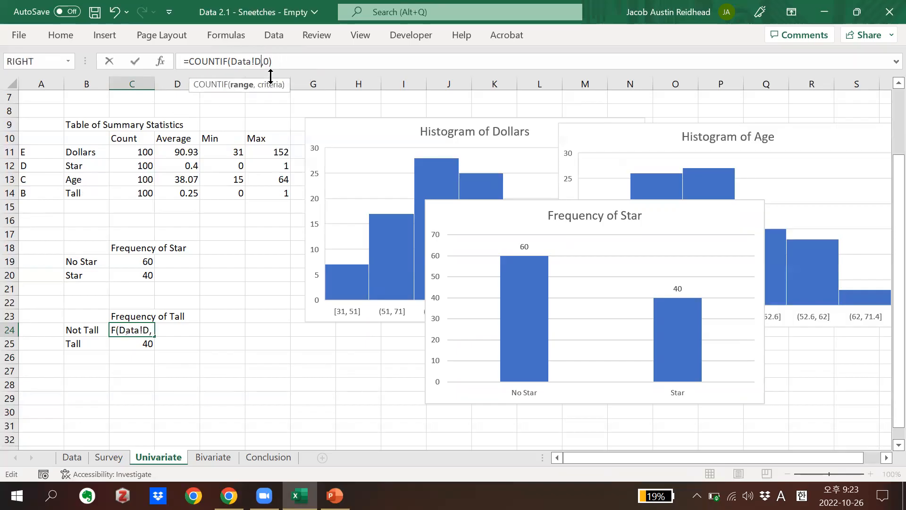
{"action": "key", "text": "Return"}
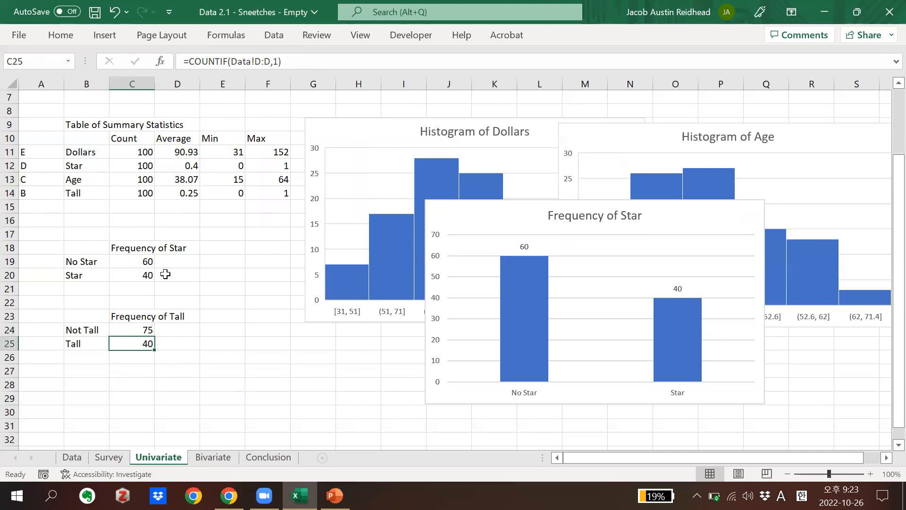
{"action": "left_click", "coordinate": [269, 63]}
{"action": "key", "text": "BackSpace"}
{"action": "key", "text": "BackSpace"}
{"action": "key", "text": "BackSpace"}
{"action": "type", "text": "B:B"}
{"action": "key", "text": "Return"}
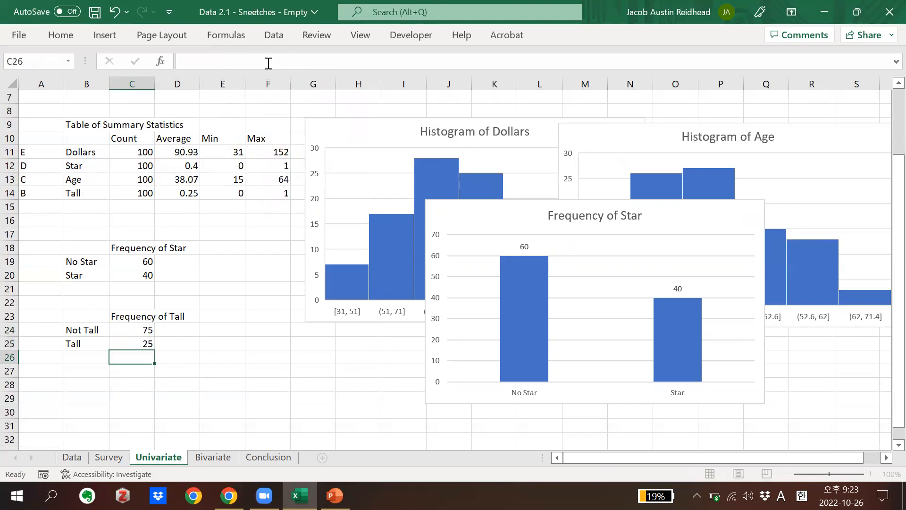
Compare the Tall average in the summary statistics table with the Tall count in the frequency table
{"action": "left_click", "coordinate": [193, 326]}
{"action": "left_click_drag", "start_coordinate": [138, 346], "coordinate": [89, 319]}
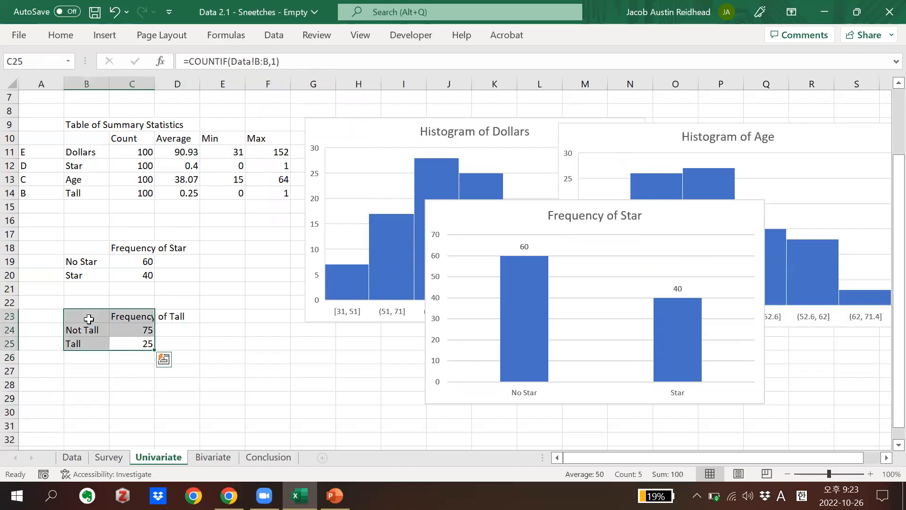
{"action": "left_click", "coordinate": [186, 195]}
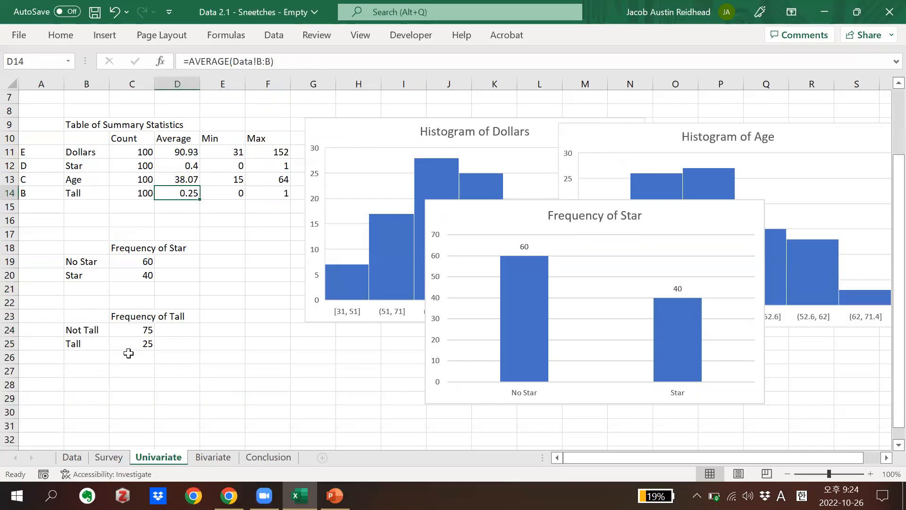
{"action": "left_click", "coordinate": [130, 339]}
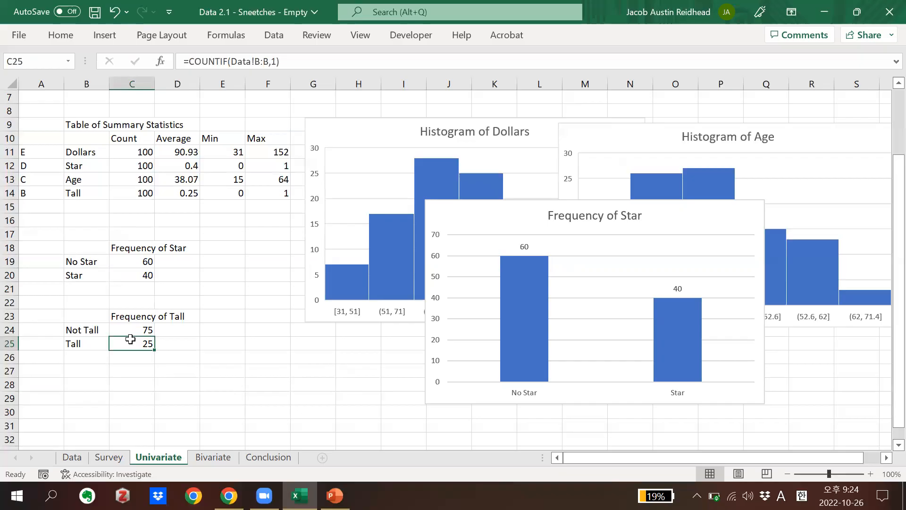
Insert a 2-D clustered column chart from B23:C25, move it over the frequency tables and add data labels
{"action": "left_click", "coordinate": [205, 352]}
{"action": "left_click_drag", "start_coordinate": [141, 344], "coordinate": [89, 315]}
{"action": "left_click", "coordinate": [105, 35]}
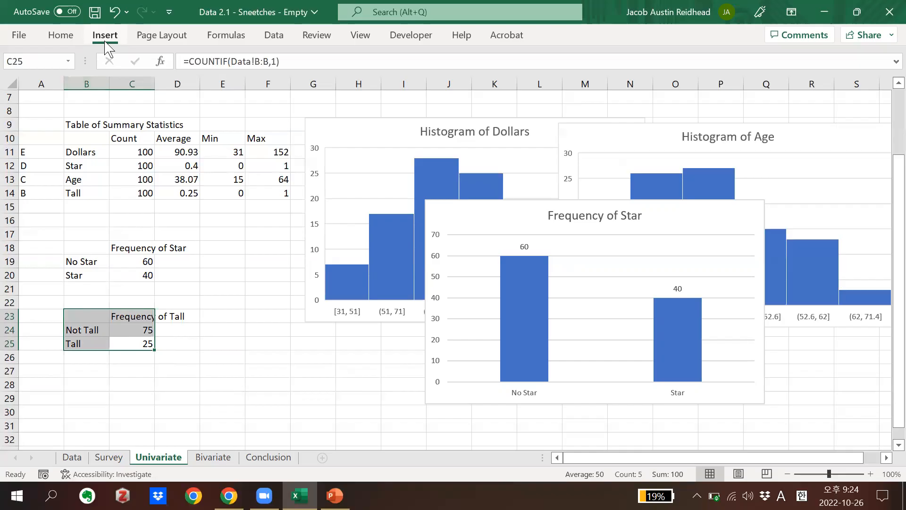
{"action": "left_click", "coordinate": [375, 56]}
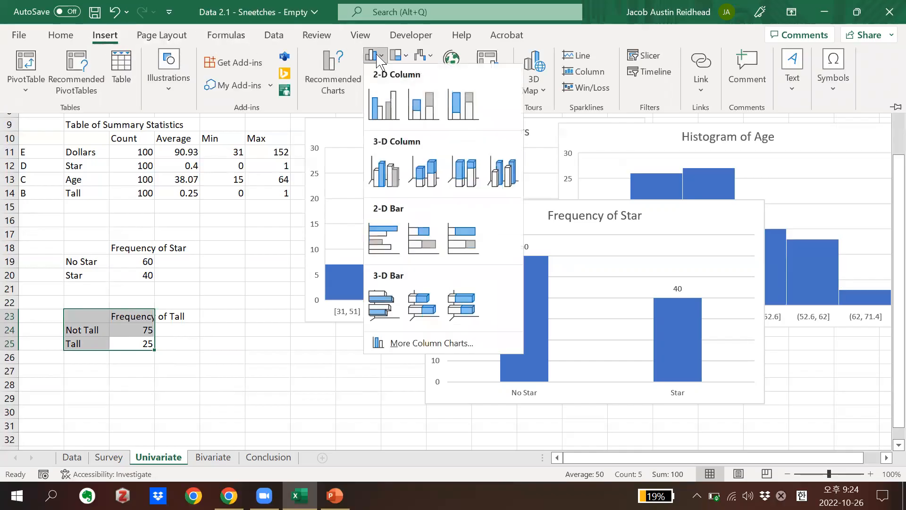
{"action": "left_click", "coordinate": [383, 106]}
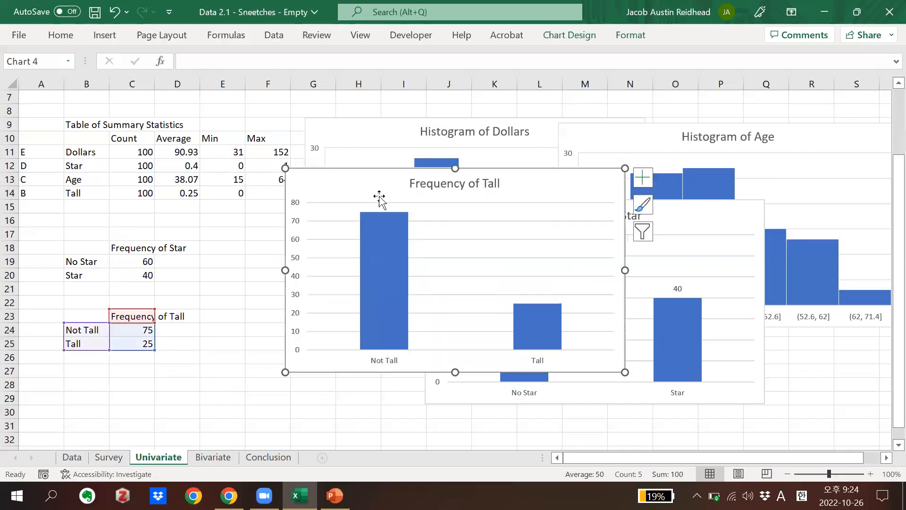
{"action": "left_click_drag", "start_coordinate": [372, 194], "coordinate": [179, 244]}
{"action": "left_click", "coordinate": [440, 235]}
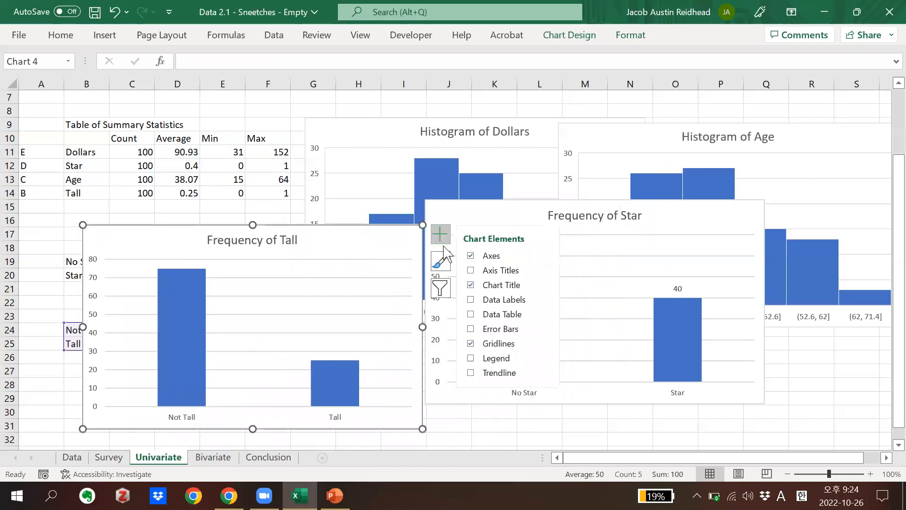
{"action": "left_click", "coordinate": [474, 302]}
Arrange the Frequency of Tall and Frequency of Star charts side by side over the lower part of the histograms, clear of the tables
{"action": "left_click", "coordinate": [362, 246]}
{"action": "left_click_drag", "start_coordinate": [362, 246], "coordinate": [500, 246]}
{"action": "left_click_drag", "start_coordinate": [551, 217], "coordinate": [653, 256]}
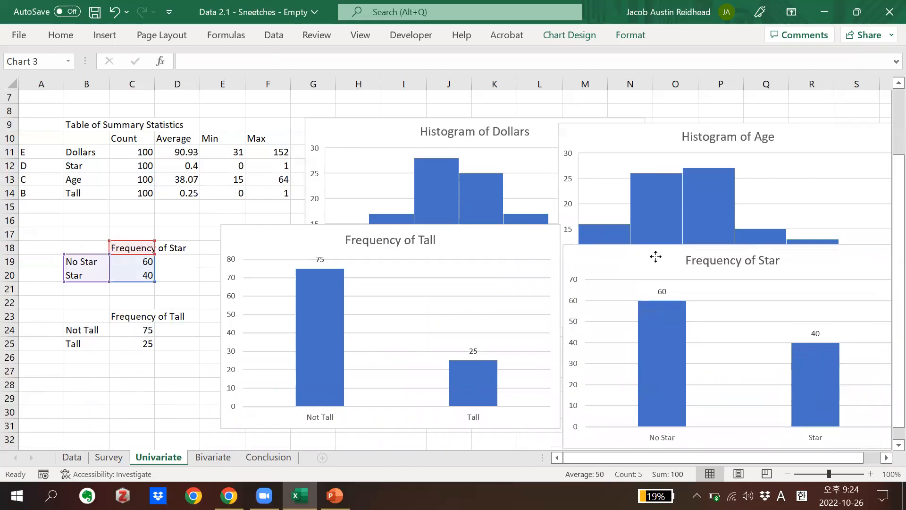
Switch to the Lecture 2.2 presentation in PowerPoint to review the Uni-variate Analysis slide
{"action": "left_click", "coordinate": [335, 495]}
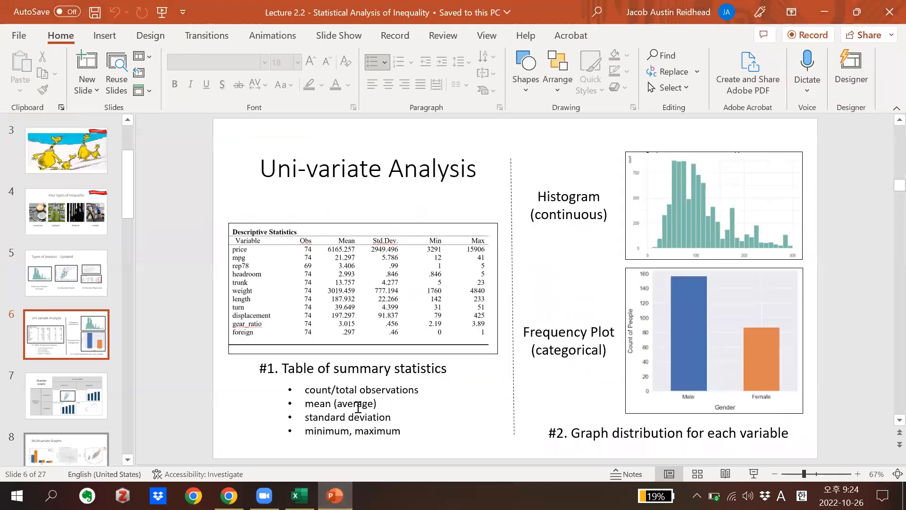
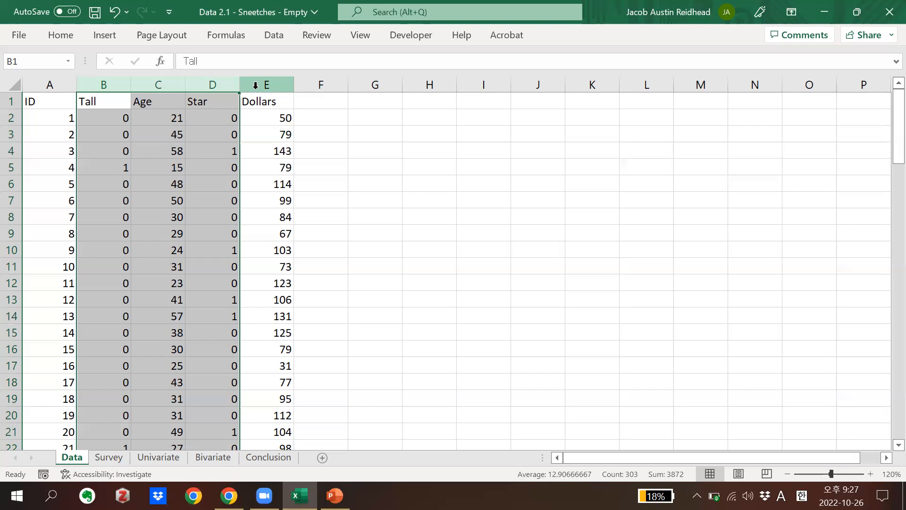
{"action": "left_click", "coordinate": [331, 118]}
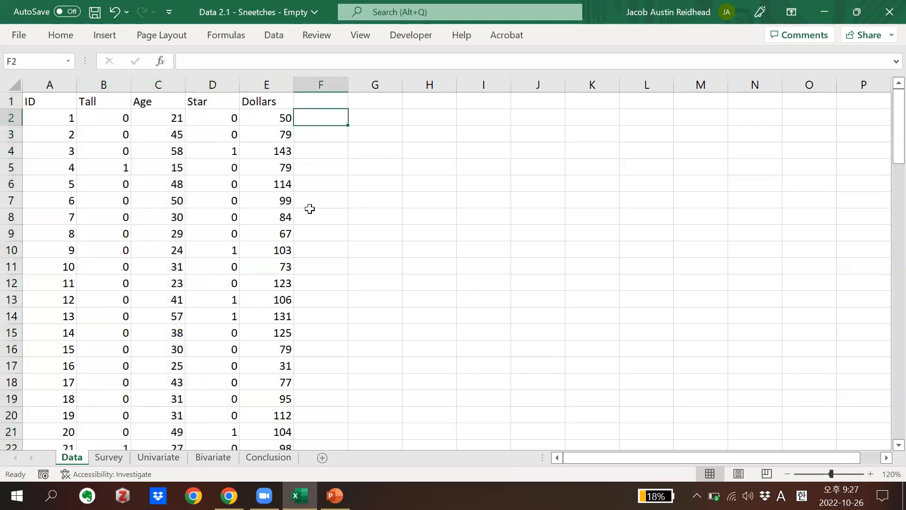
{"action": "left_click", "coordinate": [221, 458]}
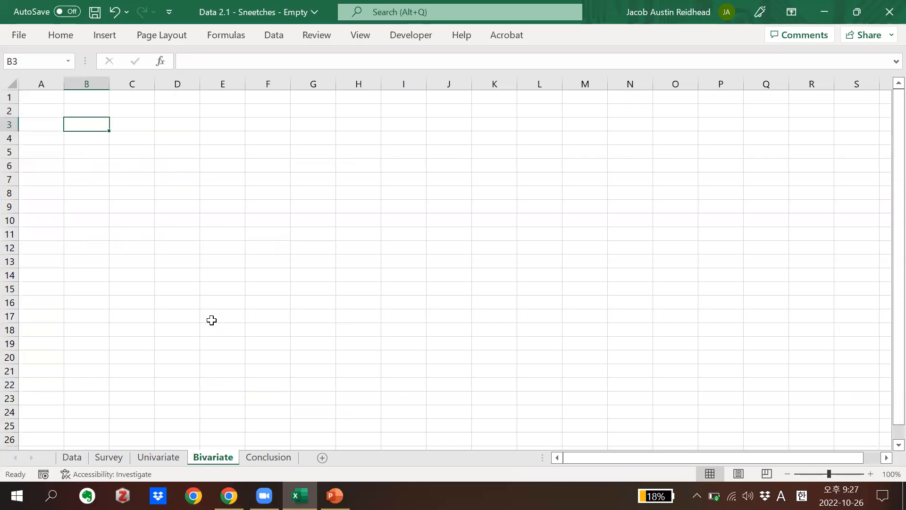
{"action": "left_click", "coordinate": [71, 458]}
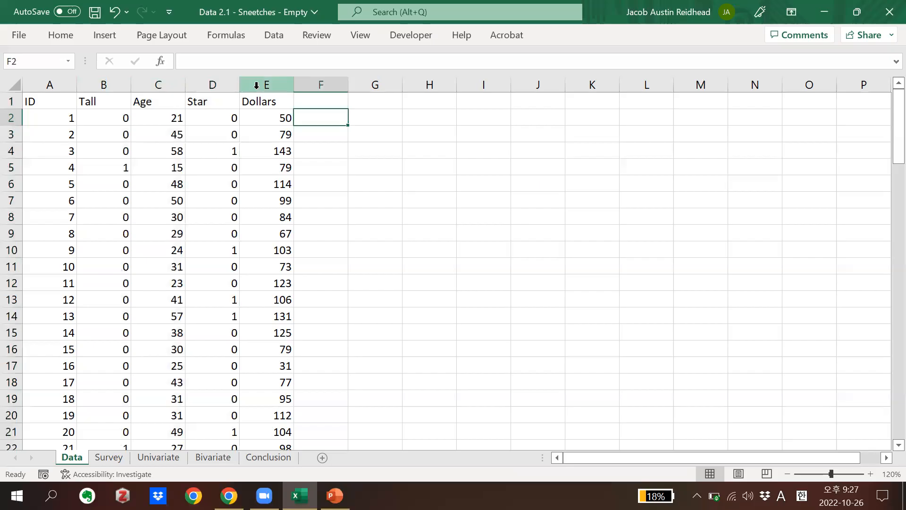
Insert a scatter chart of the Age and Dollars columns on the Data sheet and move it beside the data
{"action": "left_click", "coordinate": [256, 85]}
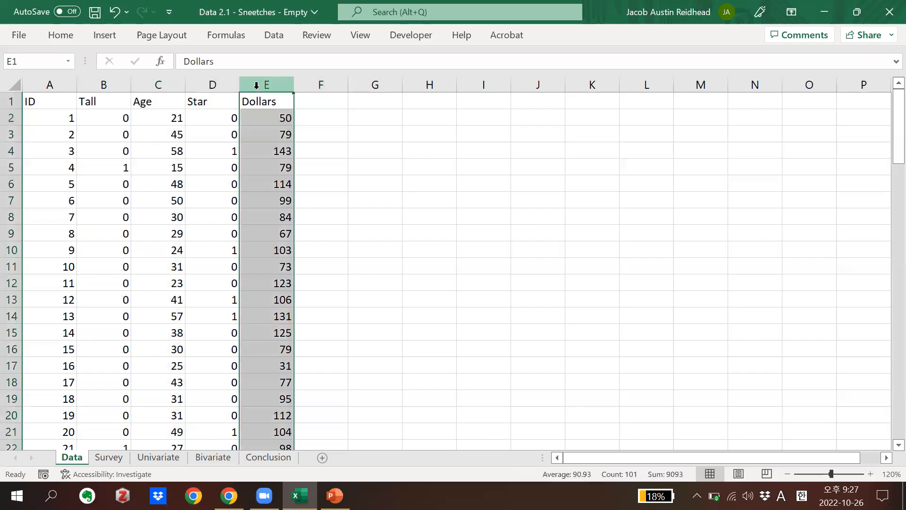
{"action": "left_click", "coordinate": [163, 79], "text": "ctrl"}
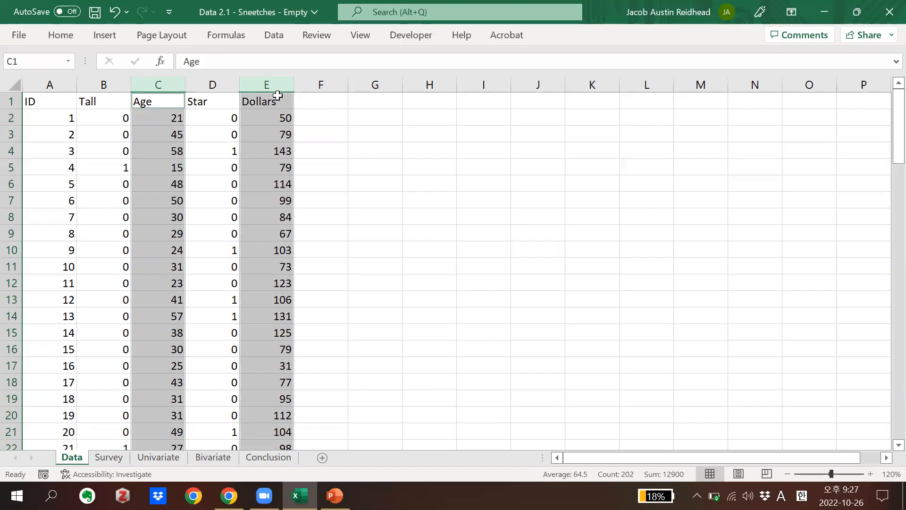
{"action": "left_click", "coordinate": [97, 40]}
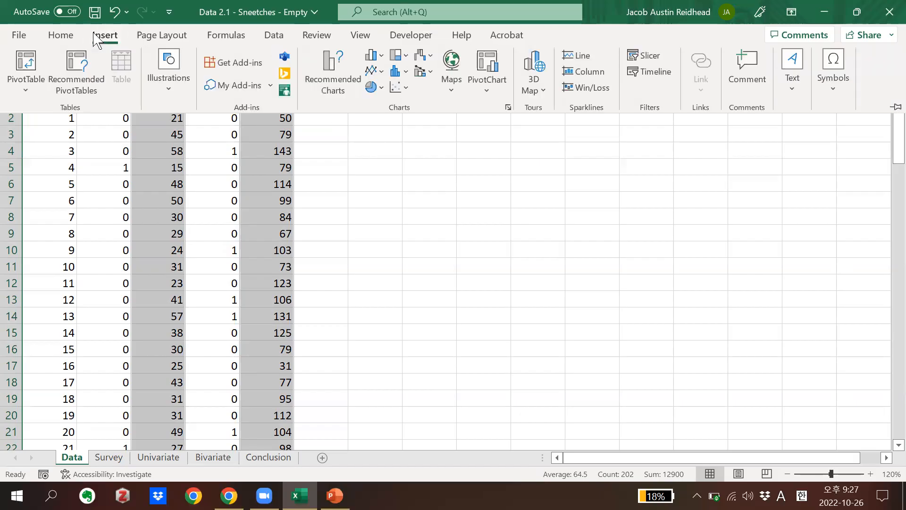
{"action": "left_click", "coordinate": [397, 88]}
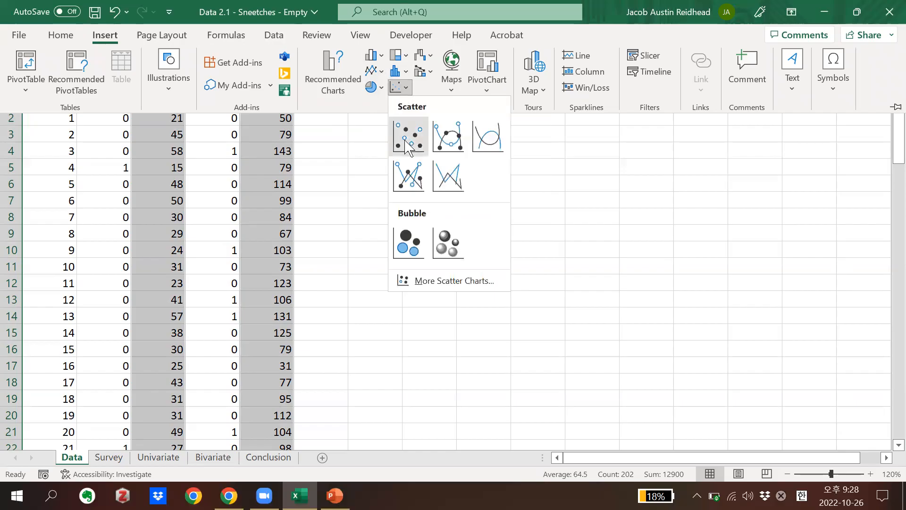
{"action": "left_click", "coordinate": [407, 146]}
{"action": "left_click_drag", "start_coordinate": [392, 159], "coordinate": [467, 143]}
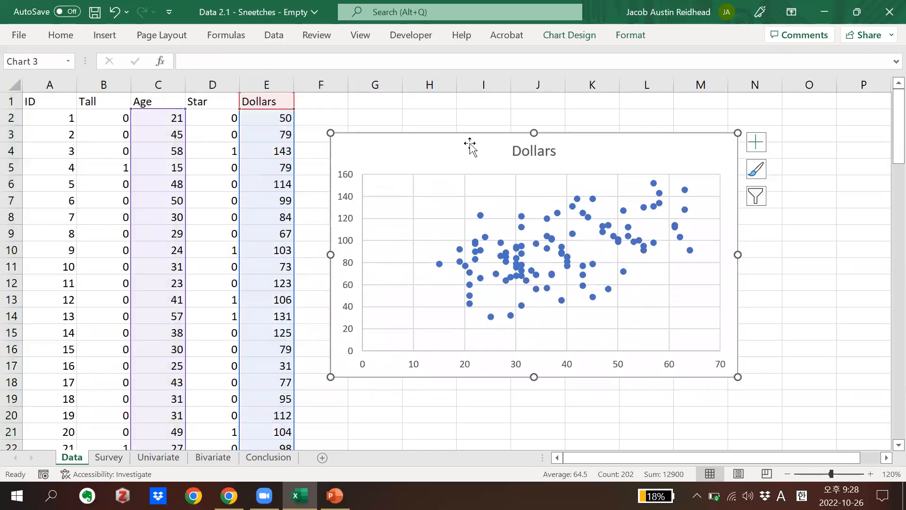
Retitle the scatter chart "Dollars by Age" and close the title formatting options
{"action": "double_click", "coordinate": [534, 150]}
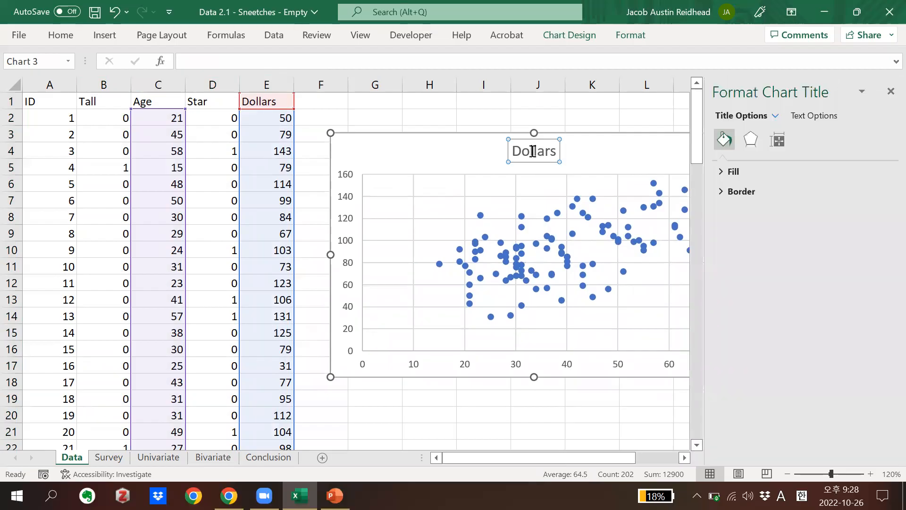
{"action": "double_click", "coordinate": [533, 151]}
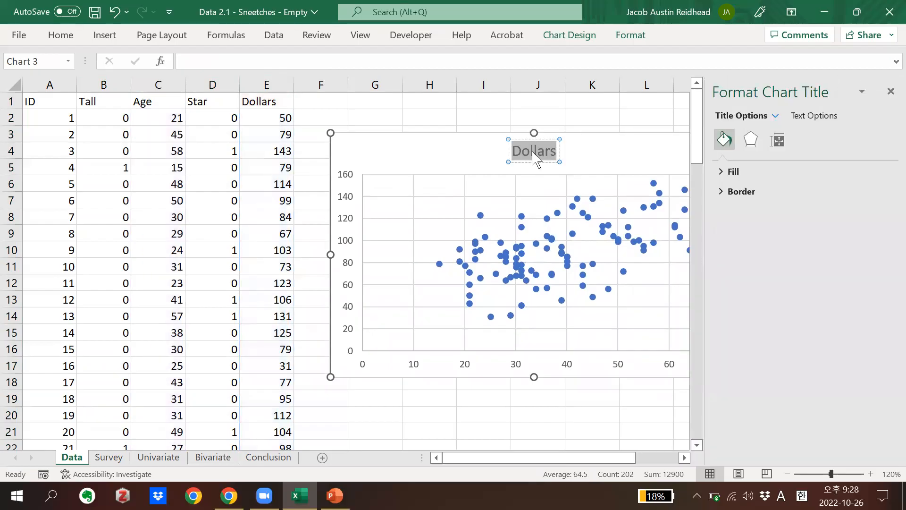
{"action": "type", "text": "Dal"}
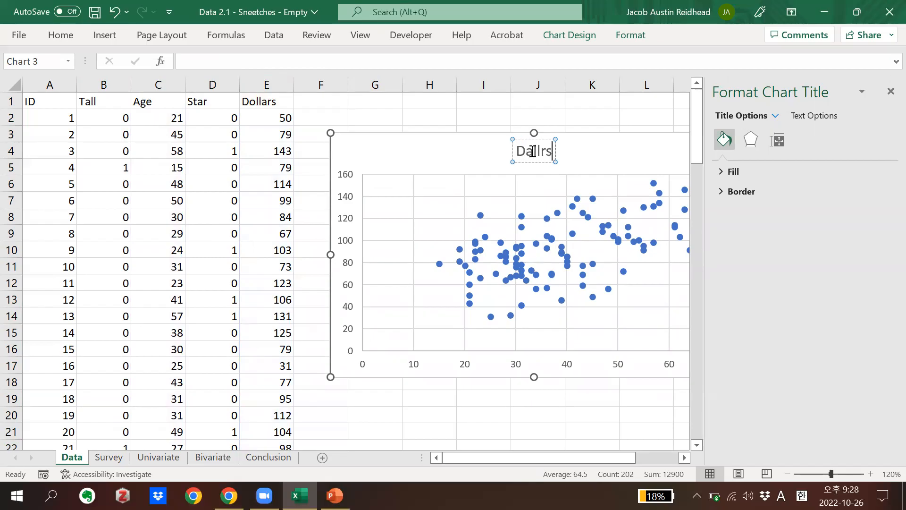
{"action": "key", "text": "BackSpace"}
{"action": "key", "text": "BackSpace"}
{"action": "type", "text": "ollar"}
{"action": "key", "text": "BackSpace"}
{"action": "key", "text": "BackSpace"}
{"action": "type", "text": "lars by "}
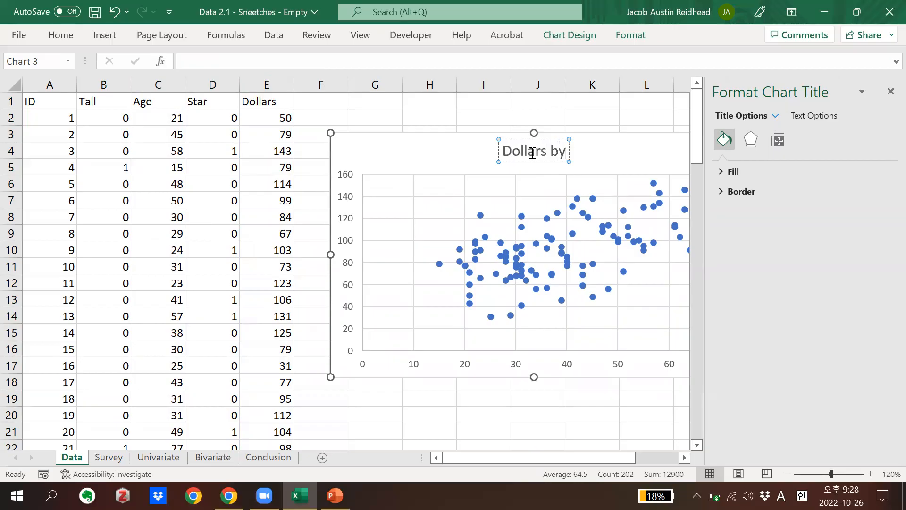
{"action": "type", "text": "Age"}
{"action": "left_click", "coordinate": [630, 117]}
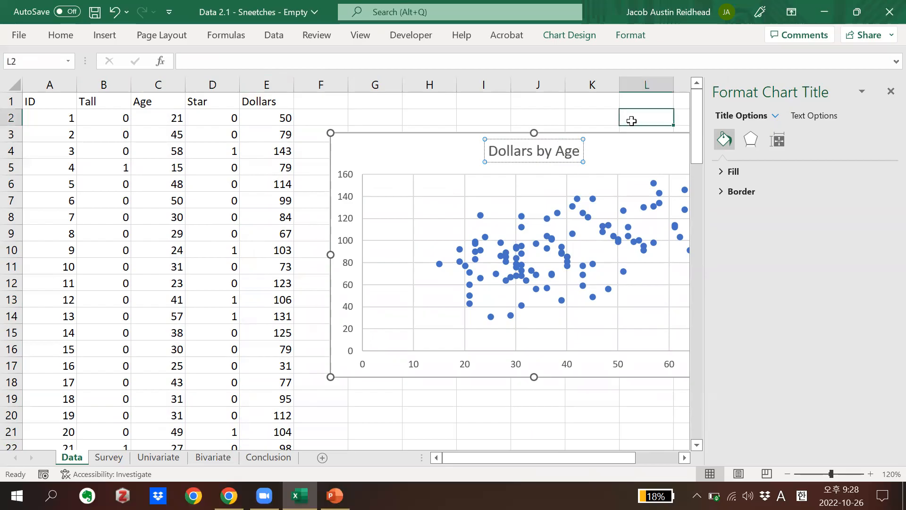
{"action": "left_click", "coordinate": [891, 91]}
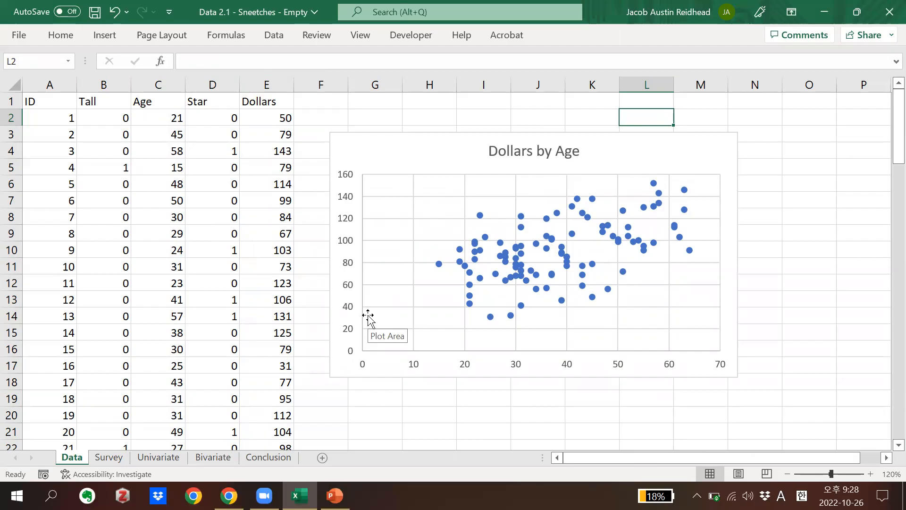
Add a trendline to the Dollars by Age scatter chart
{"action": "left_click", "coordinate": [679, 141]}
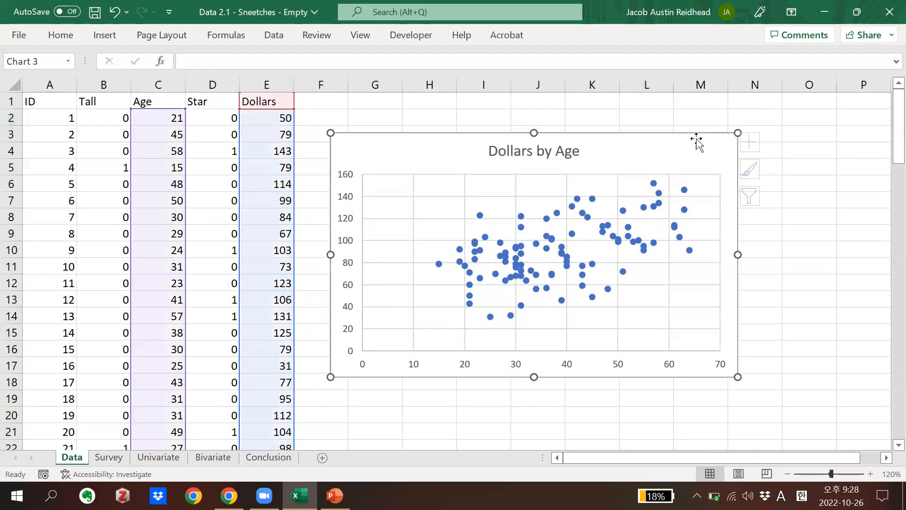
{"action": "left_click", "coordinate": [758, 142]}
{"action": "left_click", "coordinate": [787, 267]}
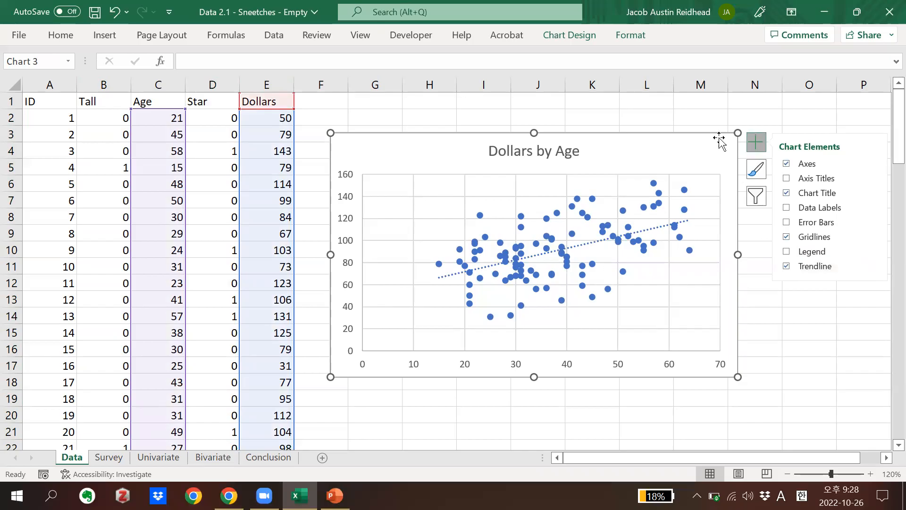
{"action": "left_click", "coordinate": [754, 141]}
{"action": "left_click", "coordinate": [752, 144]}
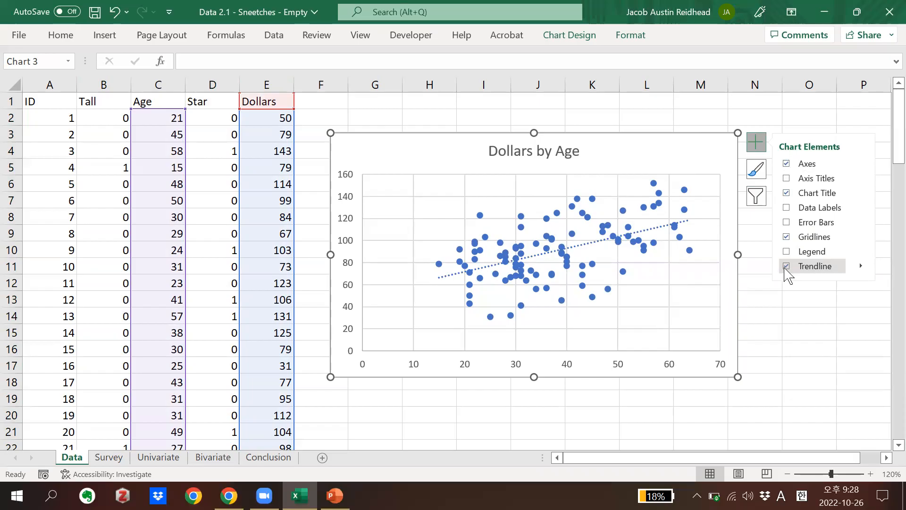
{"action": "left_click", "coordinate": [795, 298]}
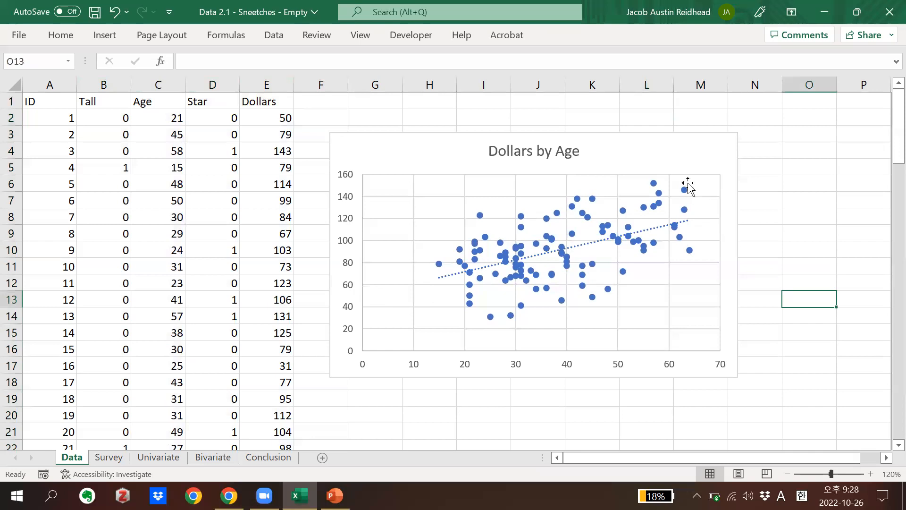
Move the Dollars by Age chart from the Data sheet to the Bivariate sheet, placing it over columns L to S
{"action": "left_click", "coordinate": [670, 163]}
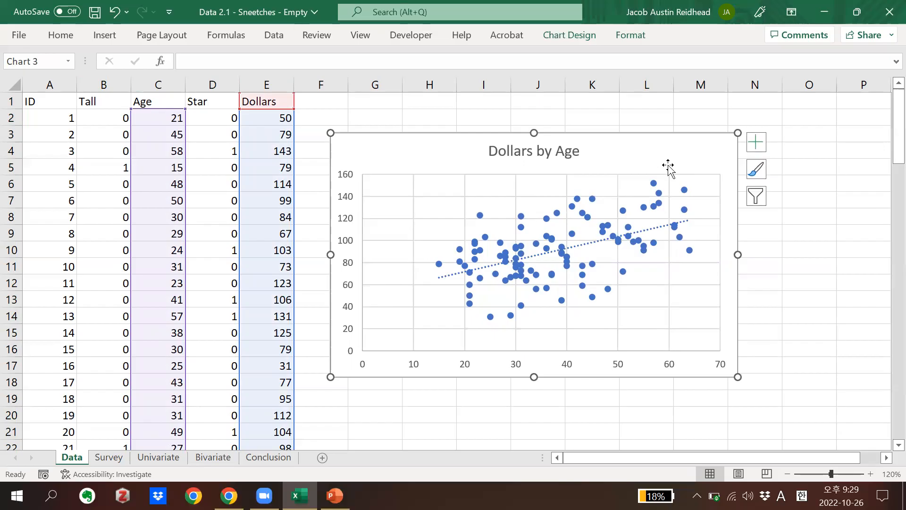
{"action": "key", "text": "ctrl+x"}
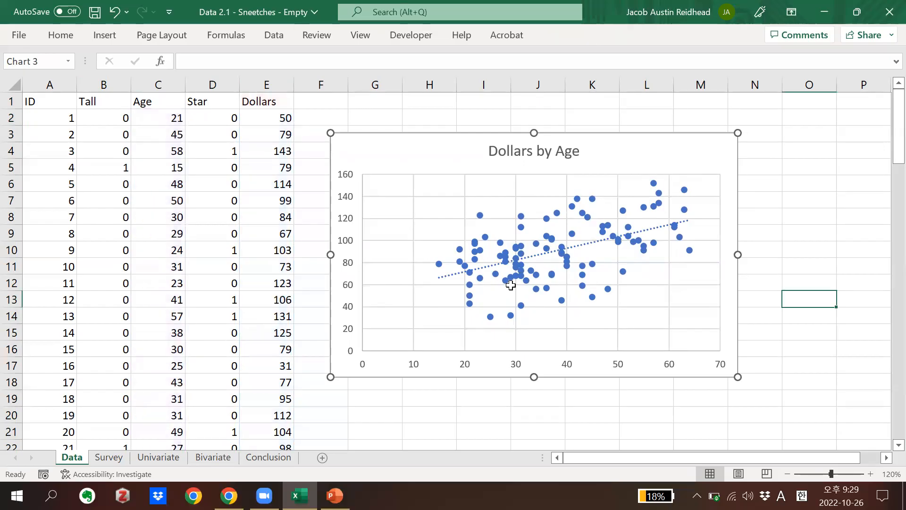
{"action": "left_click", "coordinate": [223, 460]}
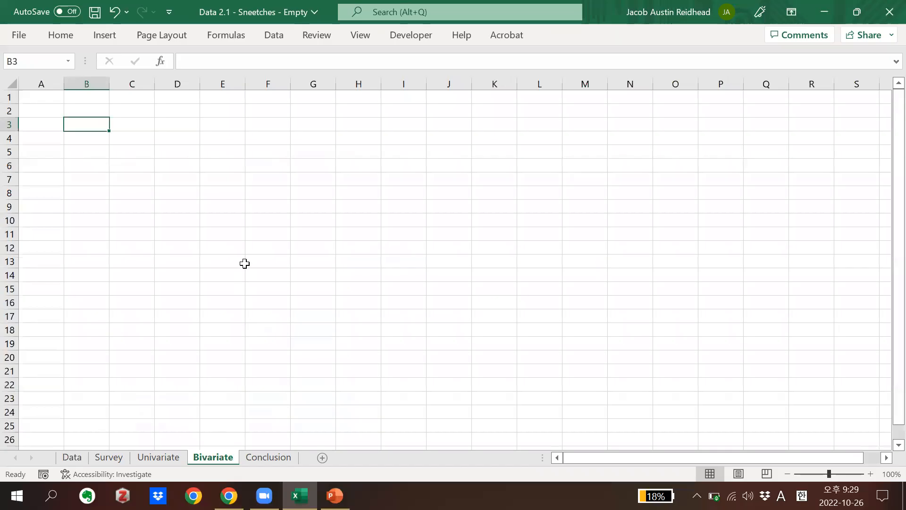
{"action": "key", "text": "ctrl+v"}
{"action": "left_click_drag", "start_coordinate": [312, 126], "coordinate": [763, 123]}
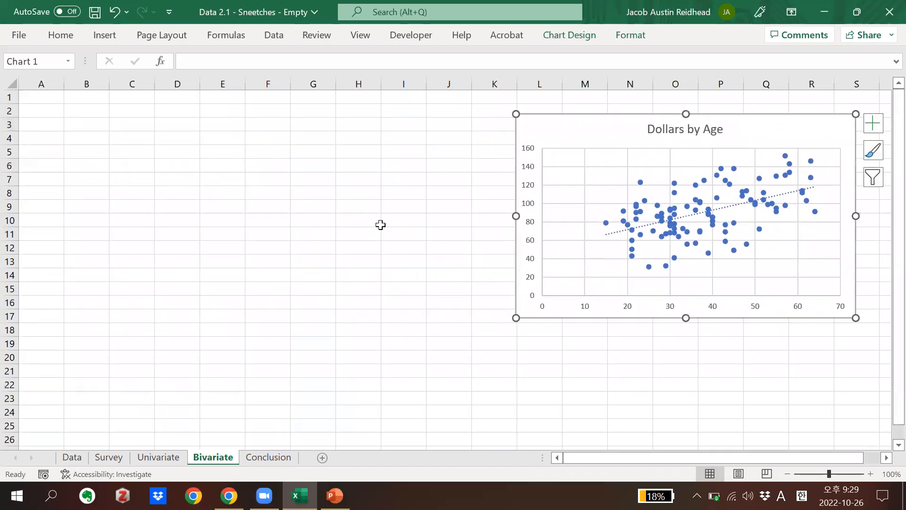
List the first bivariate plot on the Bivariate sheet with "scatter" in B2 and "Income ~ Age" in C2
{"action": "left_click", "coordinate": [82, 113]}
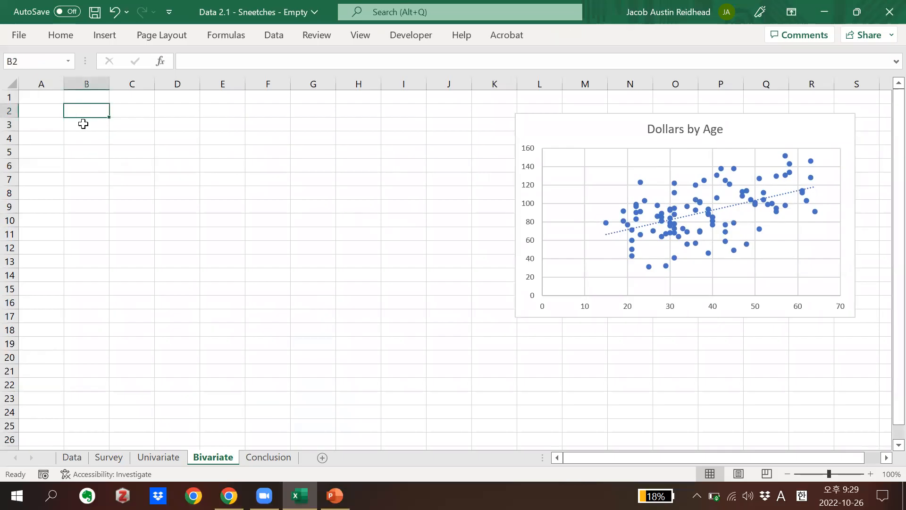
{"action": "type", "text": "Income ~ Age"}
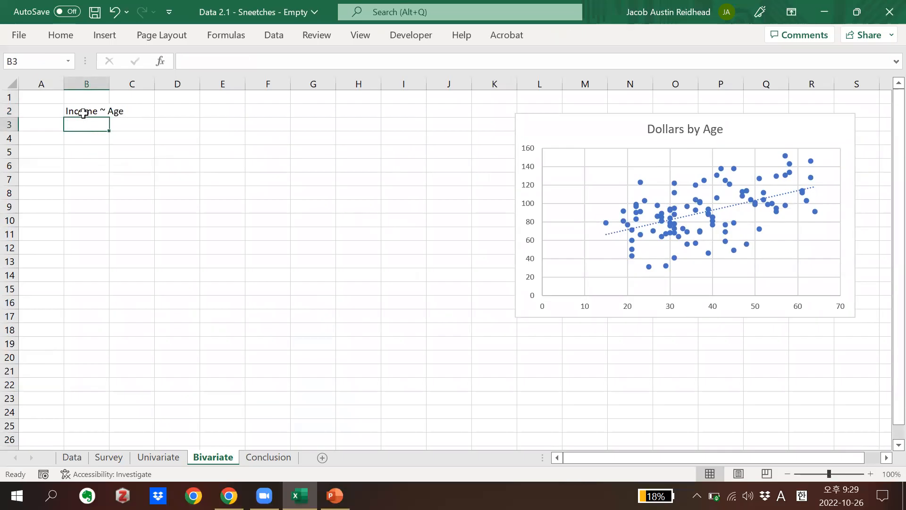
{"action": "left_click", "coordinate": [86, 112]}
{"action": "left_click_drag", "start_coordinate": [100, 124], "coordinate": [141, 121]}
{"action": "left_click", "coordinate": [86, 112]}
{"action": "type", "text": "scatter"}
{"action": "key", "text": "Return"}
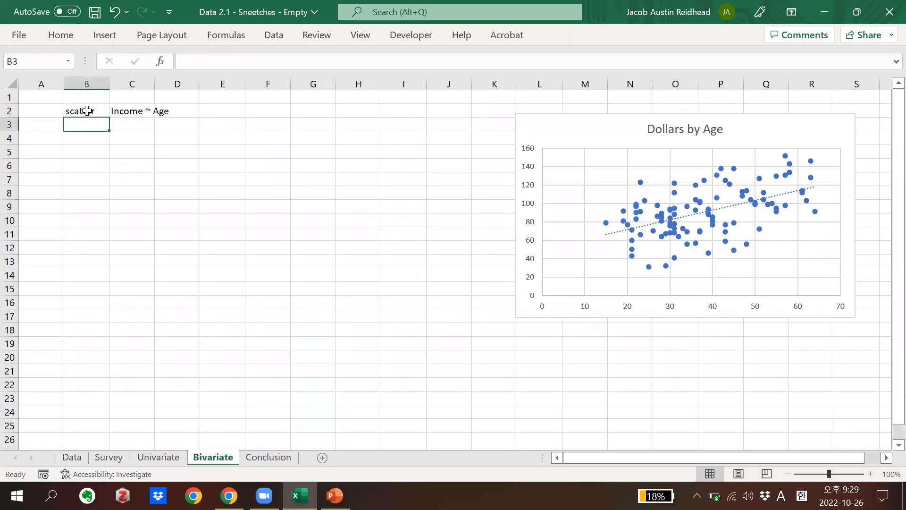
Add the second plot to the list with "box" in B3 and "Income ~ Star" in C3
{"action": "left_click", "coordinate": [129, 122]}
{"action": "key", "text": "shift+Right"}
{"action": "key", "text": "shift+Right"}
{"action": "key", "text": "shift+Right"}
{"action": "key", "text": "shift+Right"}
{"action": "key", "text": "shift+Right"}
{"action": "key", "text": "shift+Right"}
{"action": "key", "text": "shift+Right"}
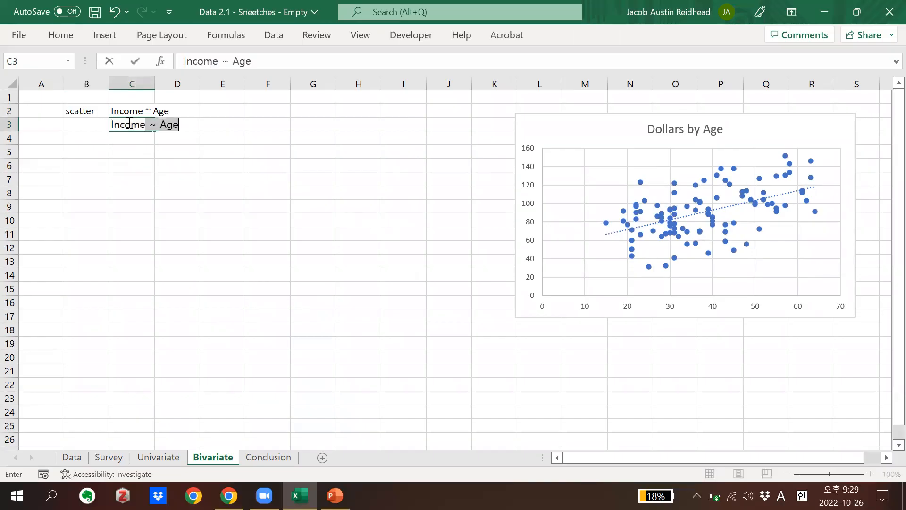
{"action": "type", "text": "Star"}
{"action": "key", "text": "Return"}
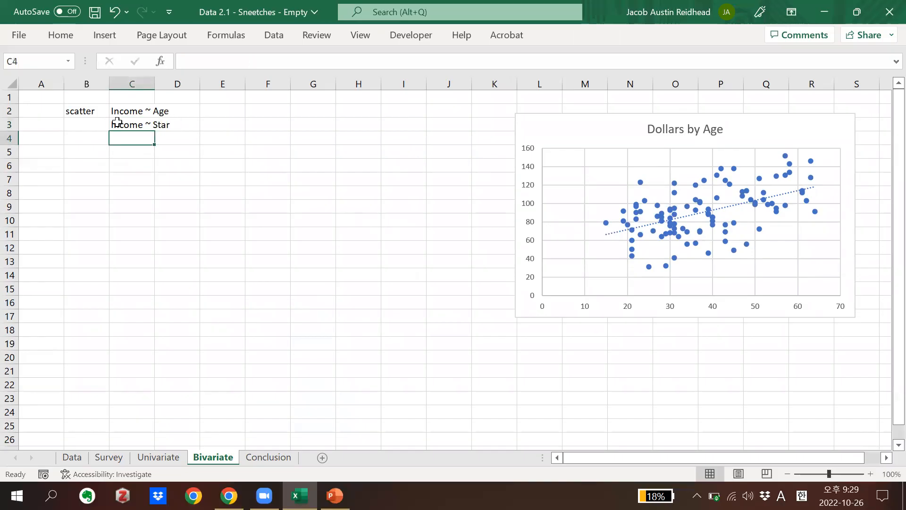
{"action": "left_click", "coordinate": [82, 125]}
{"action": "type", "text": "box"}
{"action": "key", "text": "ctrl+Return"}
{"action": "key", "text": "Return"}
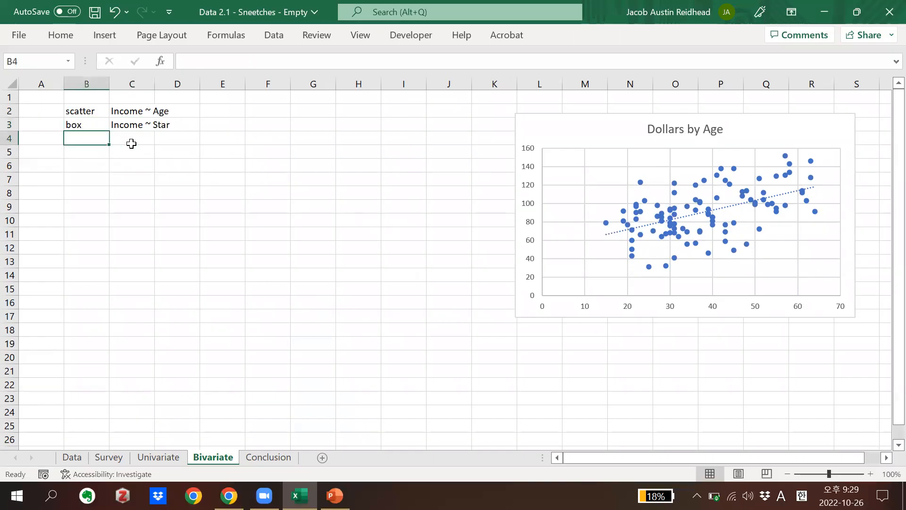
Add the third plot to the list with "box" in B4 and "Income ~ Tall" in C4
{"action": "left_click", "coordinate": [134, 138]}
{"action": "type", "text": "Income ~ Tall"}
{"action": "key", "text": "Return"}
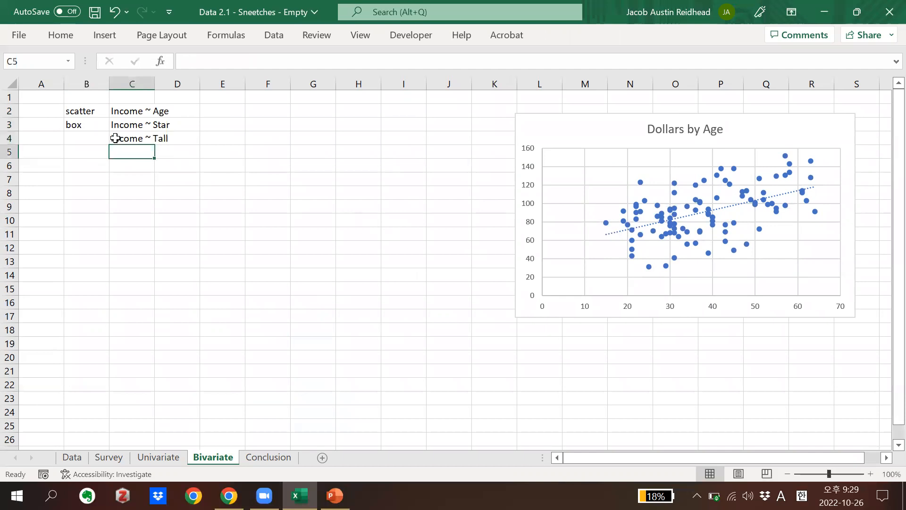
{"action": "left_click", "coordinate": [82, 139]}
{"action": "type", "text": "box"}
{"action": "key", "text": "Return"}
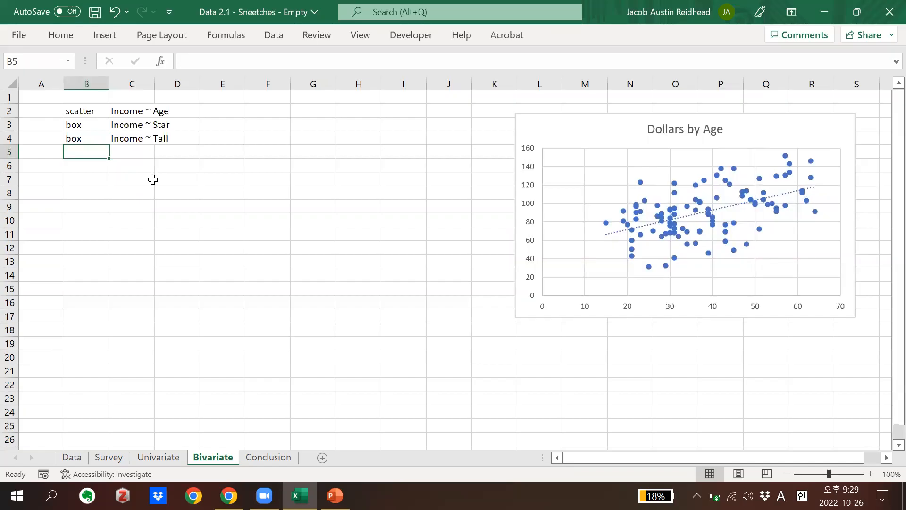
Replace "Income" with "Dollars" in the three plot formulas in C2:C4
{"action": "double_click", "coordinate": [129, 111]}
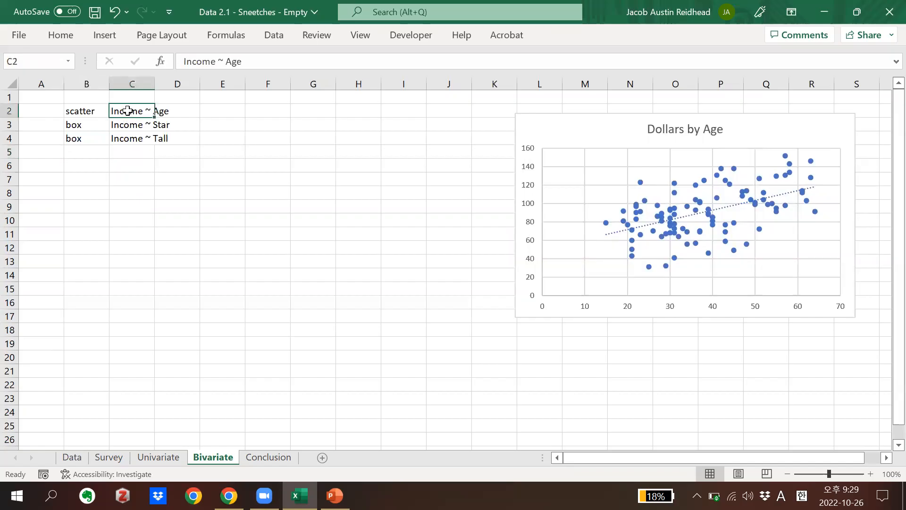
{"action": "double_click", "coordinate": [129, 111]}
{"action": "type", "text": "Dollars"}
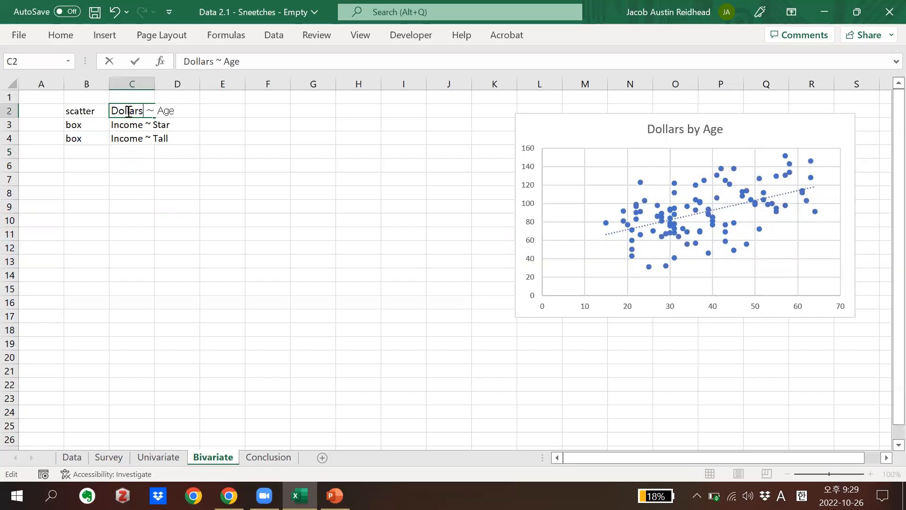
{"action": "left_click", "coordinate": [126, 124]}
{"action": "double_click", "coordinate": [126, 124]}
{"action": "type", "text": "Doll"}
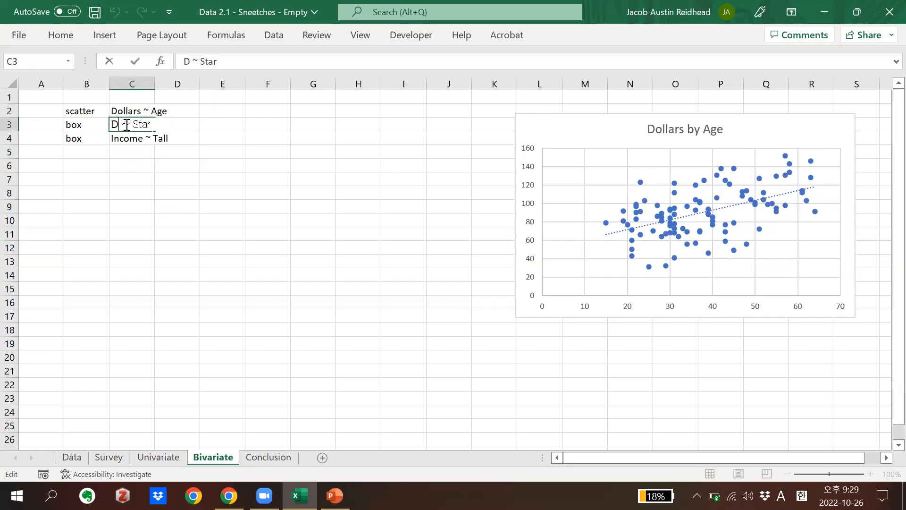
{"action": "type", "text": "ars"}
{"action": "left_click", "coordinate": [126, 138]}
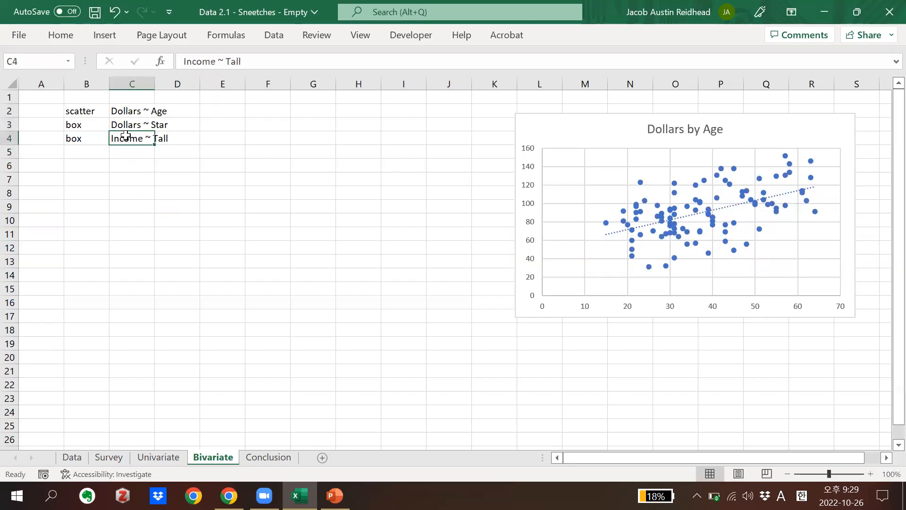
{"action": "double_click", "coordinate": [126, 137]}
{"action": "double_click", "coordinate": [126, 137]}
{"action": "type", "text": "Dollars"}
{"action": "key", "text": "Return"}
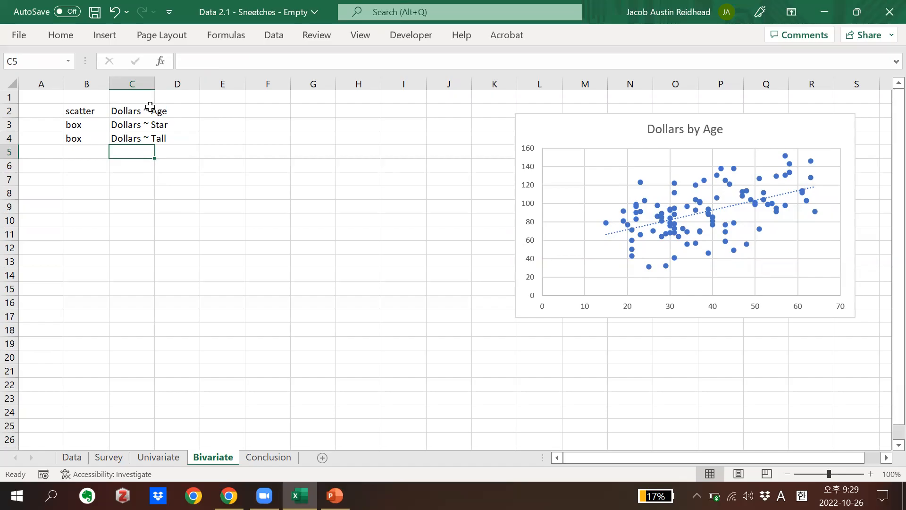
Widen column C on the Bivariate sheet and shift the Frequency of Tall chart slightly on the Univariate sheet
{"action": "left_click_drag", "start_coordinate": [158, 84], "coordinate": [190, 101]}
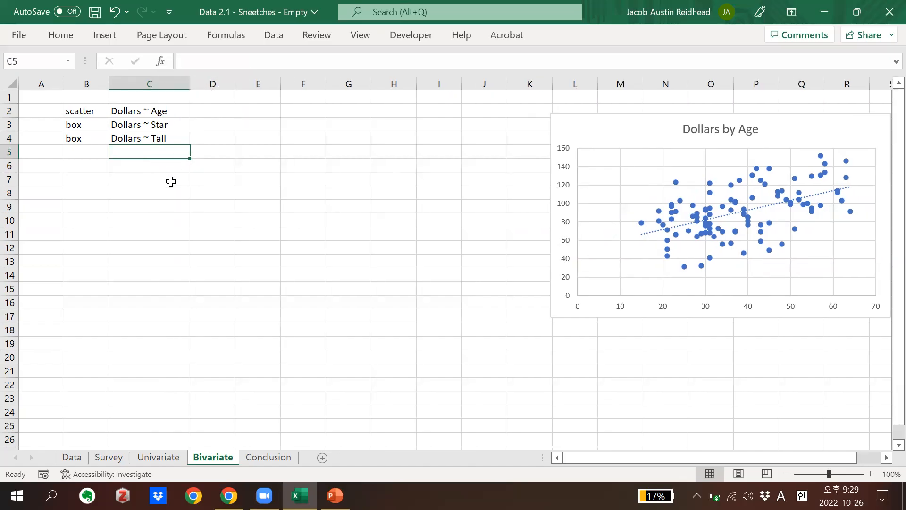
{"action": "left_click", "coordinate": [172, 457]}
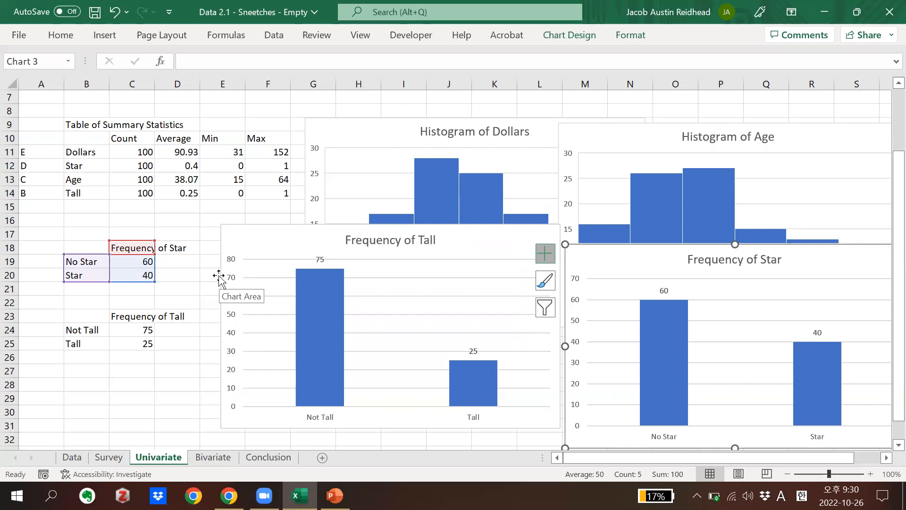
{"action": "left_click_drag", "start_coordinate": [272, 250], "coordinate": [259, 246]}
{"action": "left_click", "coordinate": [208, 456]}
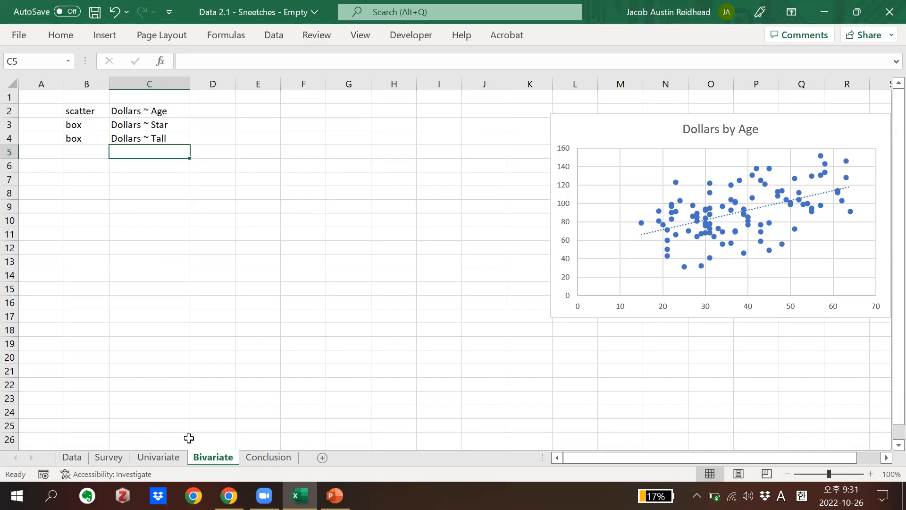
Copy the Frequency of Star table from the Univariate sheet to B8 on the Bivariate sheet
{"action": "left_click", "coordinate": [161, 457]}
{"action": "left_click_drag", "start_coordinate": [95, 250], "coordinate": [141, 279]}
{"action": "key", "text": "ctrl+c"}
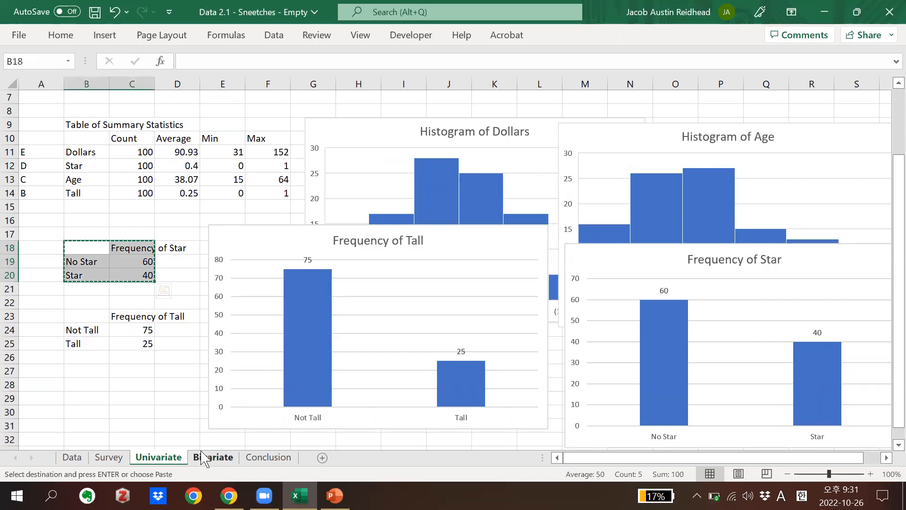
{"action": "left_click", "coordinate": [211, 457]}
{"action": "left_click", "coordinate": [100, 190]}
{"action": "key", "text": "ctrl+v"}
{"action": "left_click", "coordinate": [177, 304]}
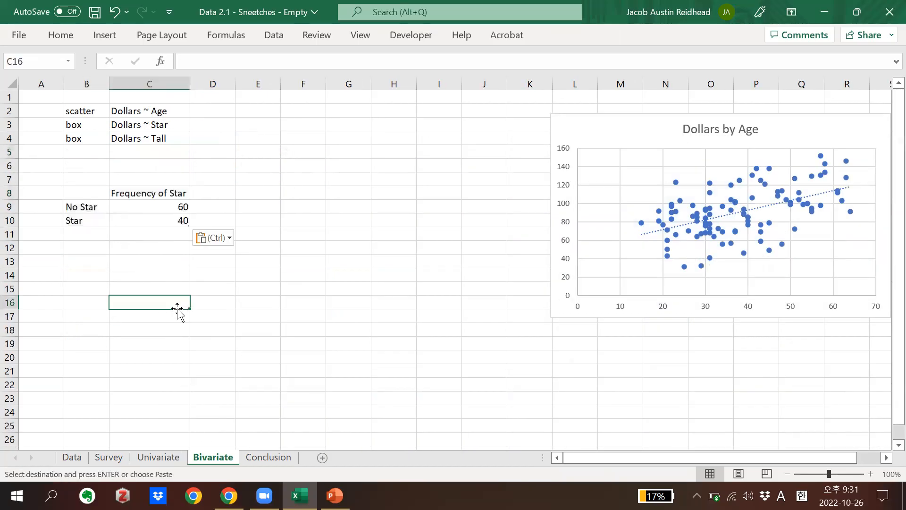
Copy both frequency tables, B18:C25 on the Univariate sheet, to the Bivariate sheet starting at B8
{"action": "left_click", "coordinate": [152, 460]}
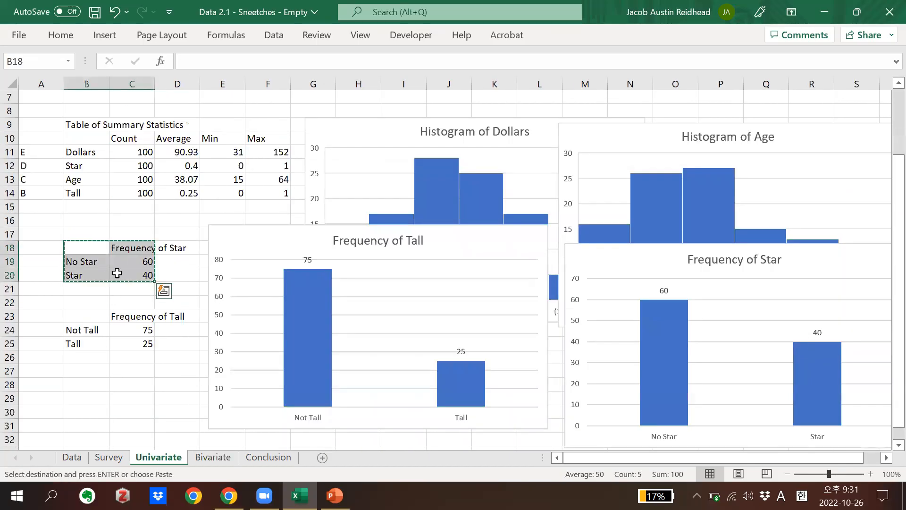
{"action": "left_click_drag", "start_coordinate": [83, 243], "coordinate": [141, 345]}
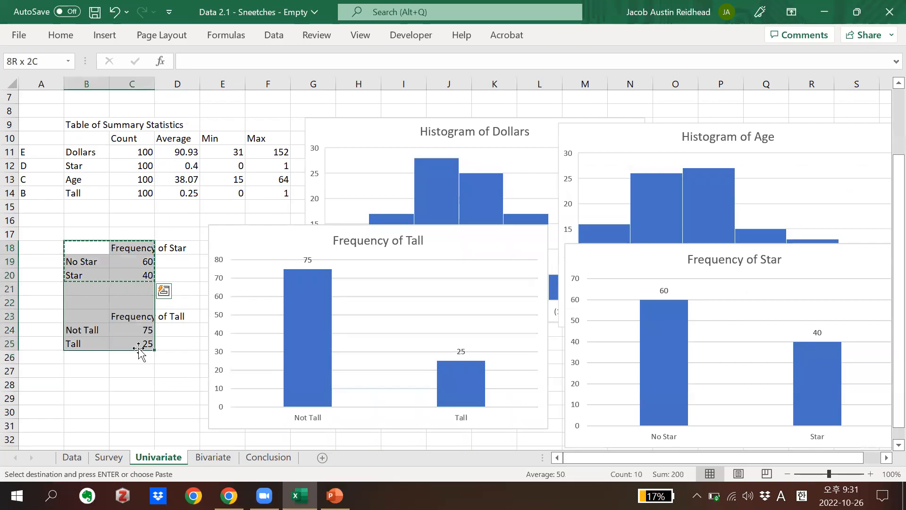
{"action": "key", "text": "ctrl+c"}
{"action": "left_click", "coordinate": [211, 459]}
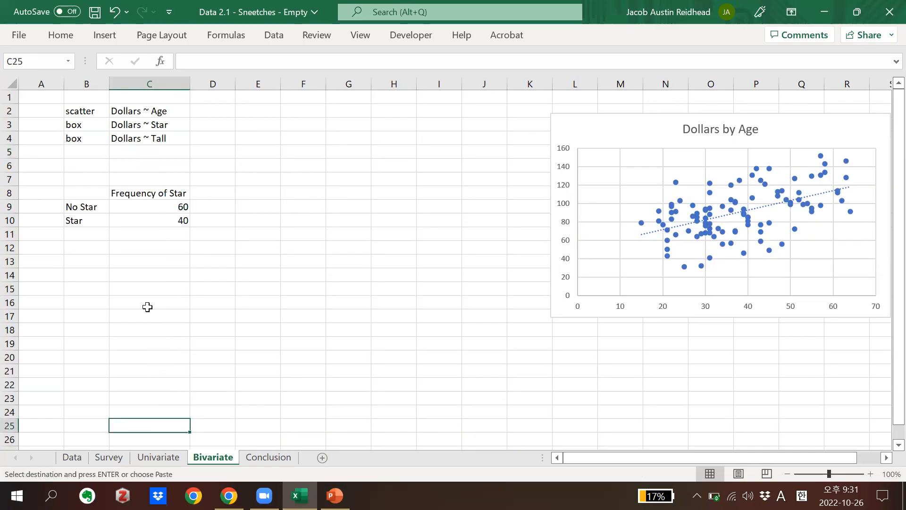
{"action": "left_click", "coordinate": [94, 192]}
{"action": "key", "text": "ctrl+v"}
{"action": "left_click", "coordinate": [162, 360]}
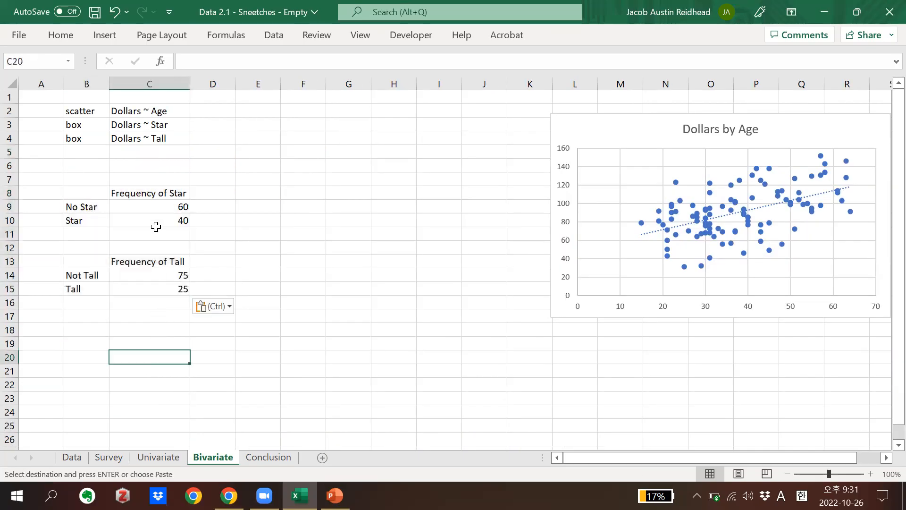
Retitle the Star table in C8 of the Bivariate sheet as "Average Dollars by Star"
{"action": "left_click", "coordinate": [134, 194]}
{"action": "double_click", "coordinate": [134, 194]}
{"action": "triple_click", "coordinate": [136, 194]}
{"action": "key", "text": "BackSpace"}
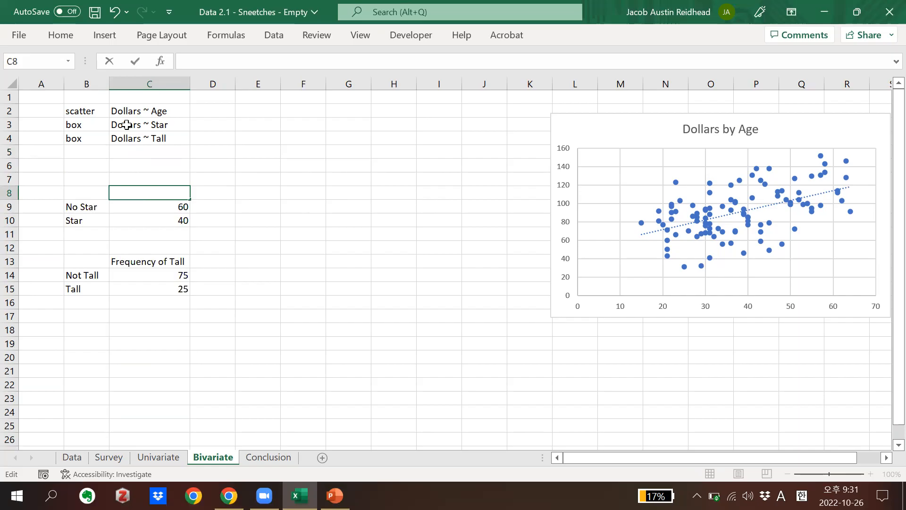
{"action": "type", "text": "Average Dollars"}
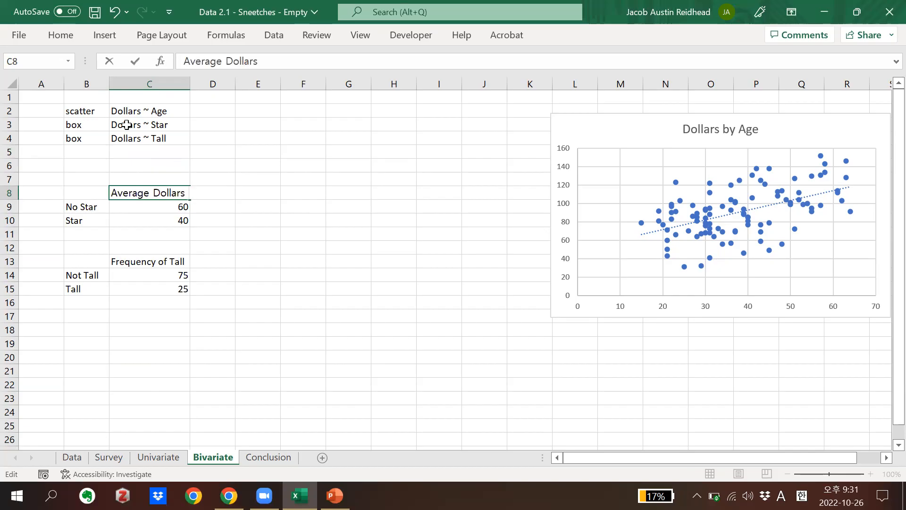
{"action": "type", "text": " by Star"}
{"action": "key", "text": "Return"}
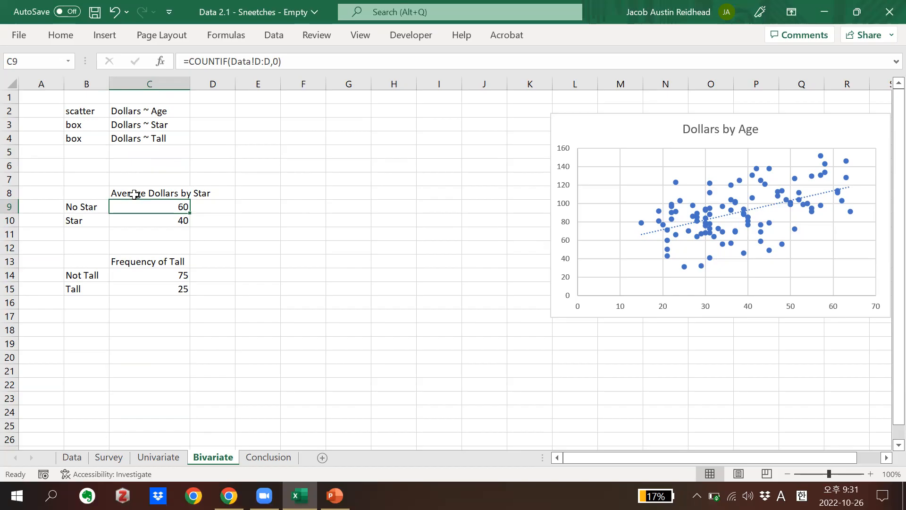
Retitle the Tall table in C13 as "Average Dollars by Tall"
{"action": "left_click", "coordinate": [137, 226]}
{"action": "left_click", "coordinate": [140, 262]}
{"action": "double_click", "coordinate": [139, 261]}
{"action": "double_click", "coordinate": [140, 261]}
{"action": "type", "text": "Average"}
{"action": "type", "text": " Dolla"}
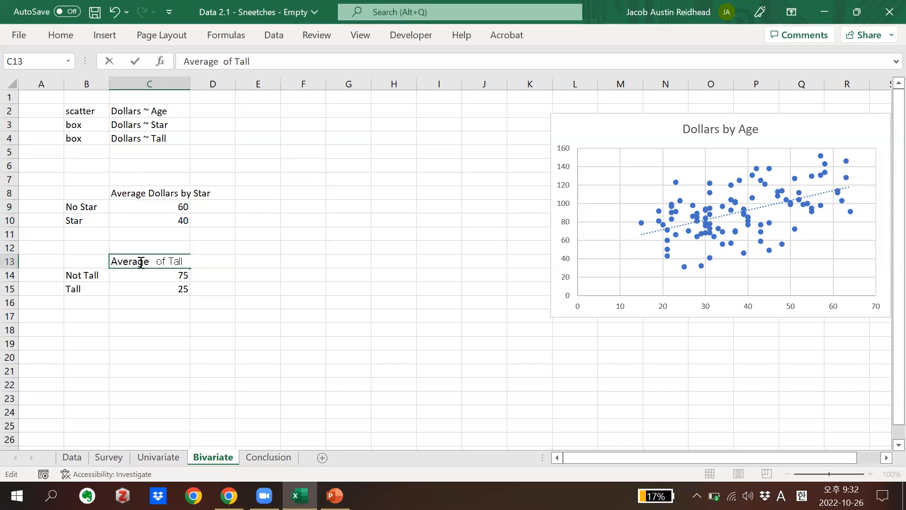
{"action": "type", "text": "rs by Tall"}
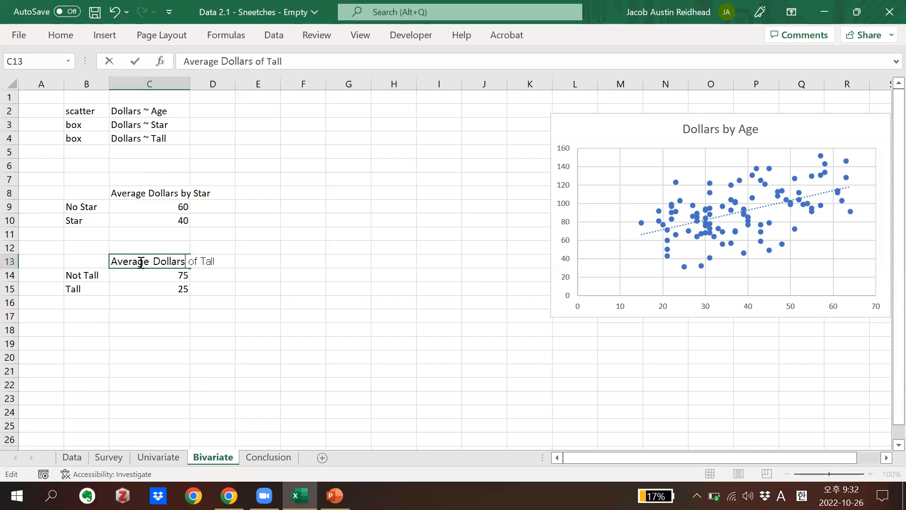
{"action": "key", "text": "Delete"}
{"action": "key", "text": "Delete"}
Clear the copied counts from C9:C10 and C14:C15 in the two average tables
{"action": "key", "text": "Delete"}
{"action": "key", "text": "Delete"}
{"action": "key", "text": "Delete"}
{"action": "key", "text": "Delete"}
{"action": "key", "text": "Delete"}
{"action": "key", "text": "Delete"}
{"action": "left_click", "coordinate": [141, 221]}
{"action": "left_click_drag", "start_coordinate": [145, 206], "coordinate": [146, 216]}
{"action": "key", "text": "Delete"}
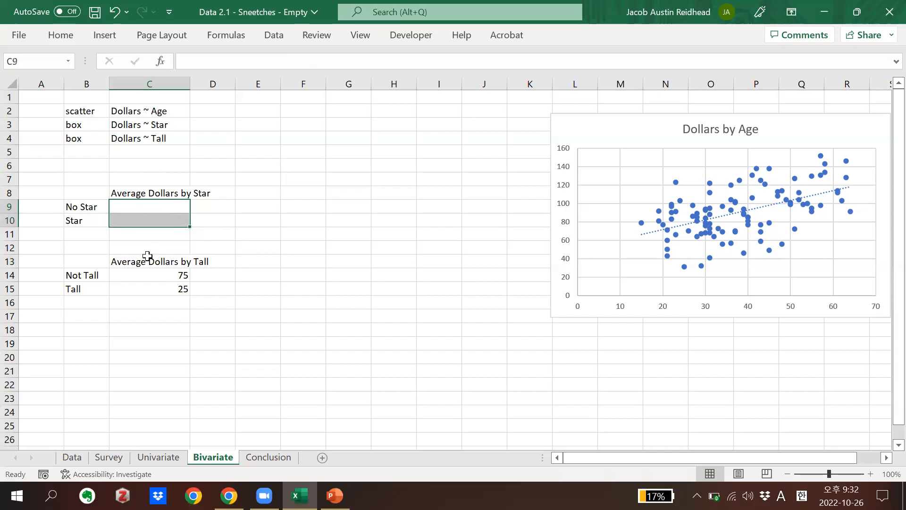
{"action": "left_click_drag", "start_coordinate": [151, 275], "coordinate": [151, 285]}
{"action": "key", "text": "Delete"}
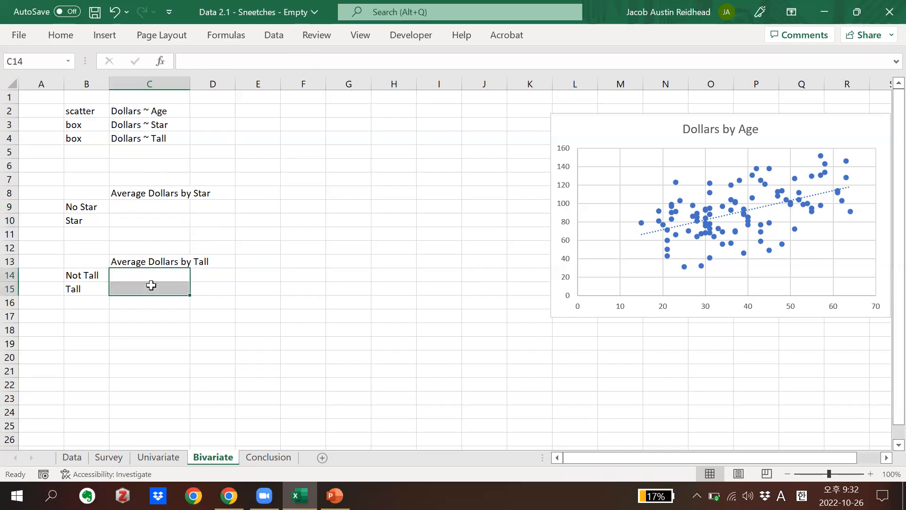
Enter =AVERAGEIF(Data!D:D,0,Data!E:E) in C9 to average Dollars for the No Star group
{"action": "left_click", "coordinate": [137, 220]}
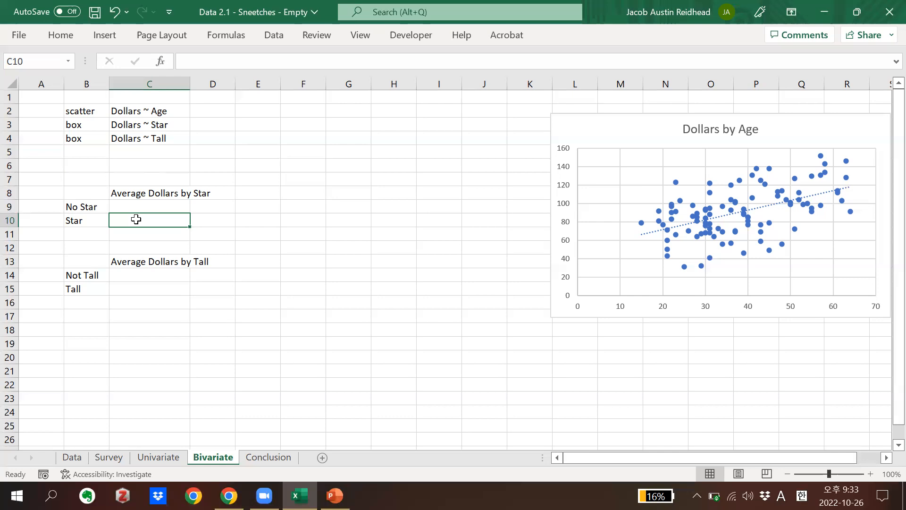
{"action": "key", "text": "Up"}
{"action": "type", "text": "=av"}
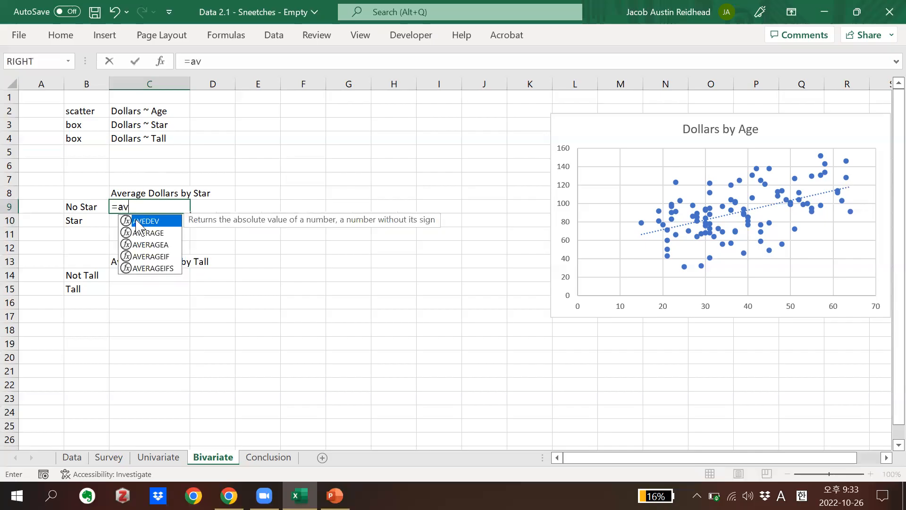
{"action": "type", "text": "erageif("}
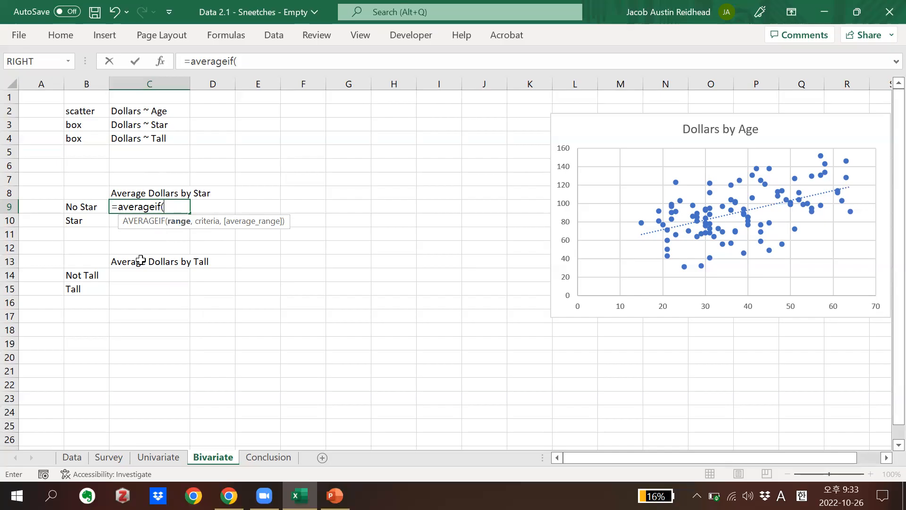
{"action": "left_click", "coordinate": [74, 459]}
{"action": "left_click", "coordinate": [214, 84]}
{"action": "type", "text": ","}
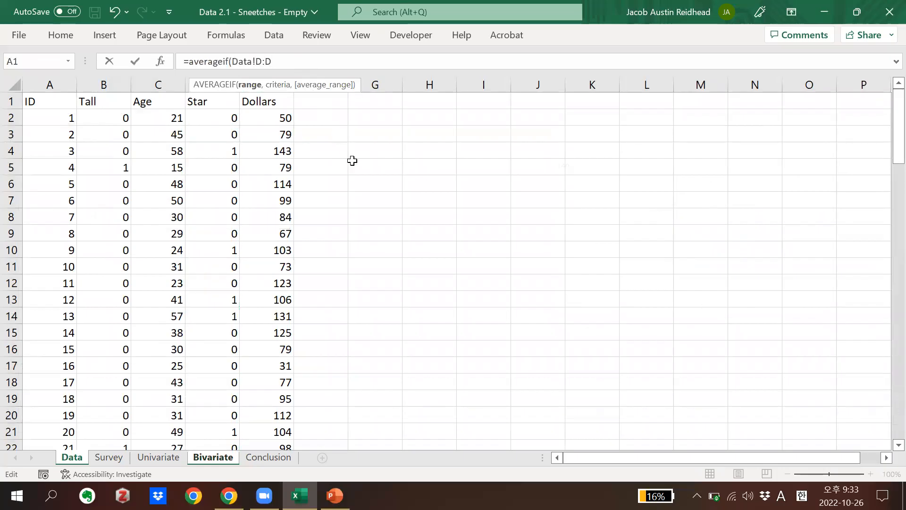
{"action": "type", "text": "0"}
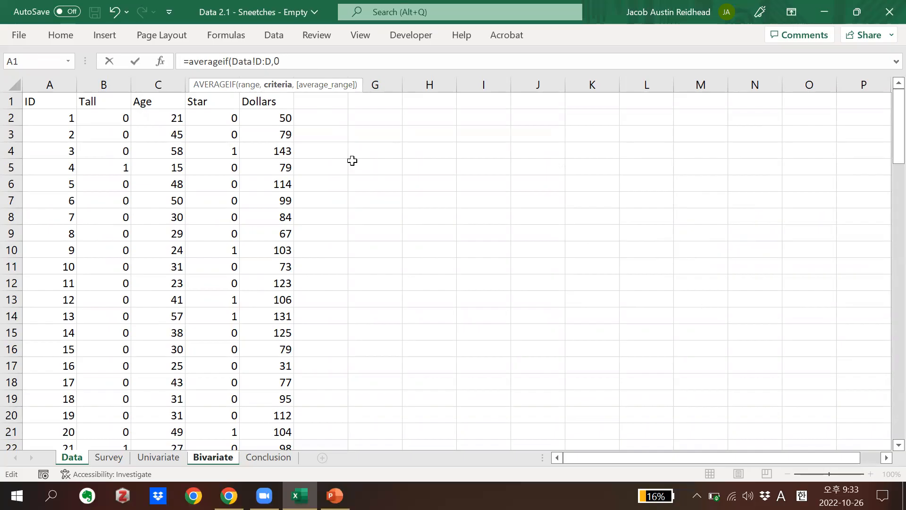
{"action": "type", "text": ","}
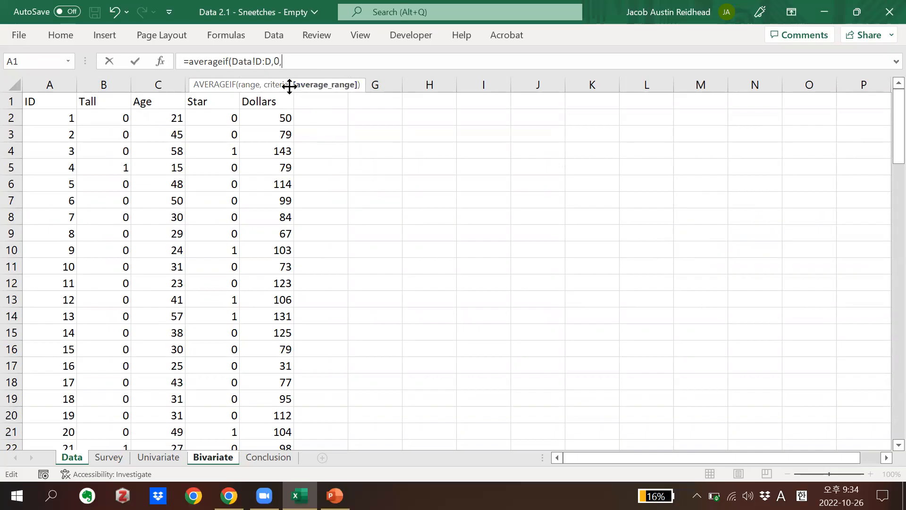
{"action": "left_click", "coordinate": [260, 73]}
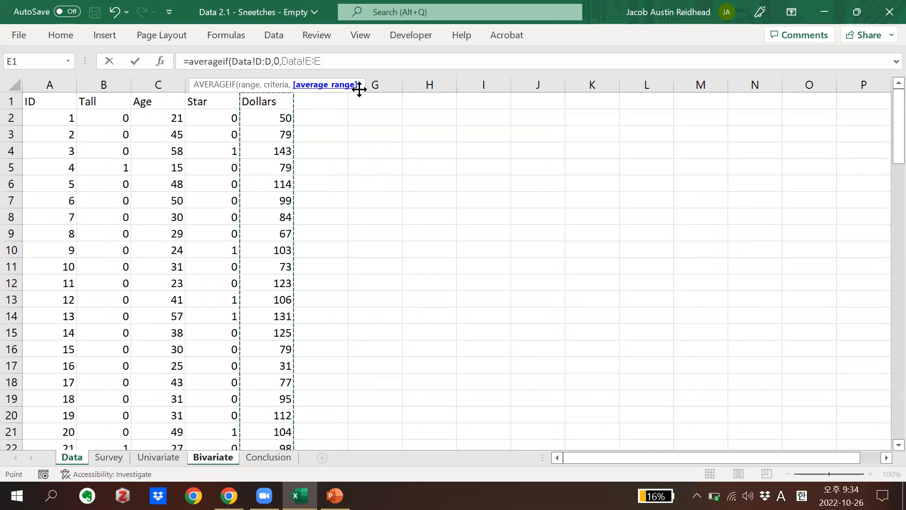
{"action": "type", "text": ")"}
{"action": "key", "text": "Return"}
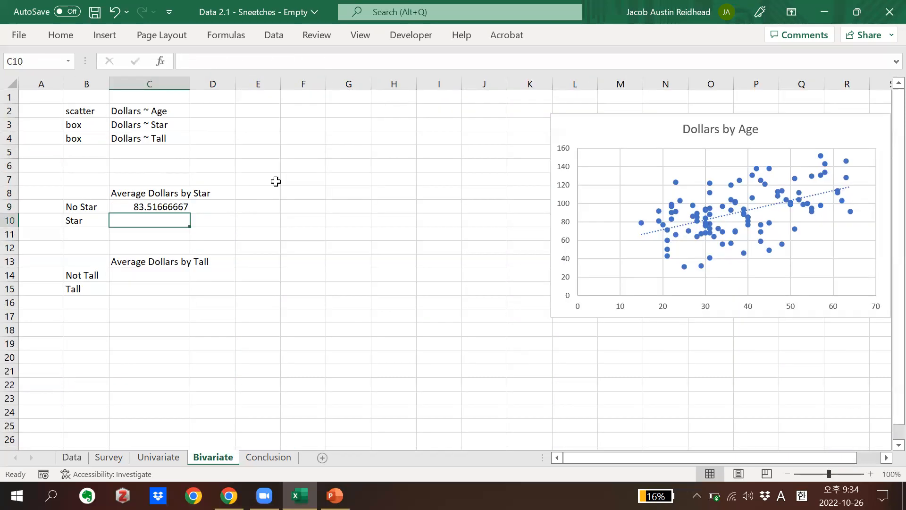
Copy the No Star AVERAGEIF formula from C9 into C10, C14 and C15
{"action": "left_click", "coordinate": [165, 206]}
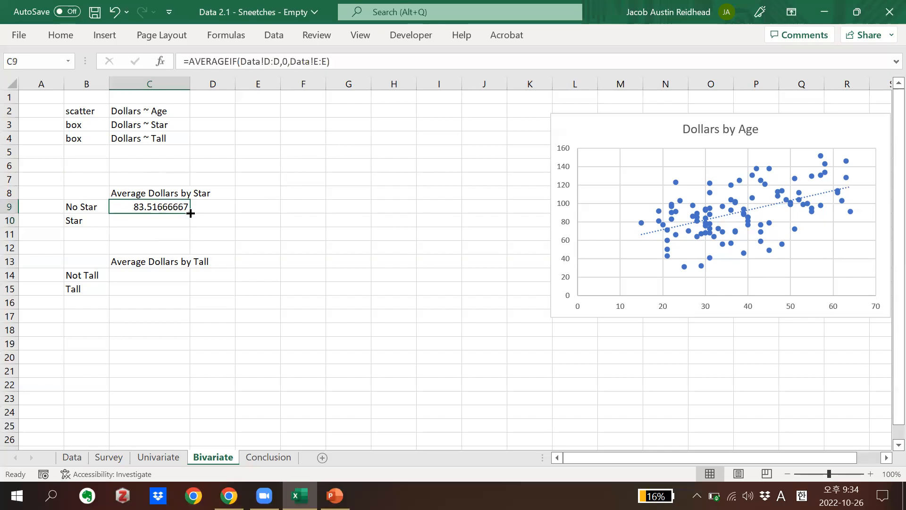
{"action": "left_click", "coordinate": [191, 214]}
{"action": "left_click", "coordinate": [169, 232]}
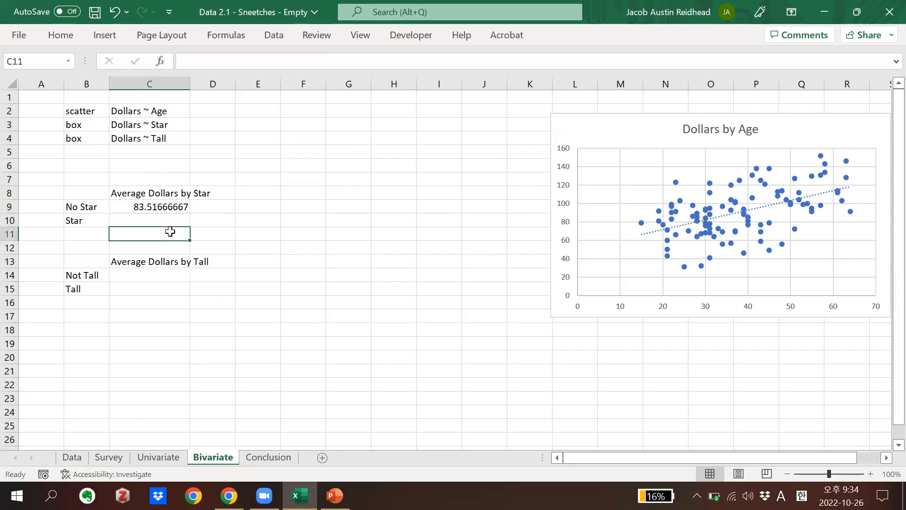
{"action": "left_click", "coordinate": [166, 208]}
{"action": "key", "text": "ctrl+c"}
{"action": "left_click", "coordinate": [165, 217]}
{"action": "key", "text": "ctrl+v"}
{"action": "left_click", "coordinate": [162, 276]}
{"action": "key", "text": "ctrl+v"}
{"action": "left_click", "coordinate": [163, 289]}
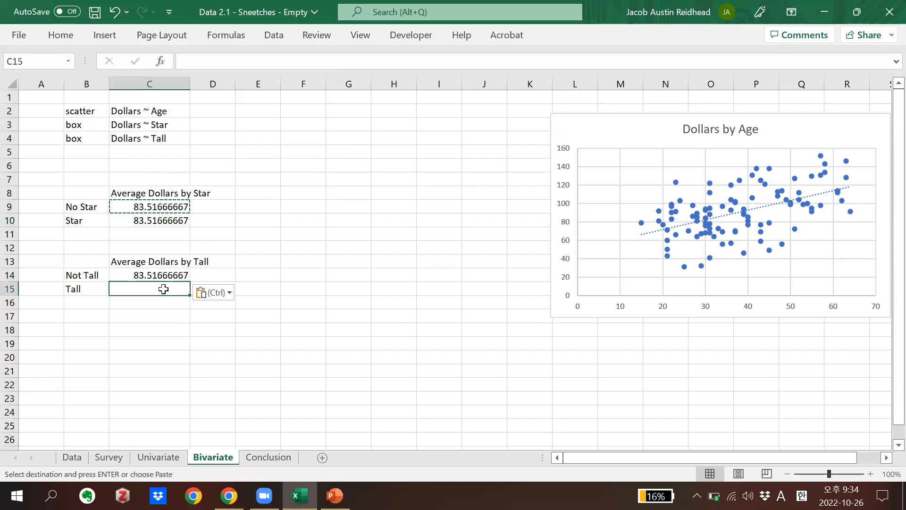
{"action": "key", "text": "ctrl+v"}
{"action": "left_click", "coordinate": [163, 231]}
Change the AVERAGEIF criterion in C10 to 1 for the Star group
{"action": "left_click", "coordinate": [163, 220]}
{"action": "key", "text": "Escape"}
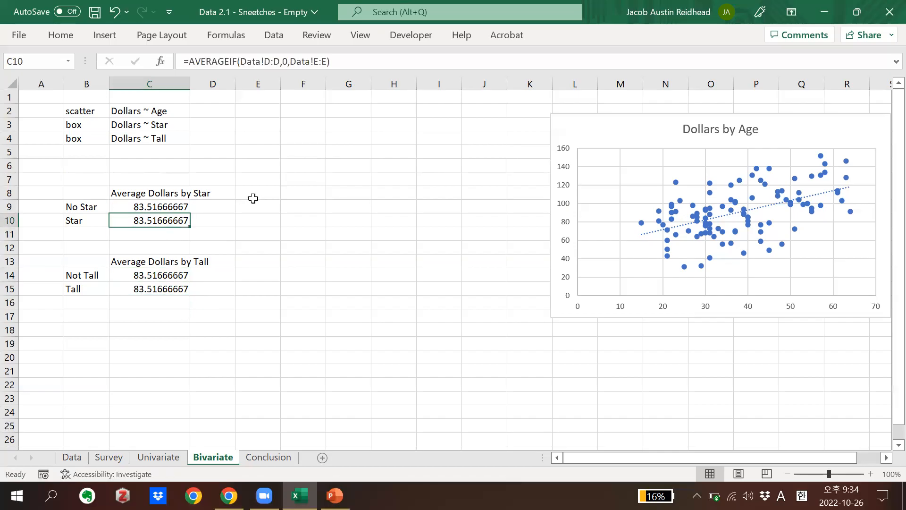
{"action": "left_click", "coordinate": [287, 62]}
{"action": "key", "text": "BackSpace"}
{"action": "type", "text": "1"}
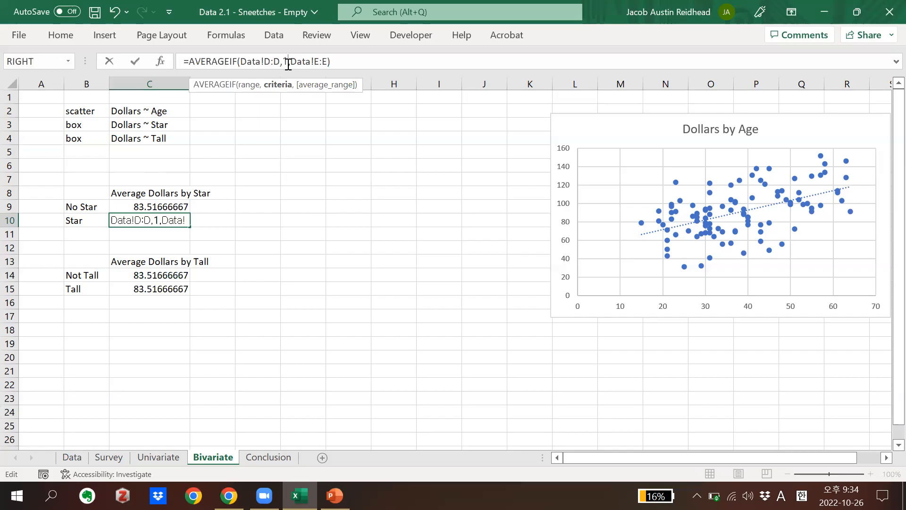
{"action": "key", "text": "Return"}
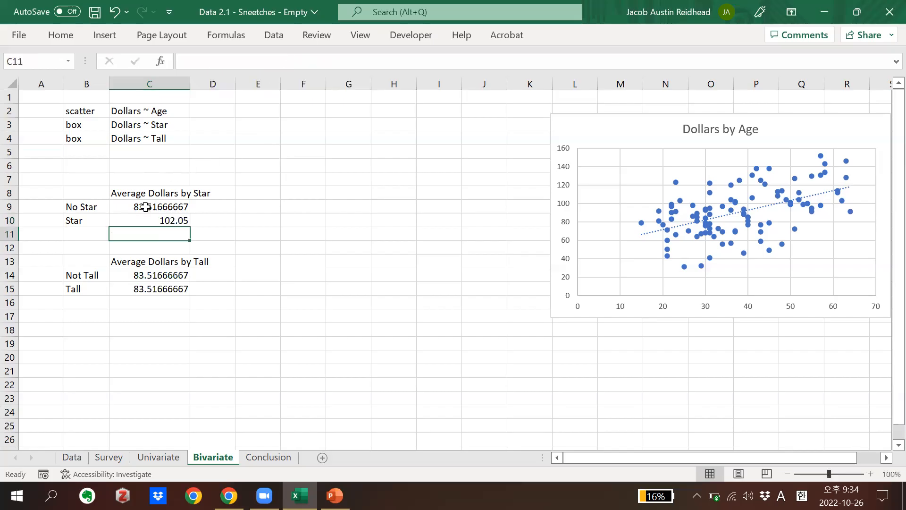
Change the AVERAGEIF criteria range in C14 to Data!B:B so it averages Dollars for the Not Tall group
{"action": "left_click_drag", "start_coordinate": [145, 206], "coordinate": [174, 219]}
{"action": "left_click", "coordinate": [151, 276]}
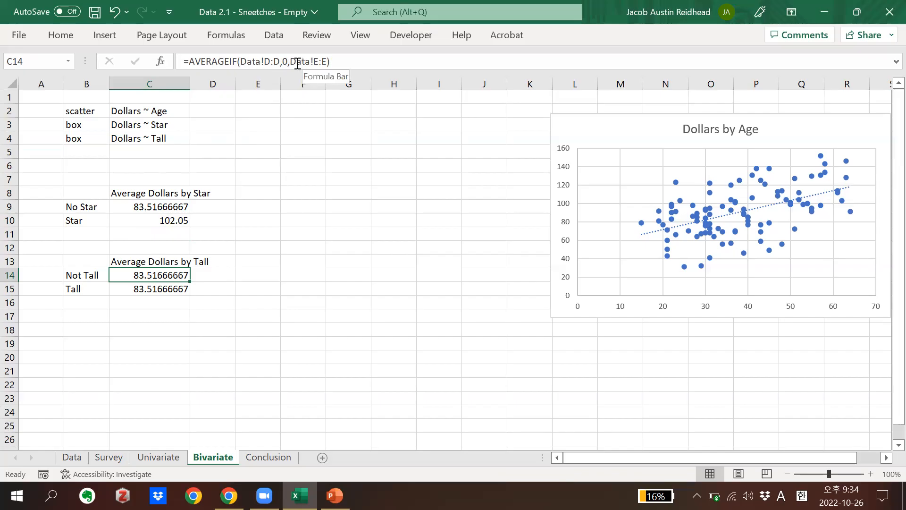
{"action": "left_click_drag", "start_coordinate": [241, 62], "coordinate": [280, 61]}
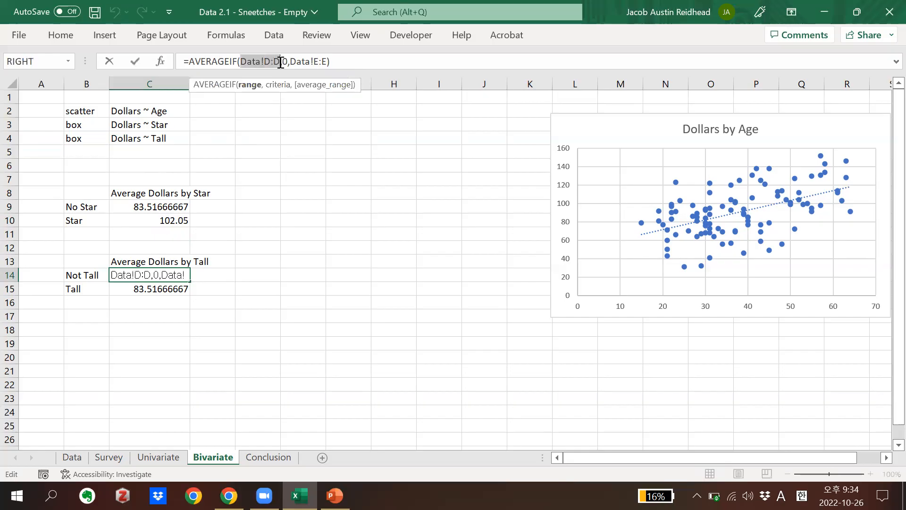
{"action": "key", "text": "Escape"}
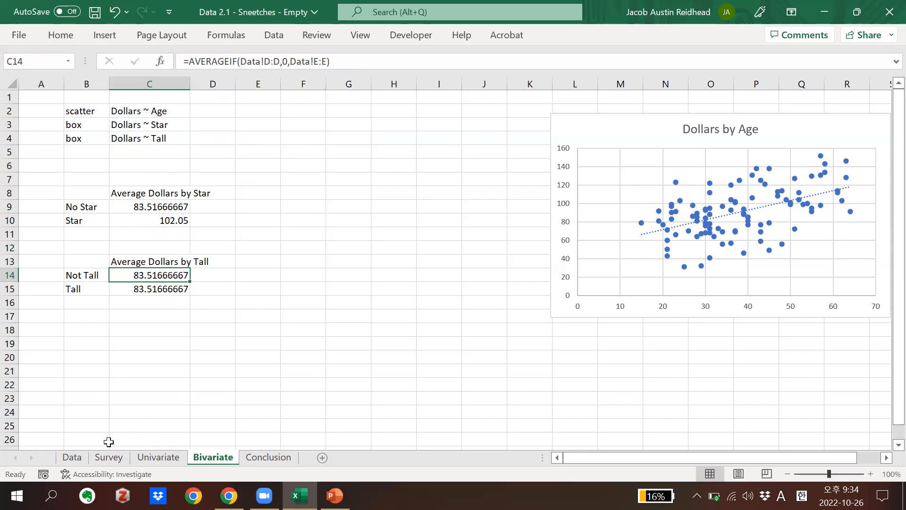
{"action": "left_click", "coordinate": [69, 461]}
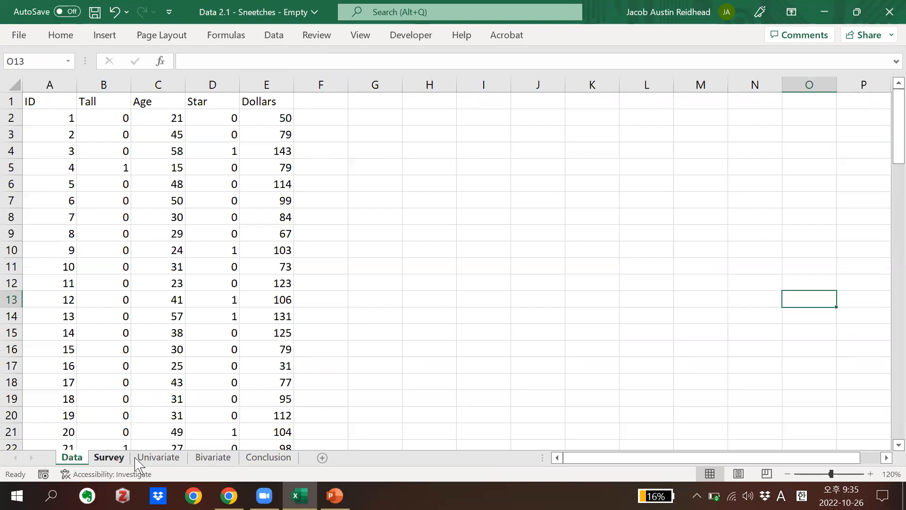
{"action": "left_click", "coordinate": [212, 457]}
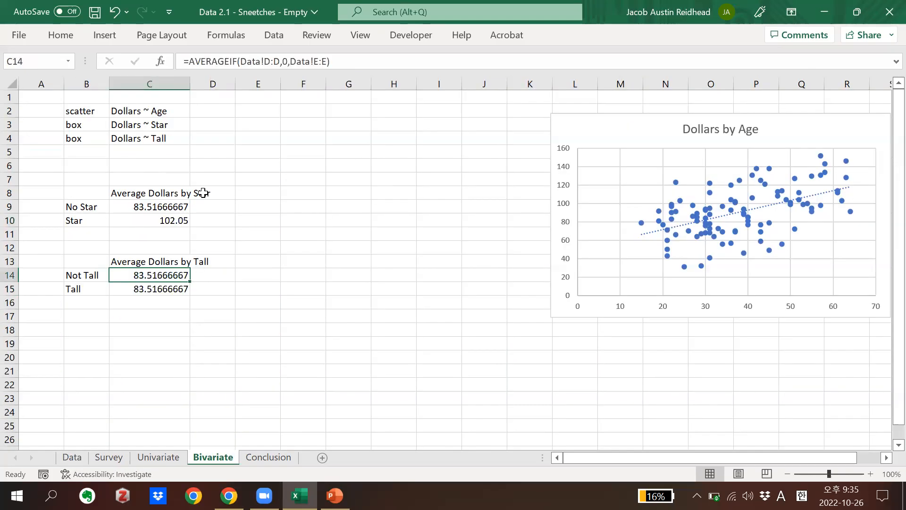
{"action": "left_click", "coordinate": [279, 65]}
{"action": "key", "text": "BackSpace"}
{"action": "key", "text": "BackSpace"}
{"action": "key", "text": "BackSpace"}
{"action": "type", "text": "B:B"}
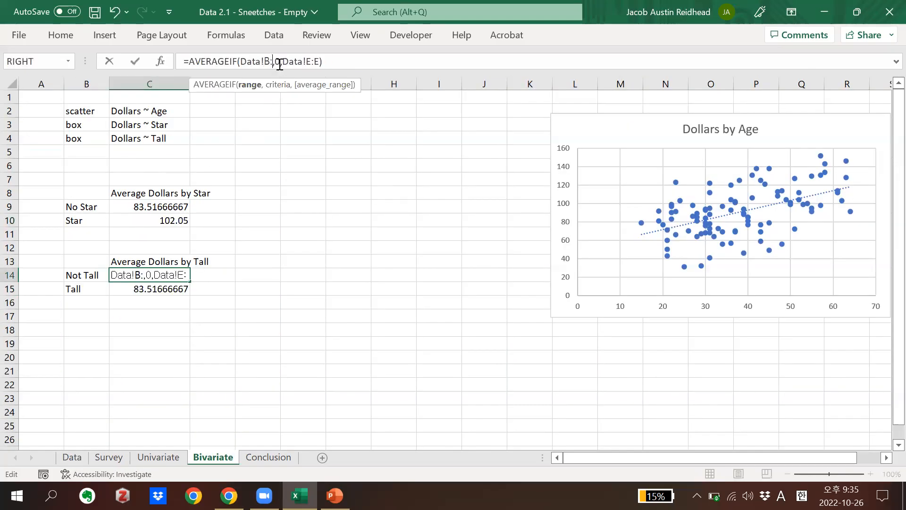
{"action": "key", "text": "Return"}
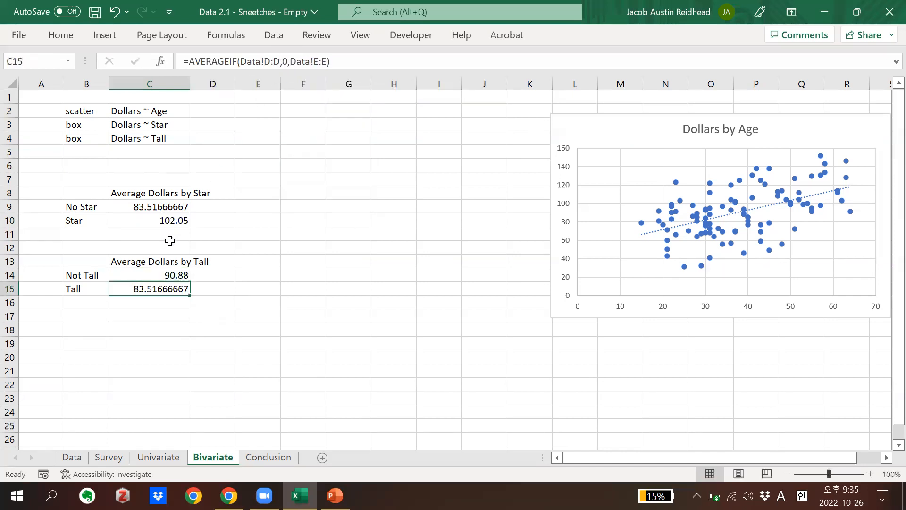
Fill the Not Tall AVERAGEIF formula from C14 down into C15
{"action": "left_click", "coordinate": [151, 274]}
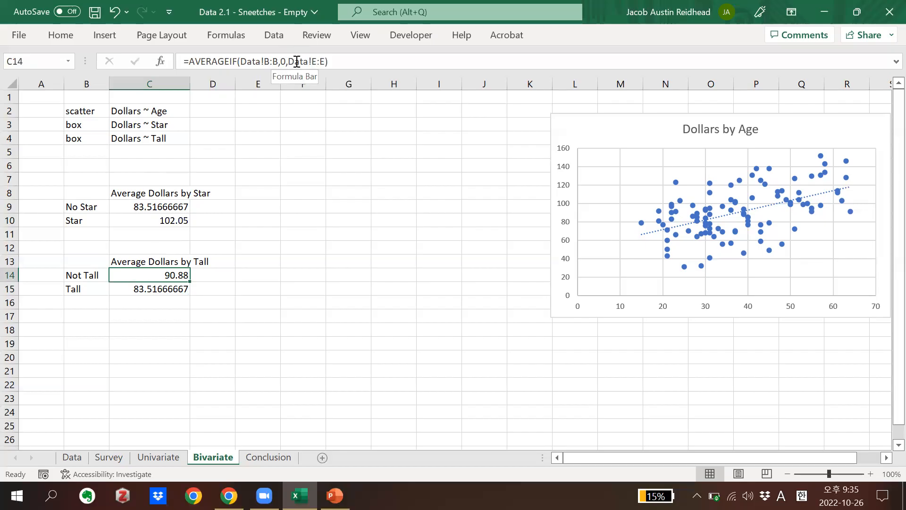
{"action": "left_click", "coordinate": [247, 232]}
{"action": "left_click", "coordinate": [172, 264]}
{"action": "left_click", "coordinate": [174, 275]}
{"action": "left_click_drag", "start_coordinate": [190, 282], "coordinate": [191, 294]}
Change the AVERAGEIF criterion in C15 to 1 for the Tall group
{"action": "left_click", "coordinate": [162, 289]}
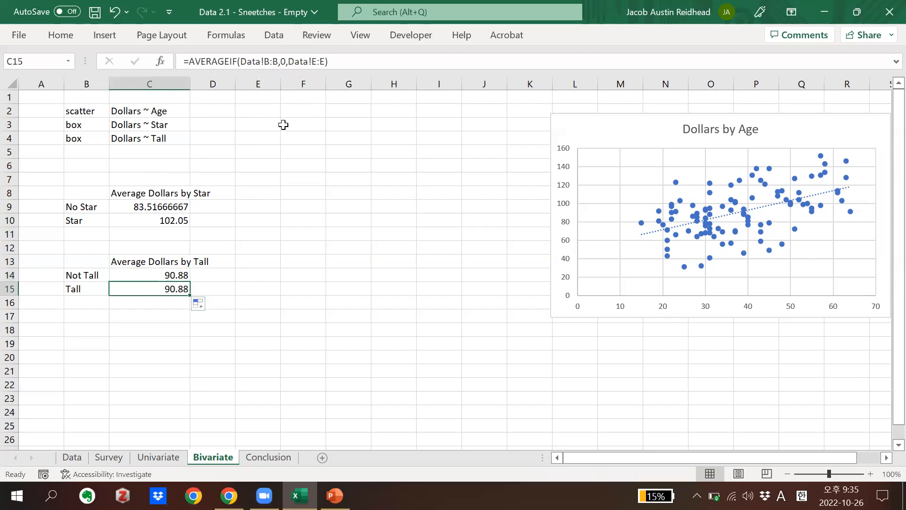
{"action": "left_click", "coordinate": [285, 62]}
{"action": "key", "text": "BackSpace"}
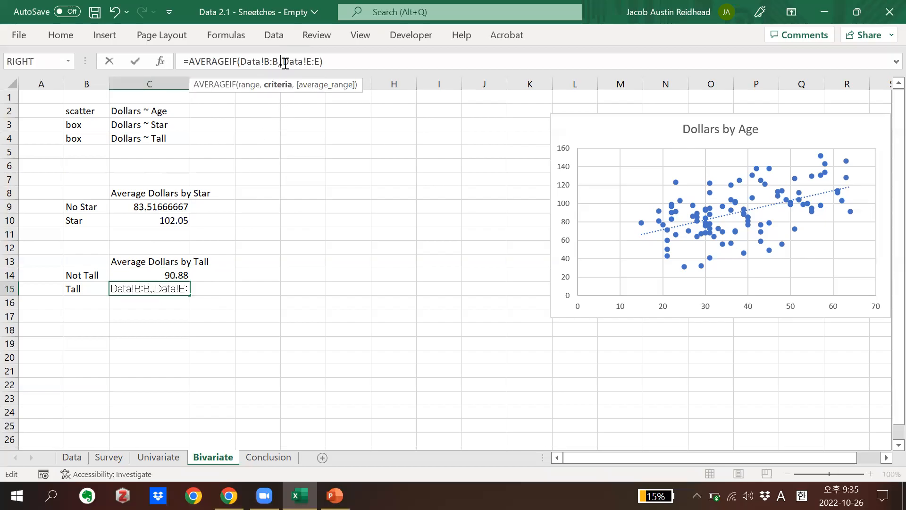
{"action": "type", "text": "1"}
{"action": "key", "text": "Return"}
{"action": "left_click", "coordinate": [280, 267]}
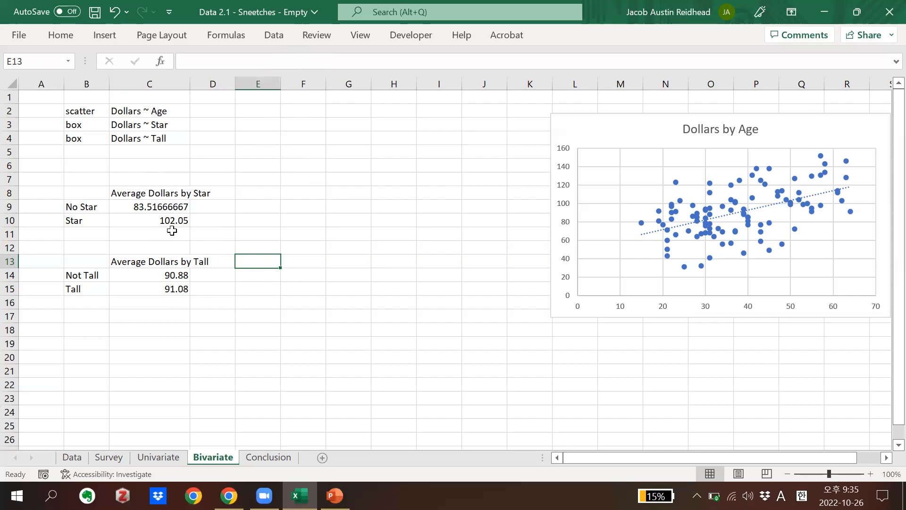
Examine the Average Dollars by Star table and compare it with the frequency column charts on the Univariate sheet
{"action": "left_click", "coordinate": [160, 218]}
{"action": "left_click_drag", "start_coordinate": [160, 218], "coordinate": [96, 191]}
{"action": "left_click", "coordinate": [243, 224]}
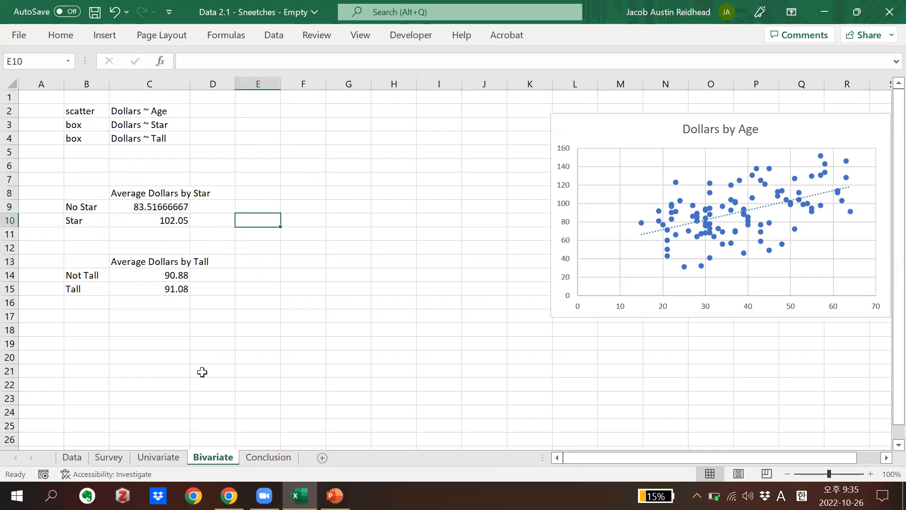
{"action": "left_click", "coordinate": [159, 457]}
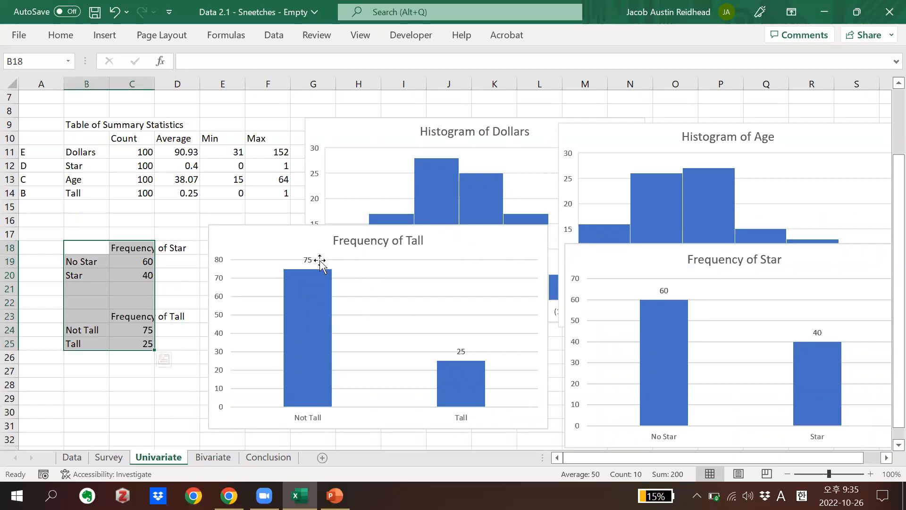
{"action": "left_click", "coordinate": [210, 456]}
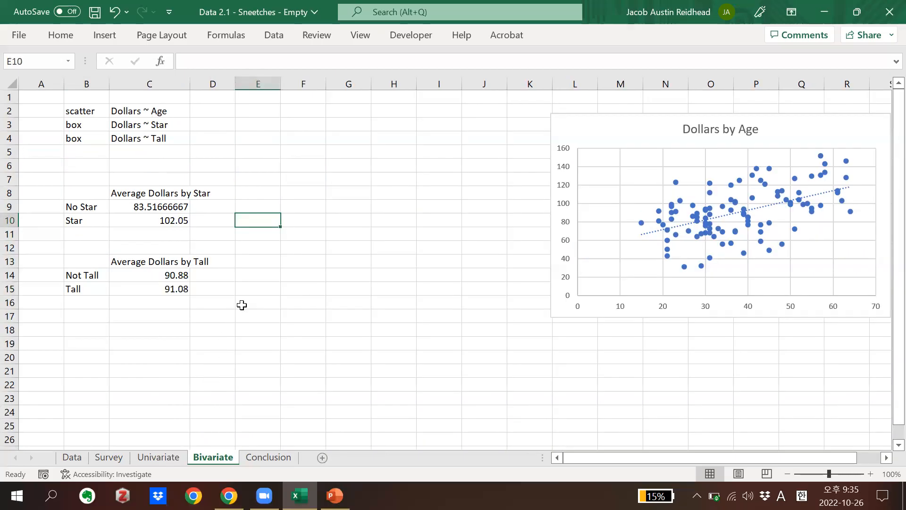
{"action": "left_click_drag", "start_coordinate": [163, 221], "coordinate": [75, 199]}
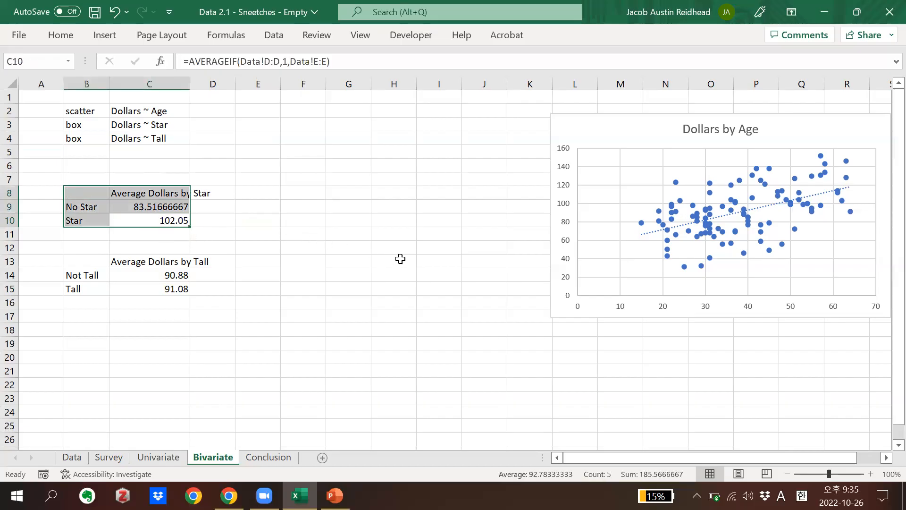
{"action": "left_click", "coordinate": [299, 232]}
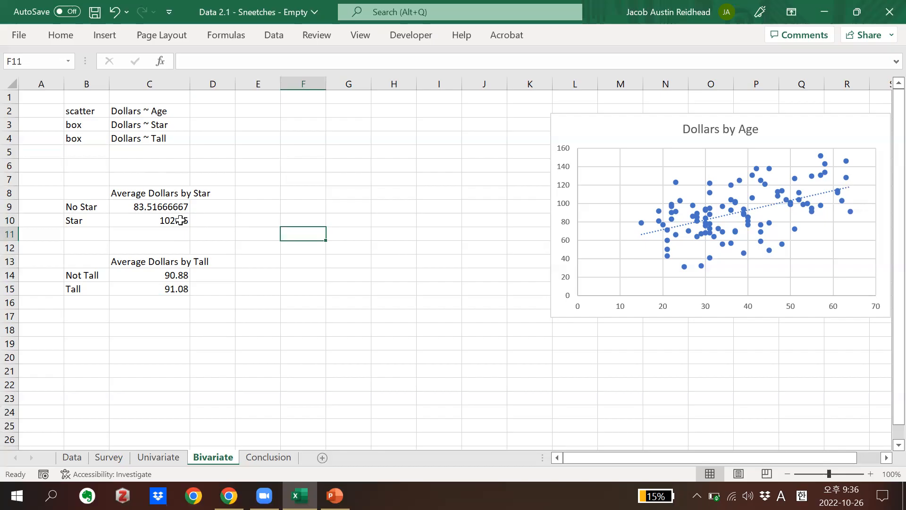
{"action": "left_click_drag", "start_coordinate": [181, 220], "coordinate": [106, 184]}
{"action": "left_click", "coordinate": [289, 234]}
Insert a 2-D clustered column chart of Average Dollars by Star from B8:C10 and place it beside the tables
{"action": "left_click_drag", "start_coordinate": [183, 221], "coordinate": [90, 187]}
{"action": "left_click", "coordinate": [104, 35]}
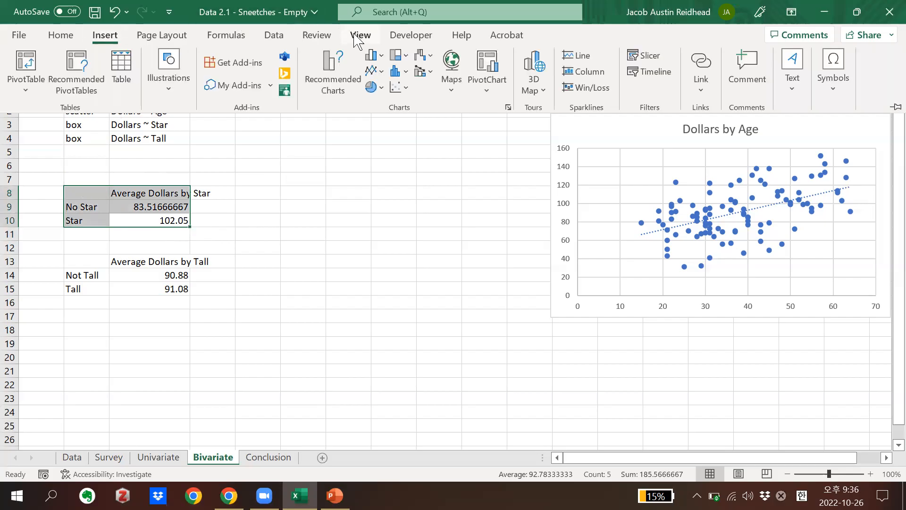
{"action": "left_click", "coordinate": [395, 56]}
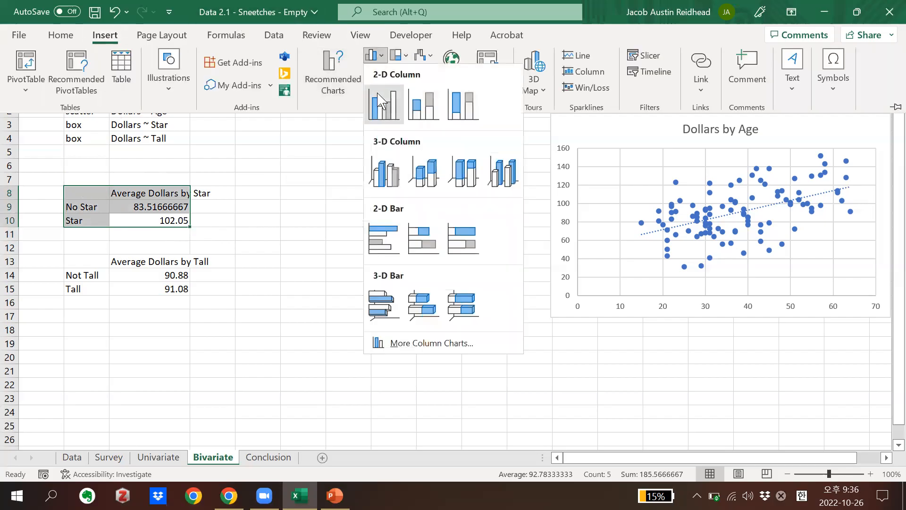
{"action": "left_click", "coordinate": [377, 92]}
{"action": "left_click_drag", "start_coordinate": [370, 181], "coordinate": [338, 122]}
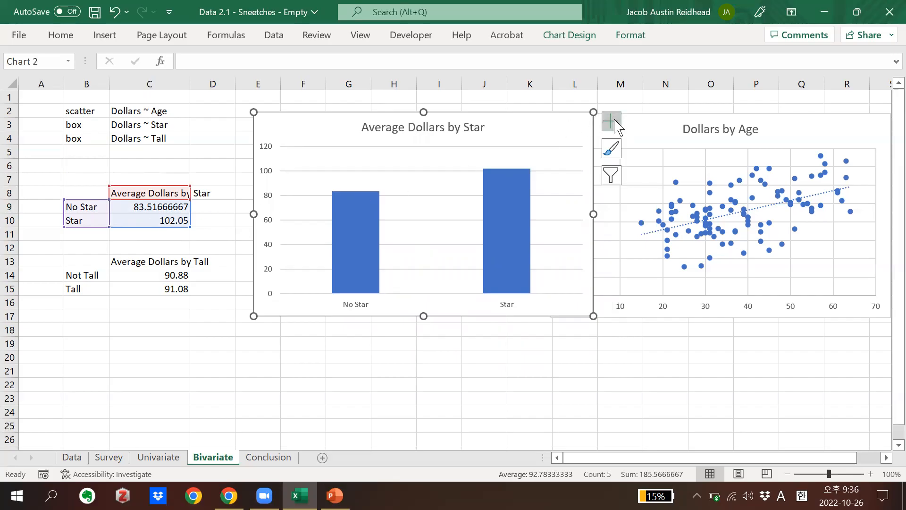
{"action": "left_click_drag", "start_coordinate": [546, 125], "coordinate": [483, 128]}
Add data labels and error bars to the Average Dollars by Star chart and shift the chart slightly away from the tables
{"action": "left_click", "coordinate": [548, 127]}
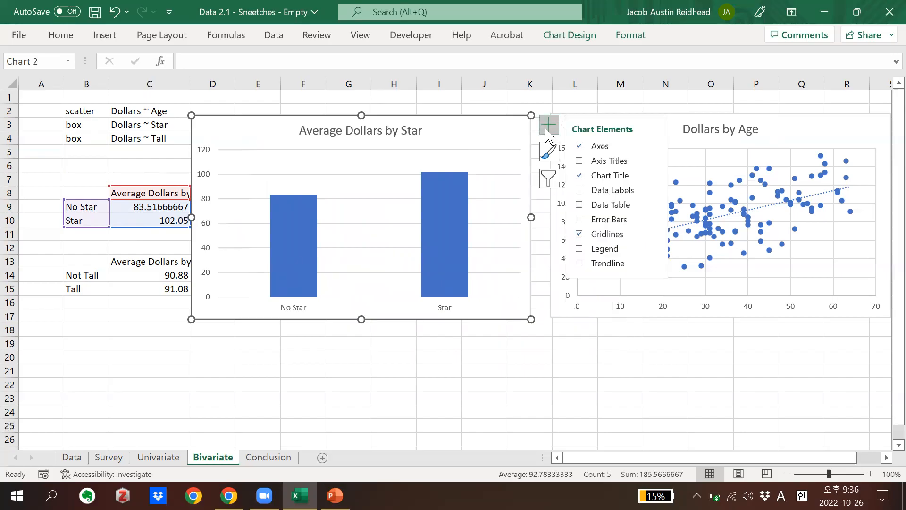
{"action": "left_click", "coordinate": [579, 190]}
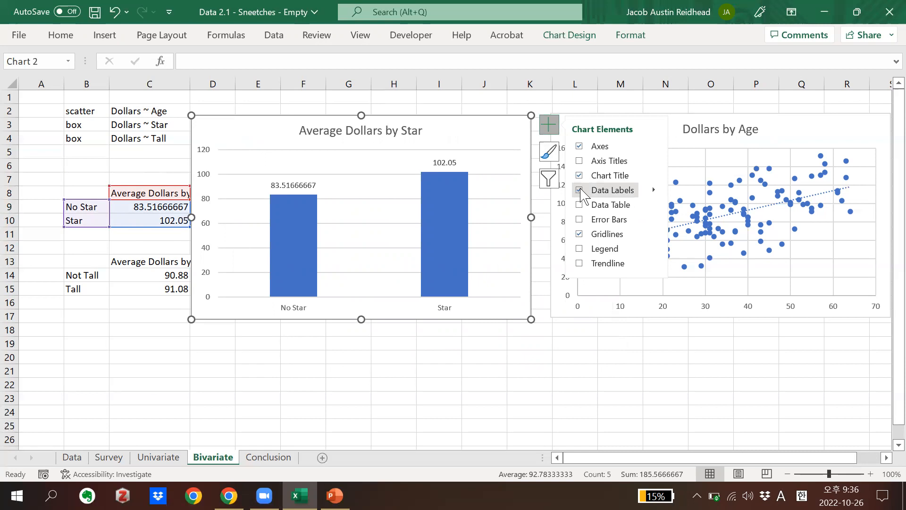
{"action": "left_click", "coordinate": [582, 220]}
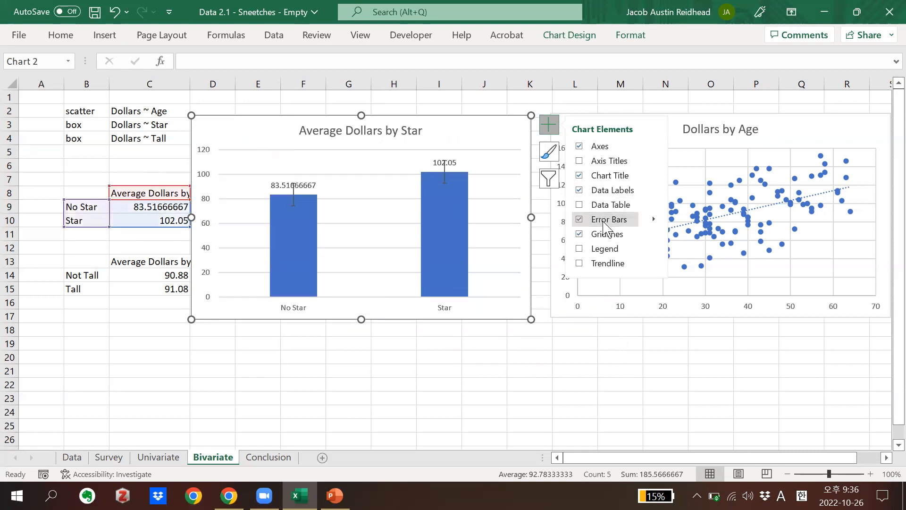
{"action": "left_click", "coordinate": [654, 219]}
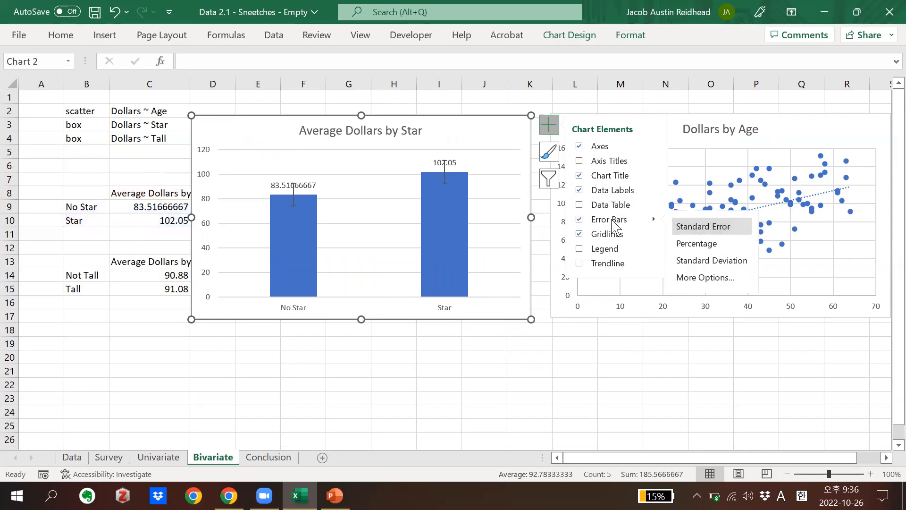
{"action": "left_click_drag", "start_coordinate": [462, 131], "coordinate": [510, 144]}
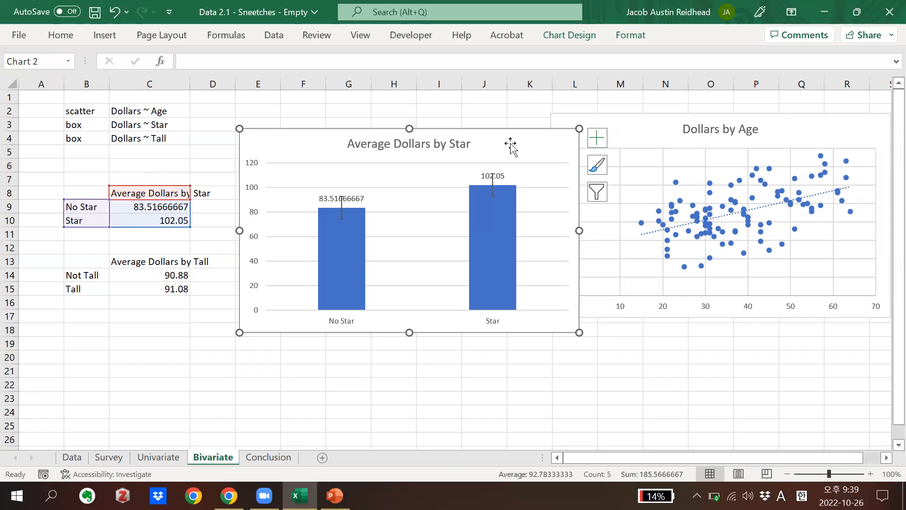
Insert a 2-D clustered column chart of Average Dollars by Tall from B13:C15 and move it clear of the Star bar
{"action": "left_click", "coordinate": [138, 320]}
{"action": "left_click", "coordinate": [173, 288]}
{"action": "left_click_drag", "start_coordinate": [174, 288], "coordinate": [89, 261]}
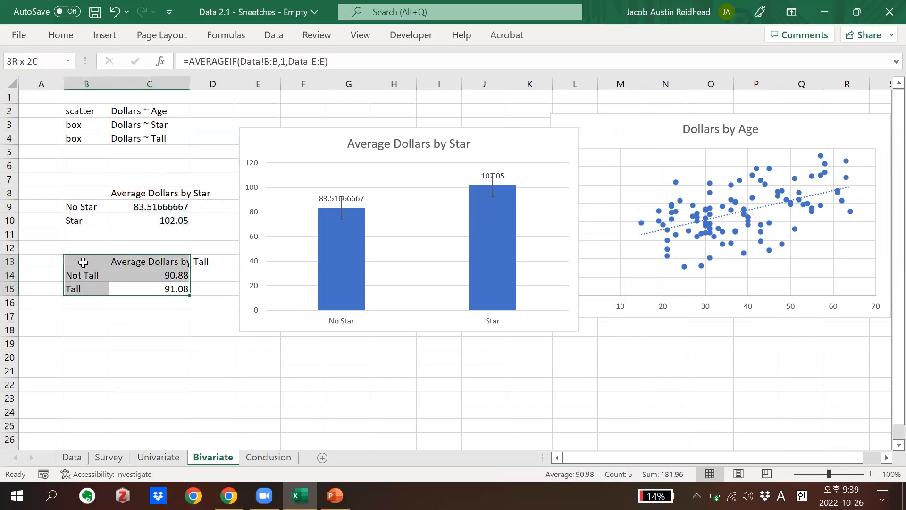
{"action": "left_click", "coordinate": [104, 35]}
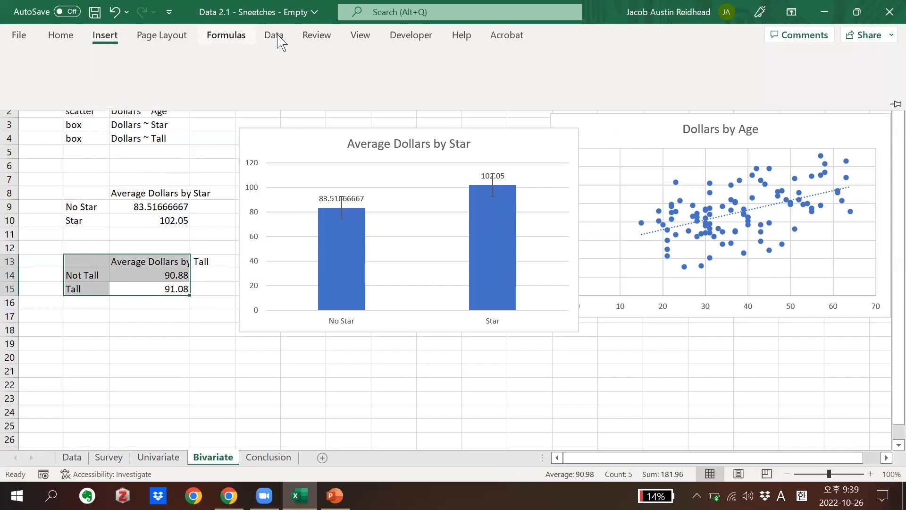
{"action": "left_click", "coordinate": [374, 55]}
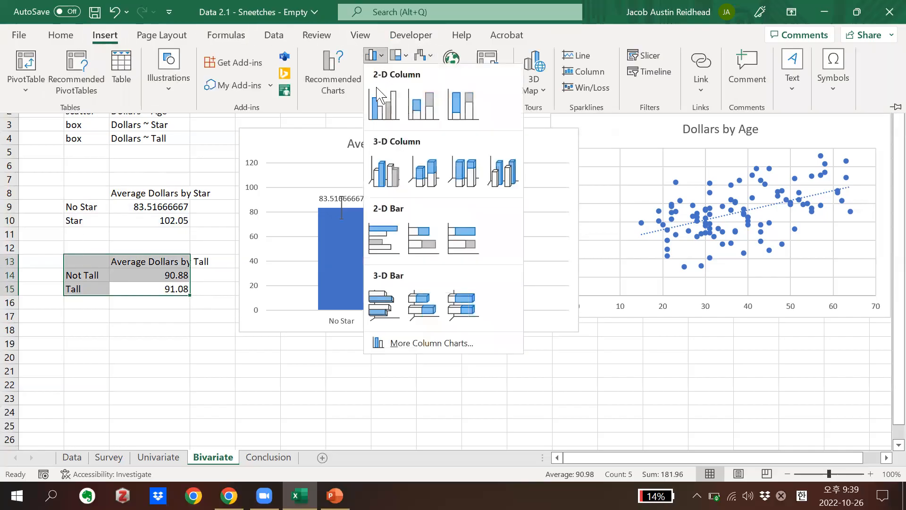
{"action": "left_click", "coordinate": [382, 98]}
{"action": "left_click_drag", "start_coordinate": [378, 182], "coordinate": [199, 216]}
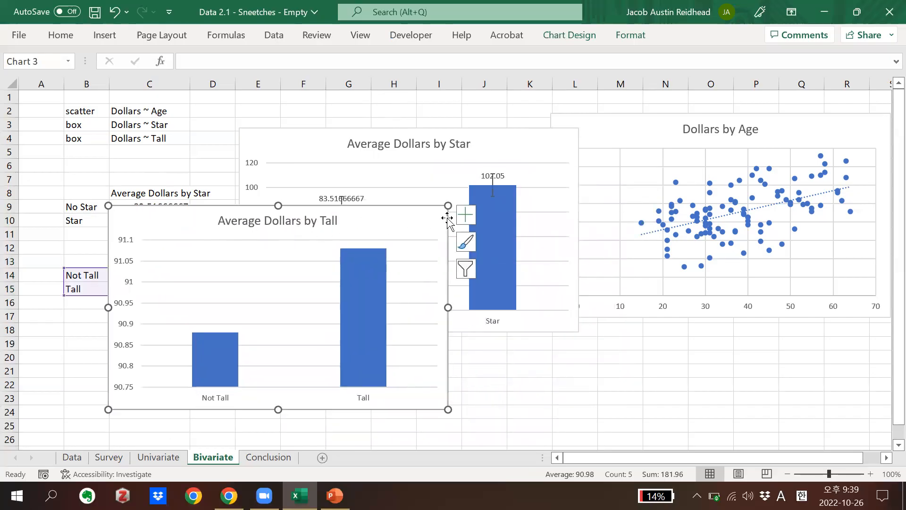
Add data labels and error bars to the Average Dollars by Tall chart
{"action": "left_click", "coordinate": [465, 215]}
{"action": "left_click", "coordinate": [495, 280]}
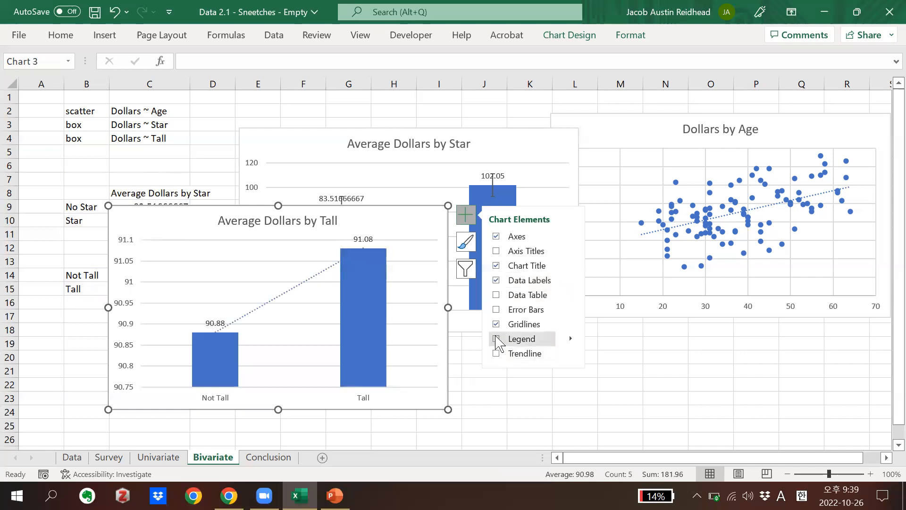
{"action": "left_click", "coordinate": [496, 309]}
{"action": "left_click", "coordinate": [569, 309]}
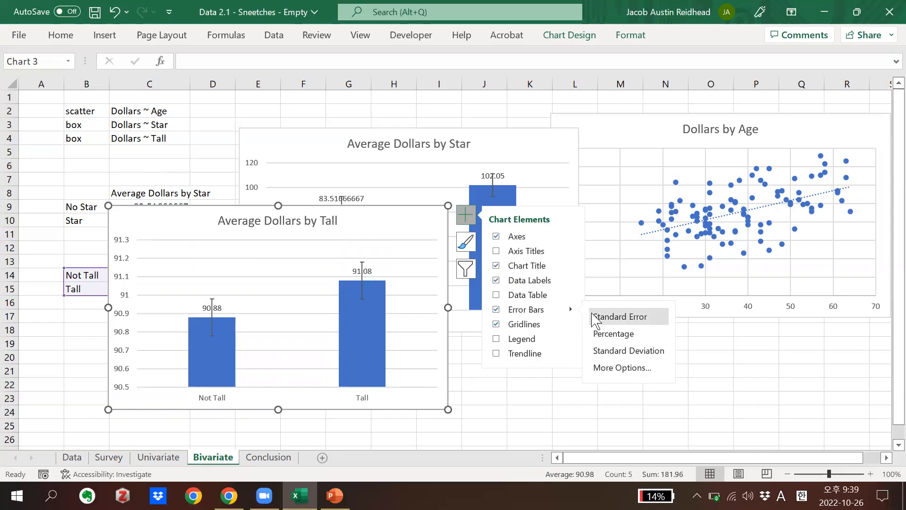
Rearrange the charts, placing Average Dollars by Star next to the tables and Average Dollars by Tall below the scatter plot's title
{"action": "left_click_drag", "start_coordinate": [351, 222], "coordinate": [760, 232]}
{"action": "left_click_drag", "start_coordinate": [518, 142], "coordinate": [447, 118]}
{"action": "left_click_drag", "start_coordinate": [553, 243], "coordinate": [483, 241]}
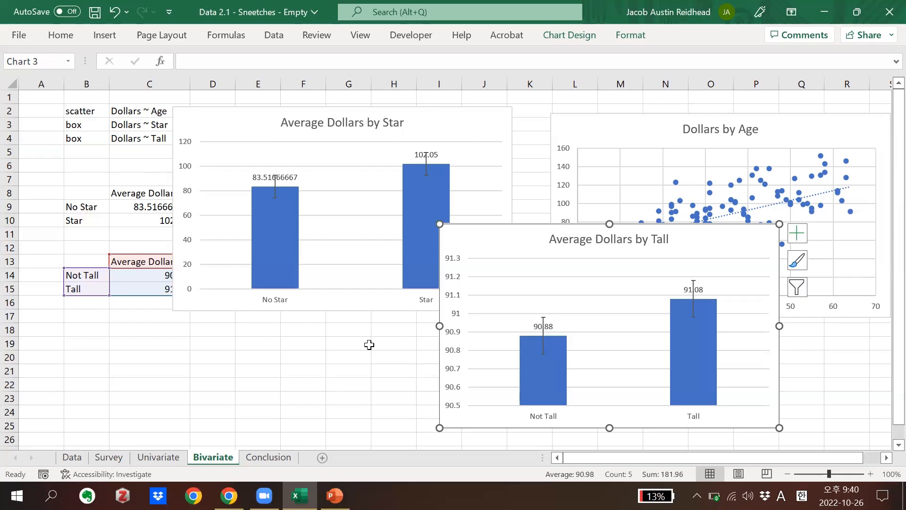
{"action": "right_click", "coordinate": [729, 237]}
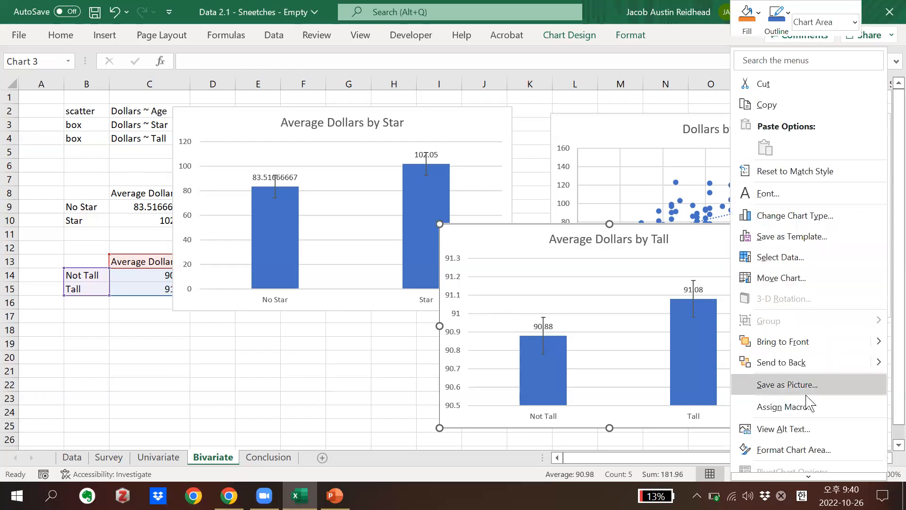
{"action": "left_click", "coordinate": [795, 449]}
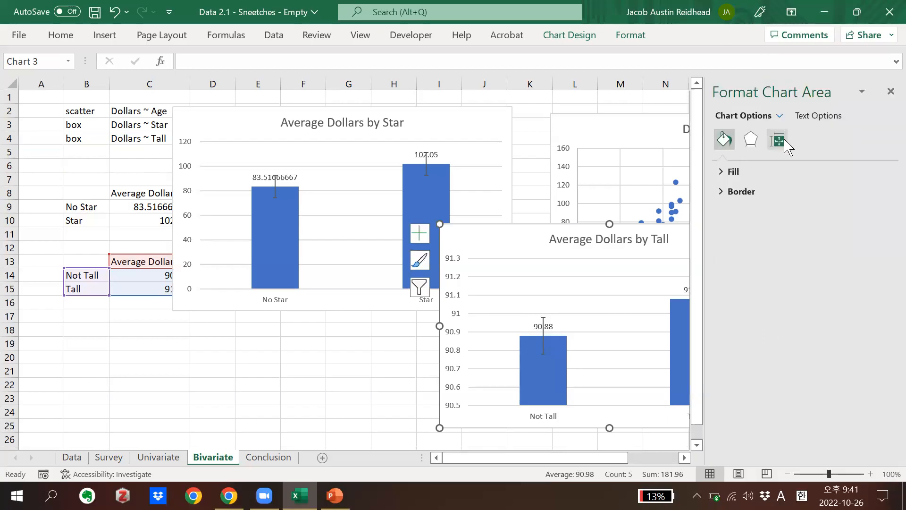
{"action": "left_click", "coordinate": [806, 118]}
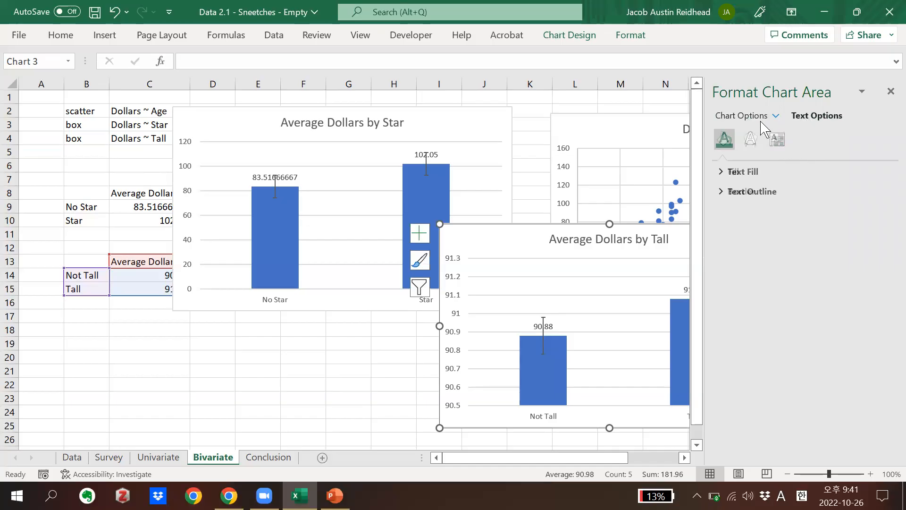
{"action": "left_click", "coordinate": [776, 116]}
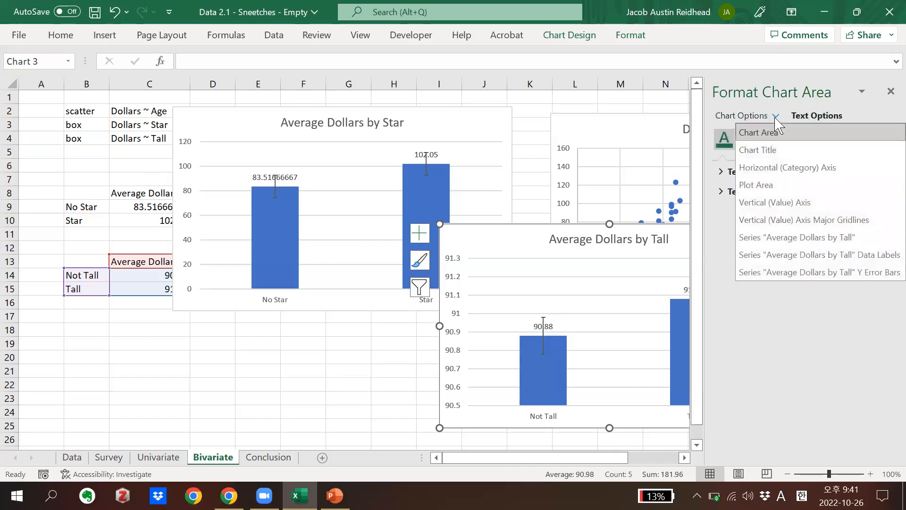
{"action": "left_click", "coordinate": [774, 203]}
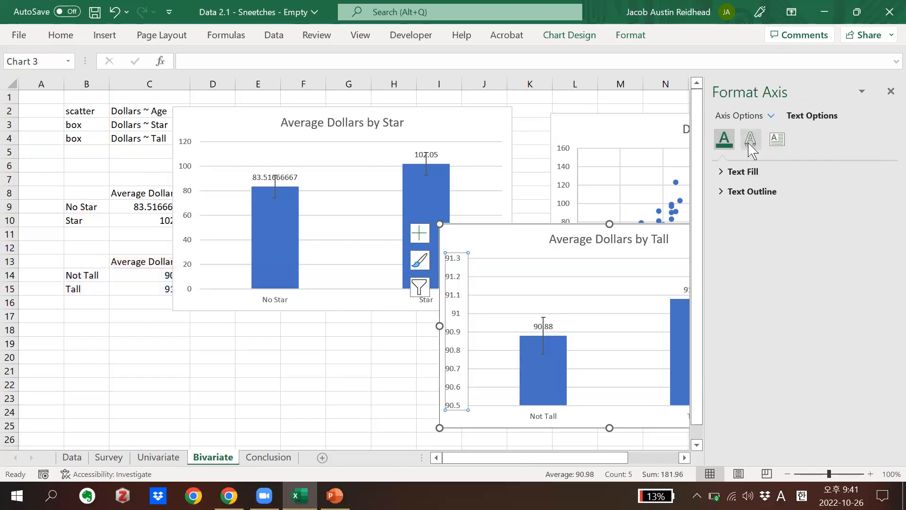
{"action": "left_click", "coordinate": [722, 190]}
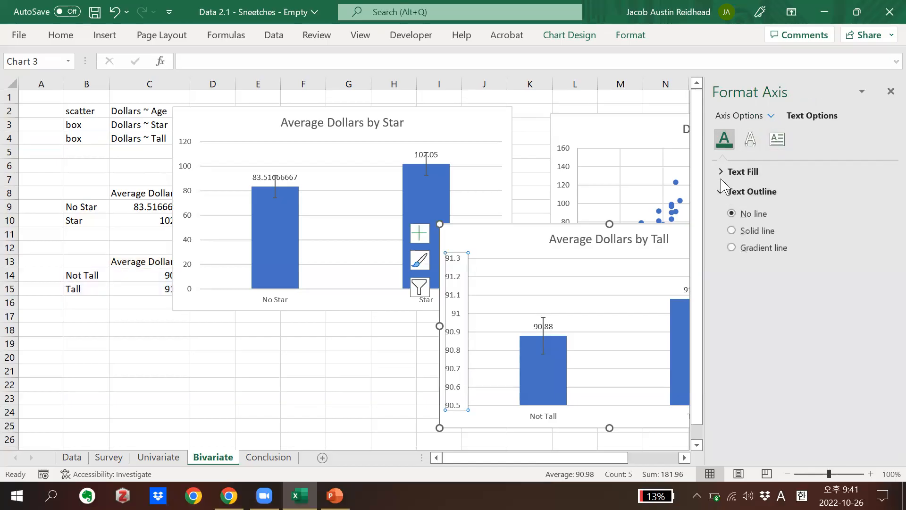
{"action": "left_click", "coordinate": [723, 173]}
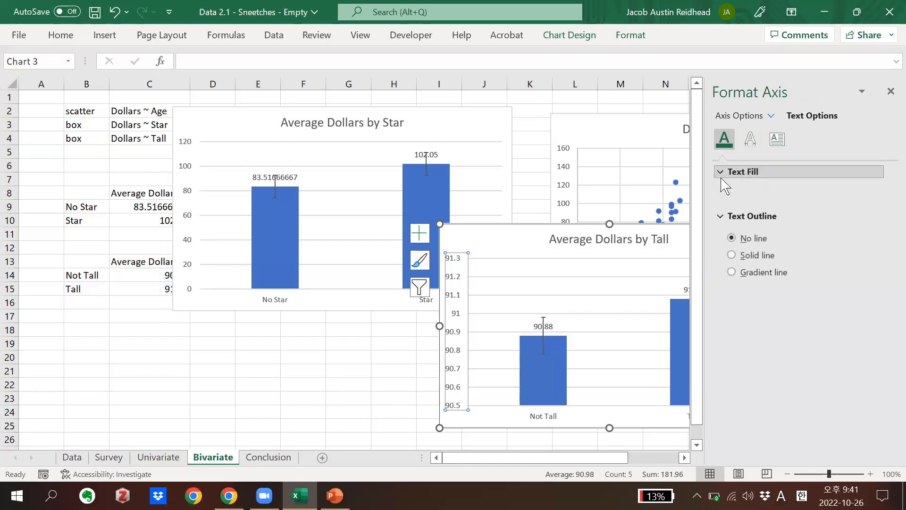
{"action": "left_click", "coordinate": [768, 117]}
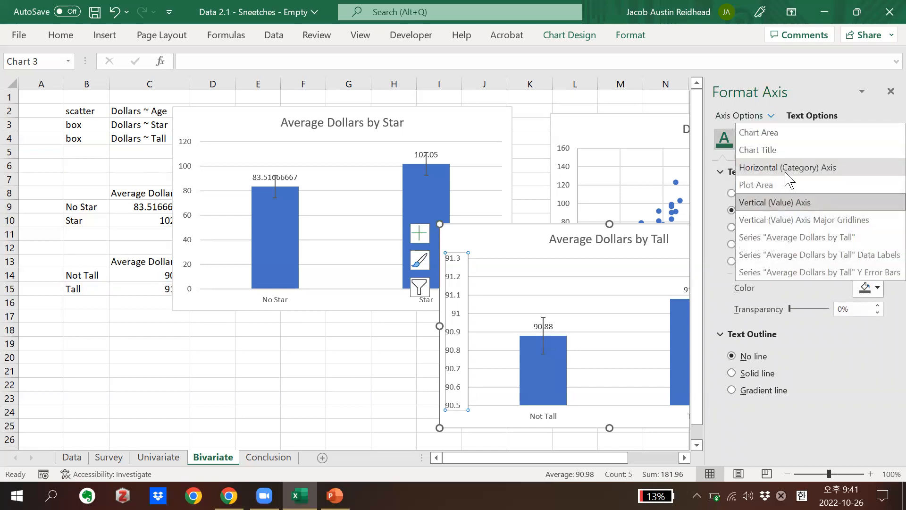
{"action": "left_click", "coordinate": [772, 115]}
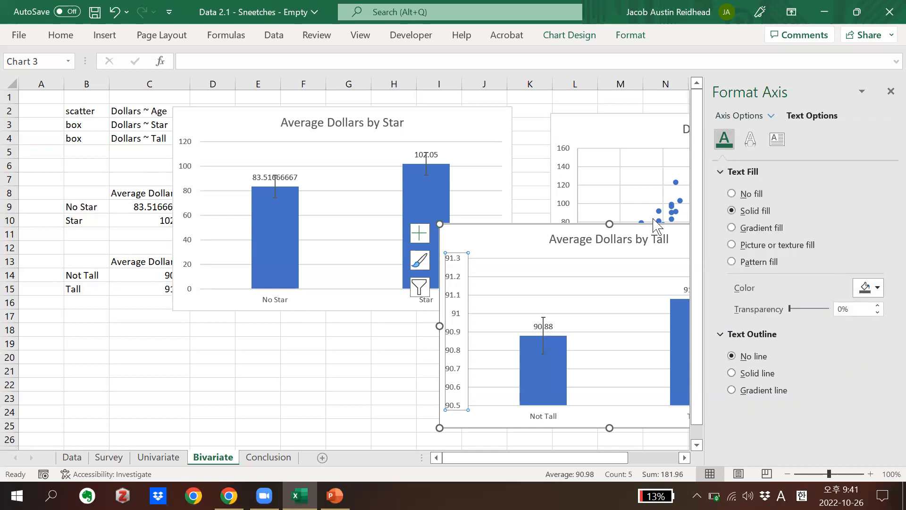
{"action": "right_click", "coordinate": [518, 240]}
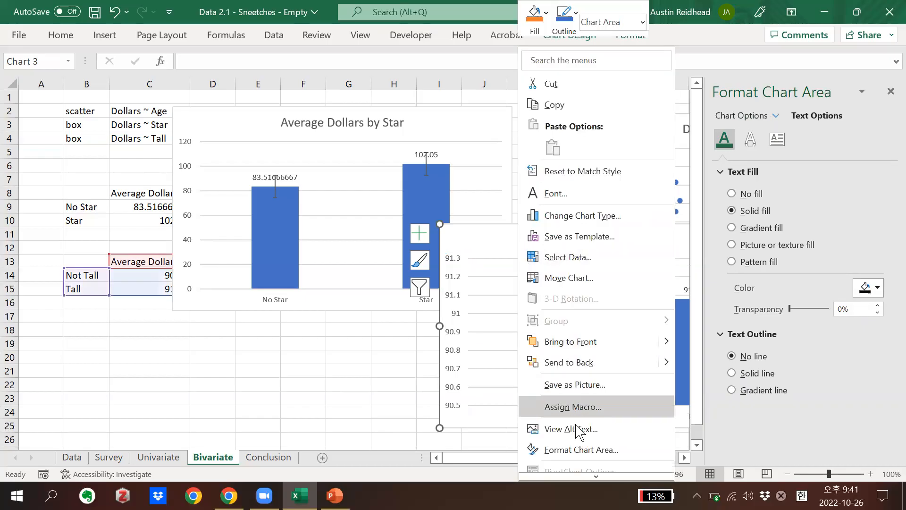
{"action": "left_click", "coordinate": [585, 449]}
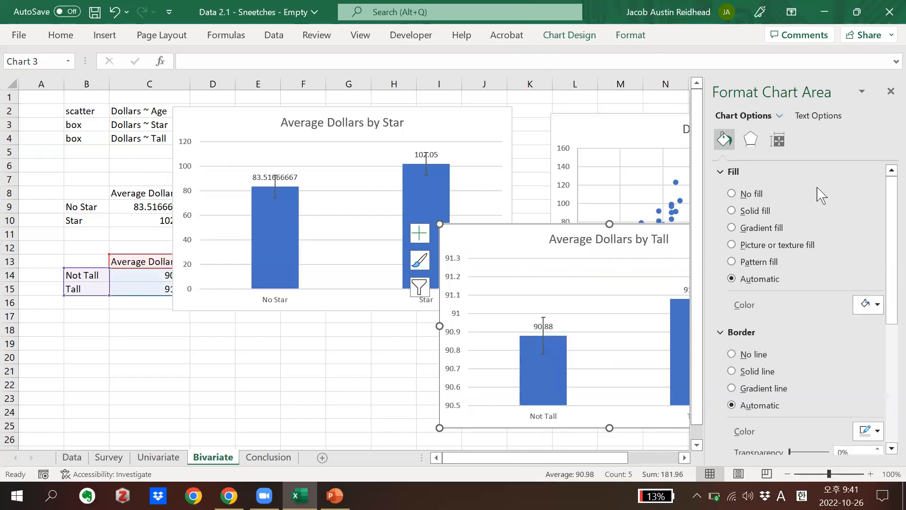
{"action": "left_click", "coordinate": [861, 92]}
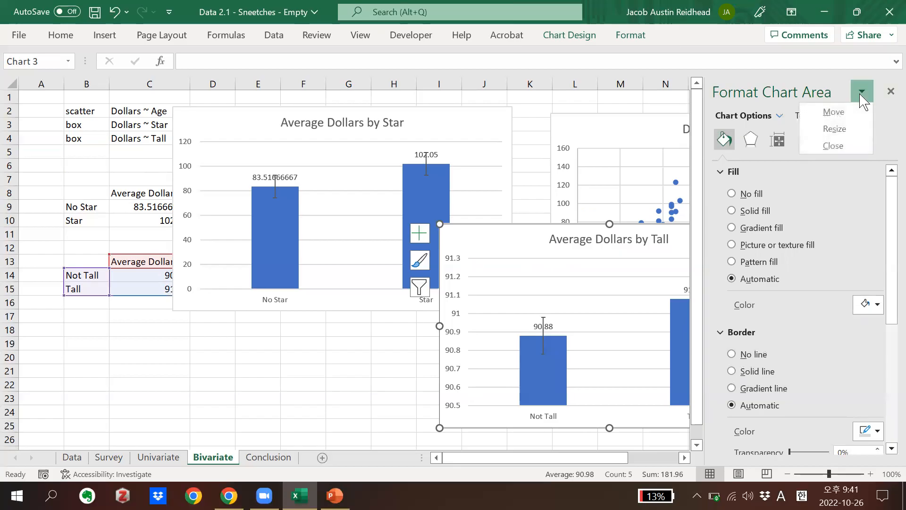
{"action": "left_click", "coordinate": [849, 129]}
{"action": "left_click_drag", "start_coordinate": [754, 310], "coordinate": [688, 259]}
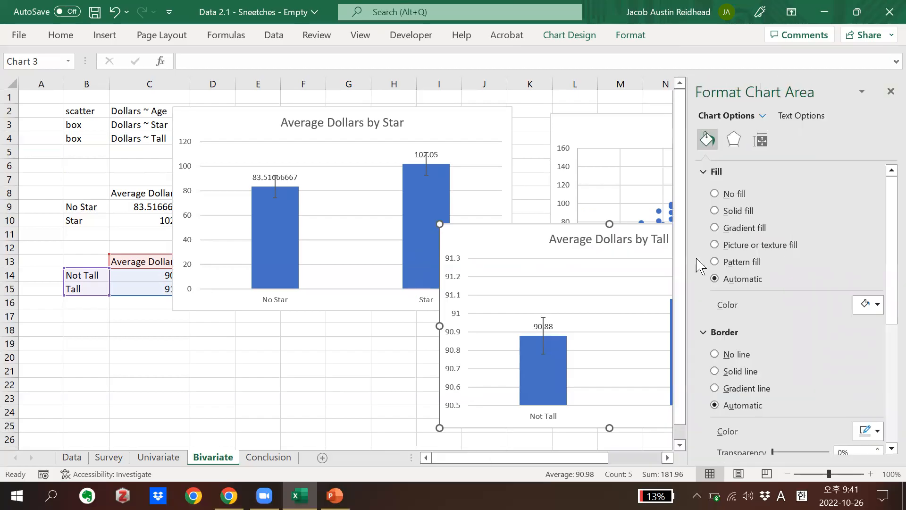
{"action": "scroll", "coordinate": [797, 187], "scroll_direction": "down", "scroll_amount": 5}
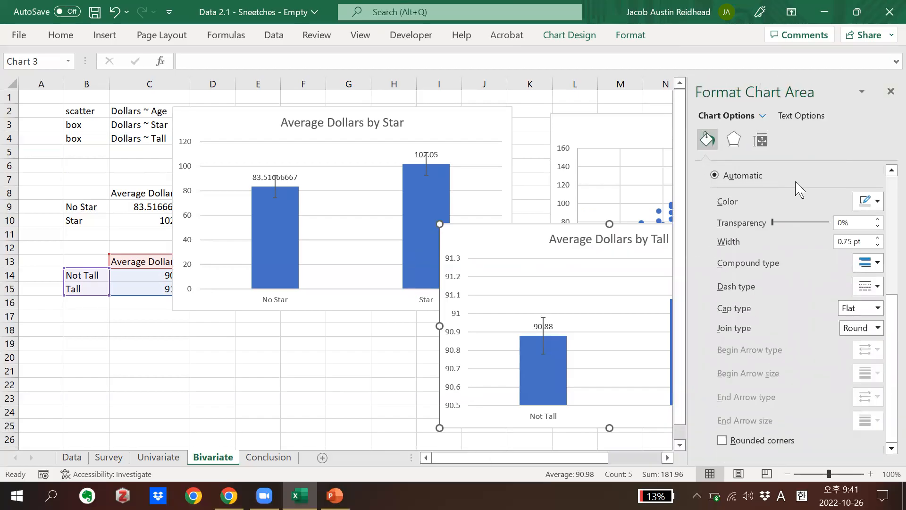
{"action": "right_click", "coordinate": [522, 238]}
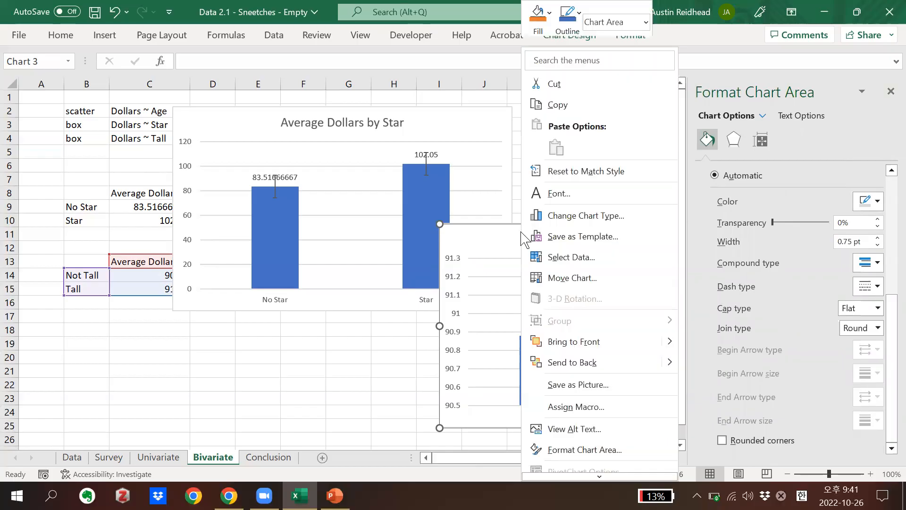
{"action": "left_click", "coordinate": [585, 258]}
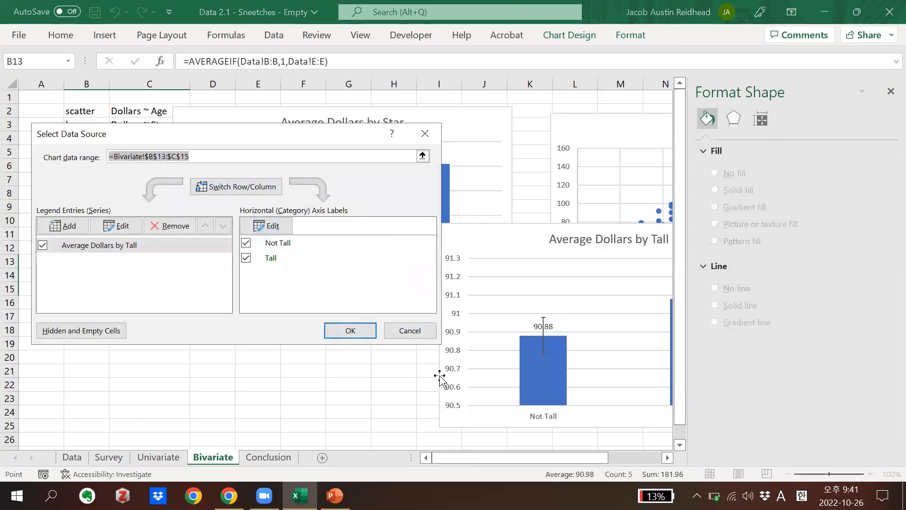
{"action": "left_click", "coordinate": [418, 332]}
Set the minimum bound of the Average Dollars by Tall chart's vertical axis to 0 and close the formatting pane
{"action": "right_click", "coordinate": [460, 403]}
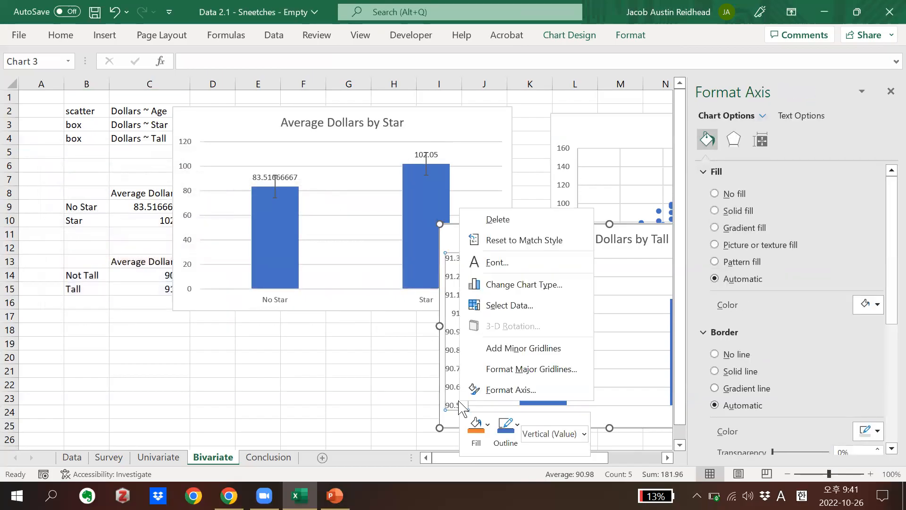
{"action": "left_click", "coordinate": [493, 390]}
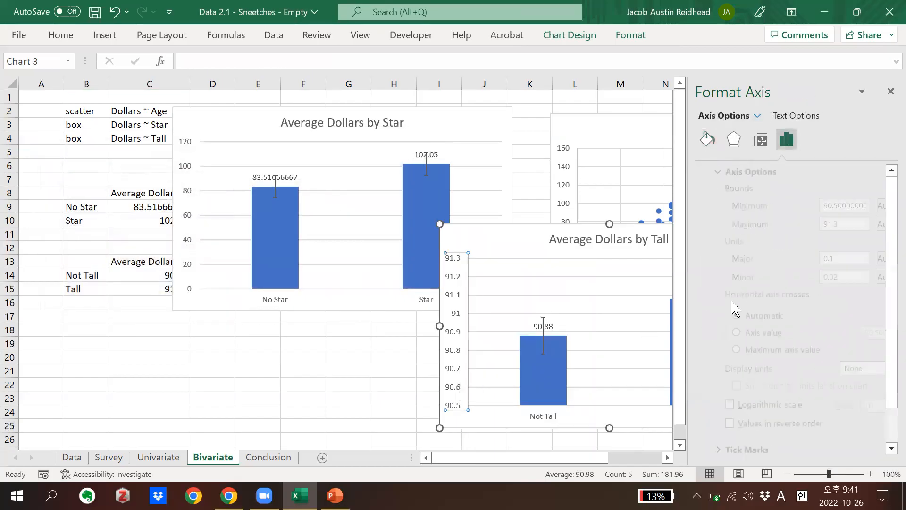
{"action": "scroll", "coordinate": [796, 271], "scroll_direction": "down", "scroll_amount": 2}
{"action": "scroll", "coordinate": [796, 272], "scroll_direction": "up", "scroll_amount": 2}
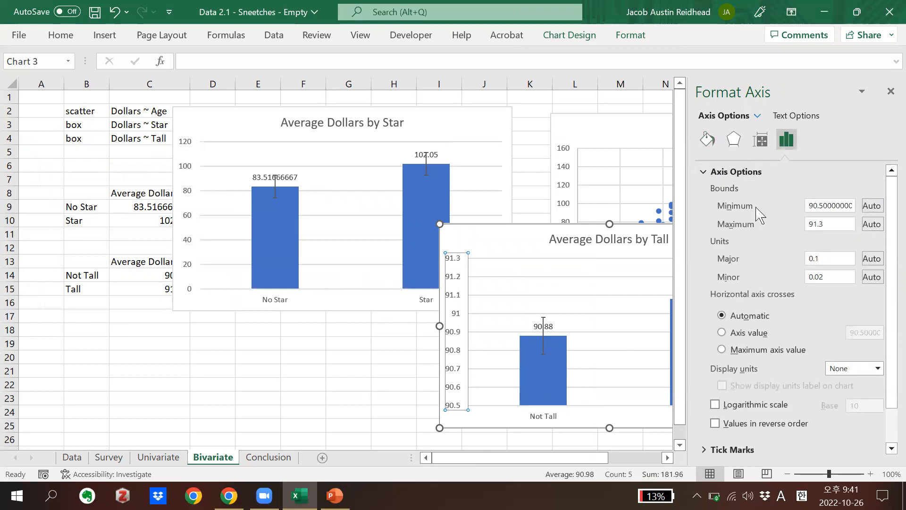
{"action": "double_click", "coordinate": [809, 204]}
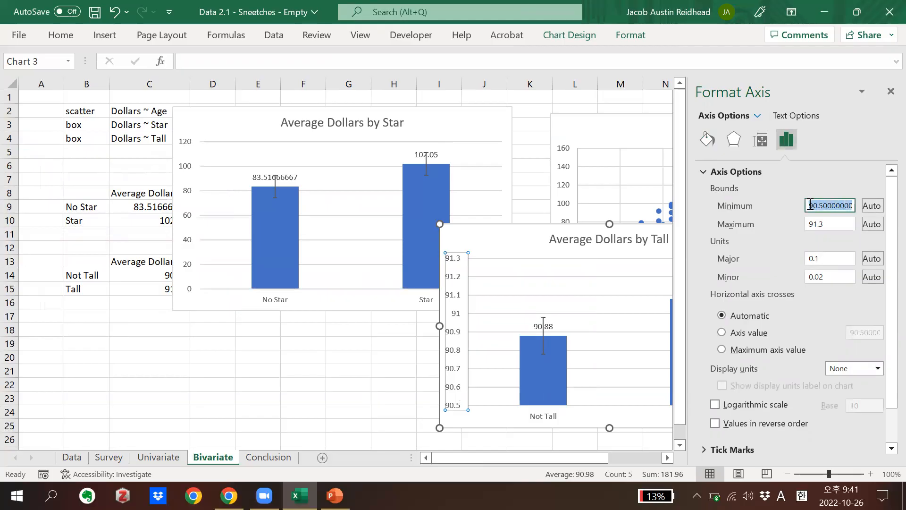
{"action": "type", "text": "0"}
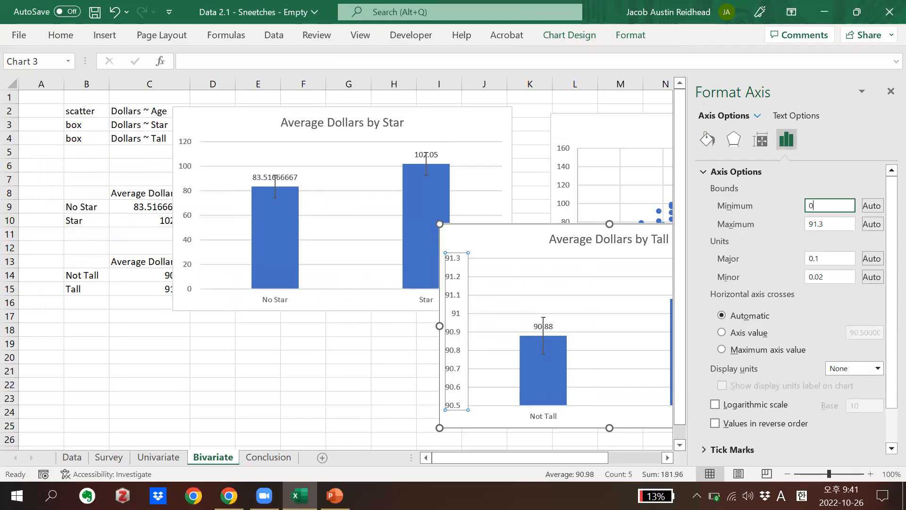
{"action": "key", "text": "Return"}
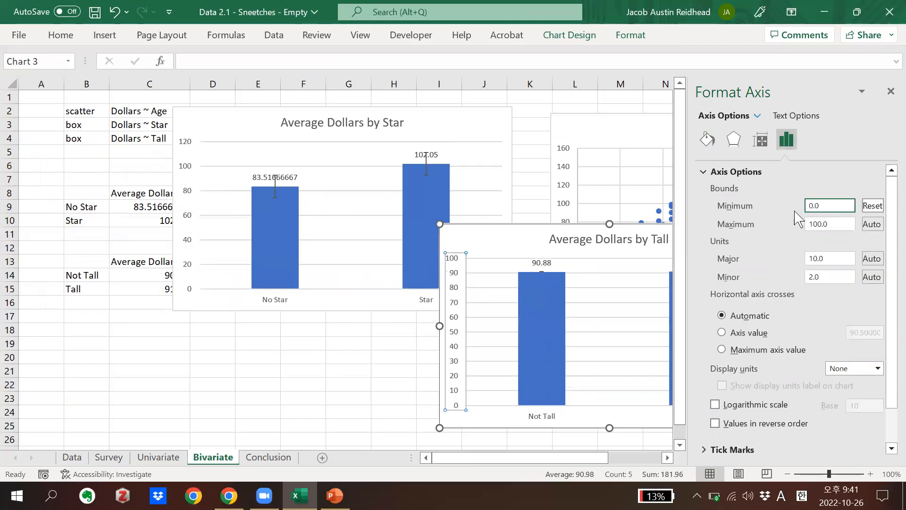
{"action": "left_click", "coordinate": [890, 91]}
Rearrange the two column charts side by side, with Average Dollars by Tall over the tables and Average Dollars by Star partly over the scatter plot
{"action": "left_click_drag", "start_coordinate": [692, 230], "coordinate": [495, 232]}
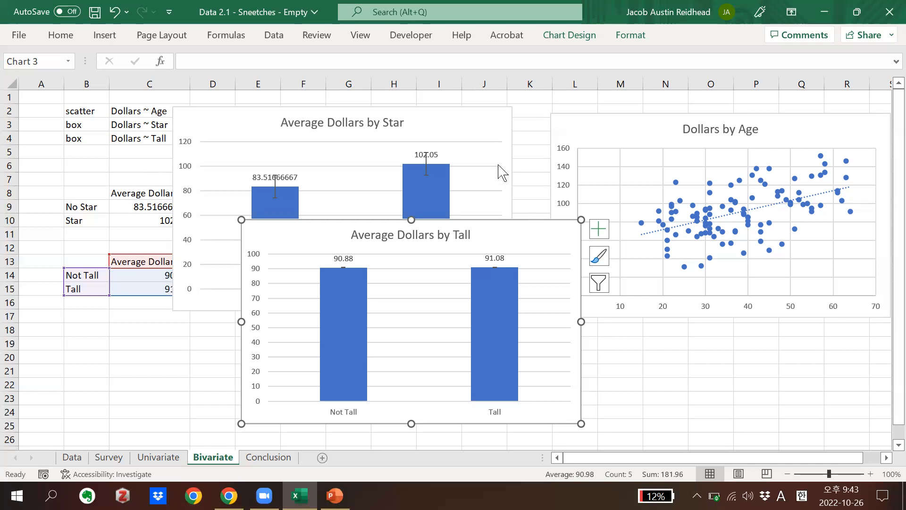
{"action": "left_click", "coordinate": [470, 127]}
{"action": "left_click_drag", "start_coordinate": [470, 124], "coordinate": [841, 251]}
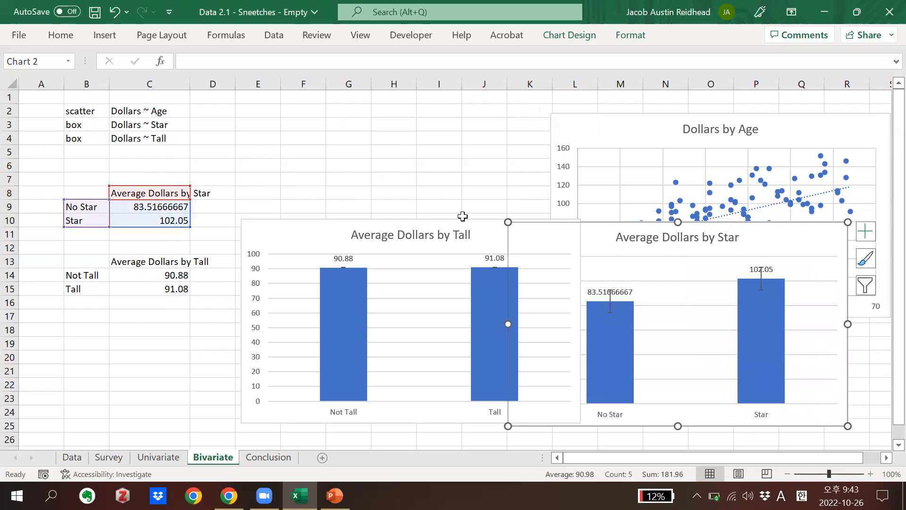
{"action": "left_click_drag", "start_coordinate": [297, 232], "coordinate": [151, 183]}
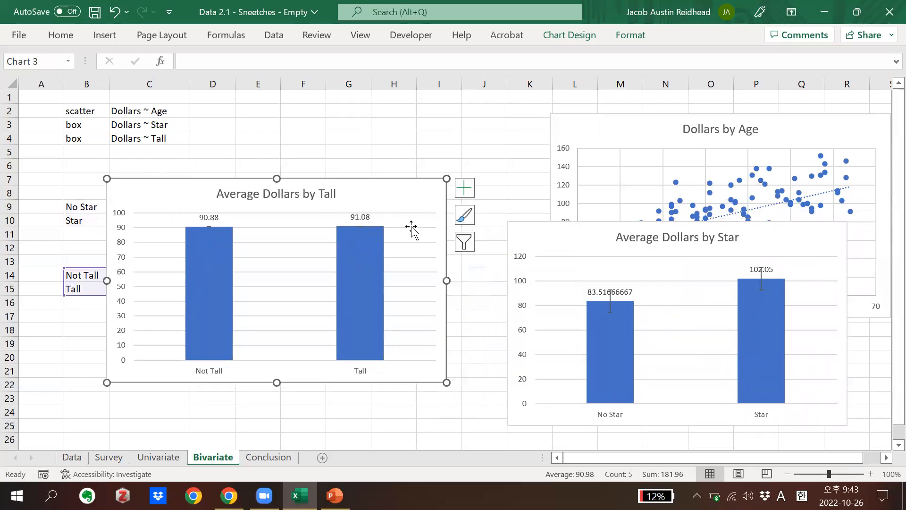
{"action": "left_click", "coordinate": [558, 228]}
{"action": "left_click_drag", "start_coordinate": [558, 228], "coordinate": [511, 216]}
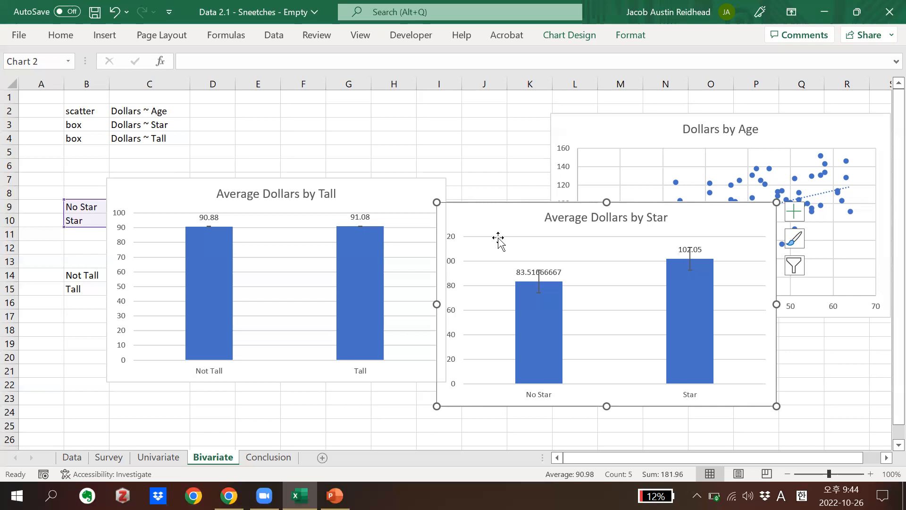
Open the Conclusion sheet and select cell C5
{"action": "left_click", "coordinate": [279, 457]}
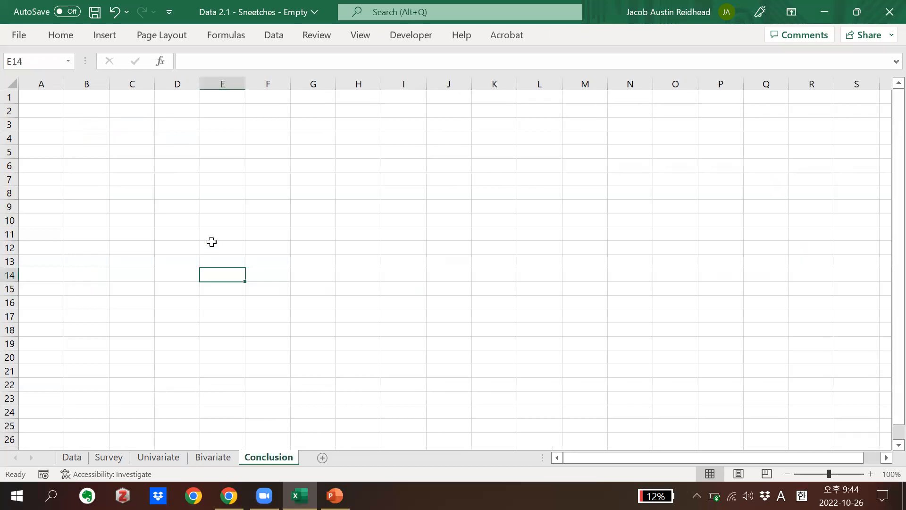
{"action": "left_click", "coordinate": [144, 126]}
{"action": "left_click", "coordinate": [136, 142]}
{"action": "left_click", "coordinate": [136, 152]}
{"action": "type", "text": "I"}
{"action": "key", "text": "BackSpace"}
{"action": "type", "text": "d"}
{"action": "key", "text": "BackSpace"}
{"action": "type", "text": "Doll"}
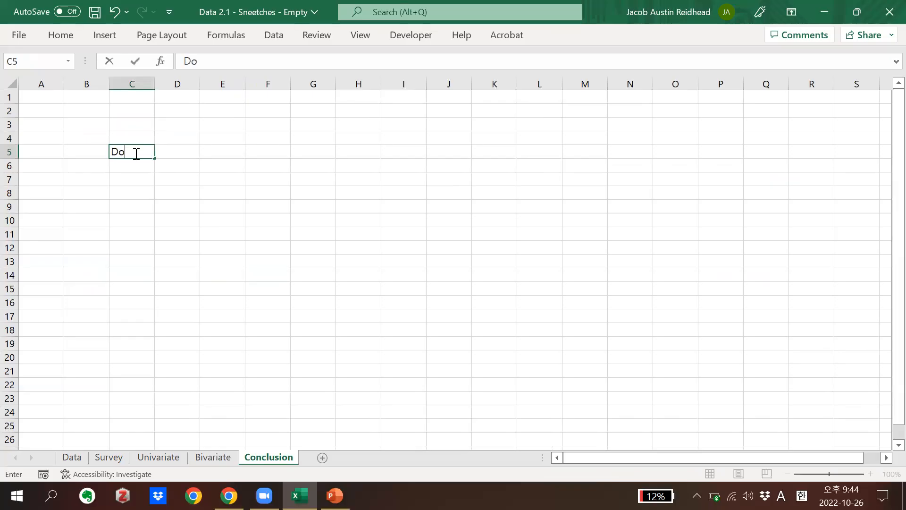
{"action": "key", "text": "BackSpace"}
{"action": "key", "text": "BackSpace"}
{"action": "key", "text": "BackSpace"}
{"action": "key", "text": "BackSpace"}
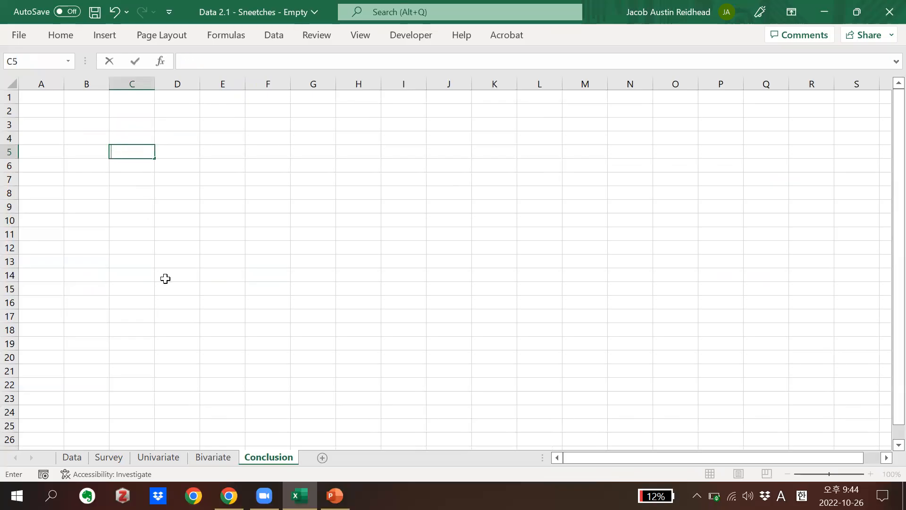
Copy the three Dollars relationships from Bivariate C2:C4 into the Conclusion sheet starting at C5, and widen column C to fit them
{"action": "left_click", "coordinate": [213, 456]}
{"action": "left_click", "coordinate": [141, 99]}
{"action": "left_click_drag", "start_coordinate": [141, 103], "coordinate": [169, 136]}
{"action": "key", "text": "Escape"}
{"action": "key", "text": "ctrl+c"}
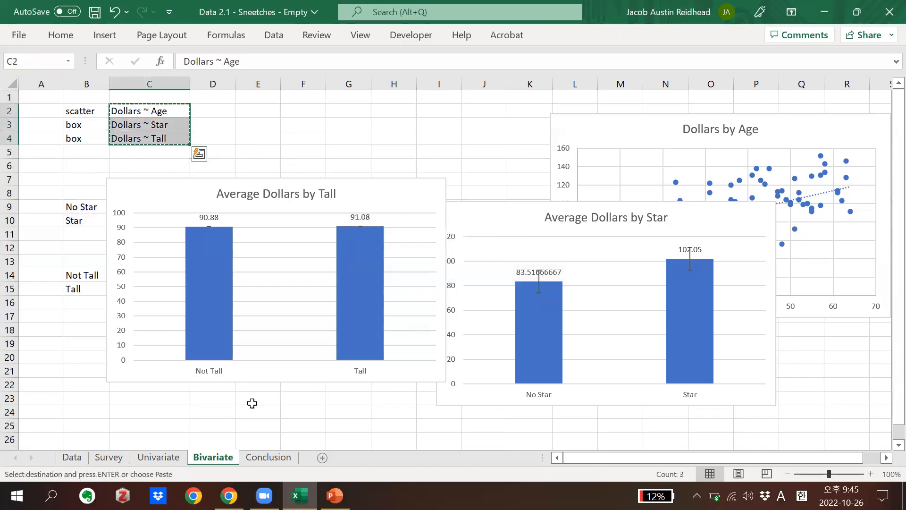
{"action": "left_click", "coordinate": [275, 458]}
{"action": "key", "text": "ctrl+v"}
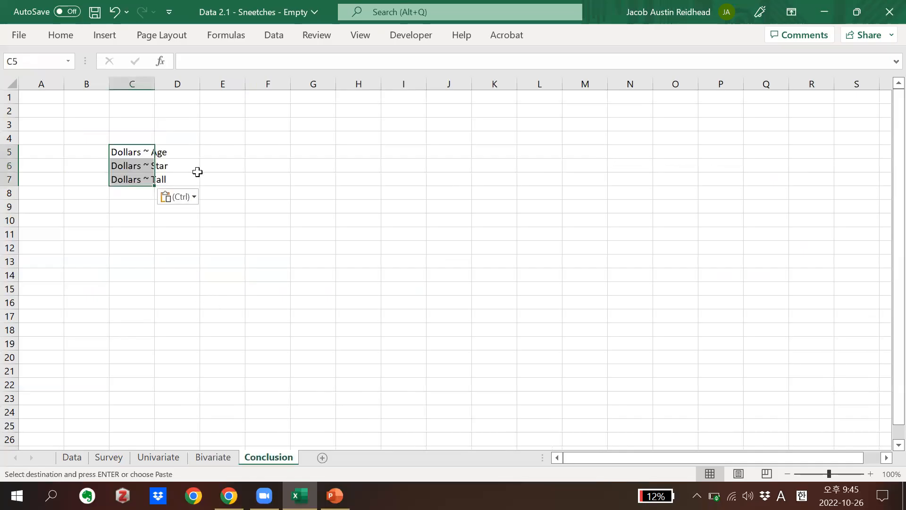
{"action": "left_click", "coordinate": [188, 142]}
{"action": "left_click_drag", "start_coordinate": [162, 91], "coordinate": [211, 86]}
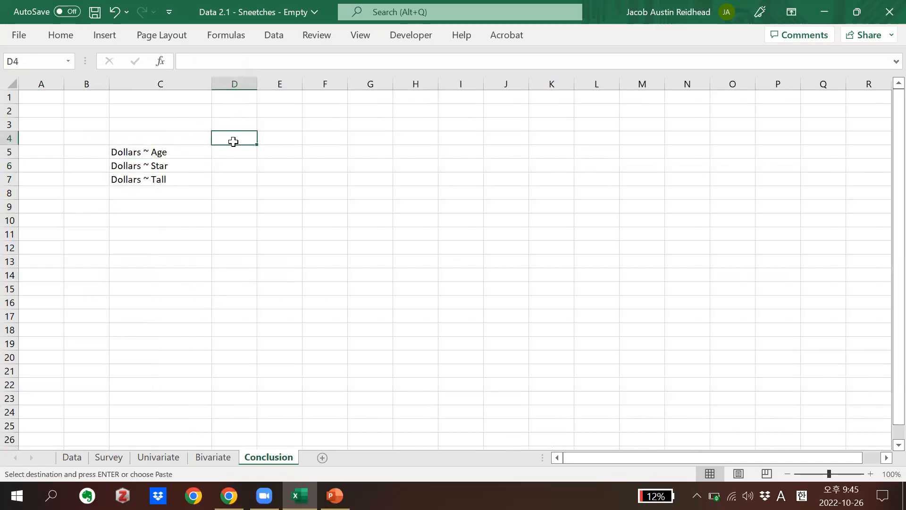
Write "According to our bivariate analyses, it appears that:" in cell D4 of the Conclusion sheet
{"action": "type", "text": "ln"}
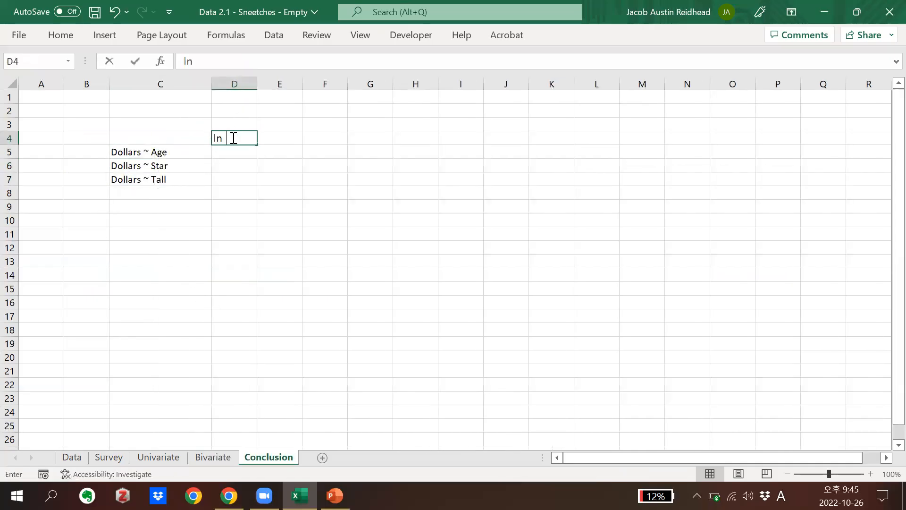
{"action": "key", "text": "BackSpace"}
{"action": "key", "text": "BackSpace"}
{"action": "type", "text": "According ot"}
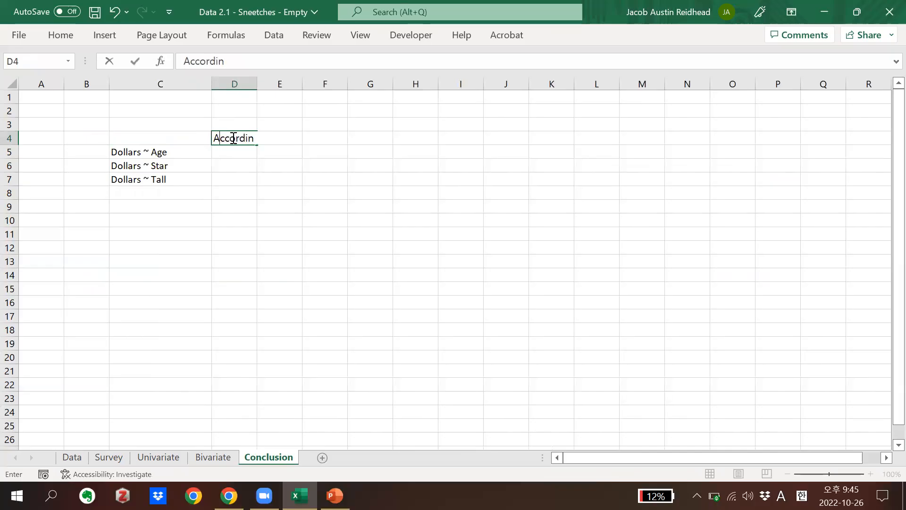
{"action": "key", "text": "BackSpace"}
{"action": "key", "text": "BackSpace"}
{"action": "type", "text": "to rou"}
{"action": "key", "text": "BackSpace"}
{"action": "key", "text": "BackSpace"}
{"action": "key", "text": "BackSpace"}
{"action": "type", "text": "our bivariate analyd"}
{"action": "type", "text": "s,"}
{"action": "key", "text": "BackSpace"}
{"action": "key", "text": "BackSpace"}
{"action": "key", "text": "BackSpace"}
{"action": "type", "text": "ese"}
{"action": "key", "text": "BackSpace"}
{"action": "key", "text": "BackSpace"}
{"action": "key", "text": "BackSpace"}
{"action": "type", "text": "ses"}
{"action": "key", "text": "BackSpace"}
{"action": "type", "text": ", it appears that:"}
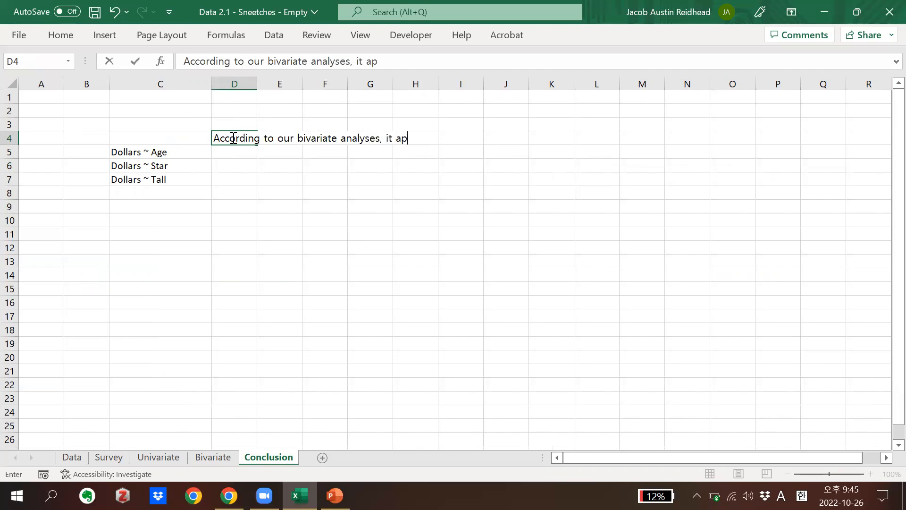
Number the findings 1, 2 and 3 in cells D5 to D7, beside the three Dollars relationships
{"action": "key", "text": "Return"}
{"action": "key", "text": "Down"}
{"action": "key", "text": "Down"}
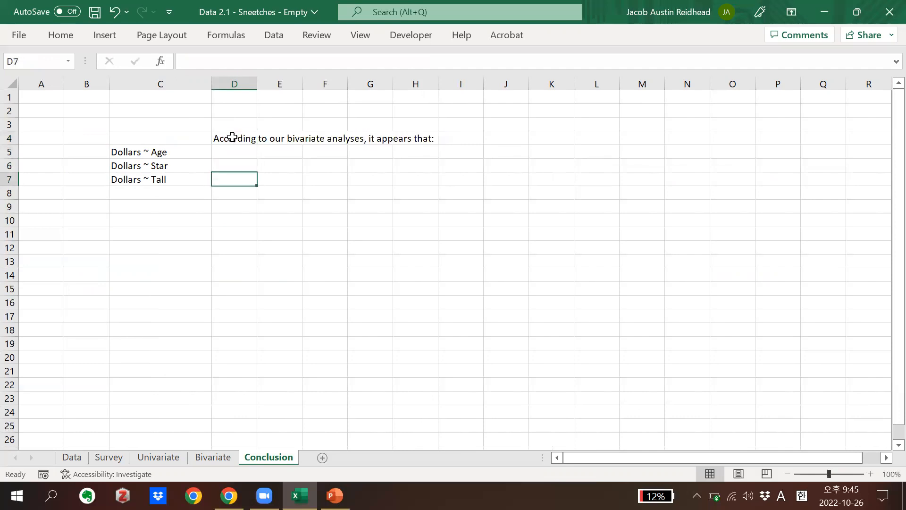
{"action": "left_click", "coordinate": [155, 164]}
{"action": "left_click", "coordinate": [228, 148]}
{"action": "type", "text": "1."}
{"action": "key", "text": "Return"}
{"action": "type", "text": "2."}
{"action": "key", "text": "Return"}
{"action": "key", "text": "Up"}
{"action": "key", "text": "Down"}
{"action": "type", "text": "3."}
{"action": "key", "text": "Return"}
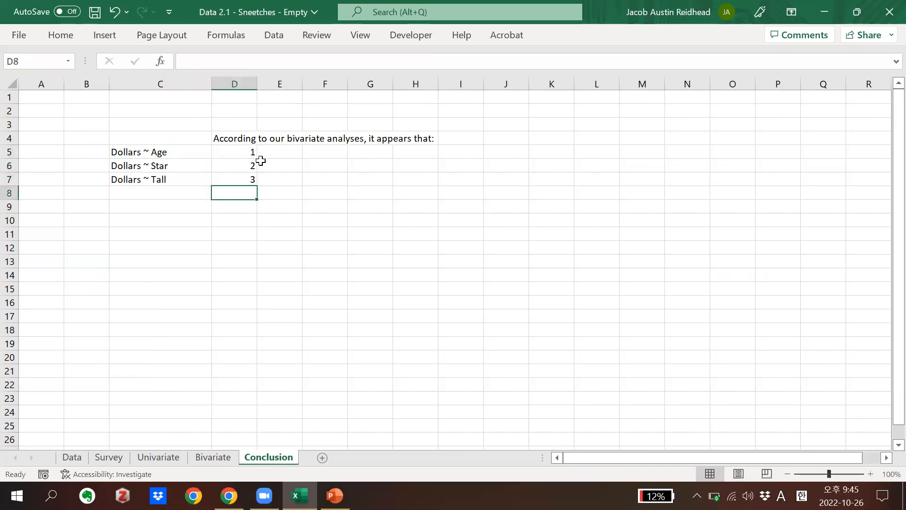
Write "age is positively correlated with dollars" in cell E5 as the first finding
{"action": "left_click", "coordinate": [280, 153]}
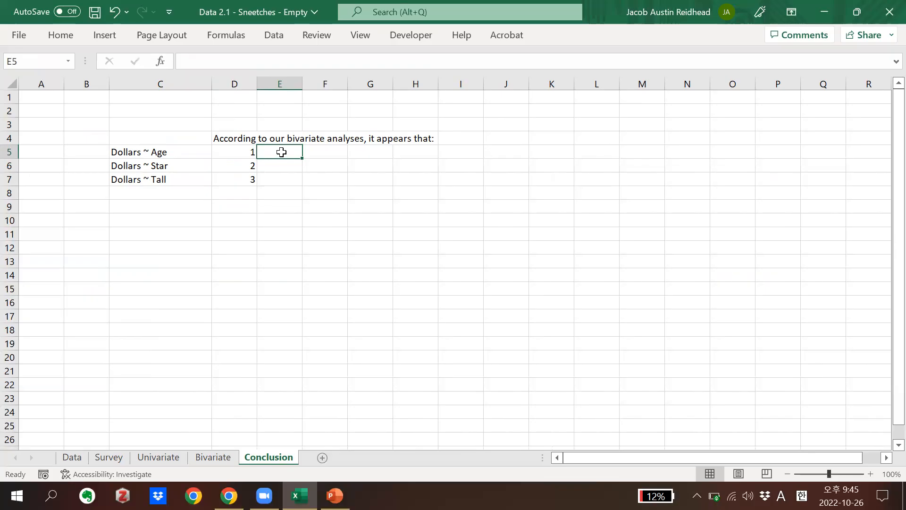
{"action": "type", "text": "age is poistively"}
{"action": "key", "text": "BackSpace"}
{"action": "key", "text": "BackSpace"}
{"action": "key", "text": "BackSpace"}
{"action": "key", "text": "BackSpace"}
{"action": "key", "text": "BackSpace"}
{"action": "key", "text": "BackSpace"}
{"action": "key", "text": "BackSpace"}
{"action": "key", "text": "BackSpace"}
{"action": "key", "text": "BackSpace"}
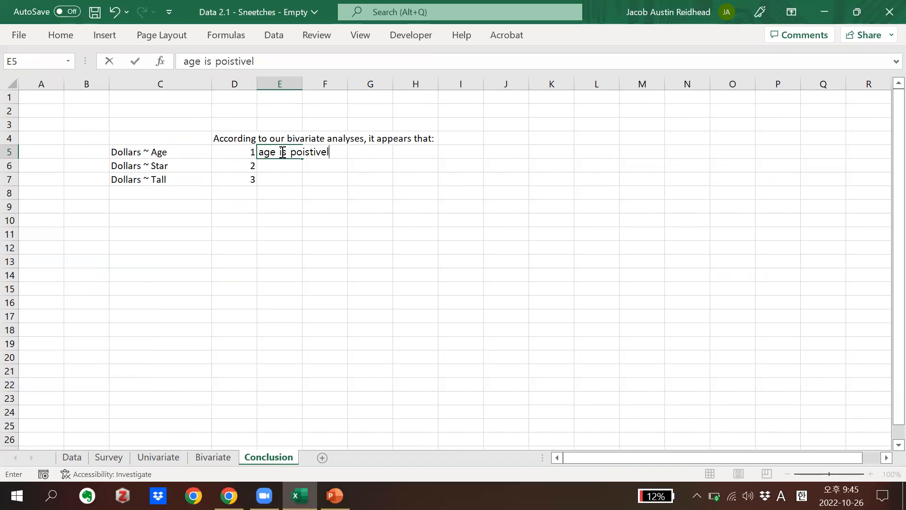
{"action": "type", "text": "sitively correlated with "}
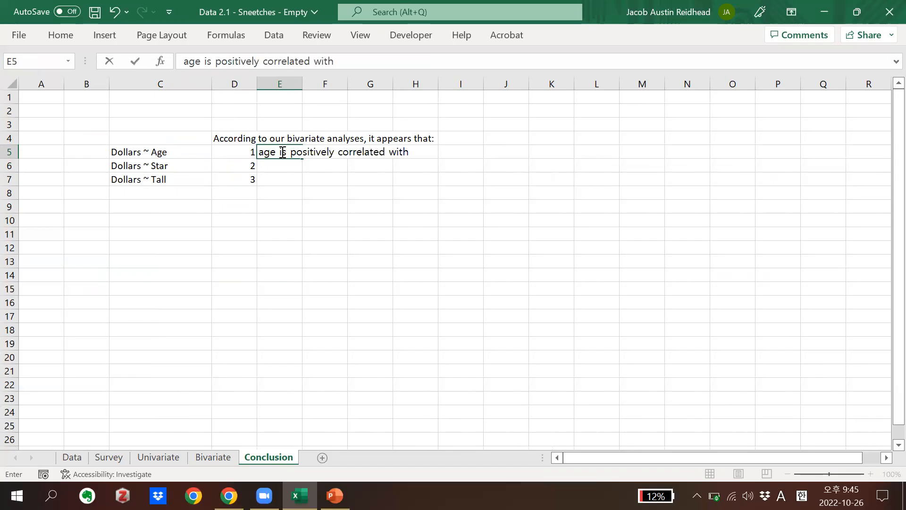
{"action": "type", "text": "dollars"}
{"action": "key", "text": "Return"}
Write "star is also positively correlated with dollars" in cell E6 as the second finding
{"action": "type", "text": "star is also polistivle"}
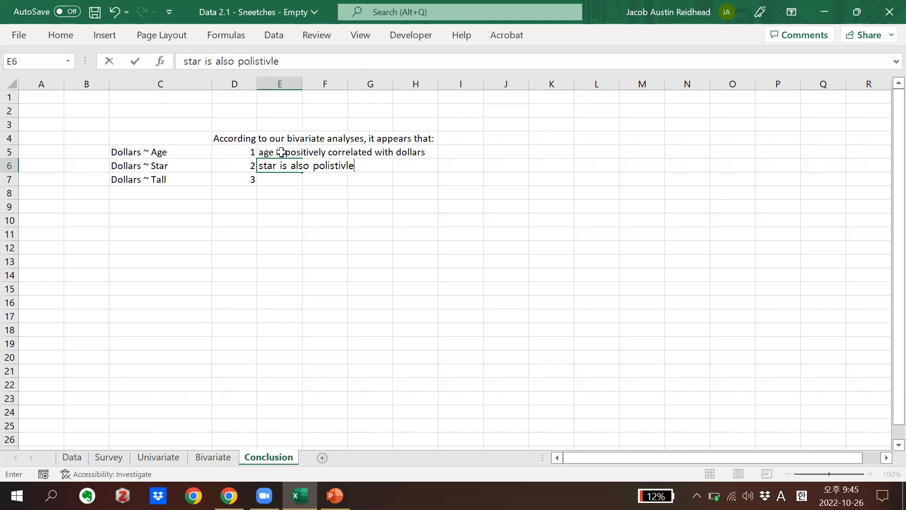
{"action": "key", "text": "BackSpace"}
{"action": "key", "text": "BackSpace"}
{"action": "key", "text": "BackSpace"}
{"action": "key", "text": "BackSpace"}
{"action": "key", "text": "BackSpace"}
{"action": "key", "text": "BackSpace"}
{"action": "key", "text": "BackSpace"}
{"action": "key", "text": "BackSpace"}
{"action": "type", "text": "si"}
{"action": "key", "text": "BackSpace"}
{"action": "type", "text": "tively correlated "}
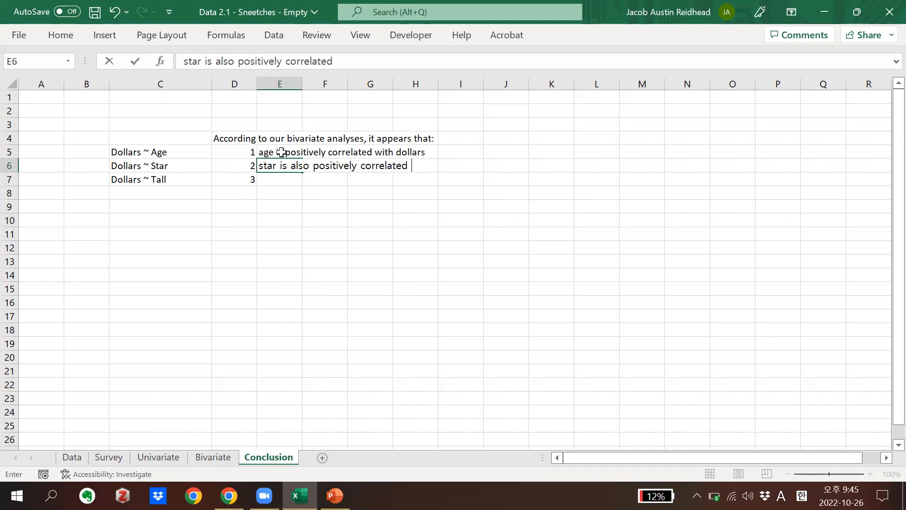
{"action": "type", "text": "with dollars"}
{"action": "key", "text": "Return"}
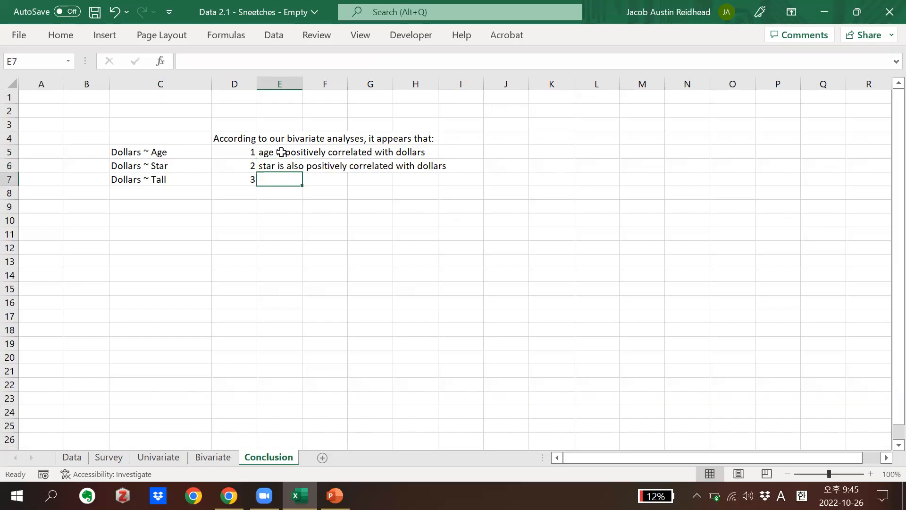
Write "tall is not correlated with dollars" in cell E7 as the third finding
{"action": "type", "text": "tall is "}
{"action": "type", "text": "not coll"}
{"action": "key", "text": "BackSpace"}
{"action": "key", "text": "BackSpace"}
{"action": "type", "text": "rr"}
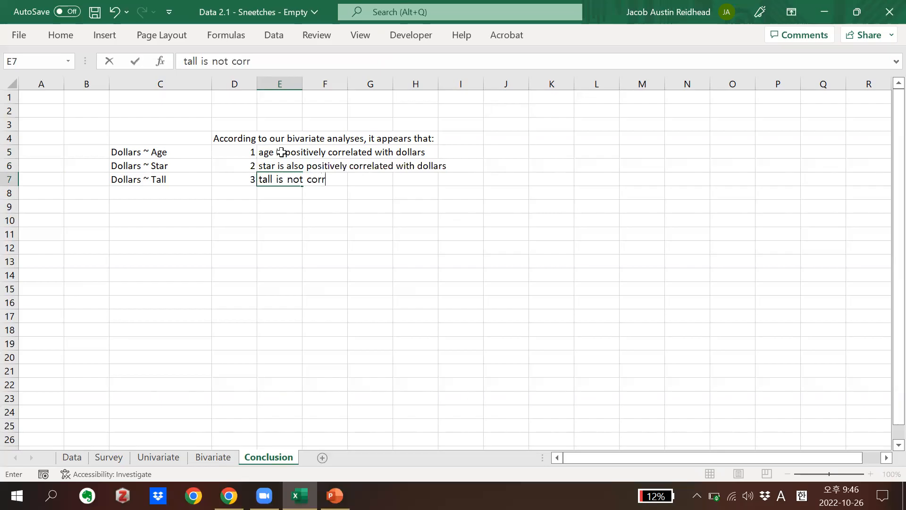
{"action": "type", "text": "elated iwht"}
{"action": "key", "text": "BackSpace"}
{"action": "key", "text": "BackSpace"}
{"action": "key", "text": "BackSpace"}
{"action": "key", "text": "BackSpace"}
{"action": "type", "text": "wth"}
{"action": "key", "text": "BackSpace"}
{"action": "key", "text": "BackSpace"}
{"action": "key", "text": "BackSpace"}
{"action": "type", "text": "with dooll"}
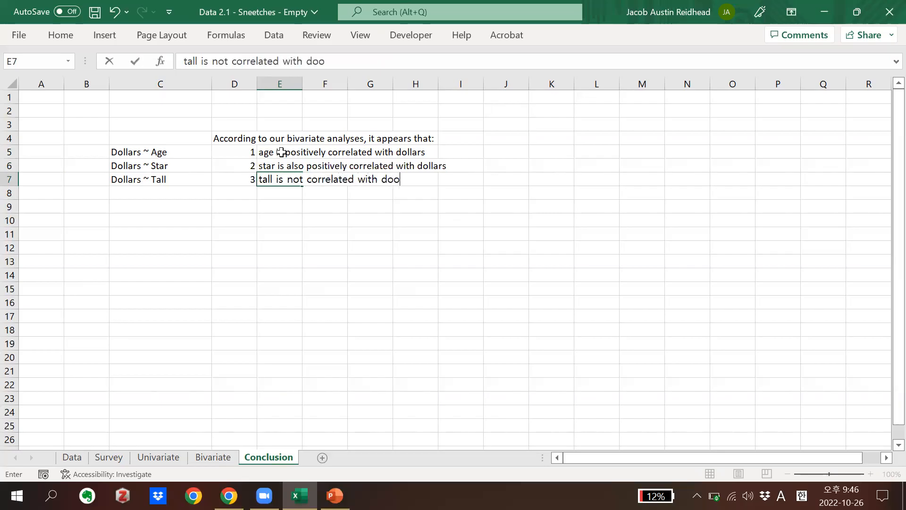
{"action": "key", "text": "BackSpace"}
{"action": "key", "text": "BackSpace"}
{"action": "key", "text": "BackSpace"}
{"action": "type", "text": "llars"}
{"action": "key", "text": "Return"}
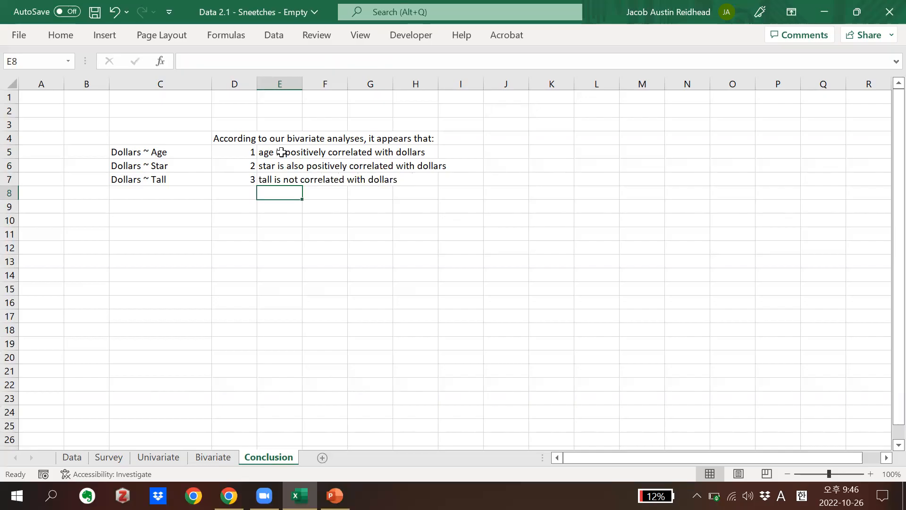
Add the closing note "We would need to do linear regression to estiate..." in cell D8 below the findings
{"action": "left_click", "coordinate": [225, 194]}
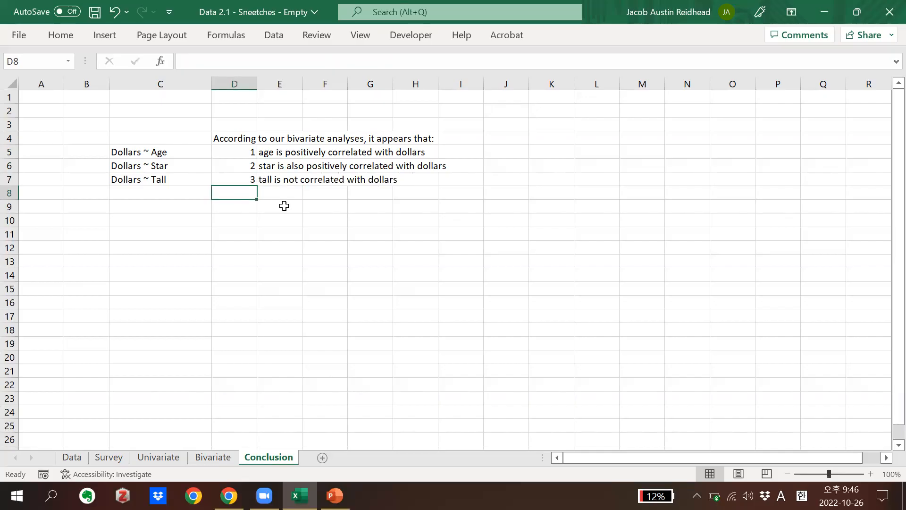
{"action": "type", "text": "In order to "}
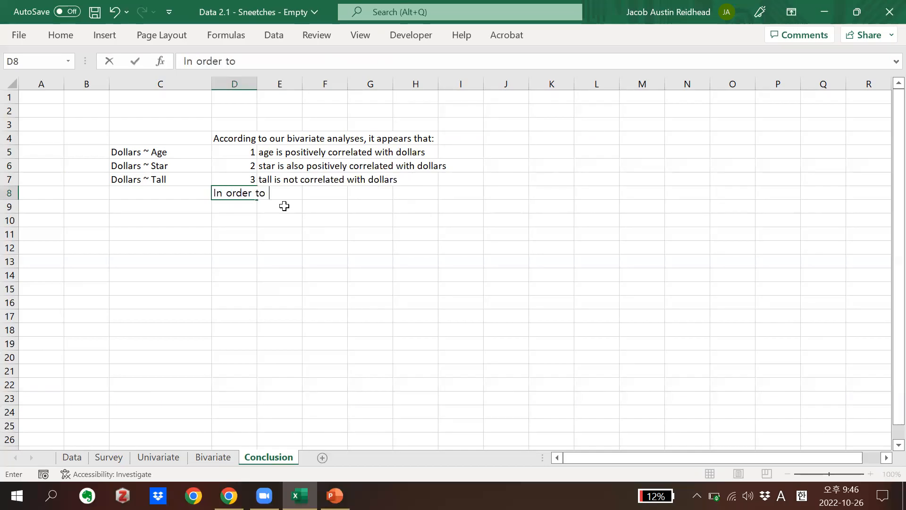
{"action": "type", "text": "test the"}
{"action": "key", "text": "BackSpace"}
{"action": "key", "text": "BackSpace"}
{"action": "key", "text": "BackSpace"}
{"action": "key", "text": "BackSpace"}
{"action": "key", "text": "BackSpace"}
{"action": "key", "text": "BackSpace"}
{"action": "key", "text": "BackSpace"}
{"action": "key", "text": "BackSpace"}
{"action": "key", "text": "BackSpace"}
{"action": "key", "text": "BackSpace"}
{"action": "key", "text": "BackSpace"}
{"action": "key", "text": "BackSpace"}
{"action": "key", "text": "BackSpace"}
{"action": "key", "text": "BackSpace"}
{"action": "key", "text": "BackSpace"}
{"action": "key", "text": "BackSpace"}
{"action": "key", "text": "BackSpace"}
{"action": "key", "text": "BackSpace"}
{"action": "key", "text": "BackSpace"}
{"action": "key", "text": "BackSpace"}
{"action": "type", "text": "We woule"}
{"action": "key", "text": "BackSpace"}
{"action": "key", "text": "BackSpace"}
{"action": "type", "text": "d need to do "}
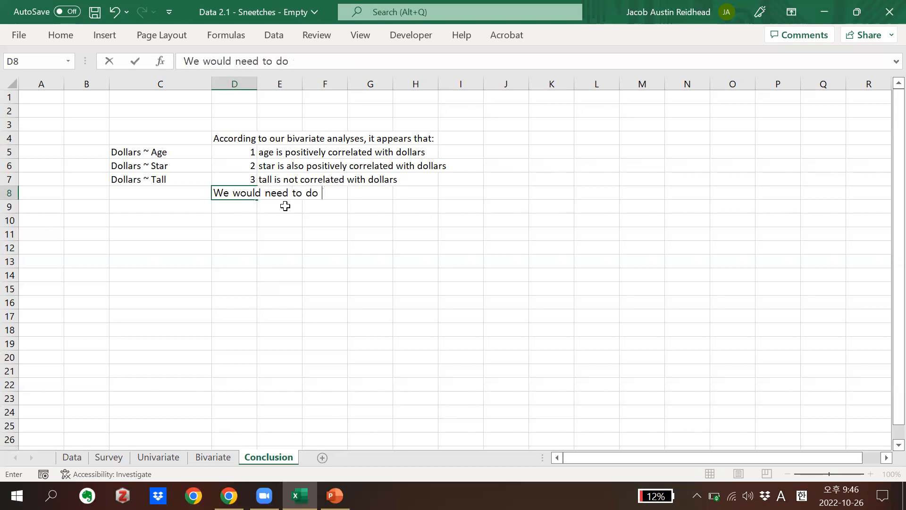
{"action": "type", "text": "mul"}
{"action": "key", "text": "BackSpace"}
{"action": "key", "text": "BackSpace"}
{"action": "key", "text": "BackSpace"}
{"action": "type", "text": "linear regression to "}
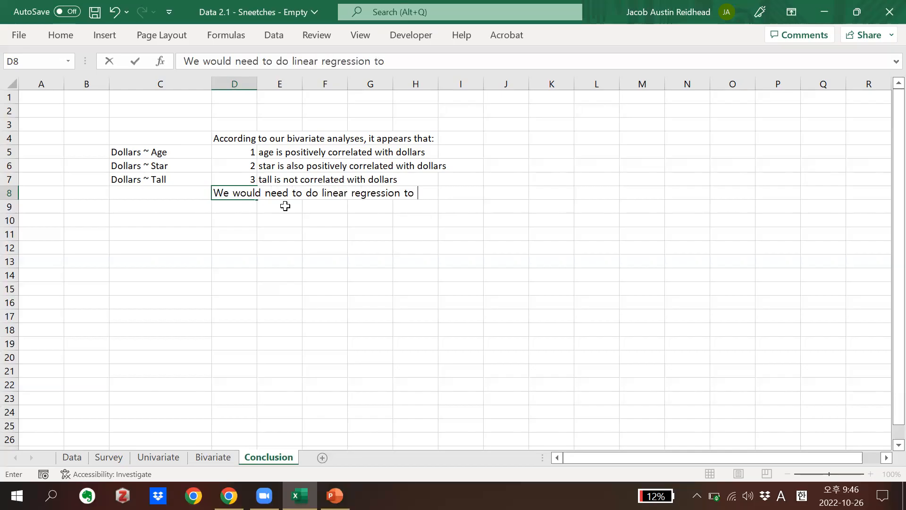
{"action": "type", "text": "estiate..."}
{"action": "key", "text": "Return"}
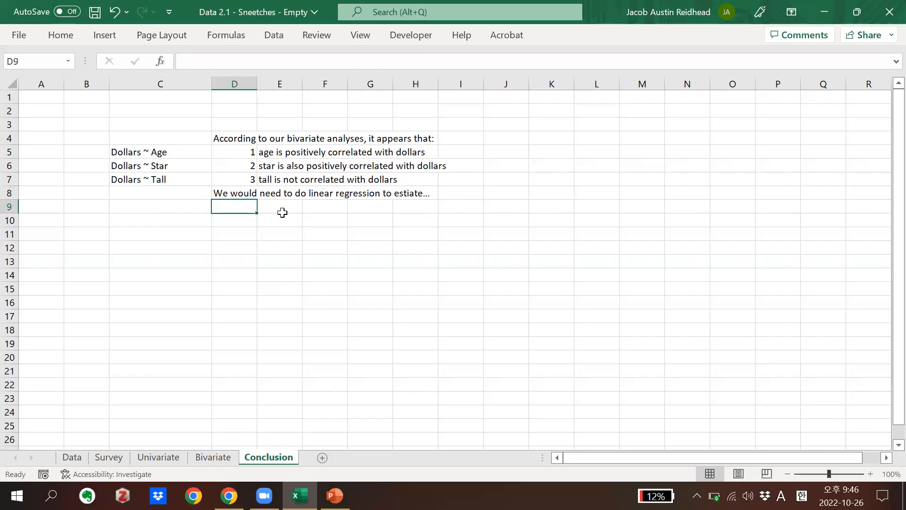
{"action": "left_click", "coordinate": [282, 213]}
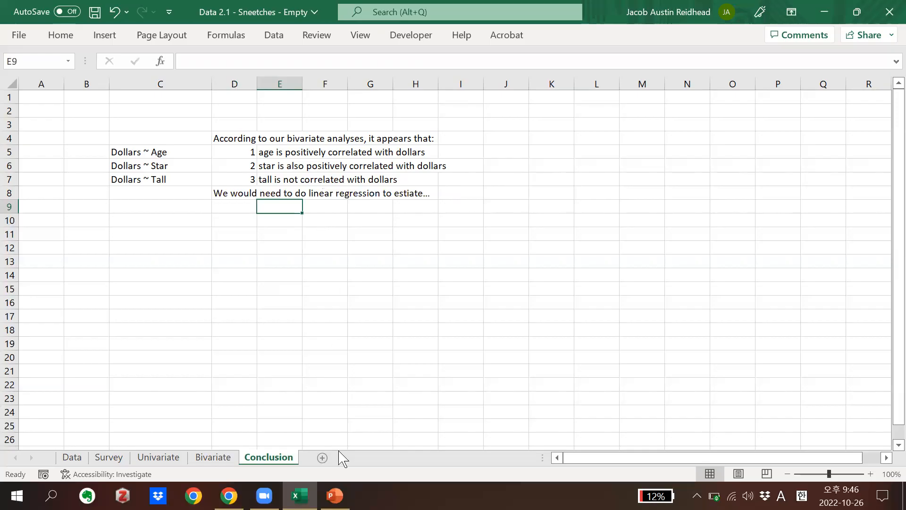
Switch to the Lecture 2.2 presentation in PowerPoint and show slide 5, "Types of Analysis - Updated"
{"action": "left_click", "coordinate": [335, 495]}
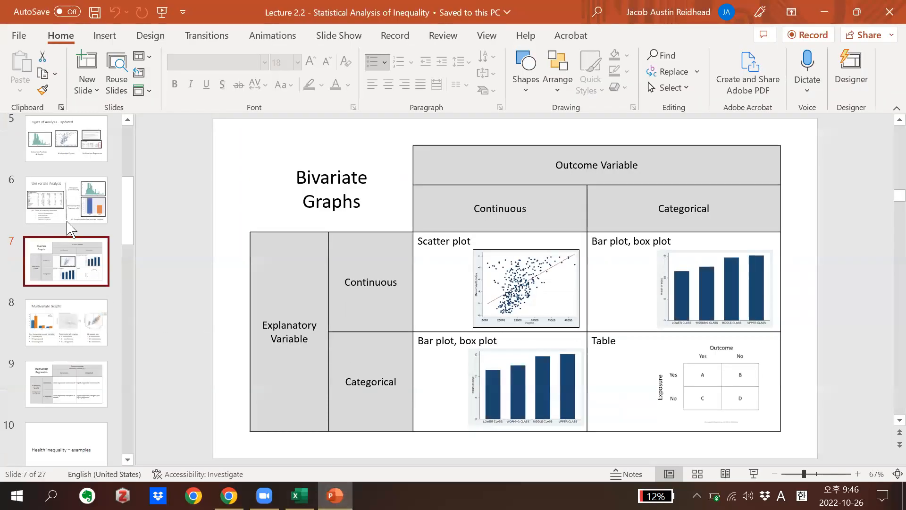
{"action": "left_click", "coordinate": [69, 150]}
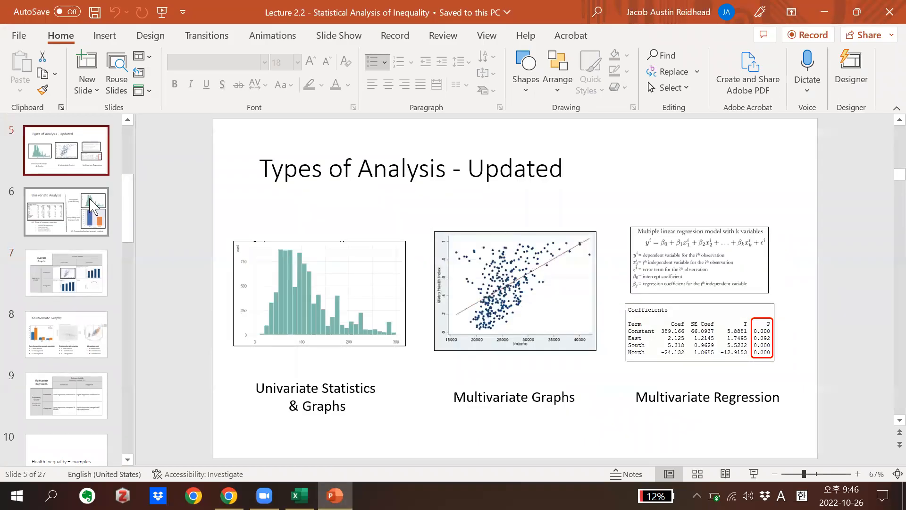